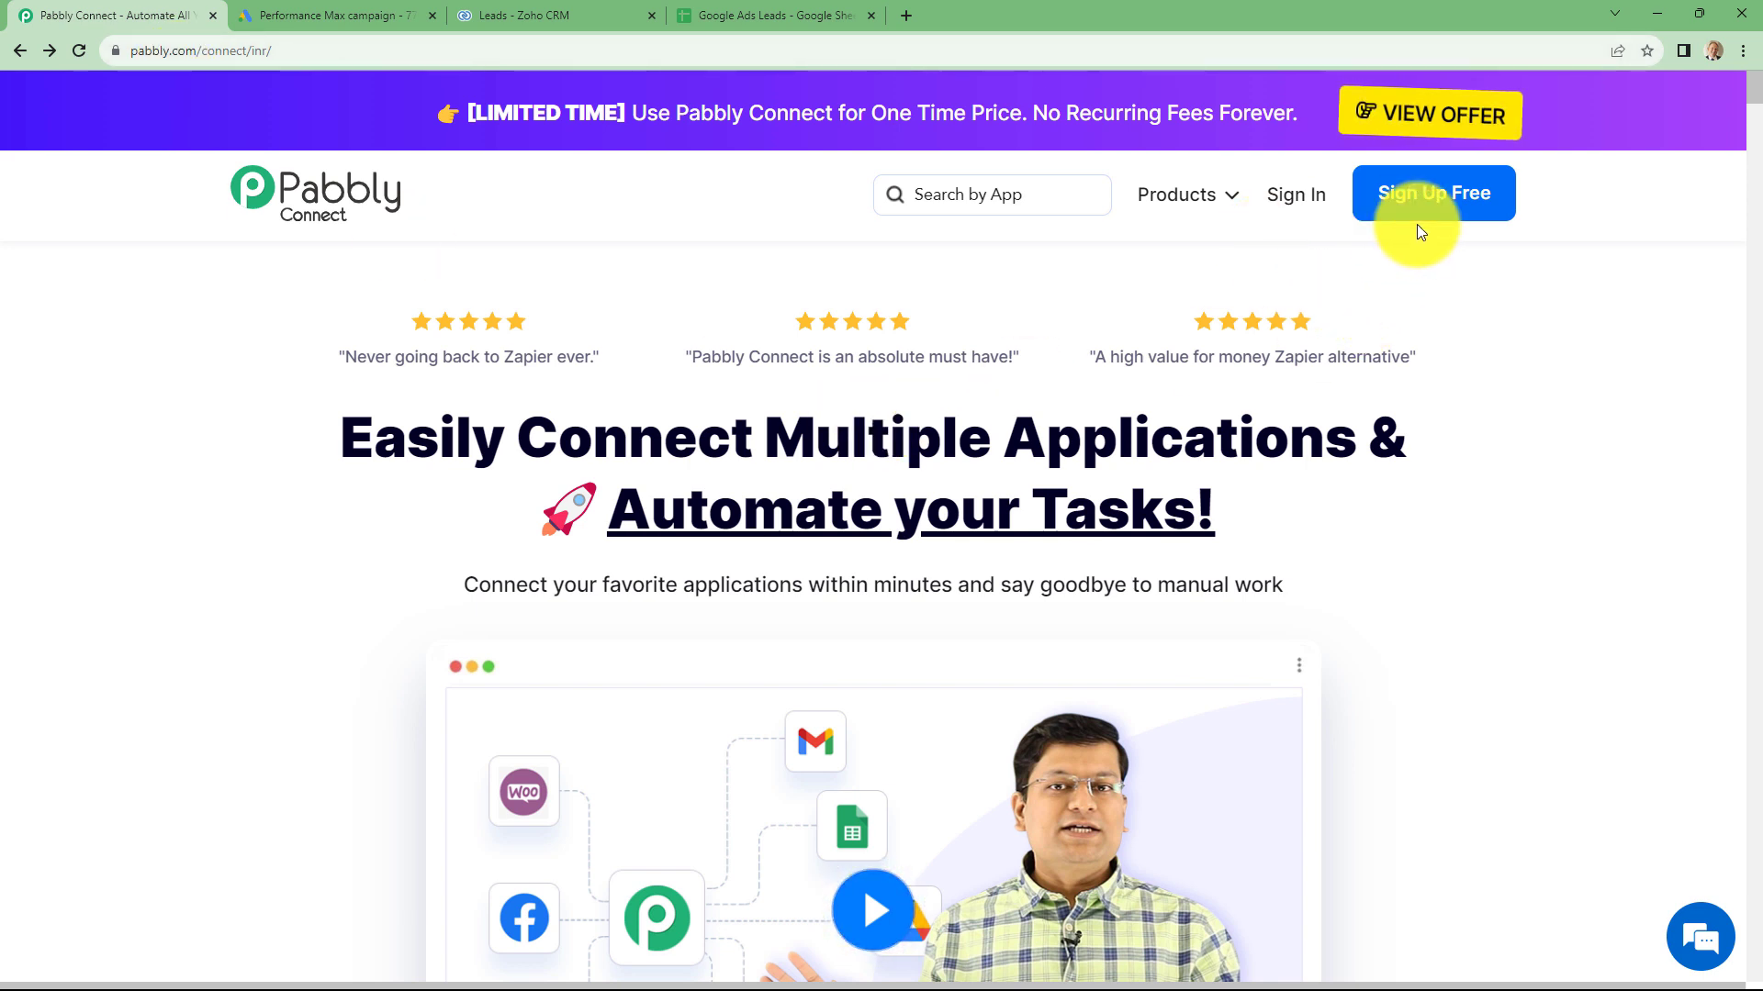
Sign in to Pabbly, dismiss the chat pop-up and open the Pabbly Connect app
left_click(1478, 227)
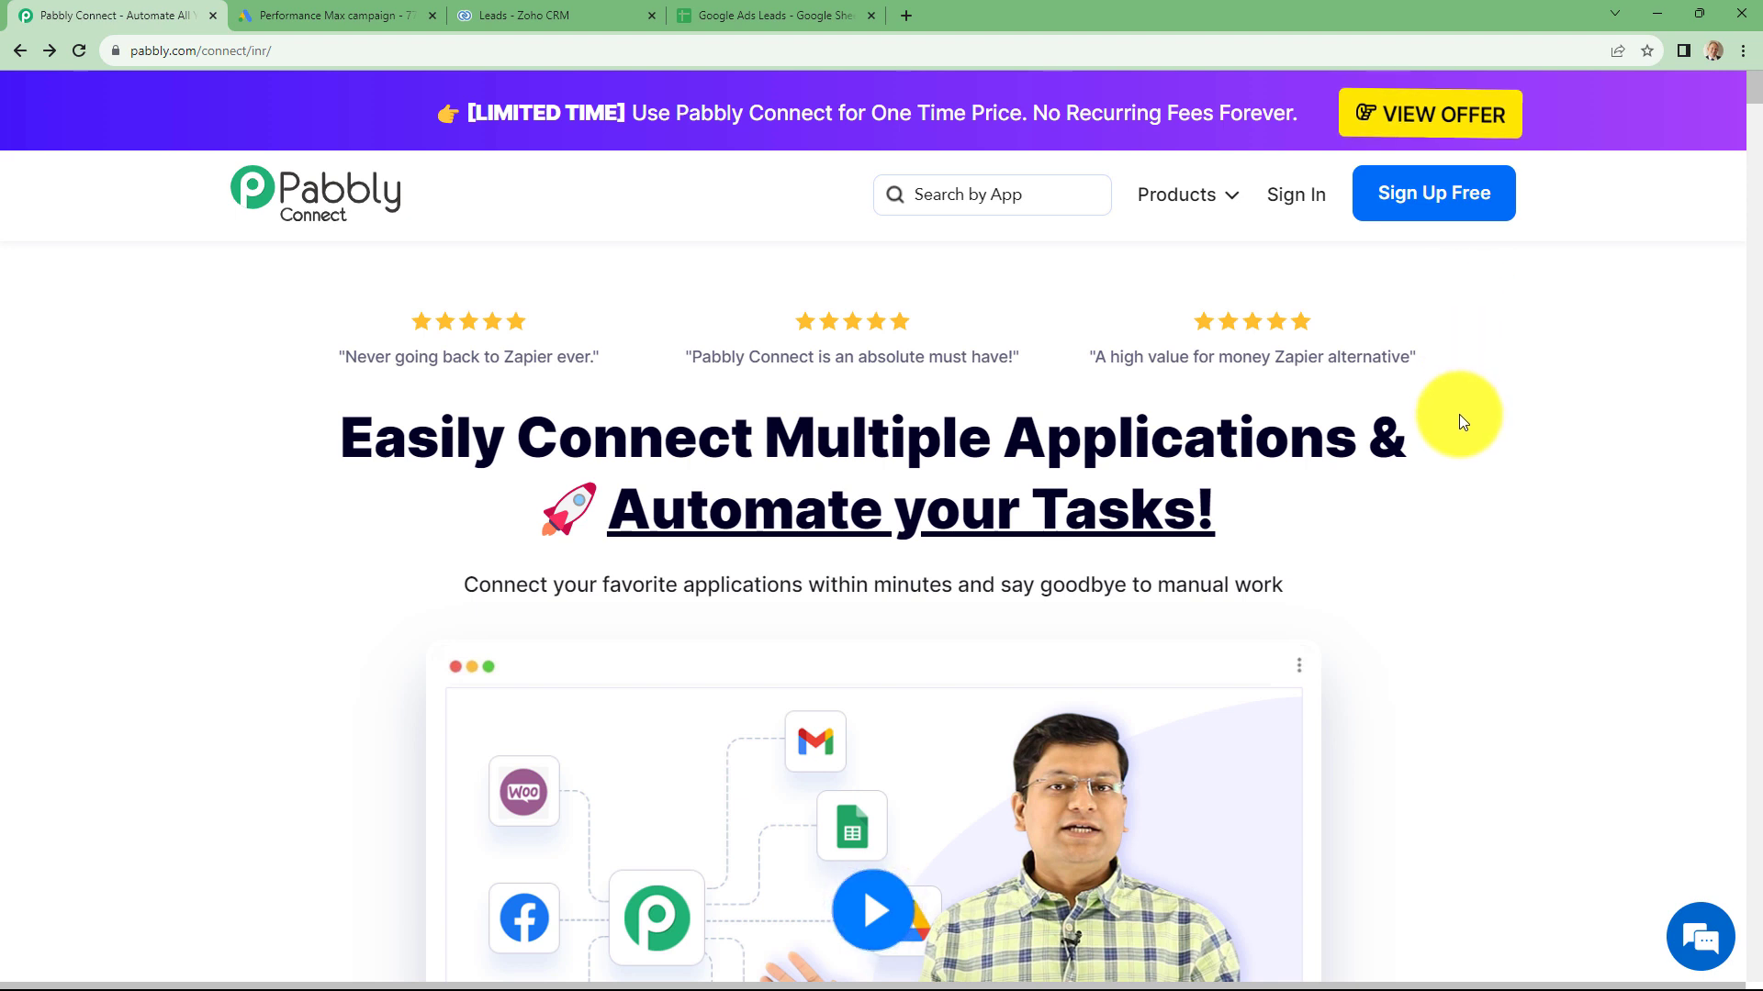
left_click(1296, 196)
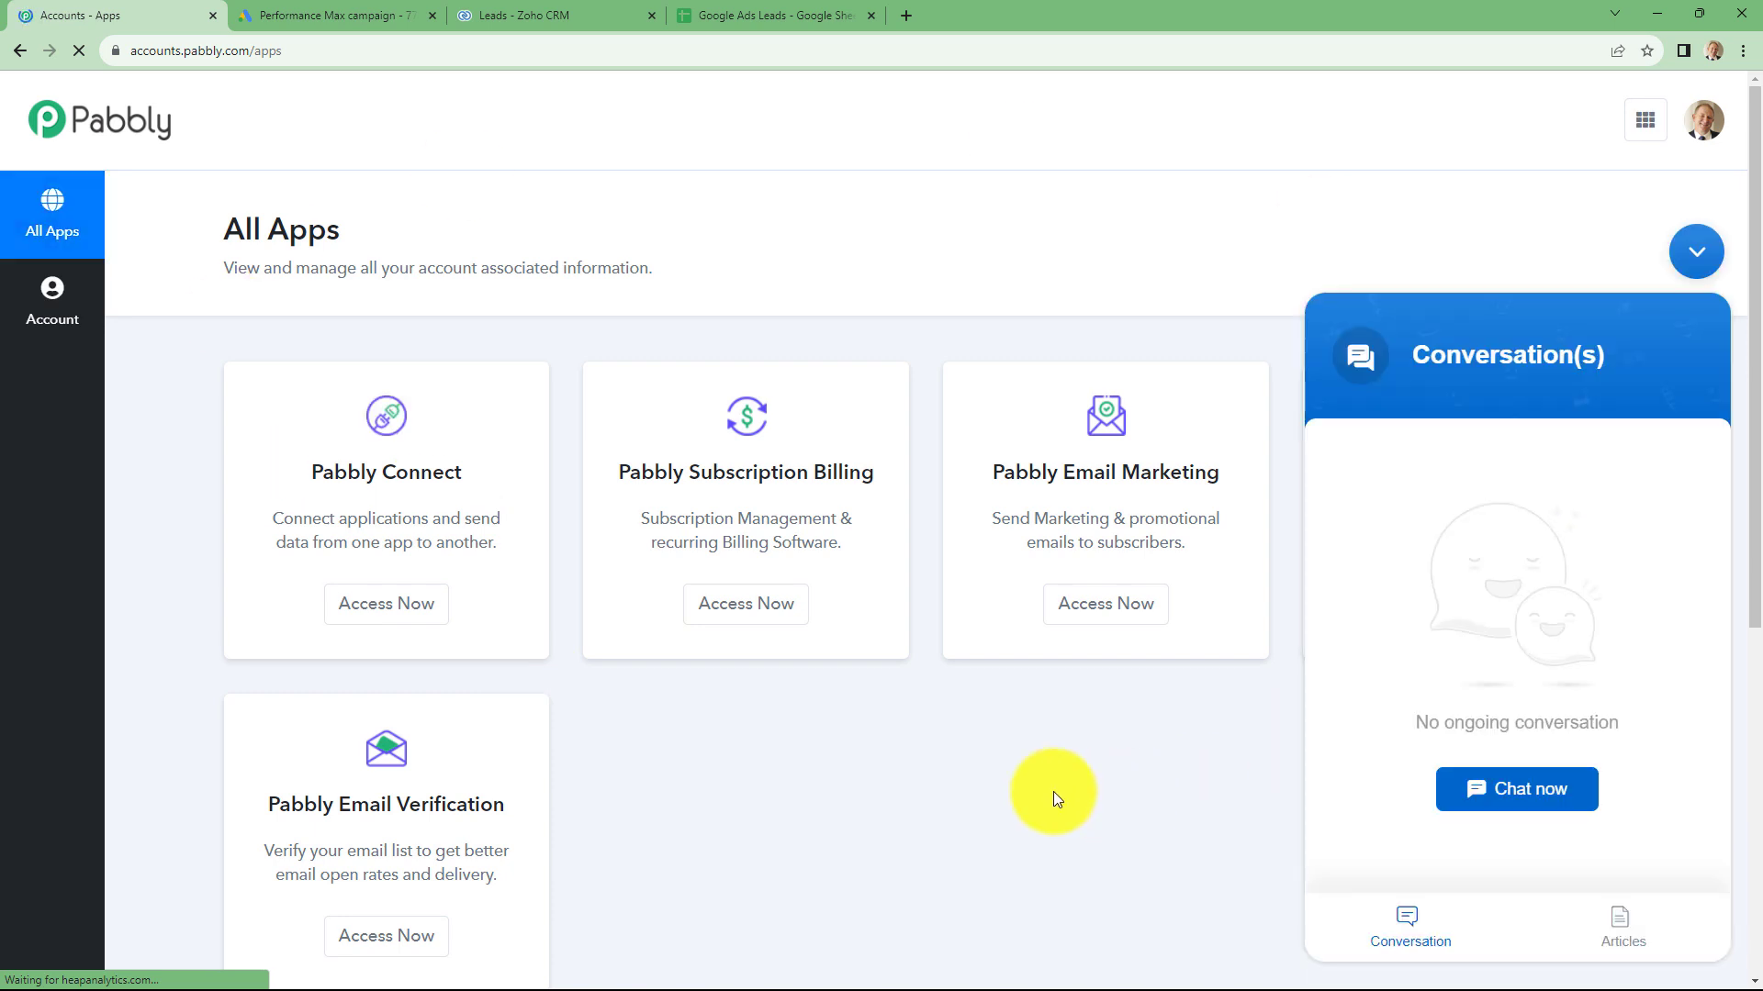
left_click(1695, 255)
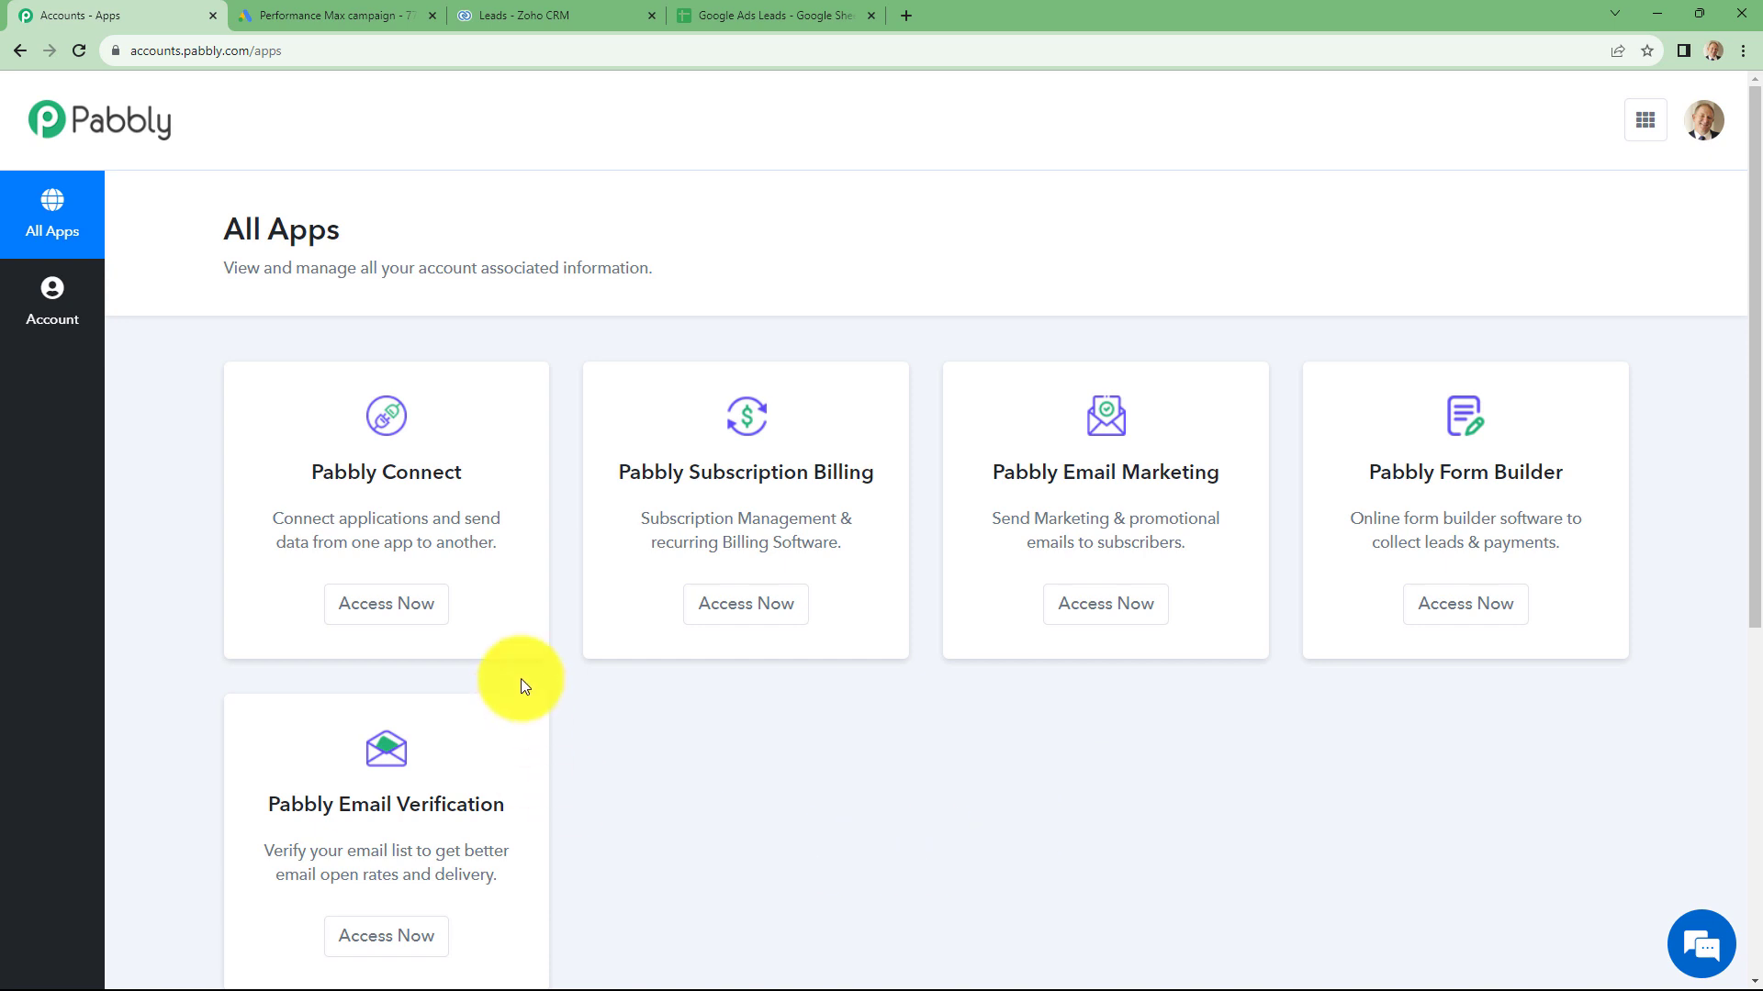
left_click(393, 602)
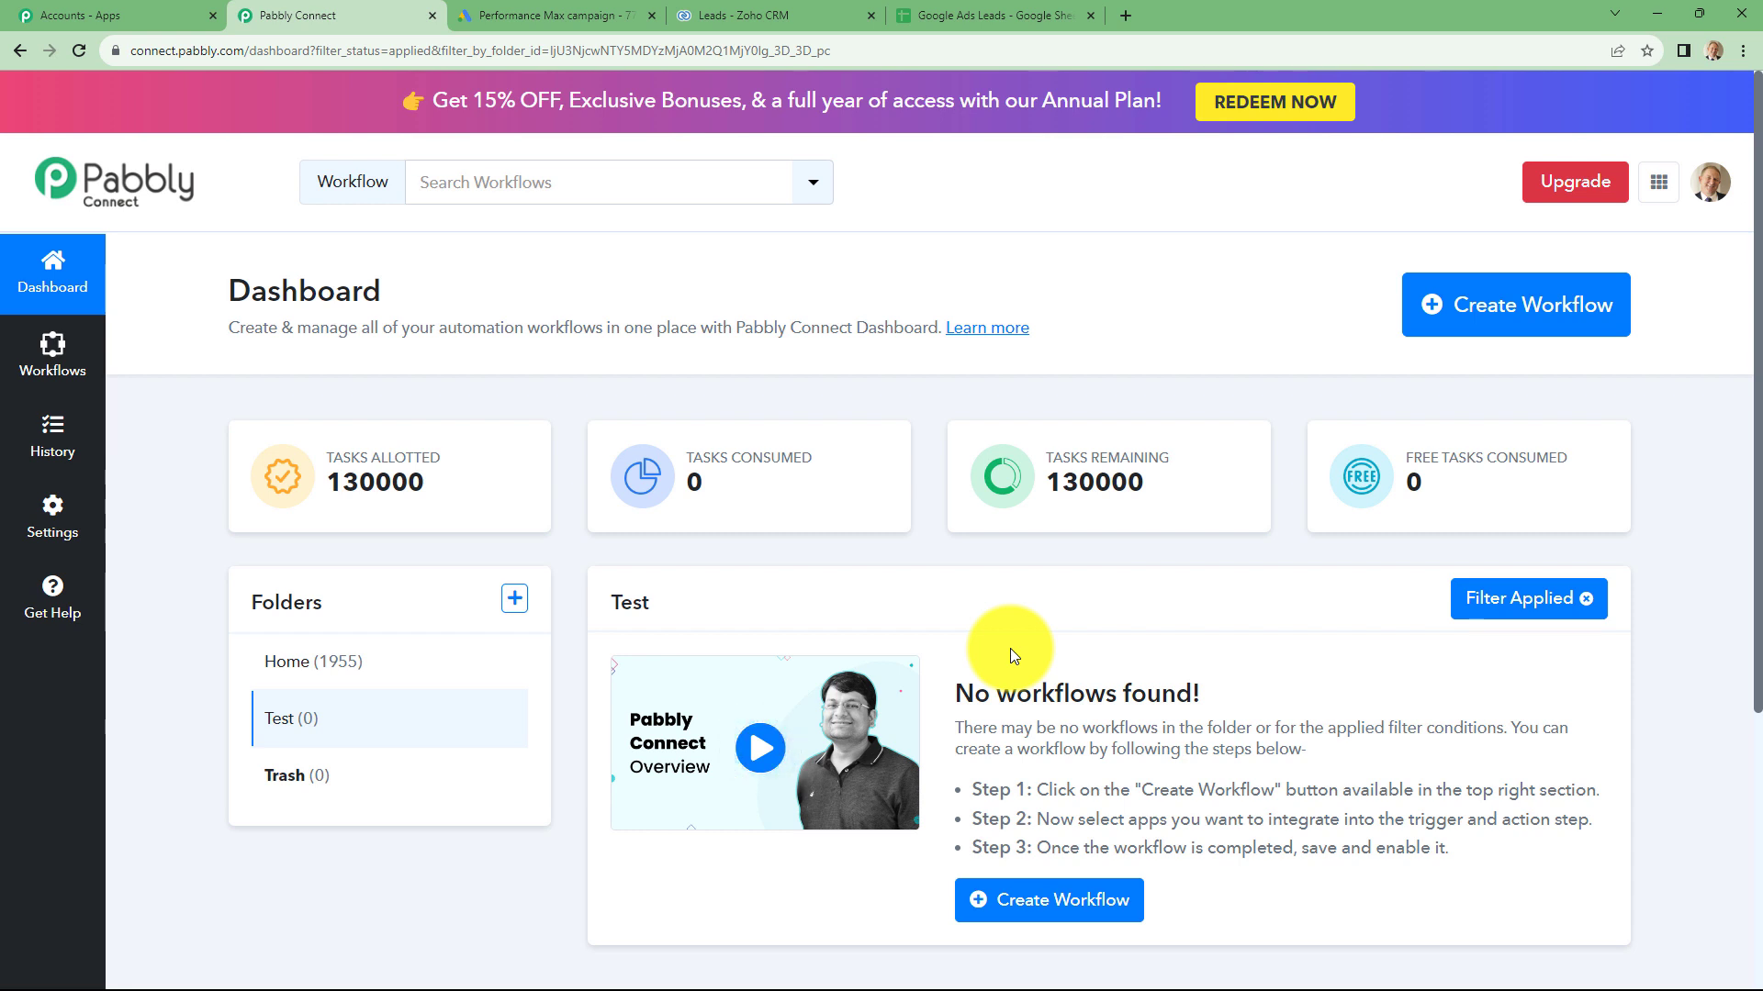
Create a workflow named "Add Google Ads Leads to Zoho CRM & Add Data in Google Sheets" in the Test folder
left_click(376, 654)
mouse_move(414, 716)
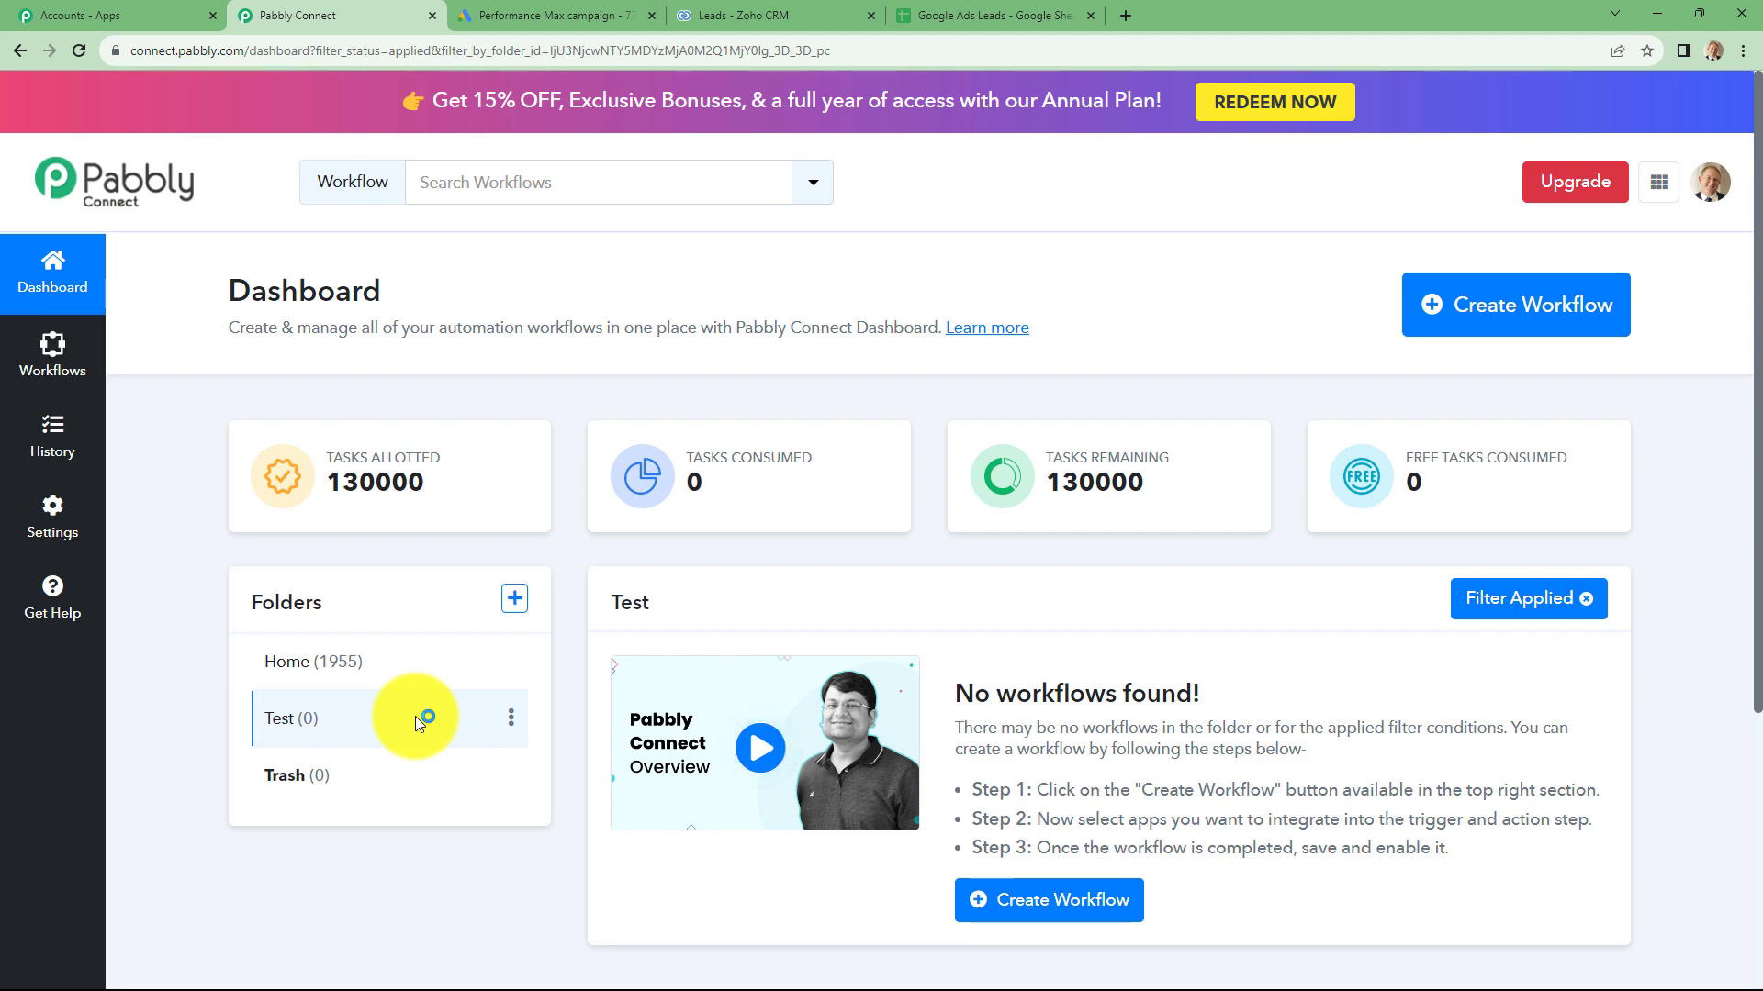
left_click(1500, 324)
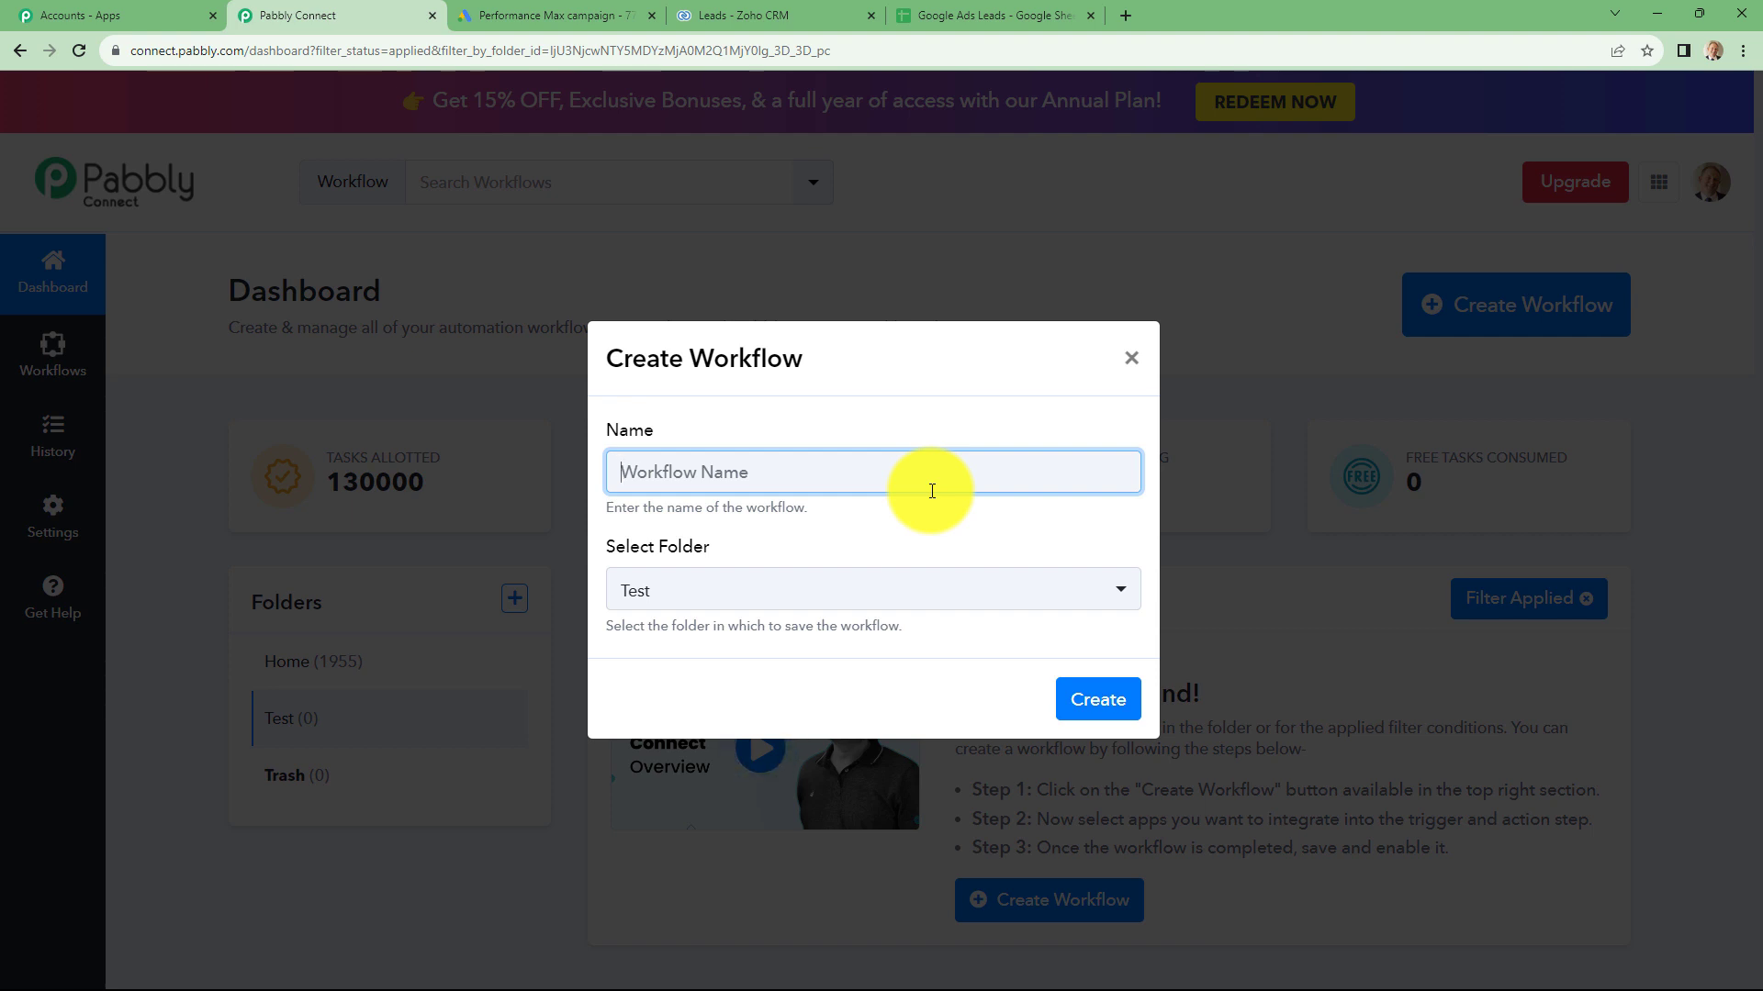
type("Add Google Ads Leads to Zoho CRM & Add Data in Google Sheets")
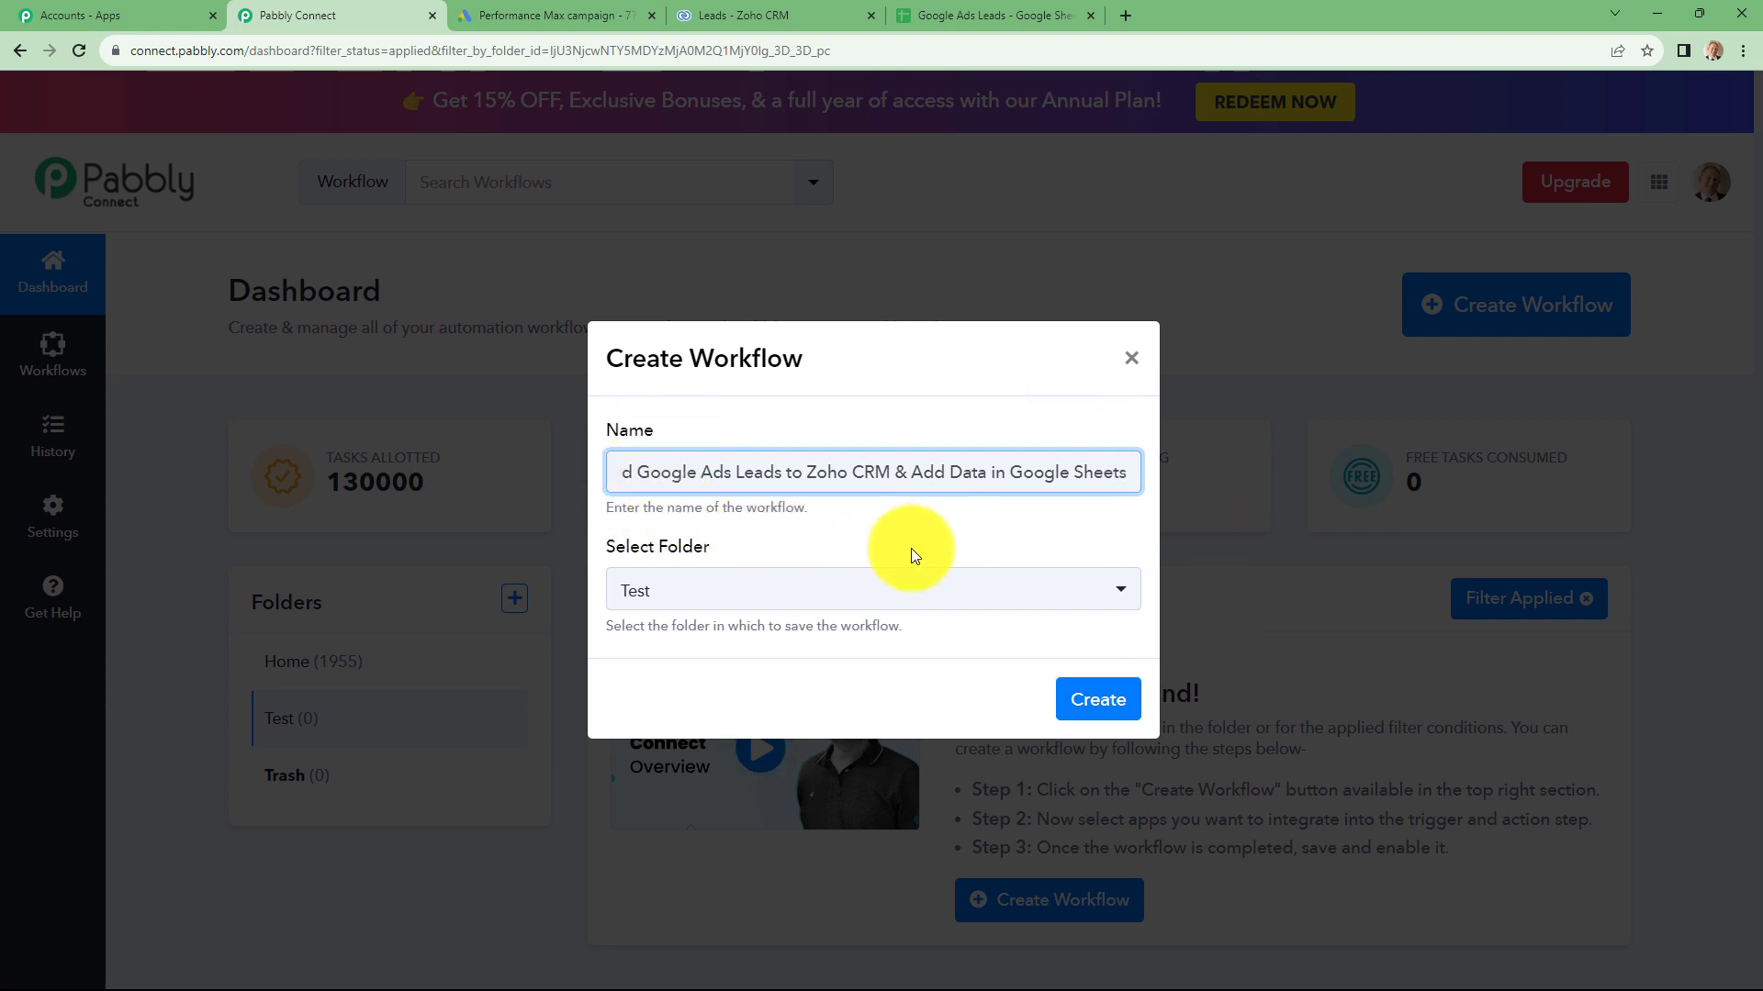
left_click(909, 602)
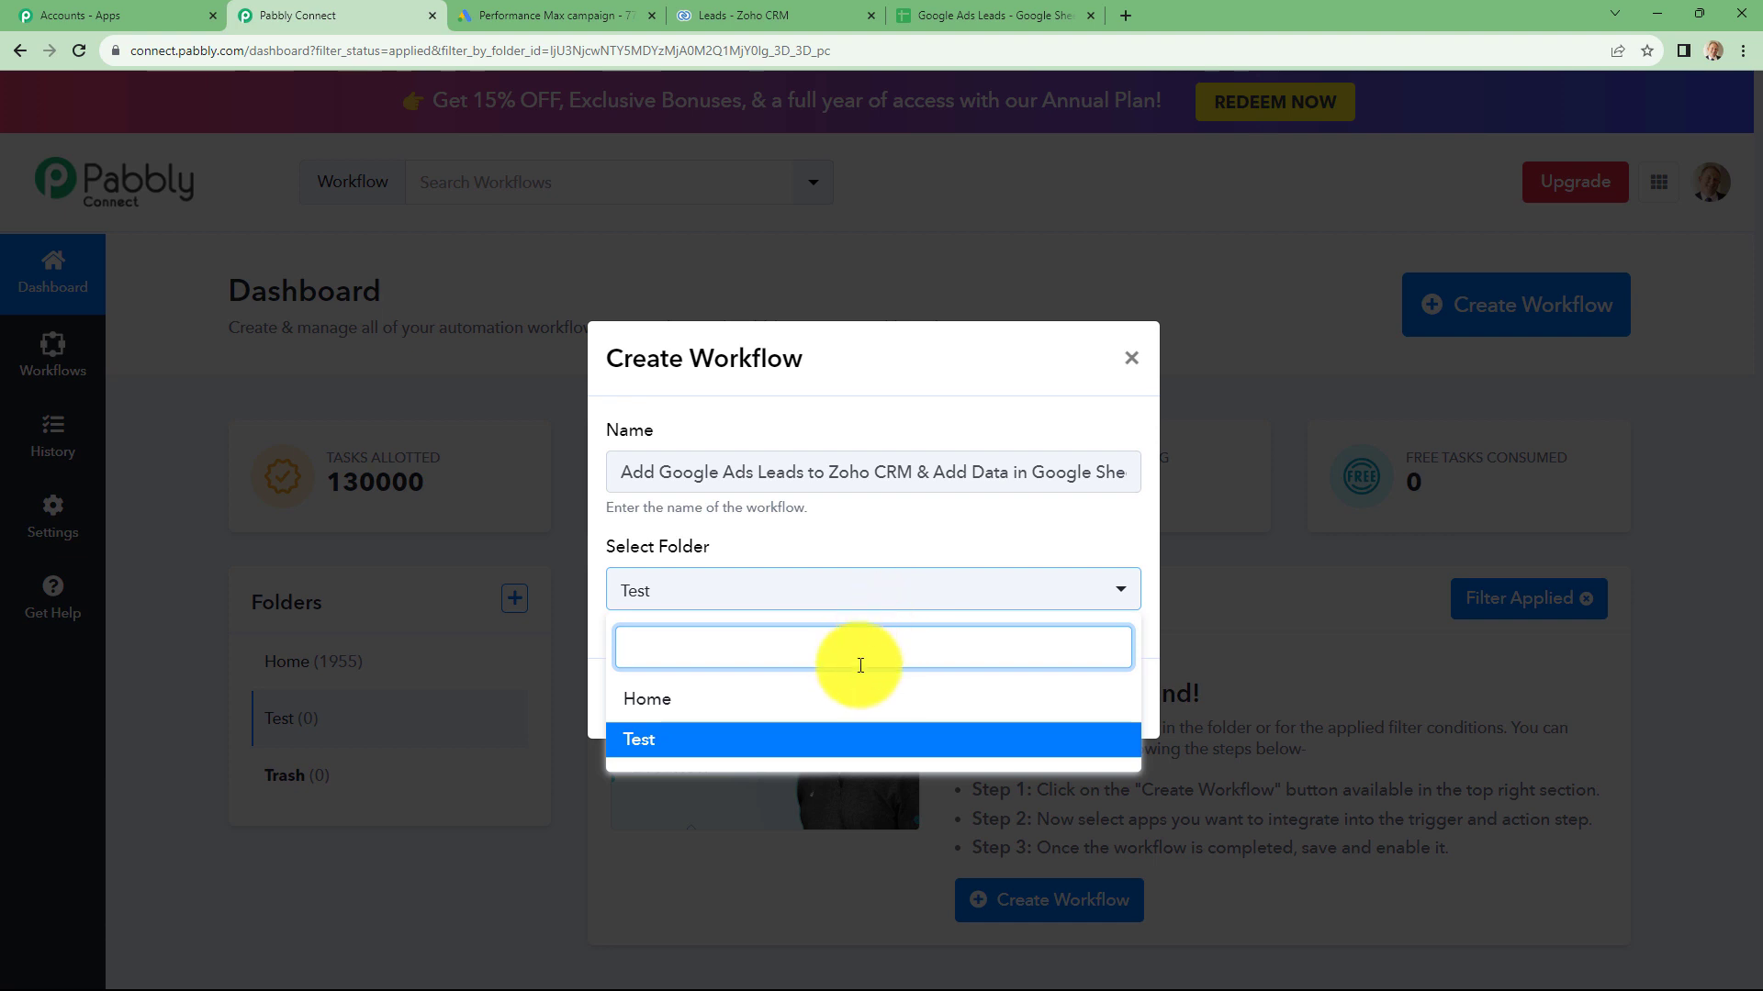
left_click(624, 743)
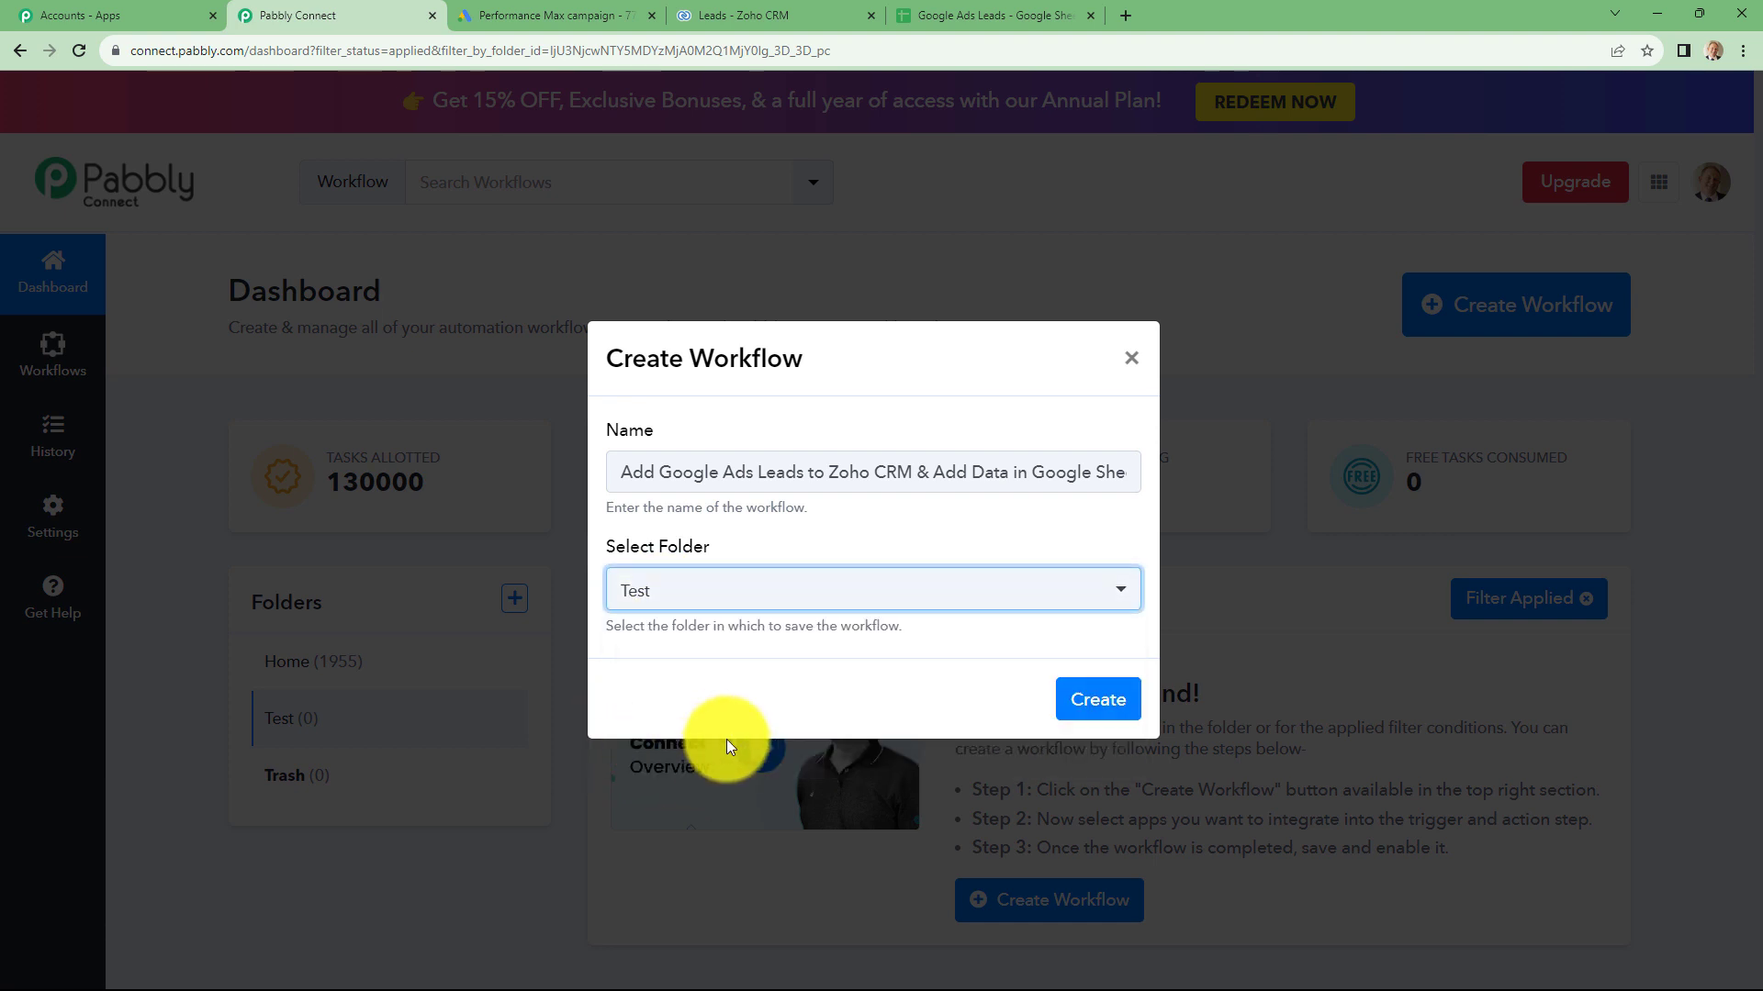
left_click(1084, 706)
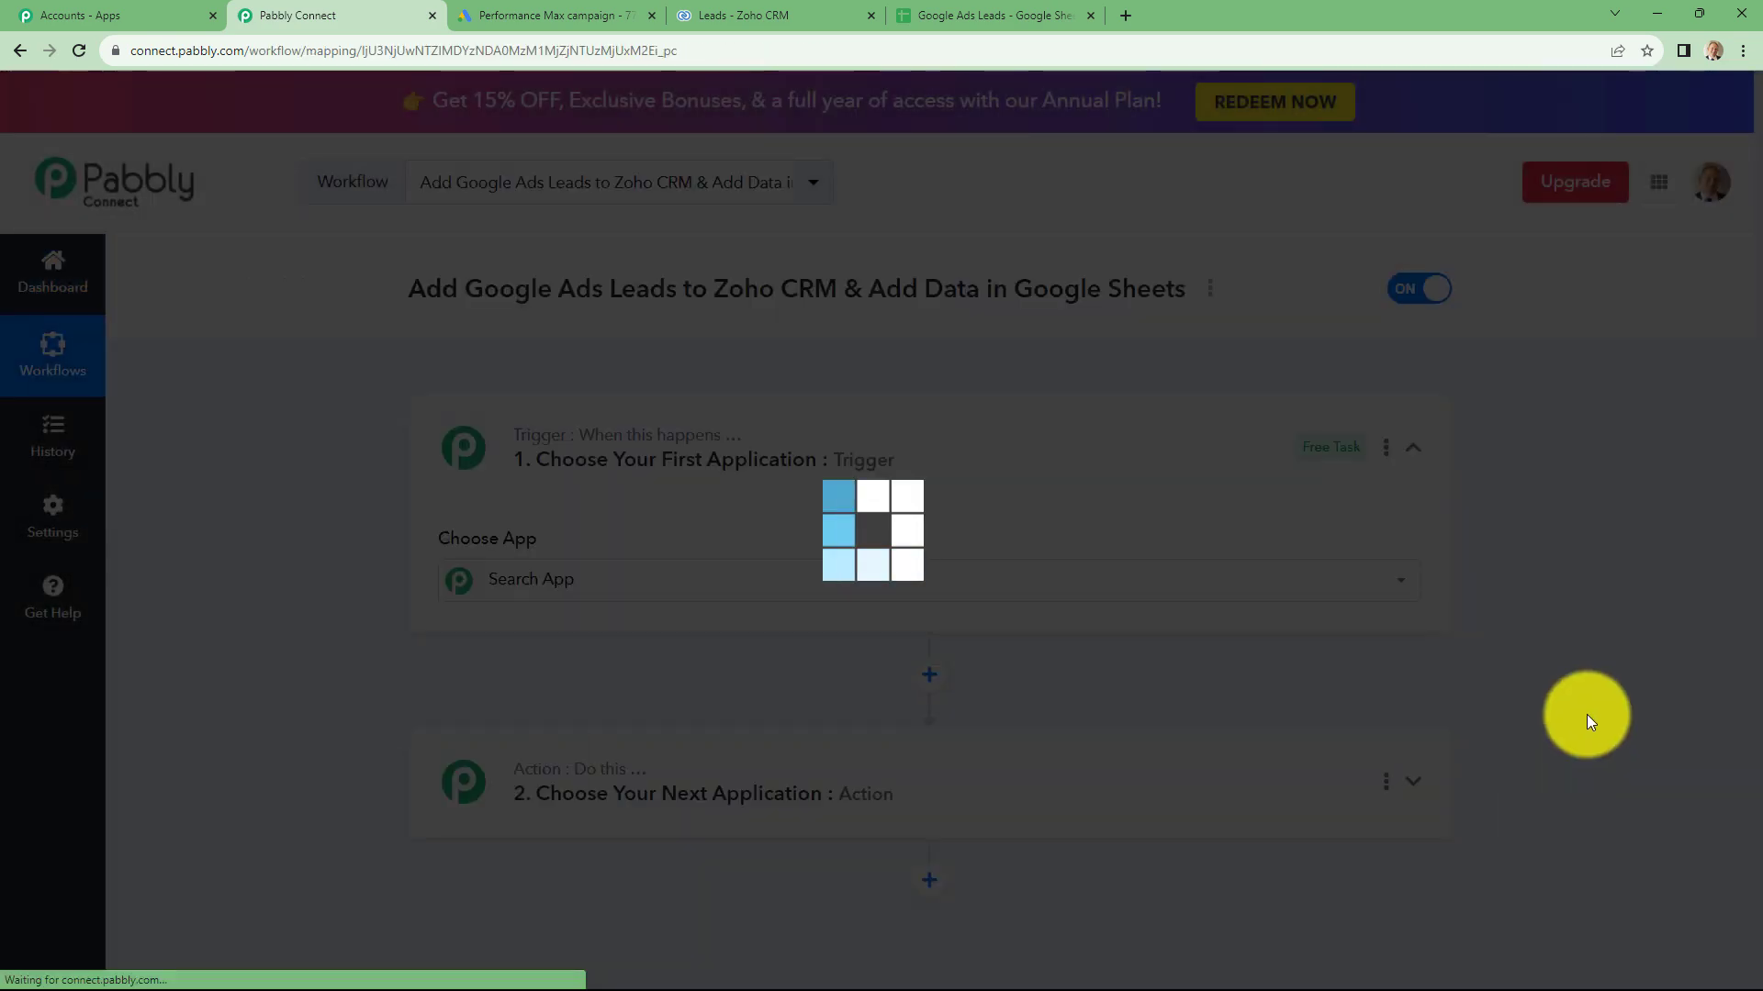
Set the workflow's trigger to Google Ads with the New Lead Form Entry event
scroll(1596, 723, "down", 2)
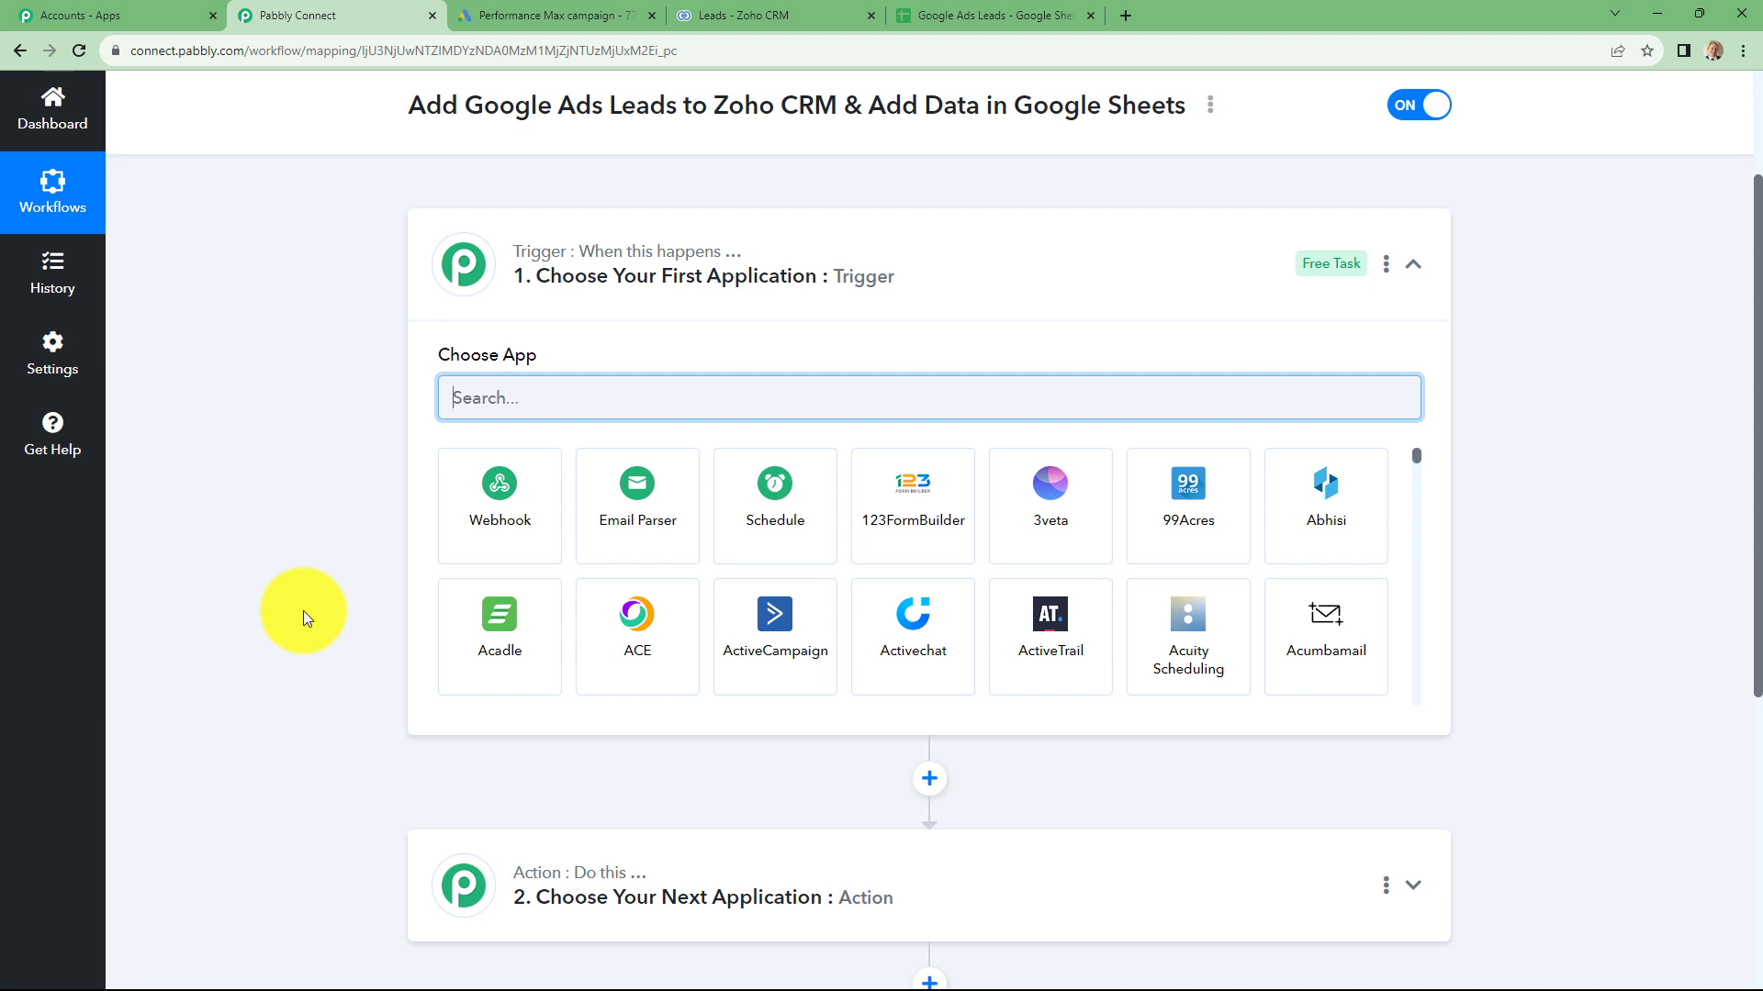
type("Googl")
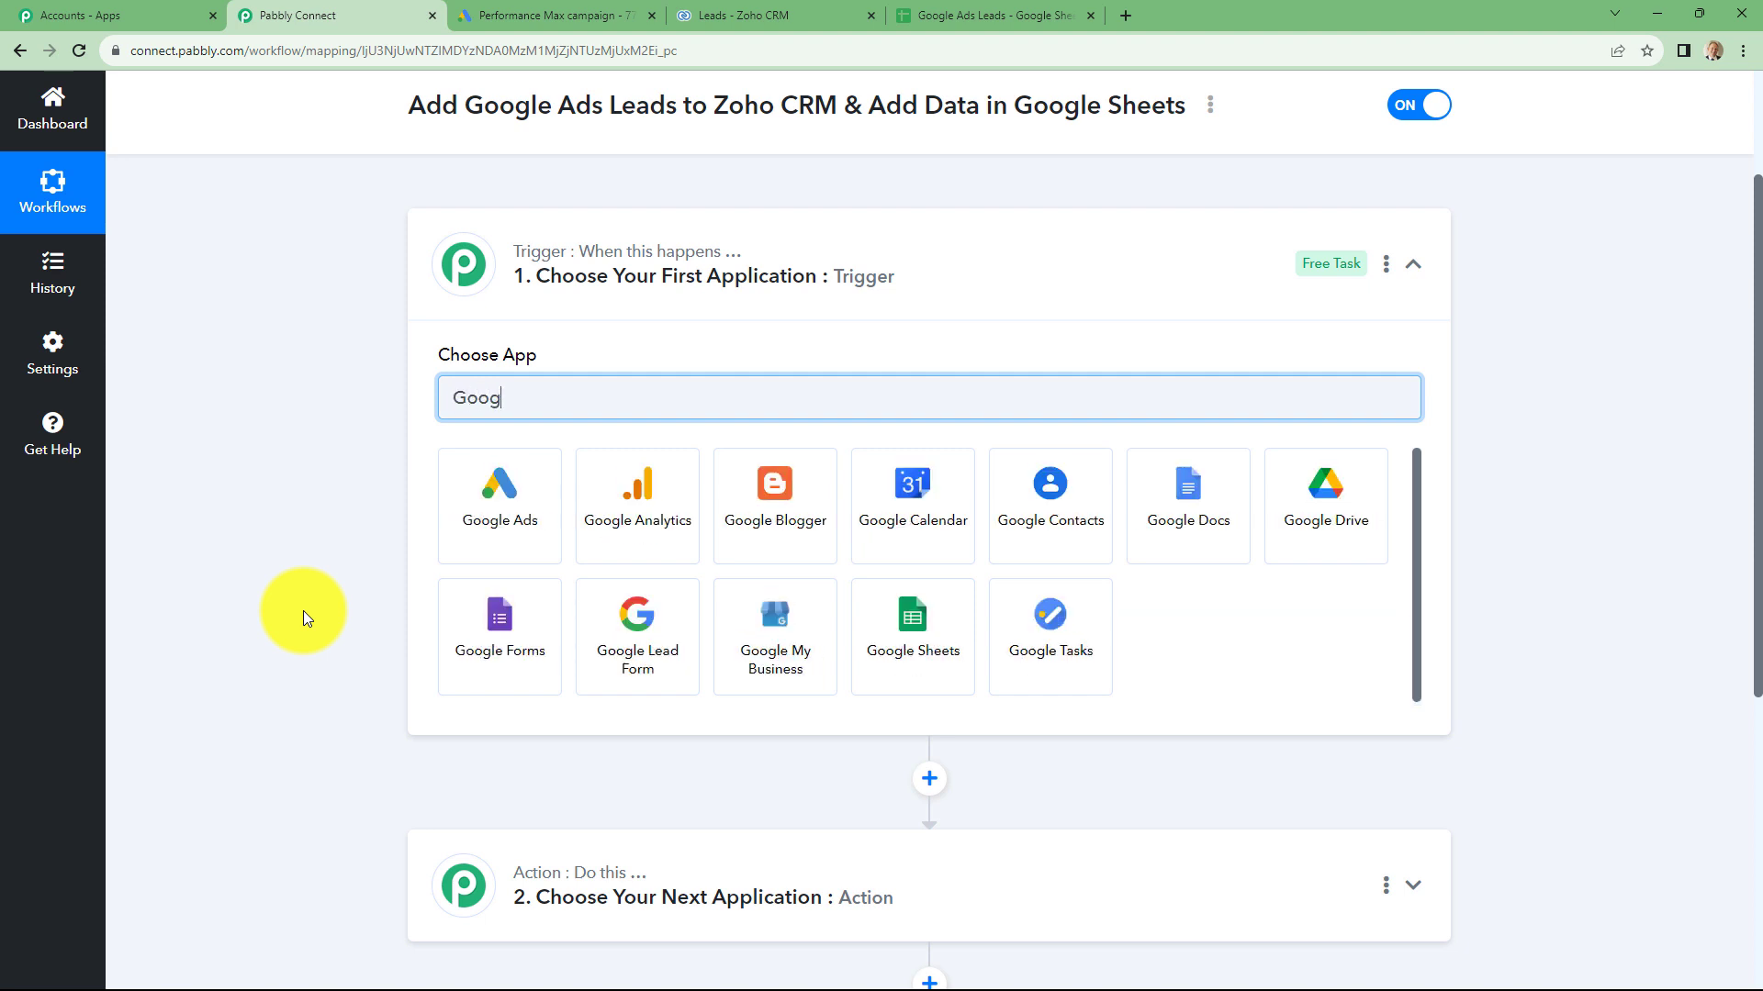
left_click(484, 482)
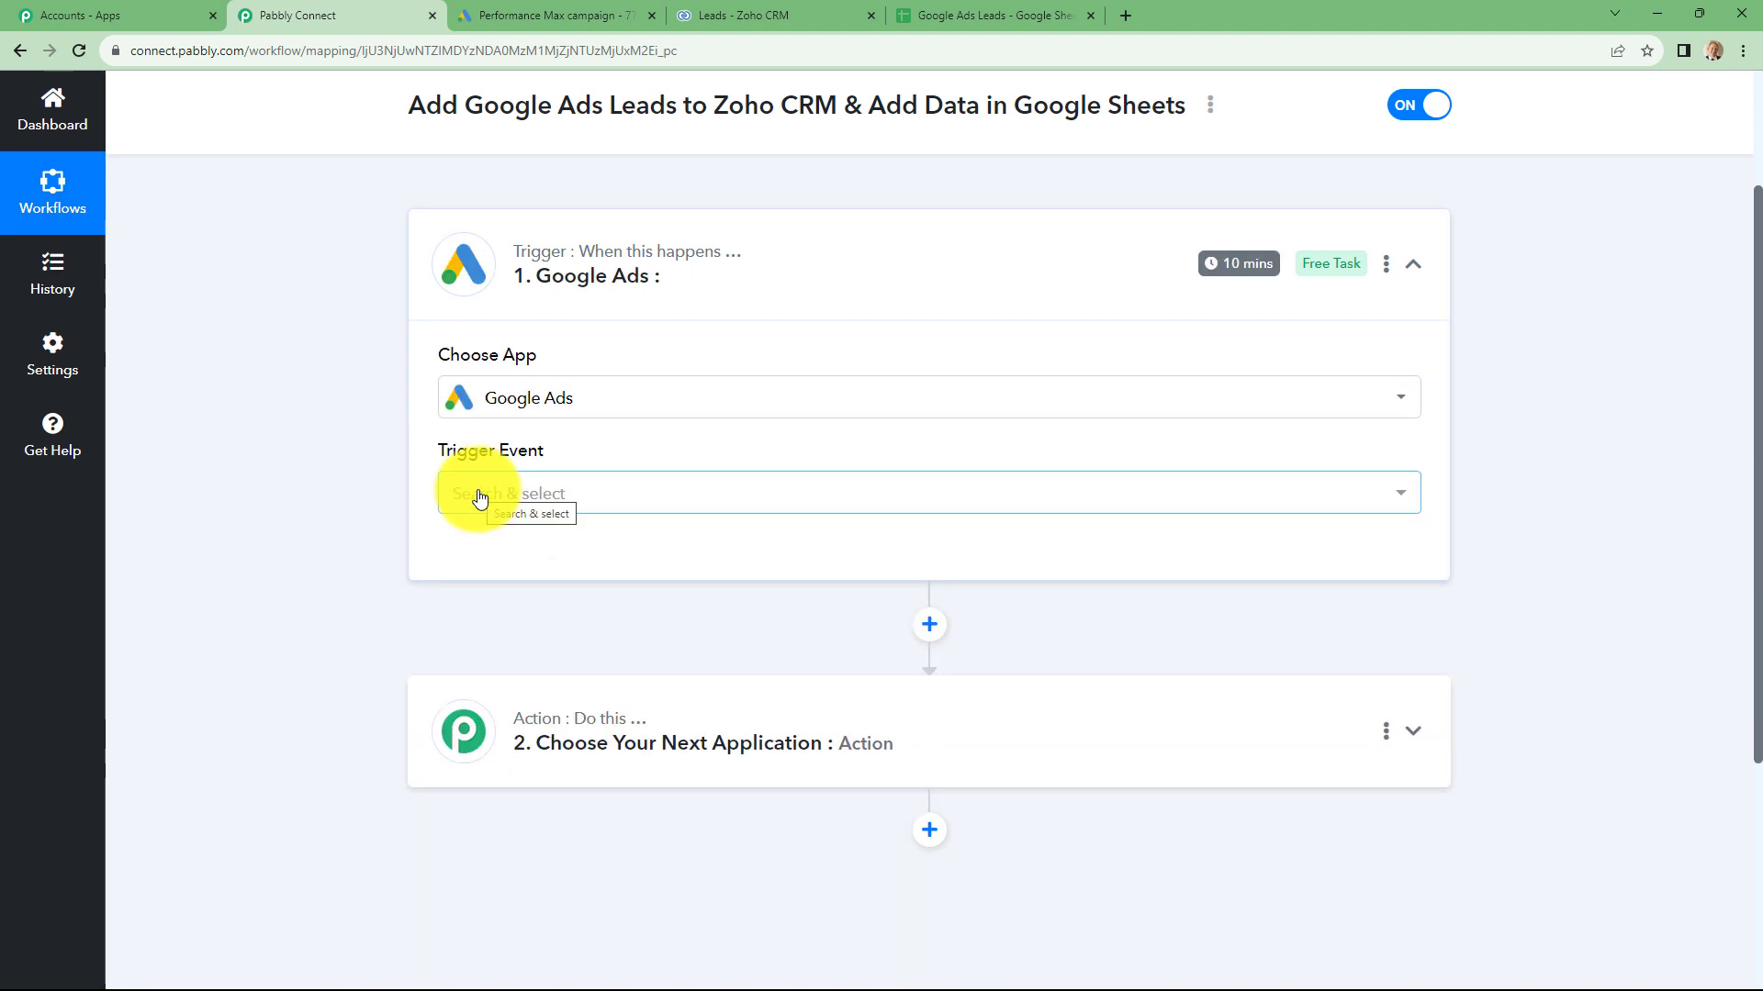
left_click(478, 498)
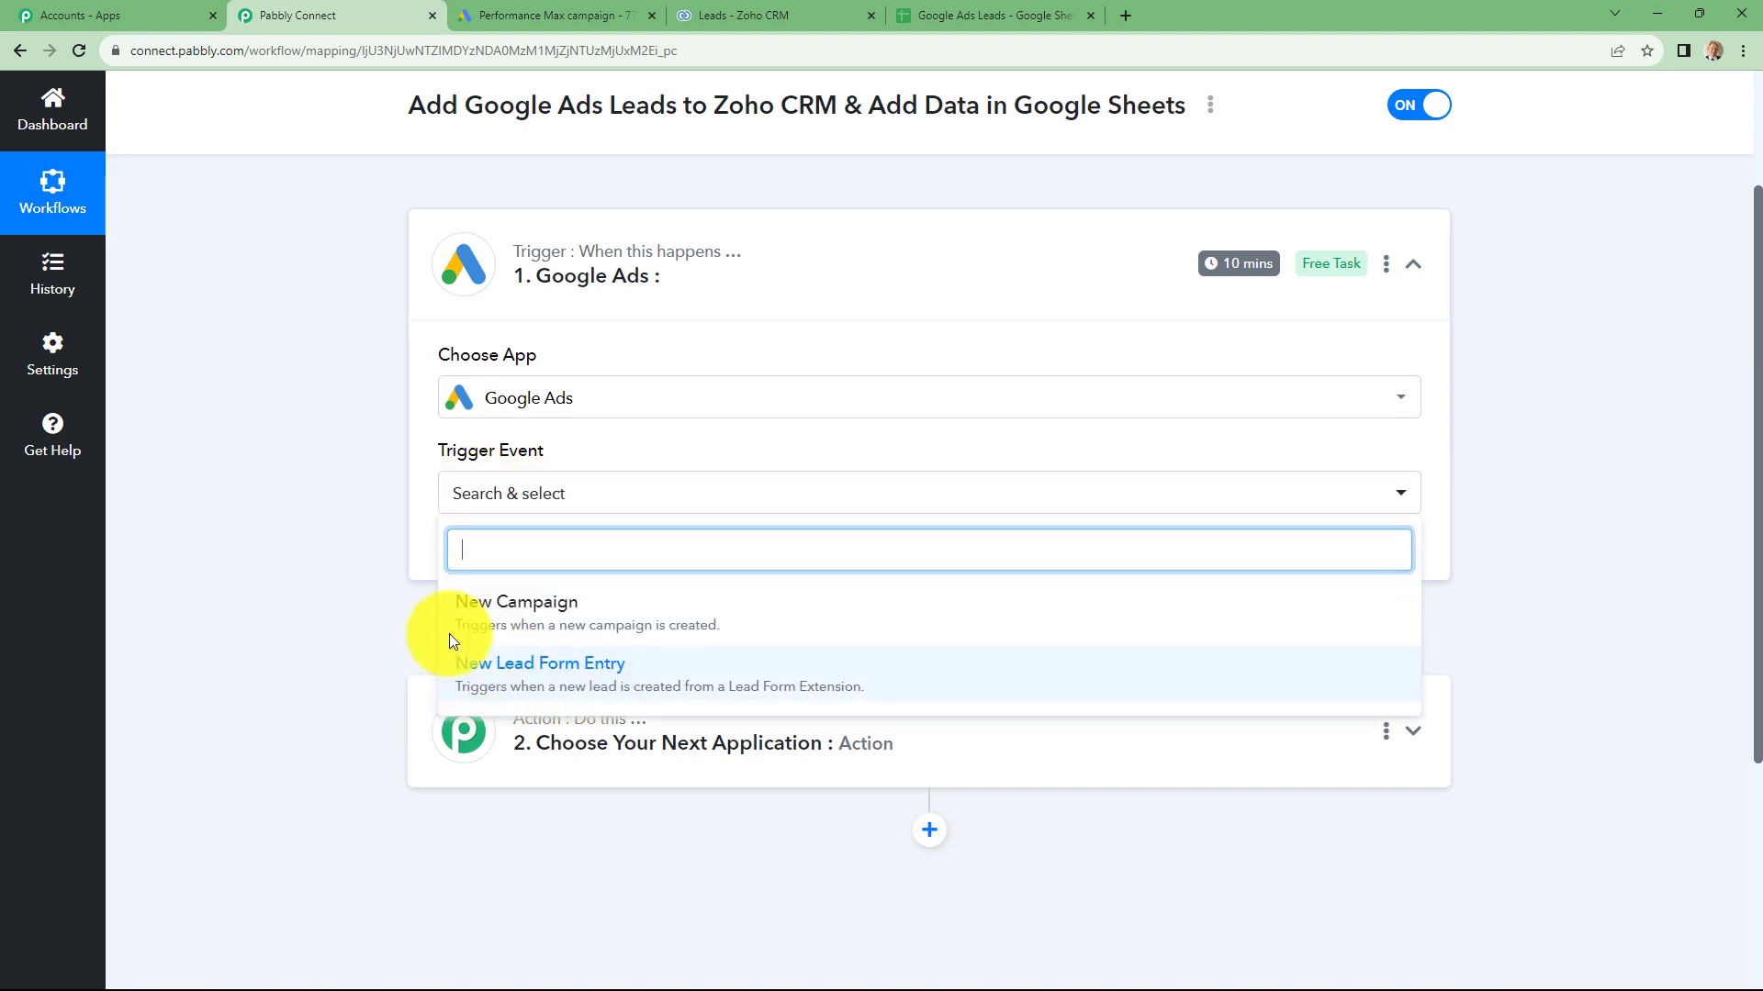
left_click(514, 680)
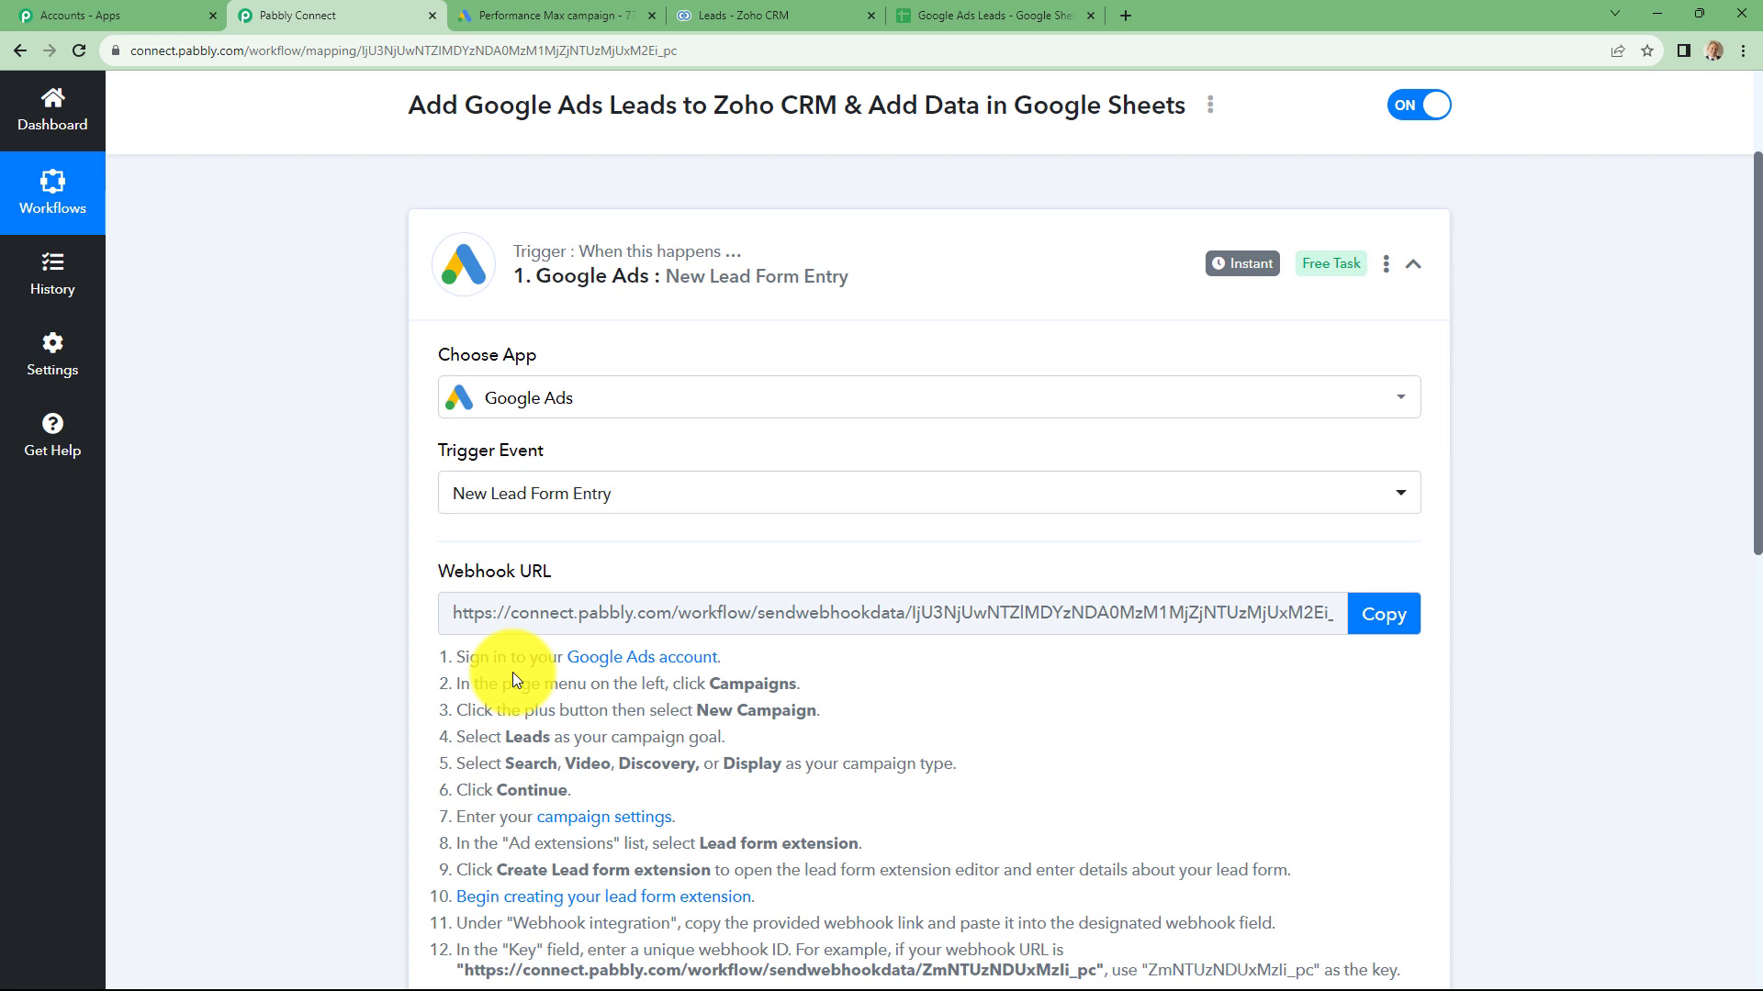
Review the trigger's webhook setup instructions and the Sparkle Evenings lead form's text and contact questions in Google Ads
scroll(512, 672, "down", 3)
scroll(514, 664, "up", 2)
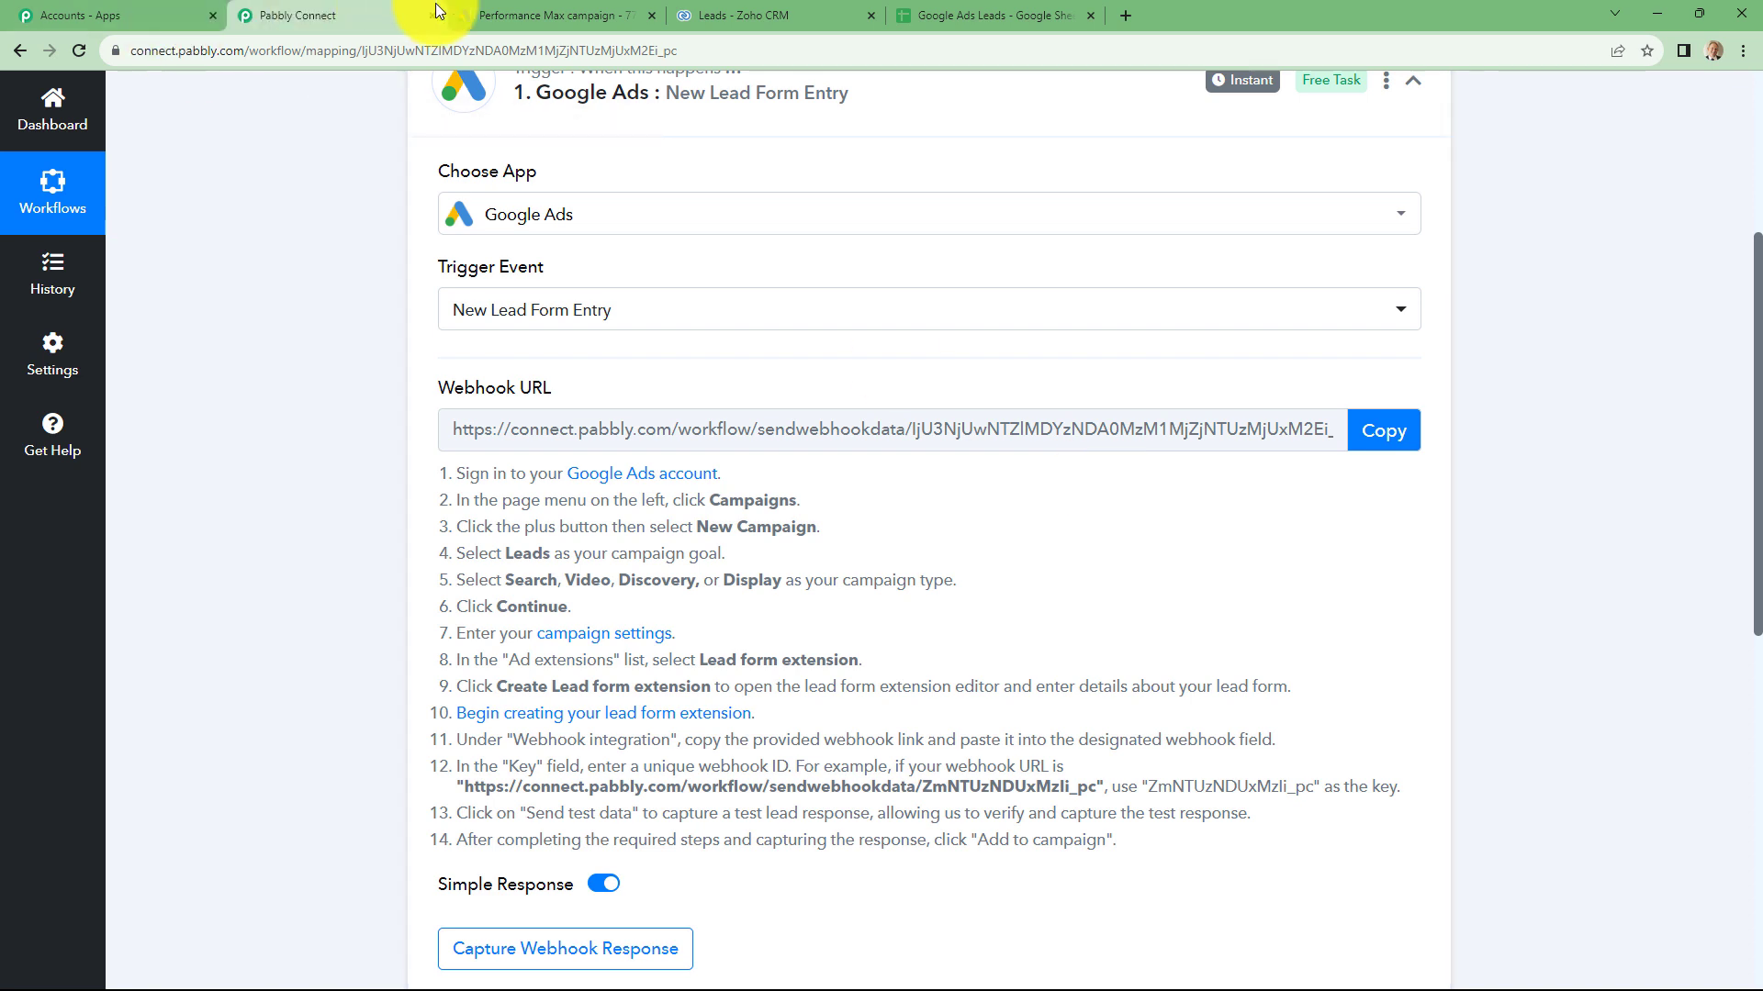
left_click(542, 11)
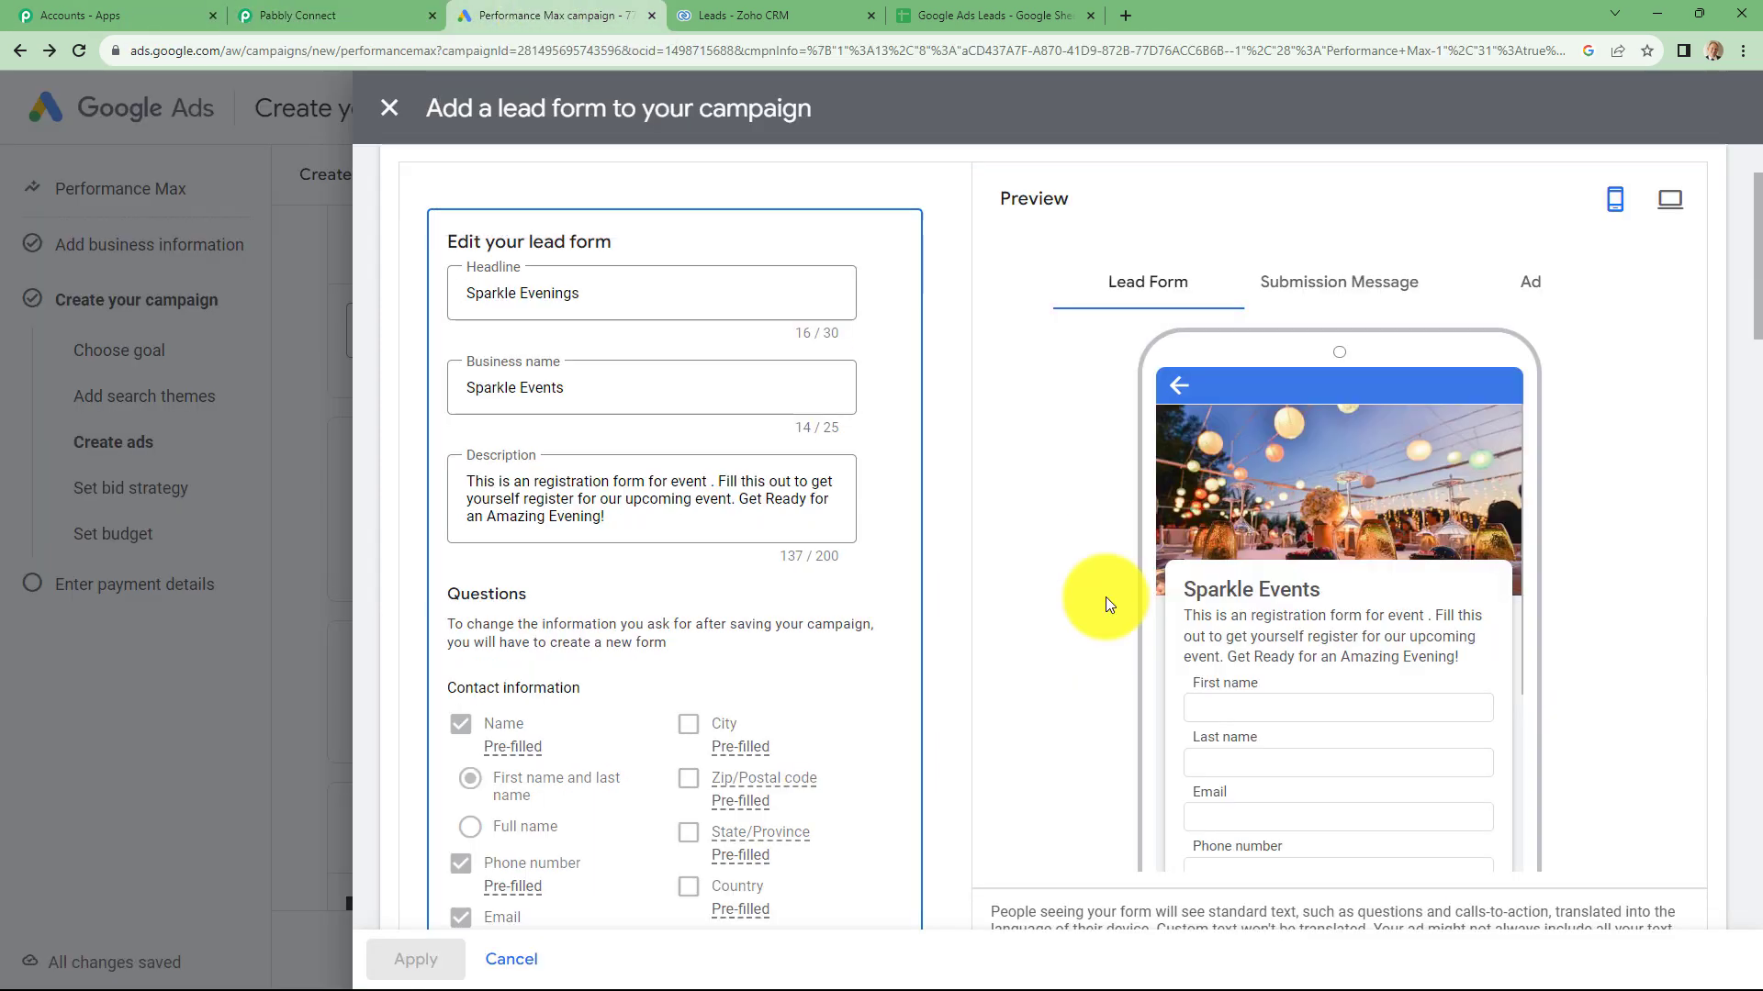
scroll(1106, 596, "down", 2)
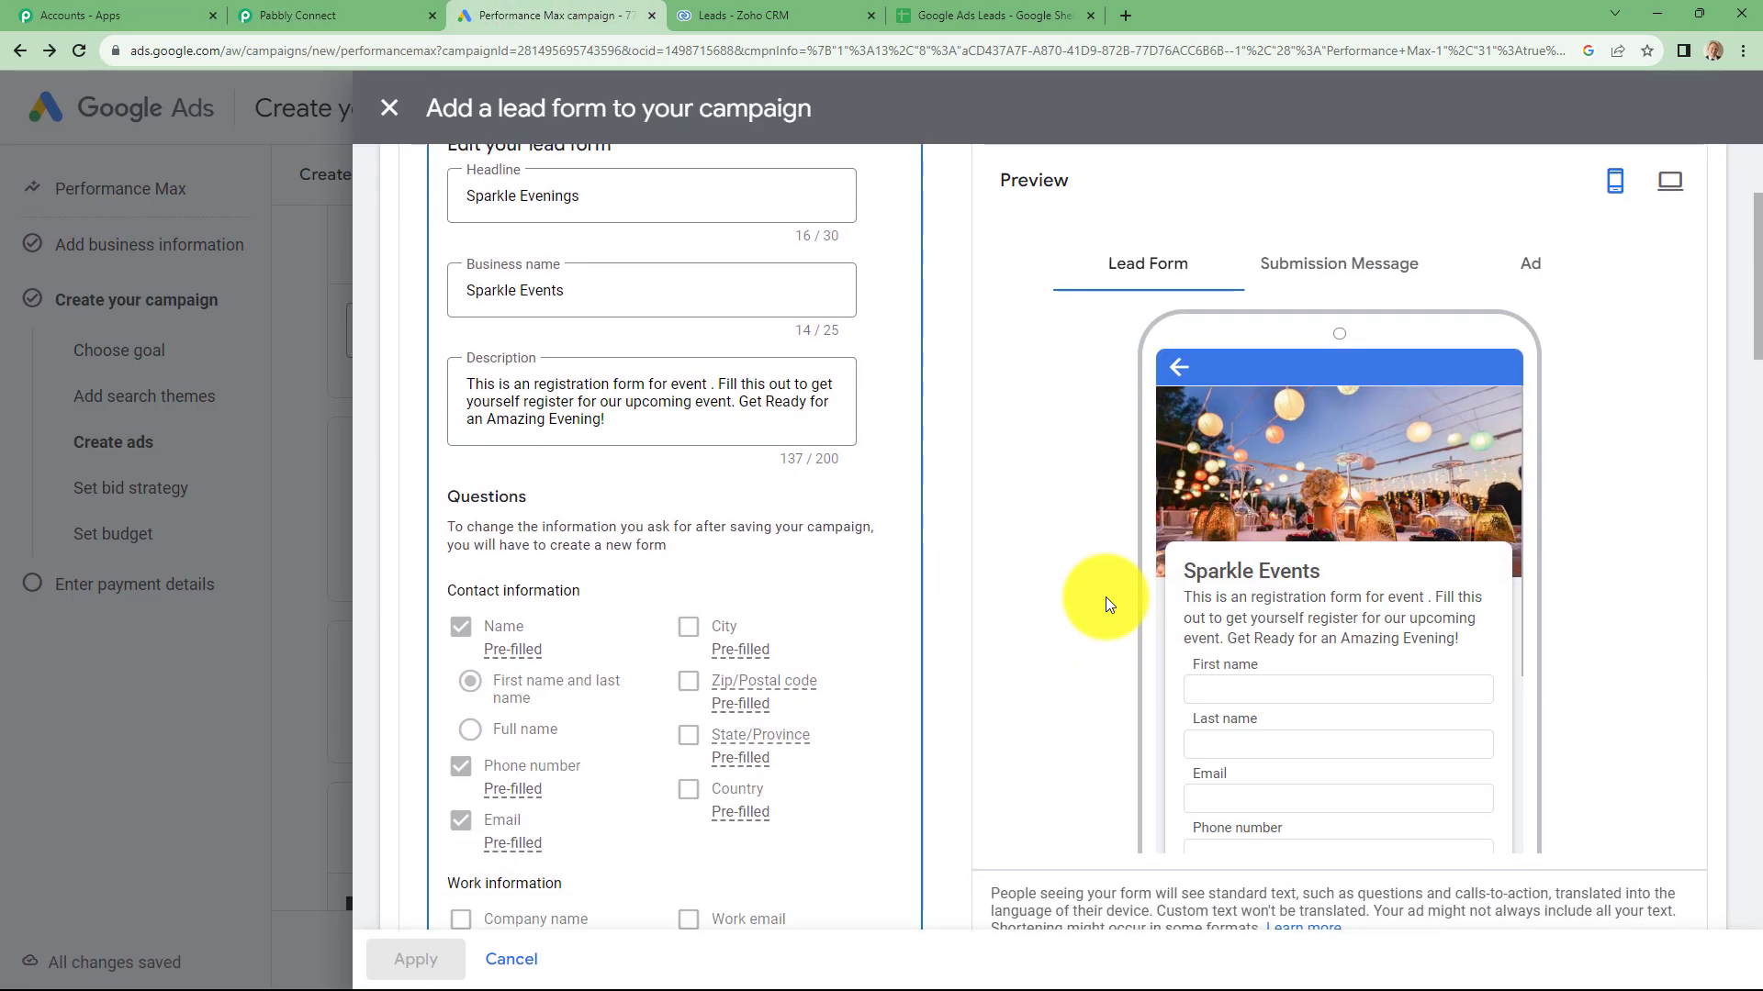
scroll(1107, 597, "up", 3)
scroll(1106, 596, "up", 1)
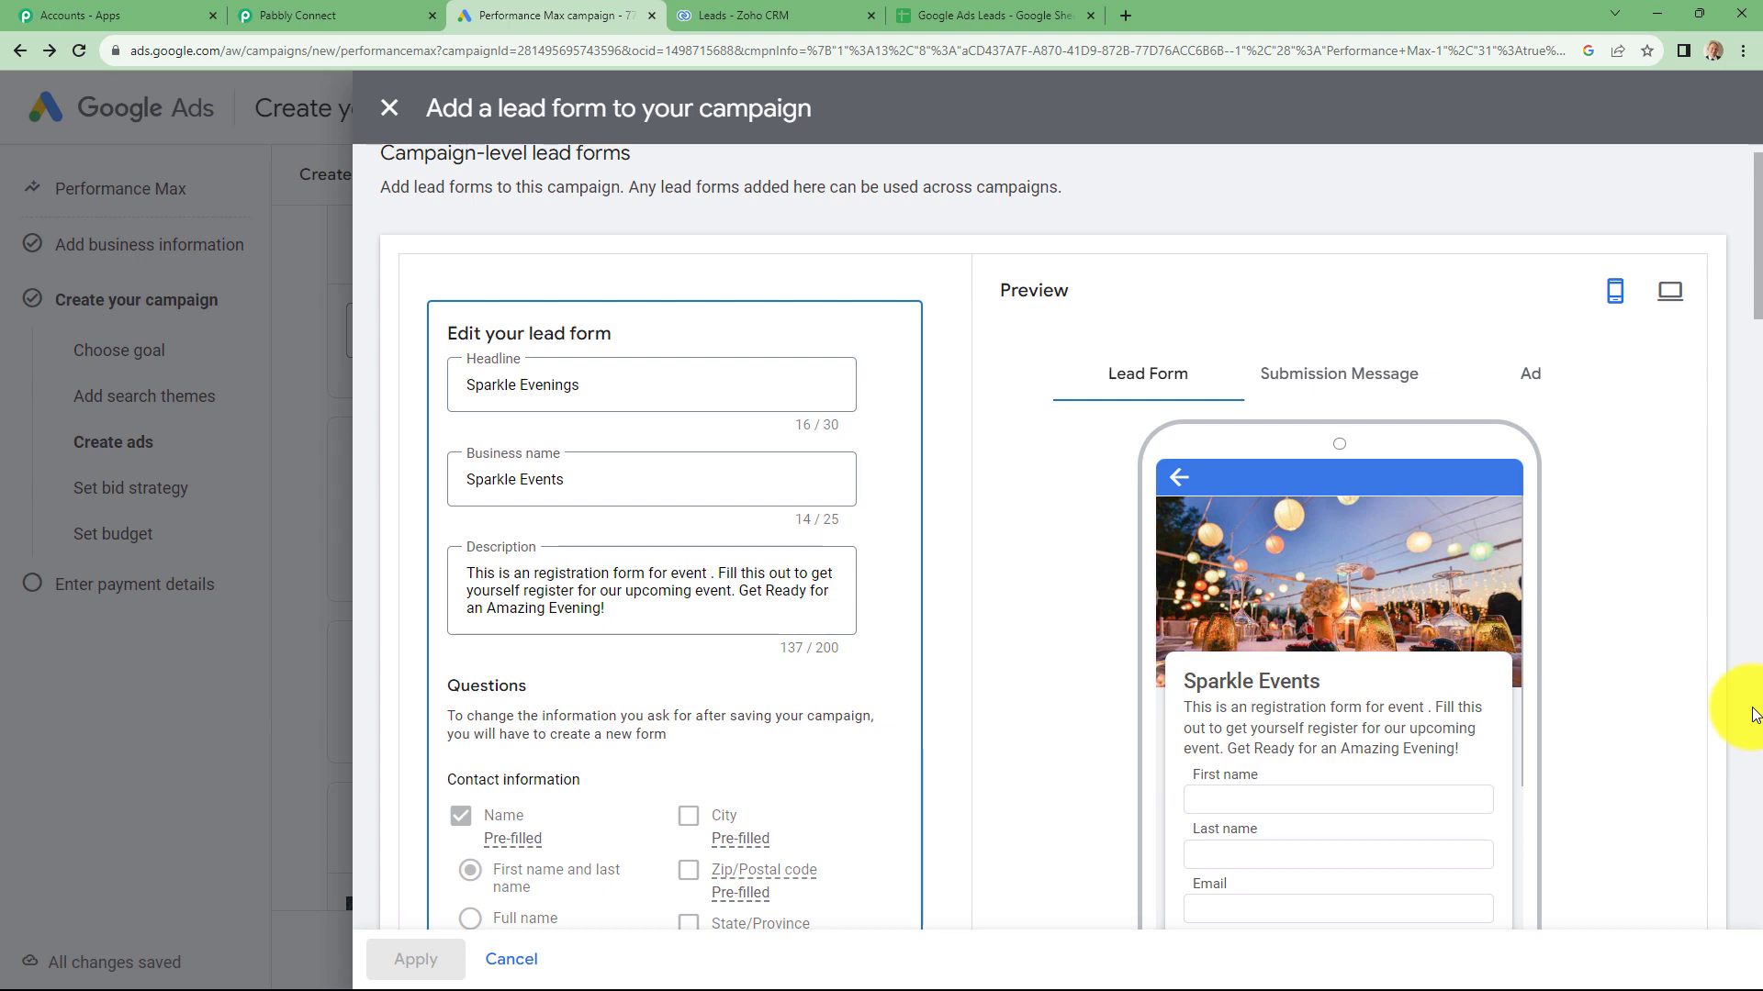
scroll(1041, 751, "down", 3)
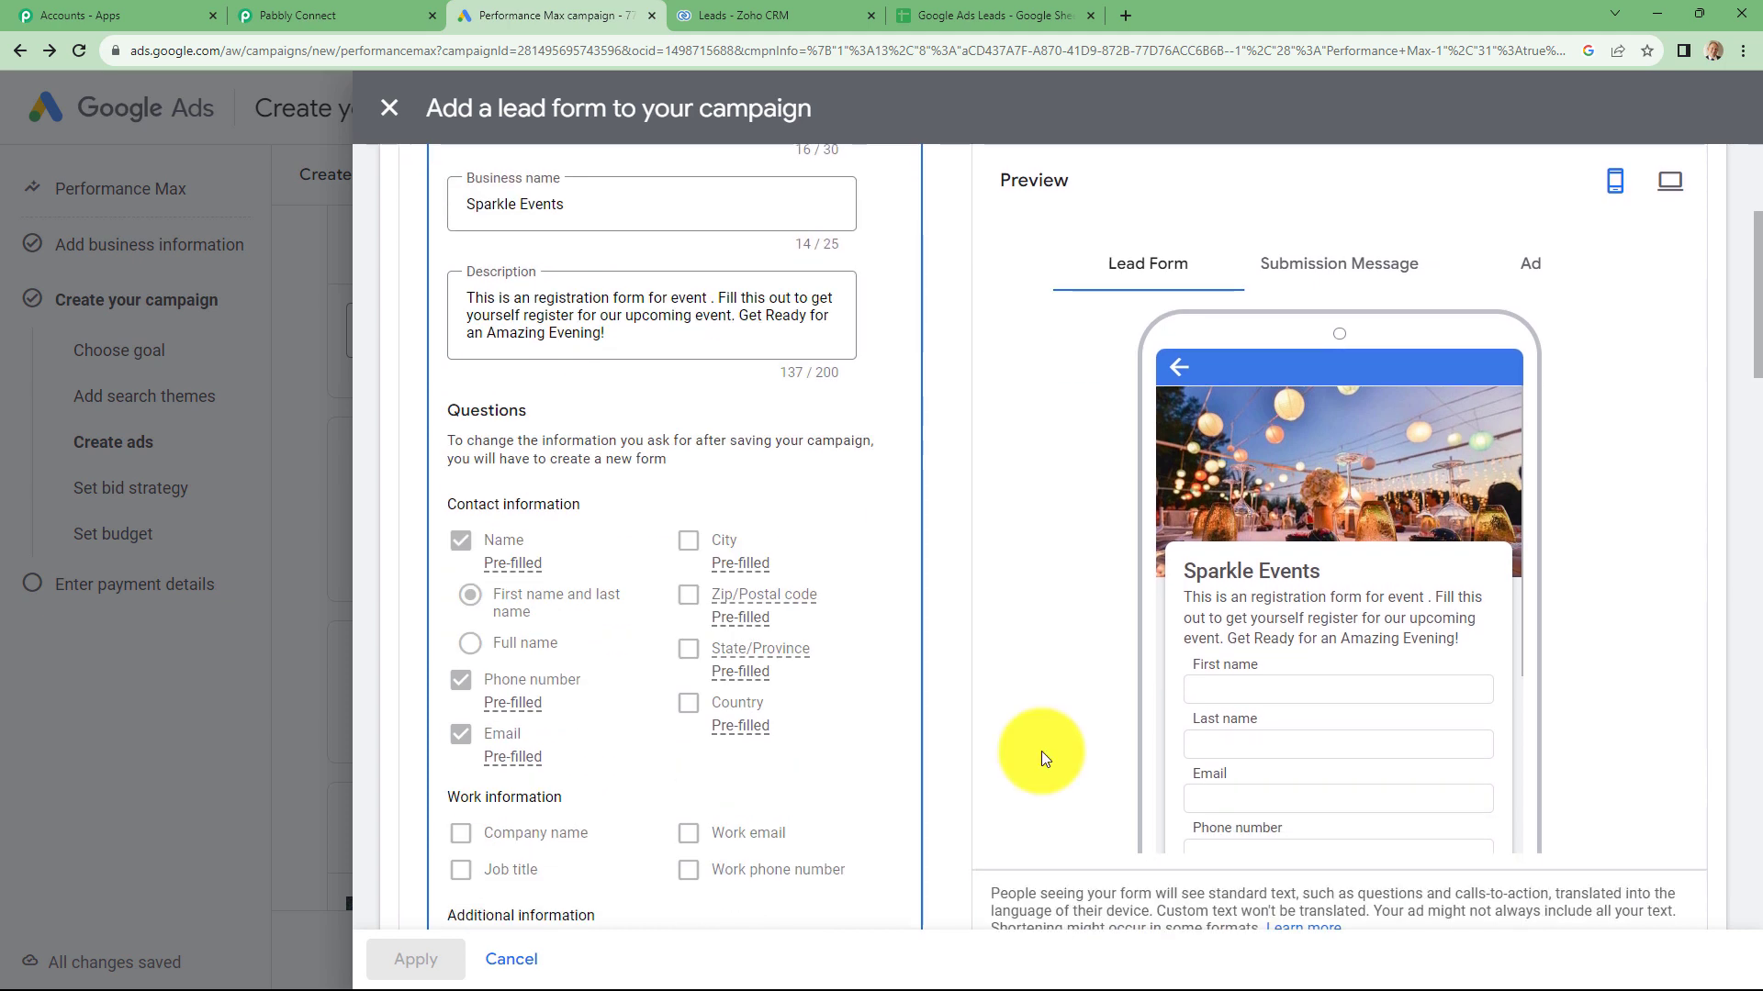
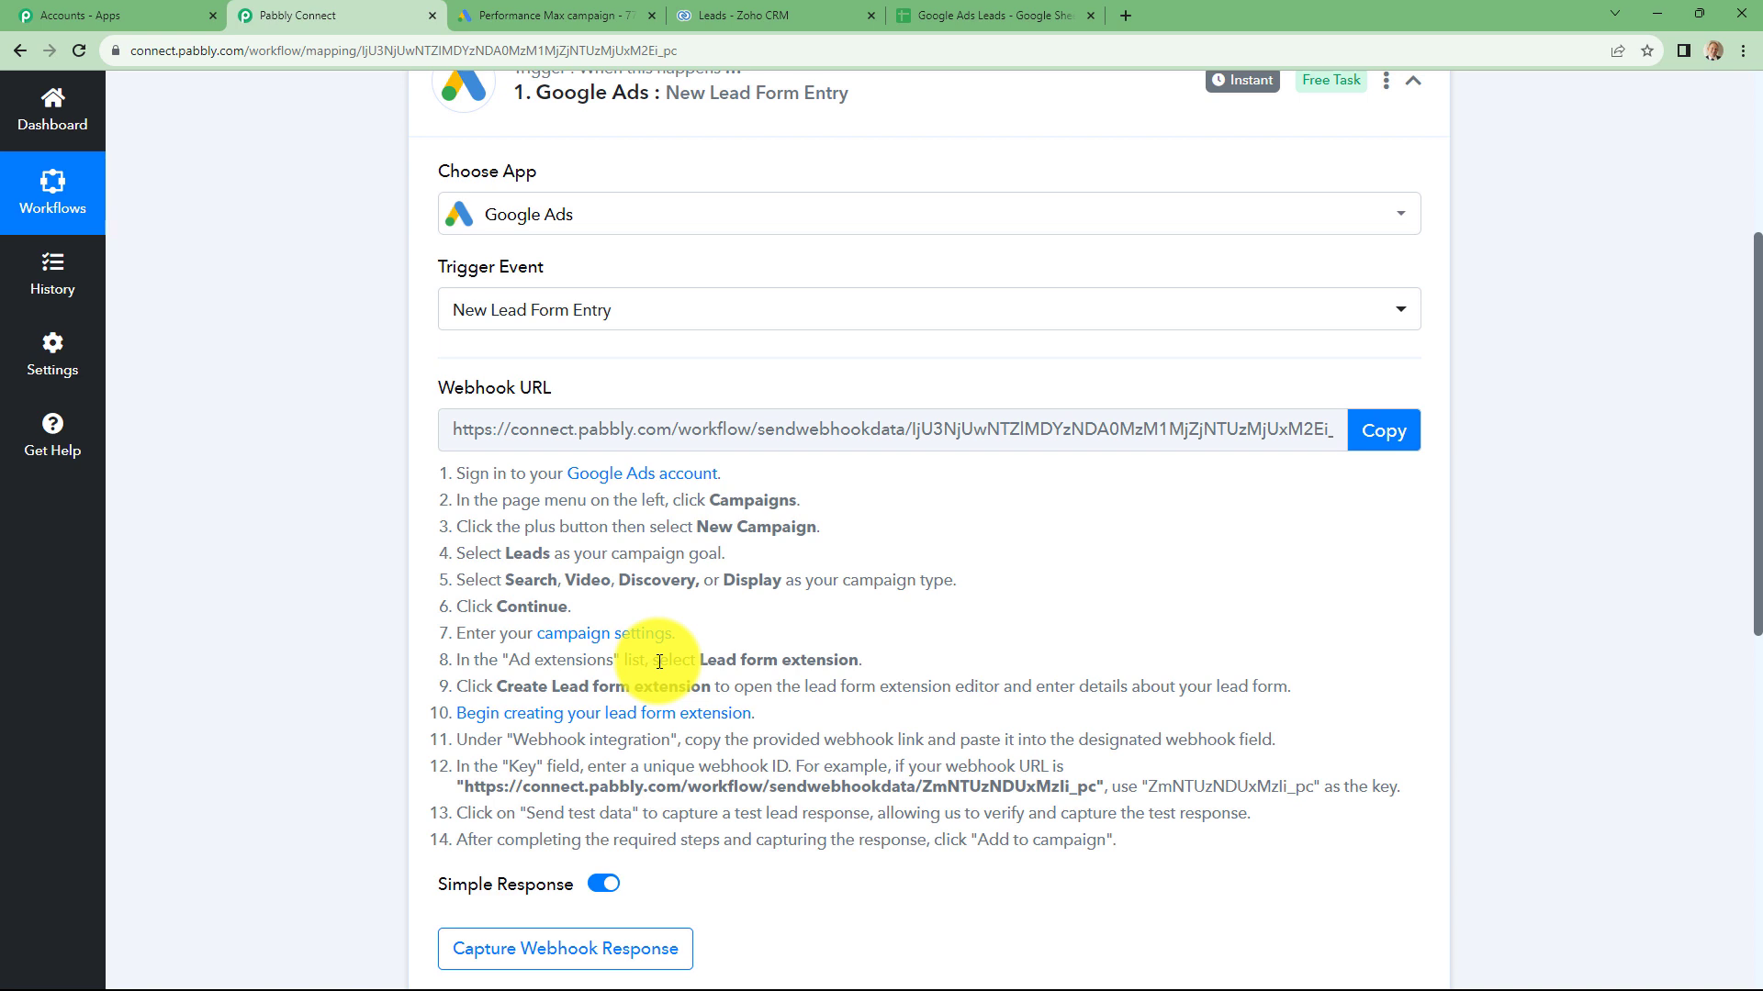
Copy the trigger's webhook URL from Pabbly Connect into the Webhook URL field of the Google Ads lead form's delivery options
key("ctrl+Tab")
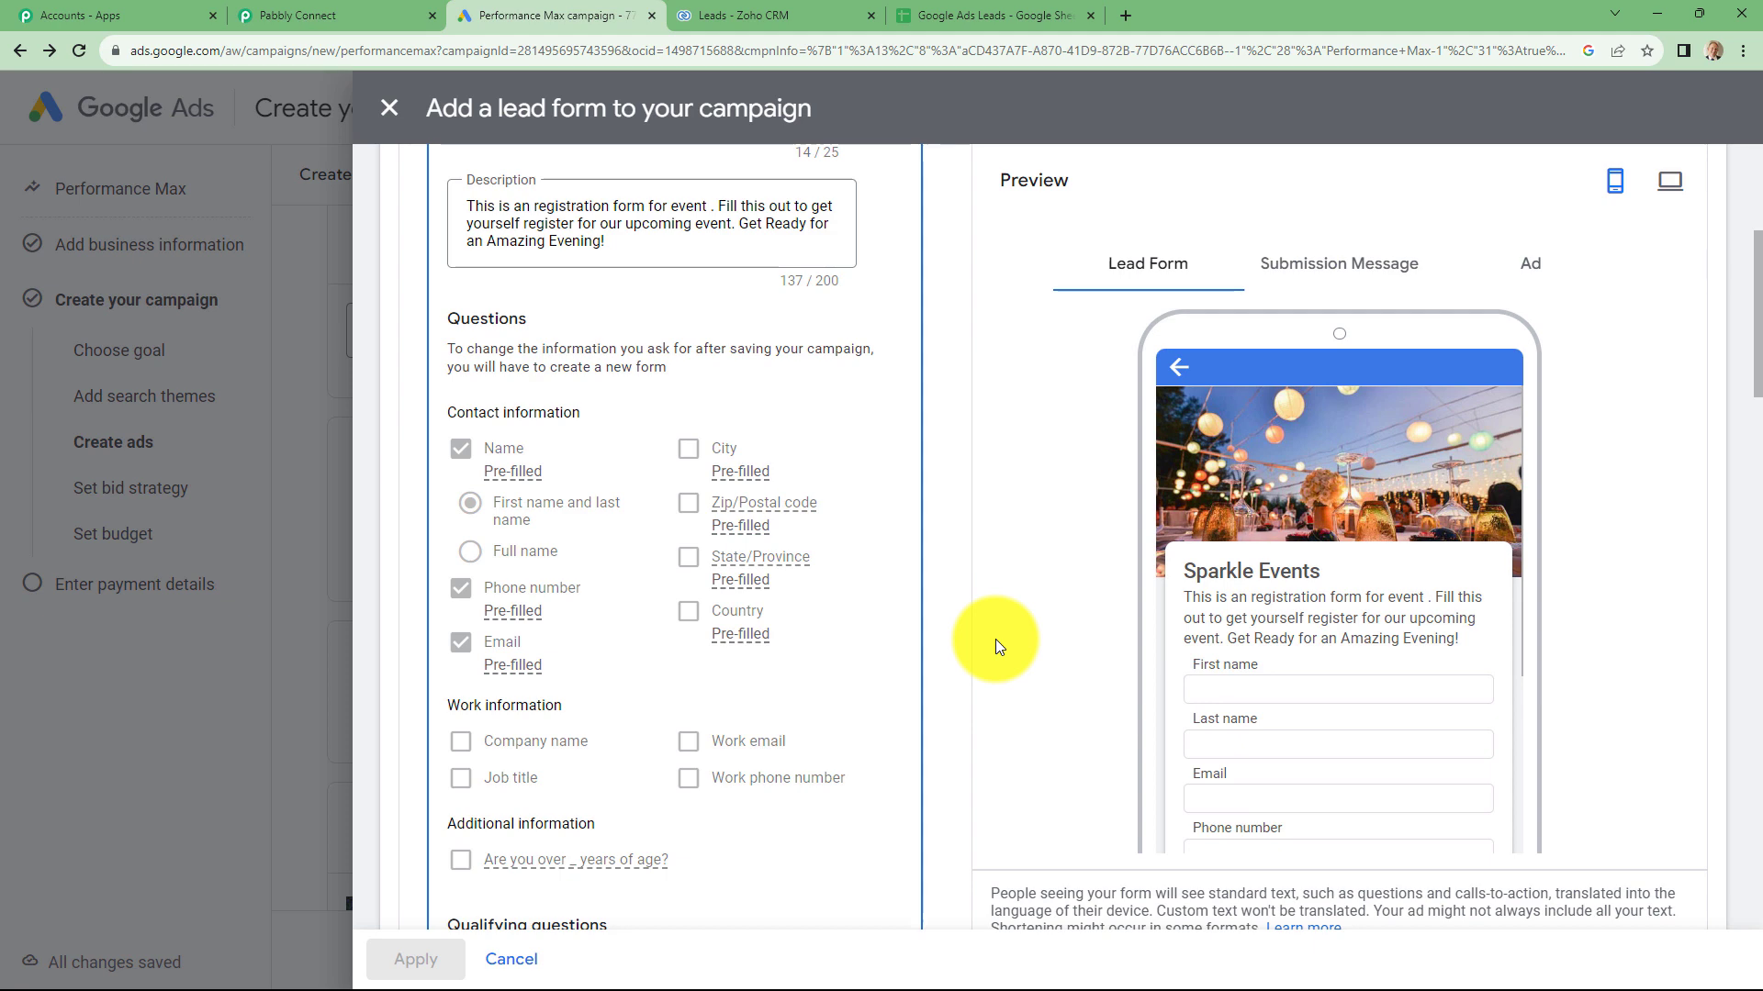
scroll(817, 697, "down", 15)
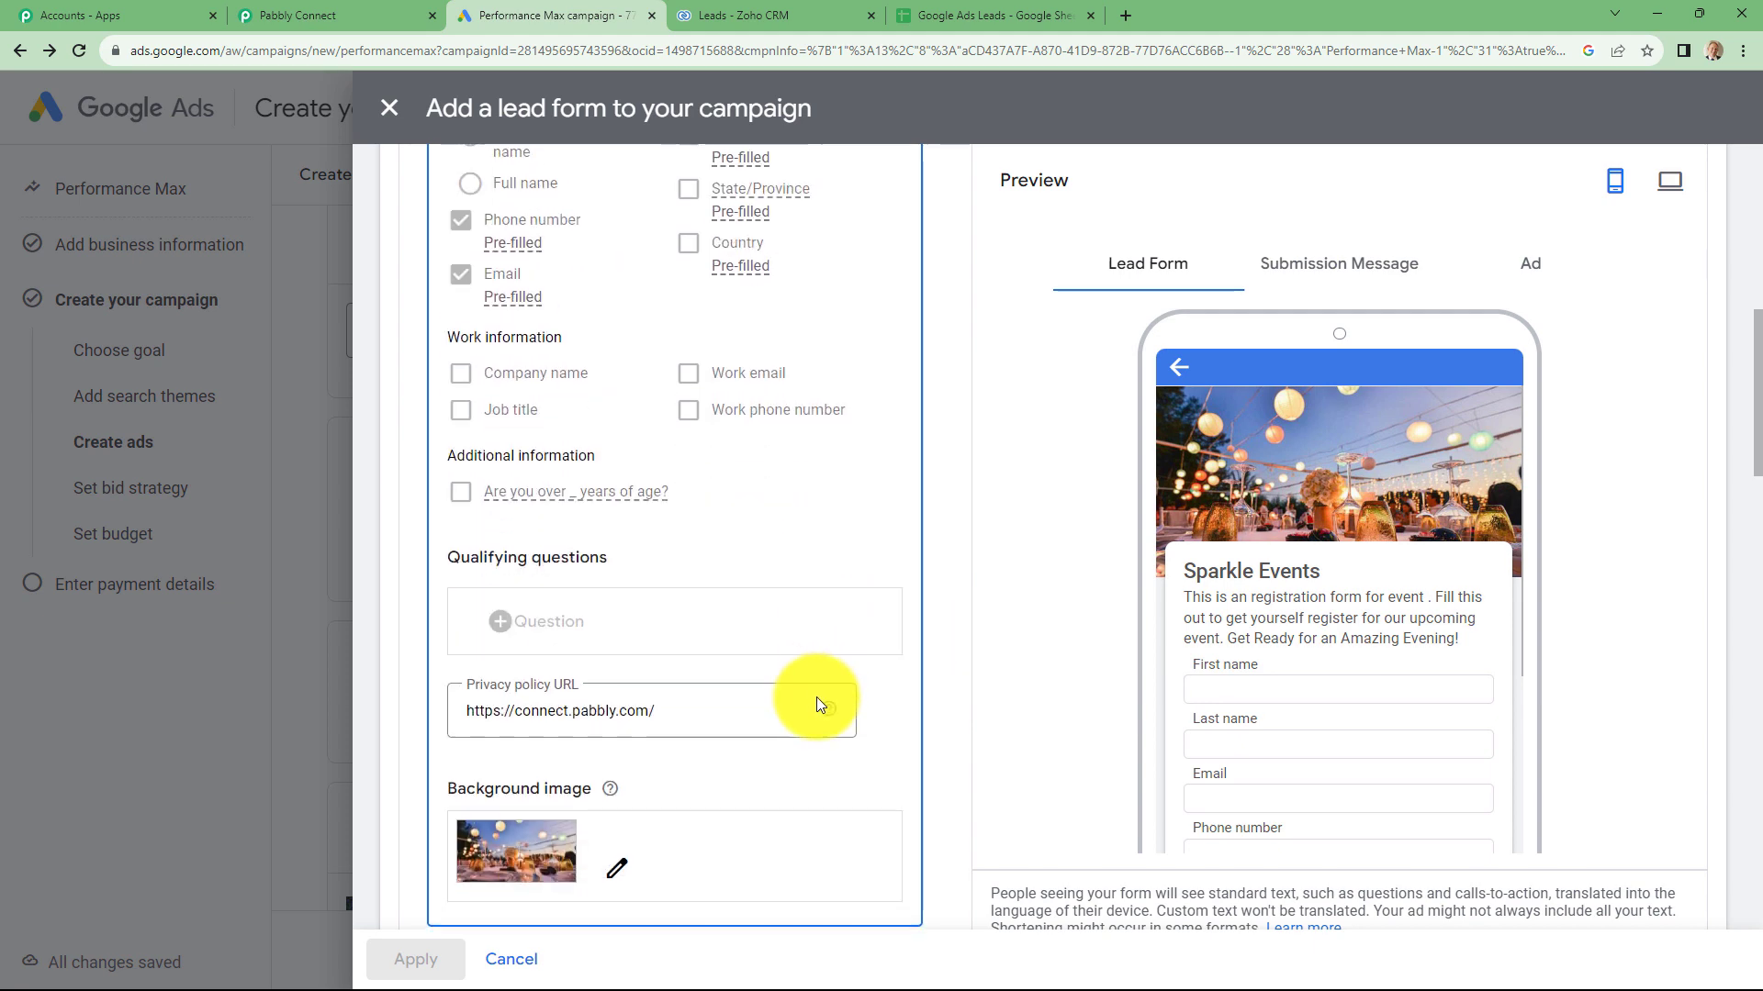
scroll(879, 715, "down", 3)
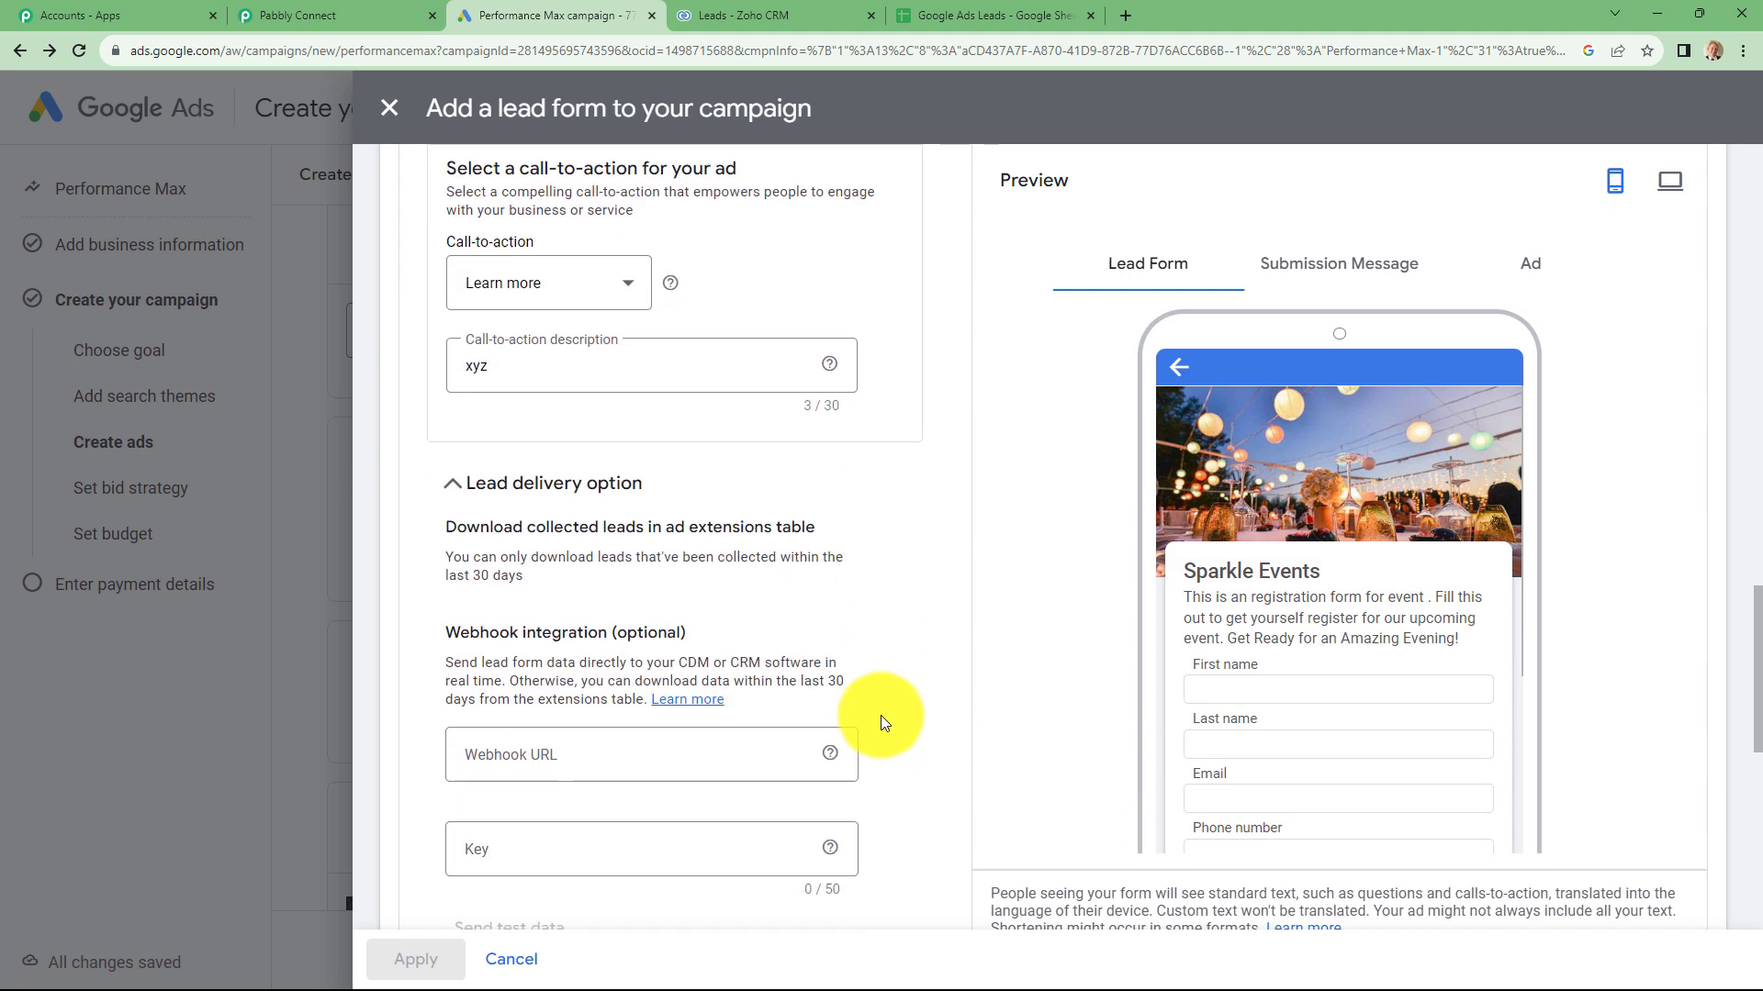
scroll(880, 714, "down", 3)
scroll(880, 714, "down", 1)
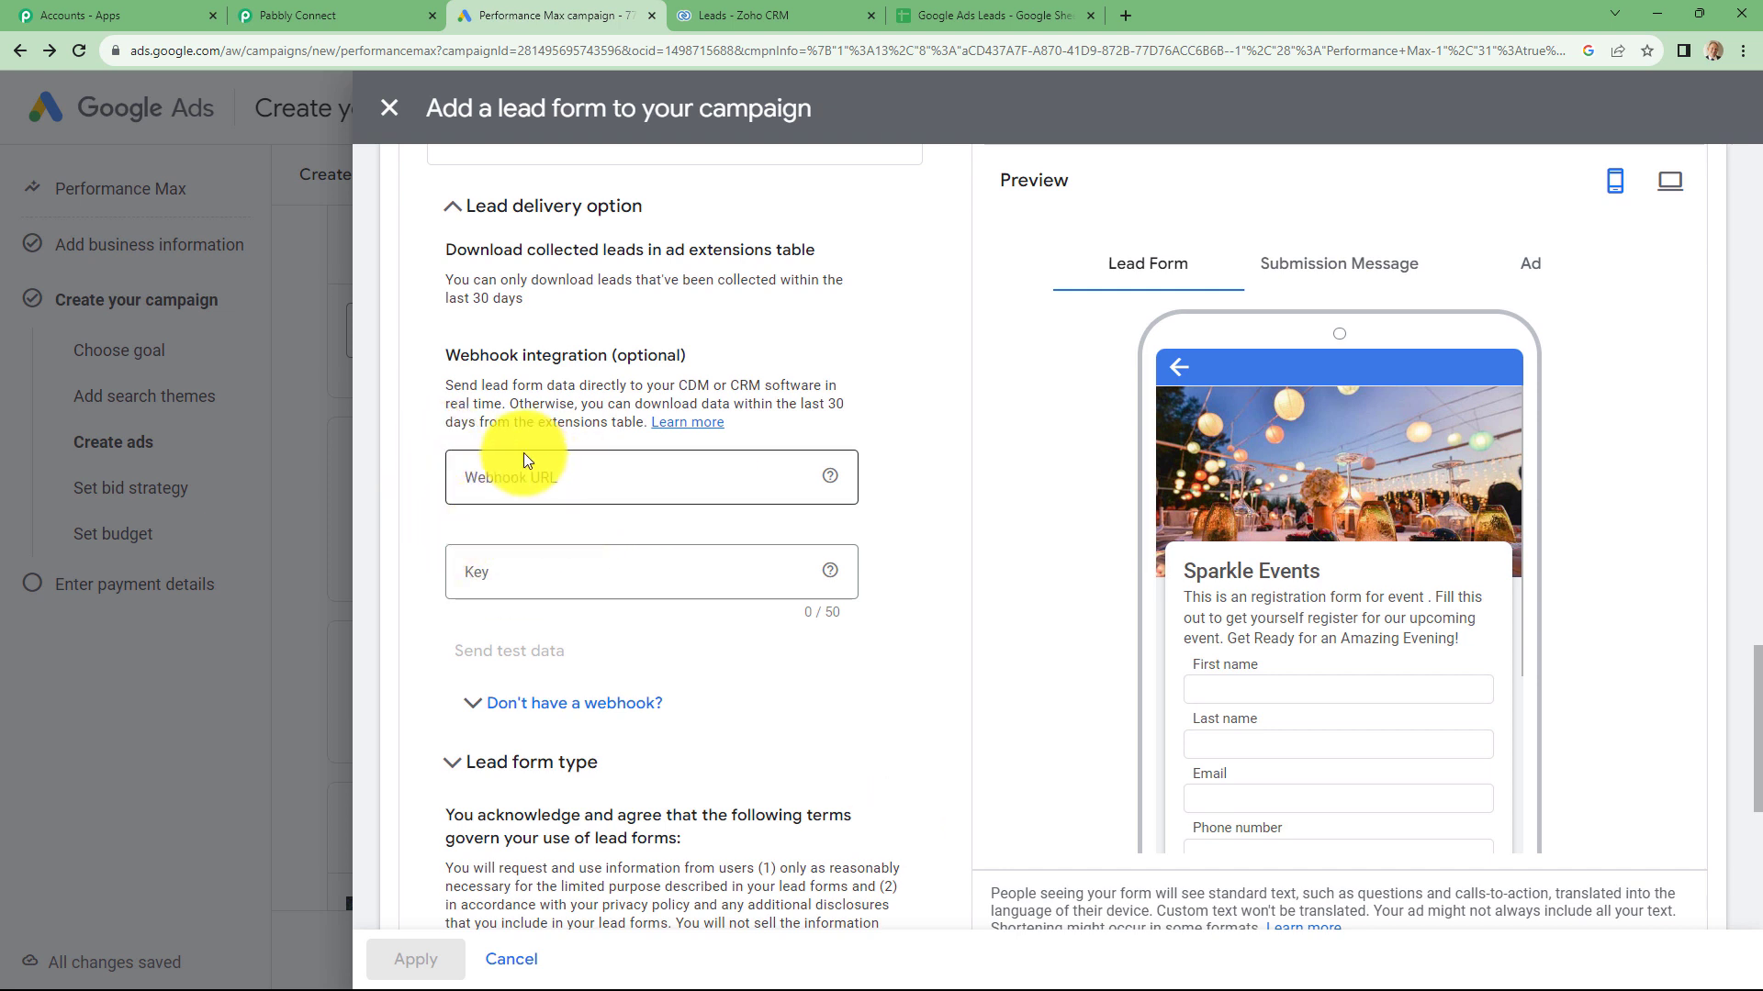
left_click(367, 15)
left_click(1400, 429)
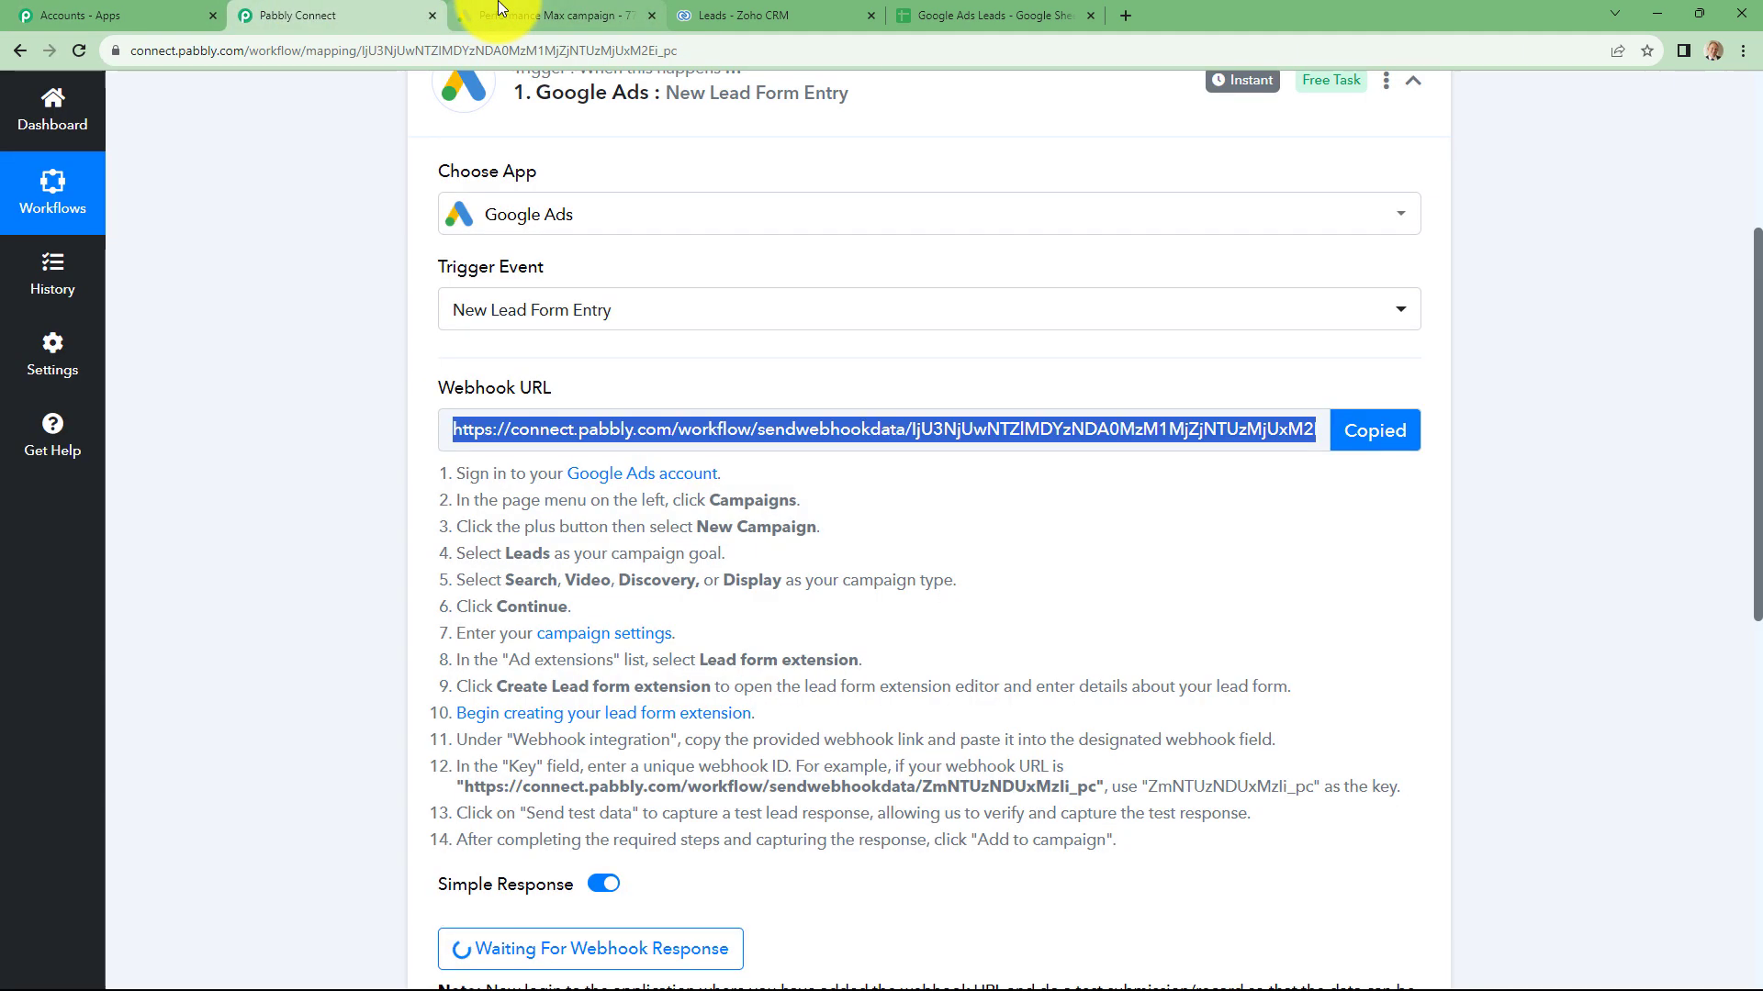
left_click(477, 15)
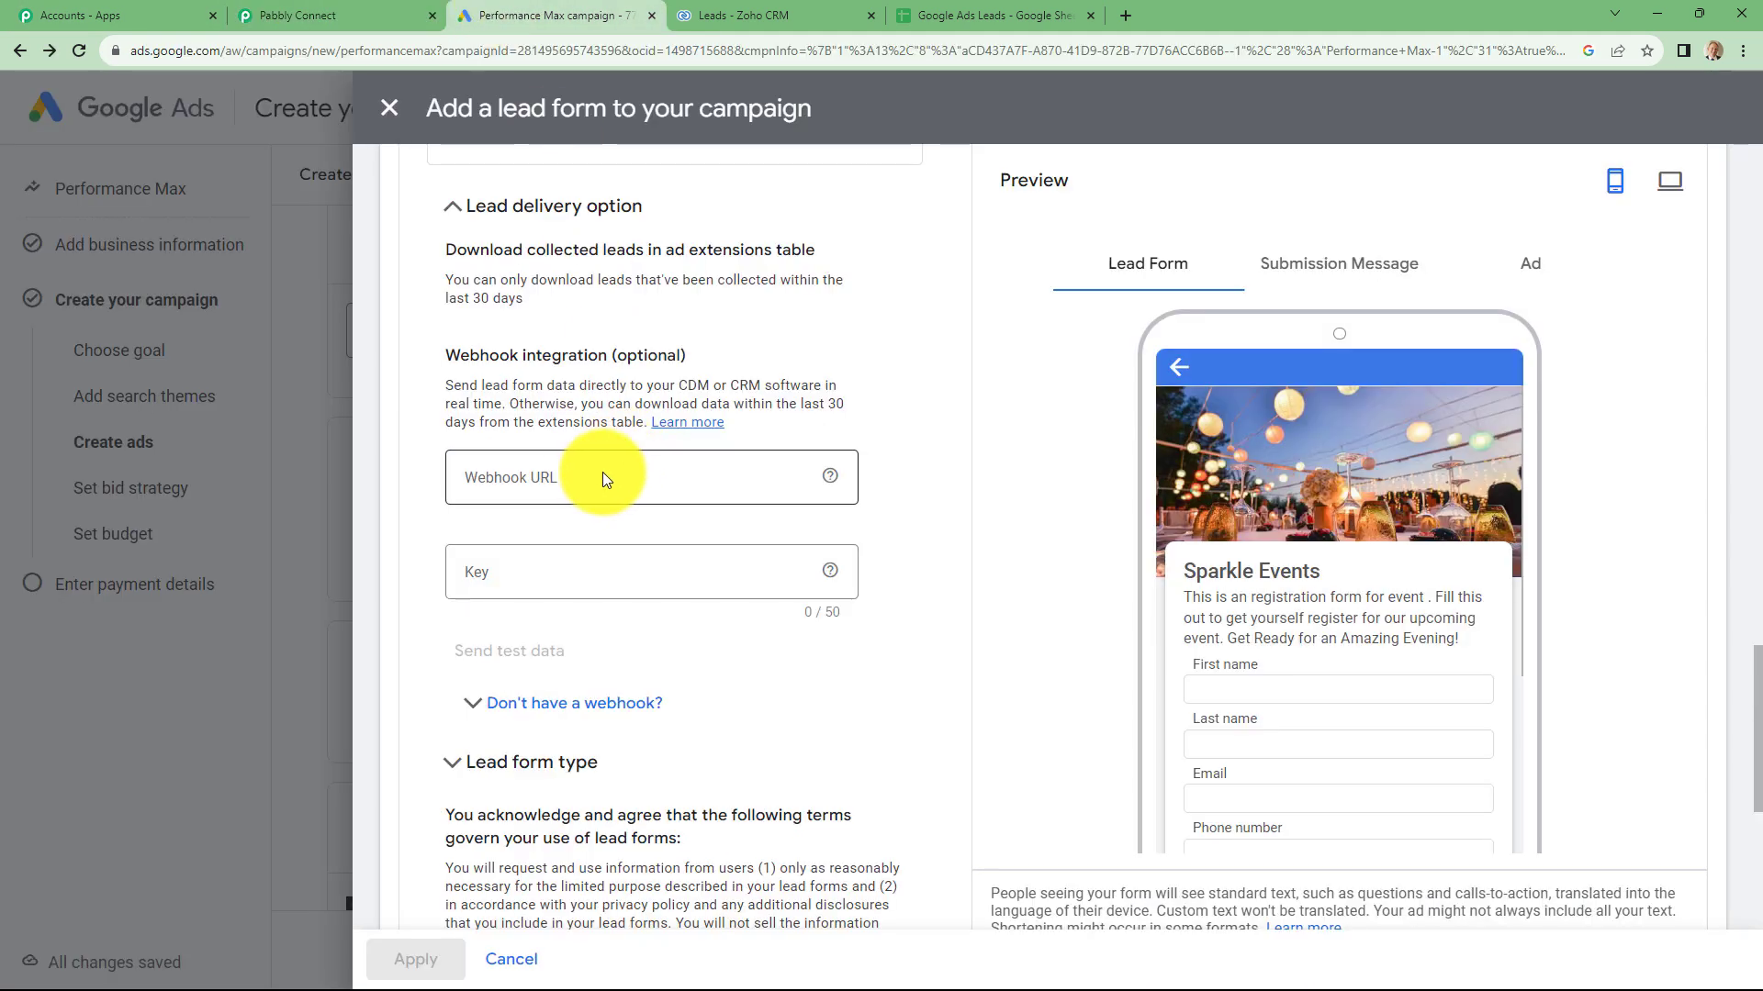
left_click(599, 476)
key("ctrl+v")
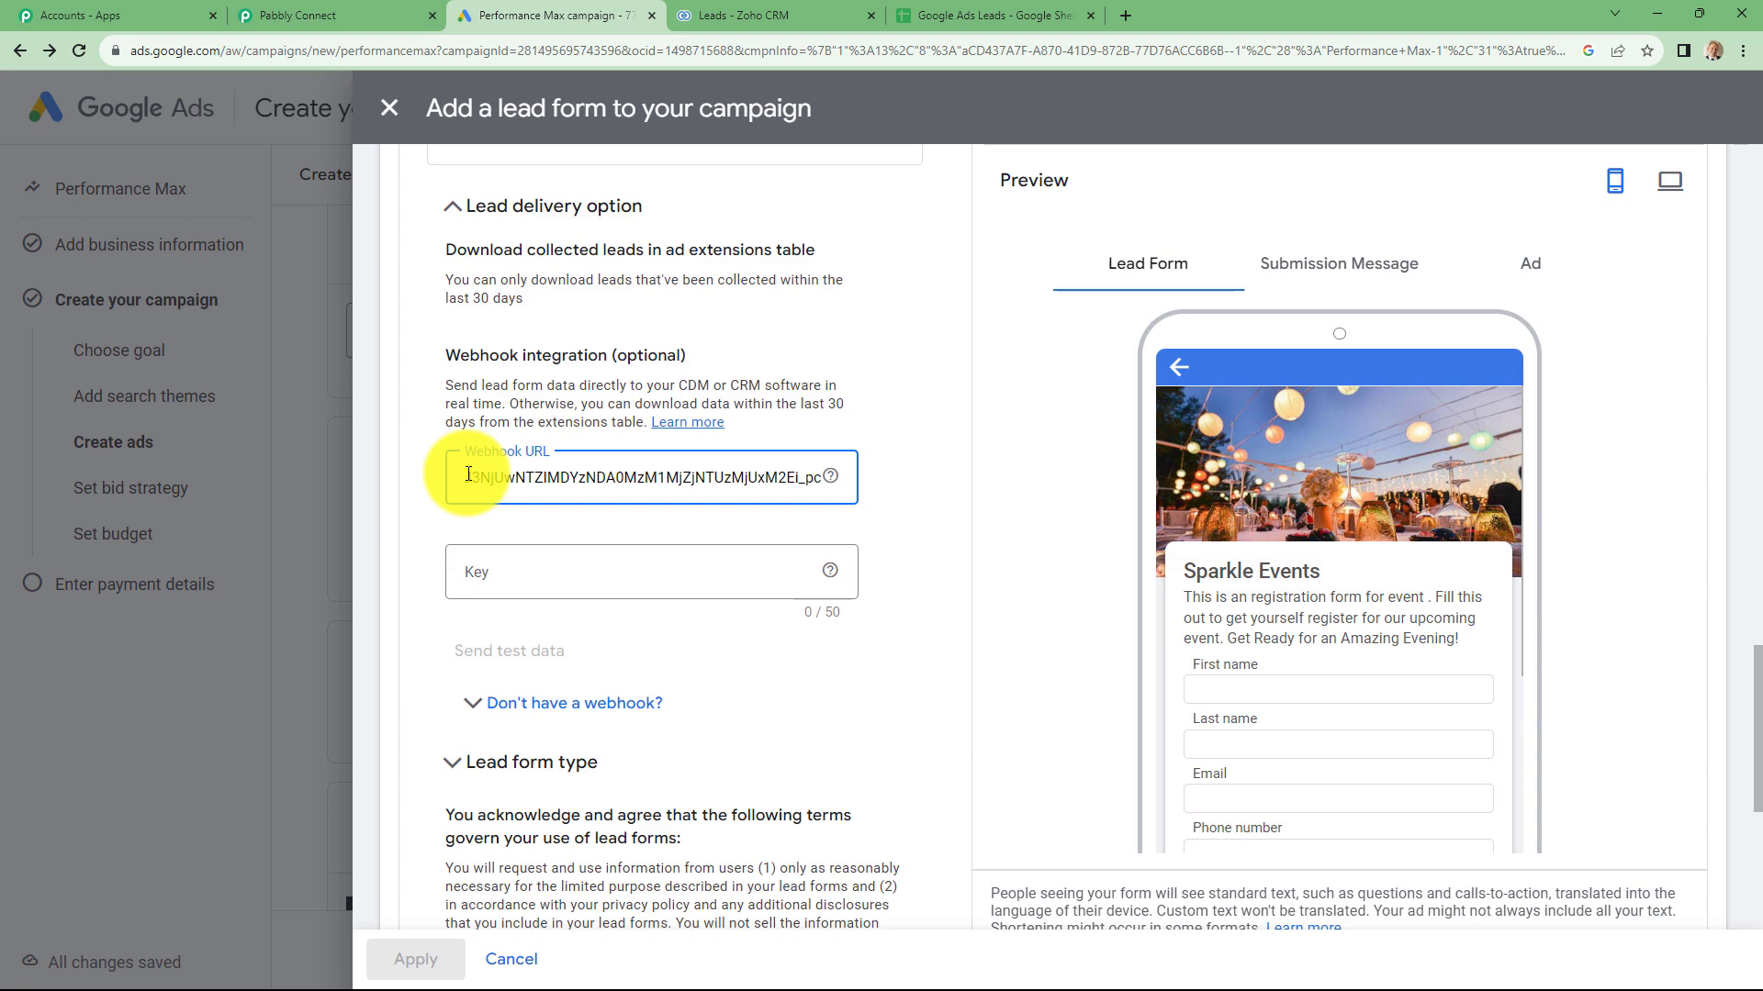
Copy the unique ID at the end of the webhook URL into the lead form's Key field and send test data
left_click(1124, 15)
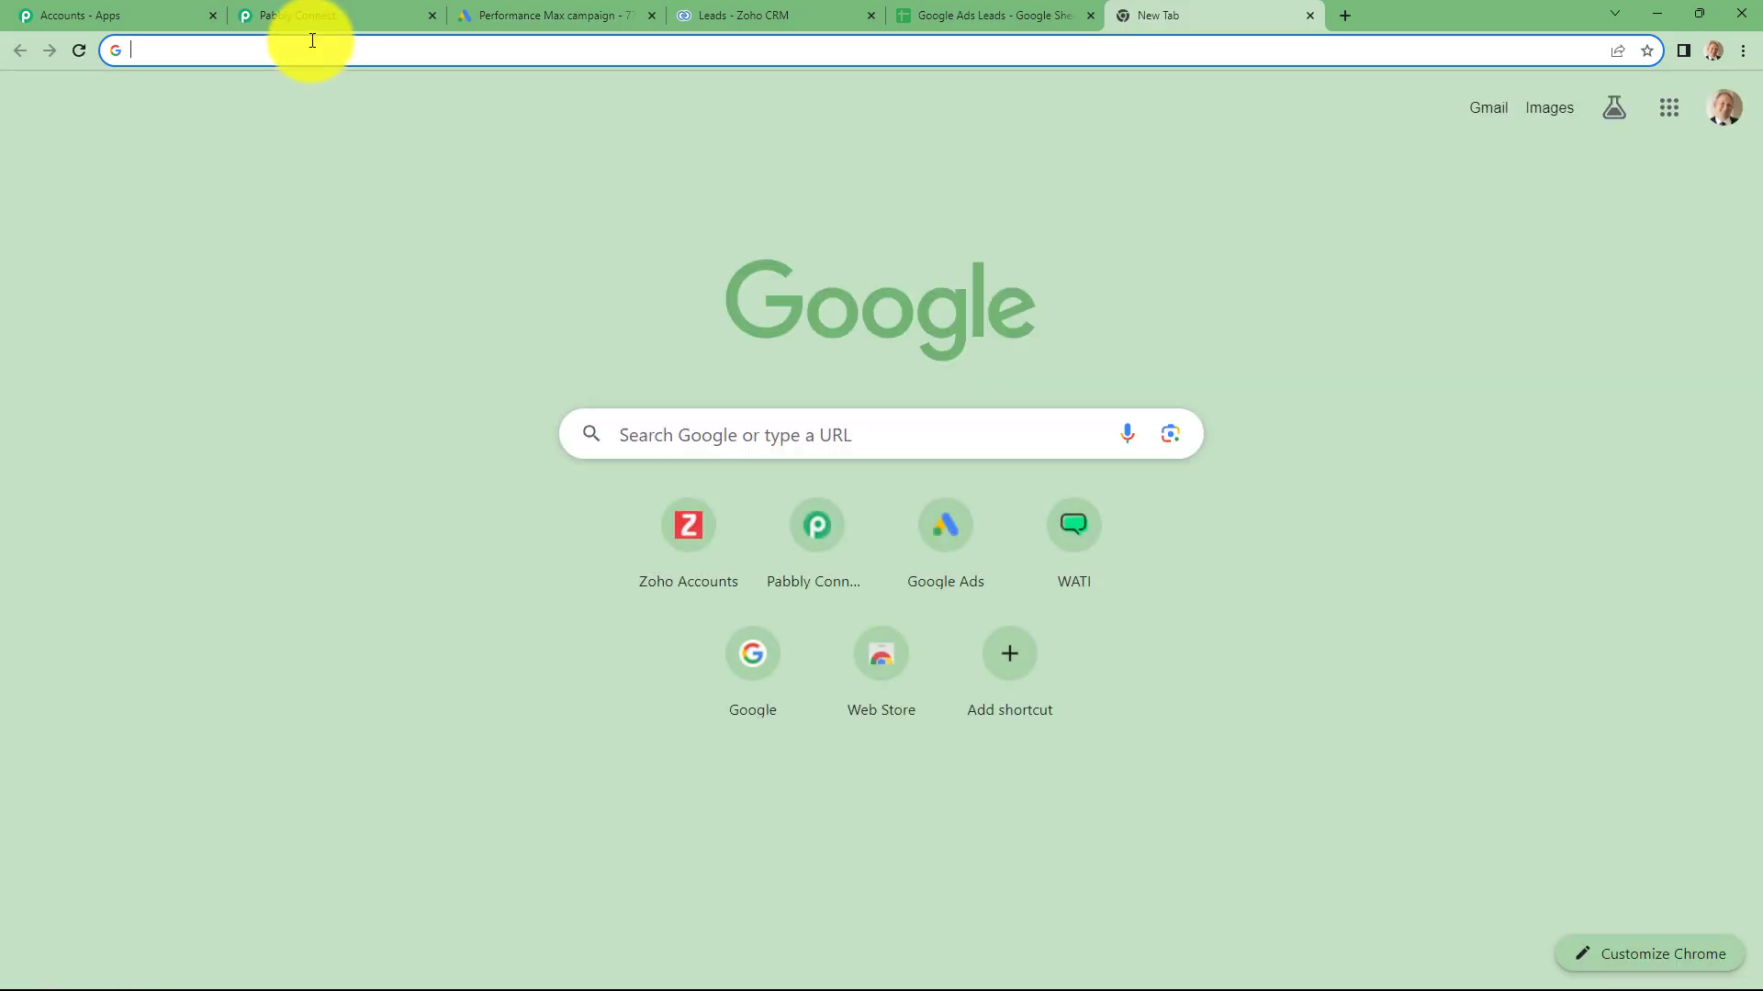
key("ctrl+v")
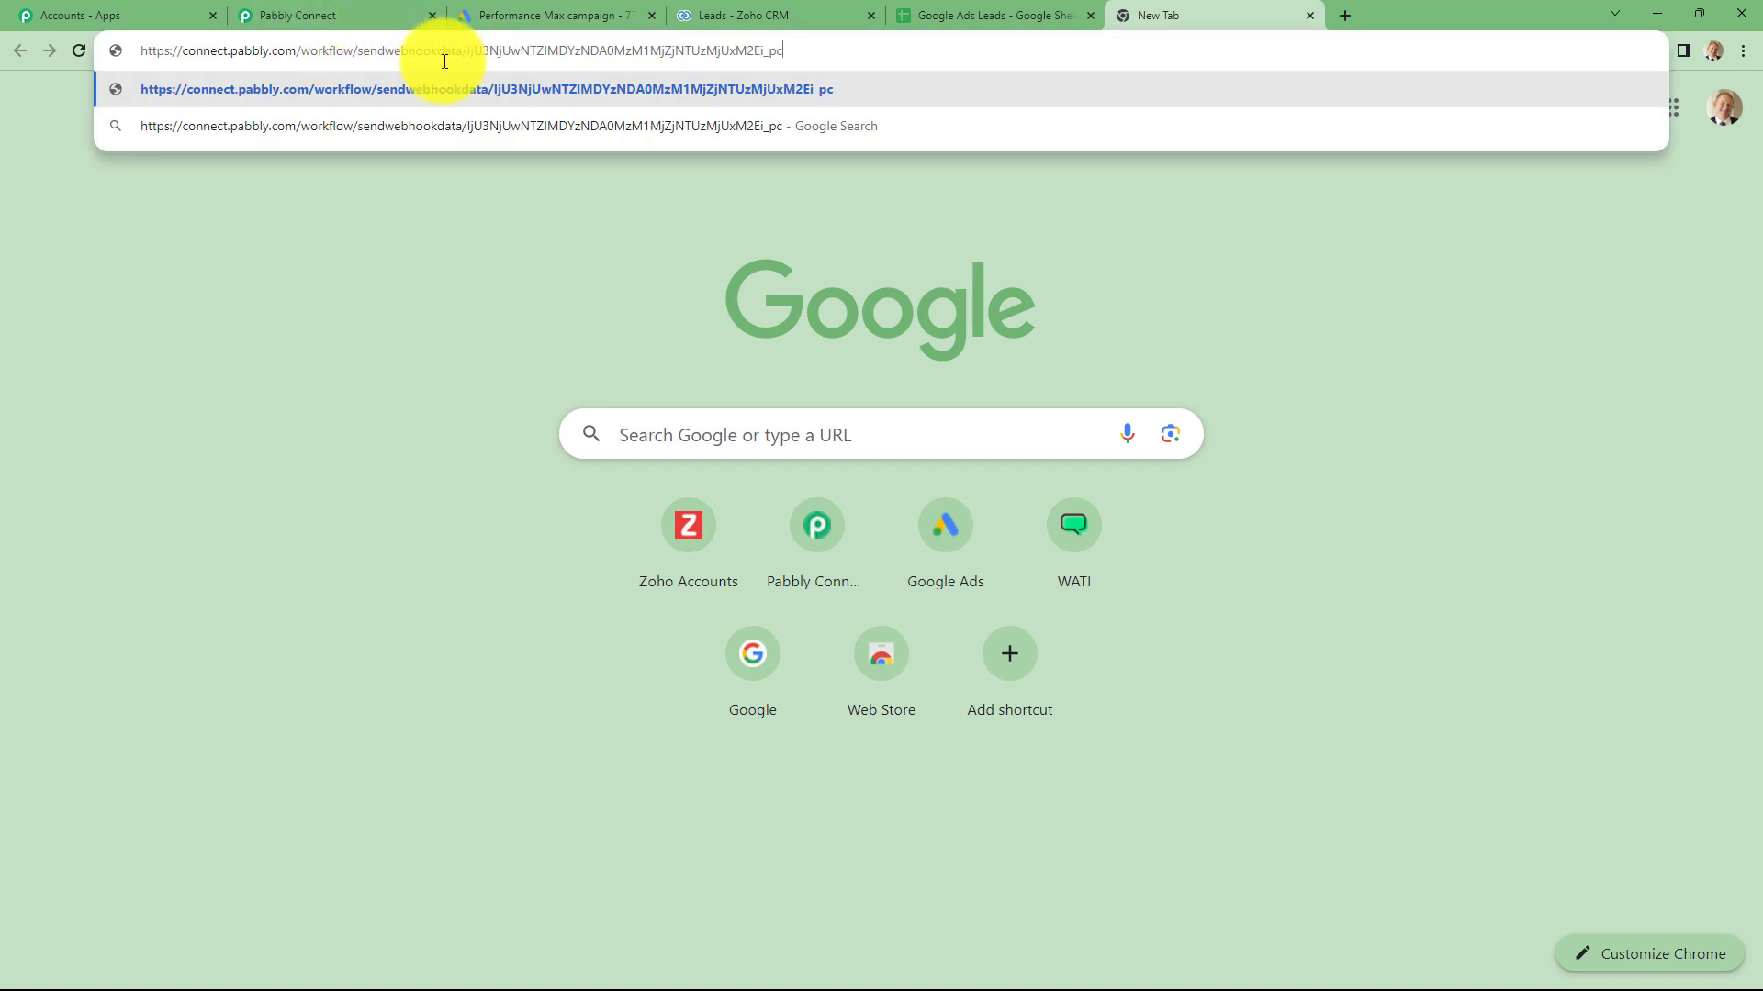
left_click_drag(466, 50, 794, 50)
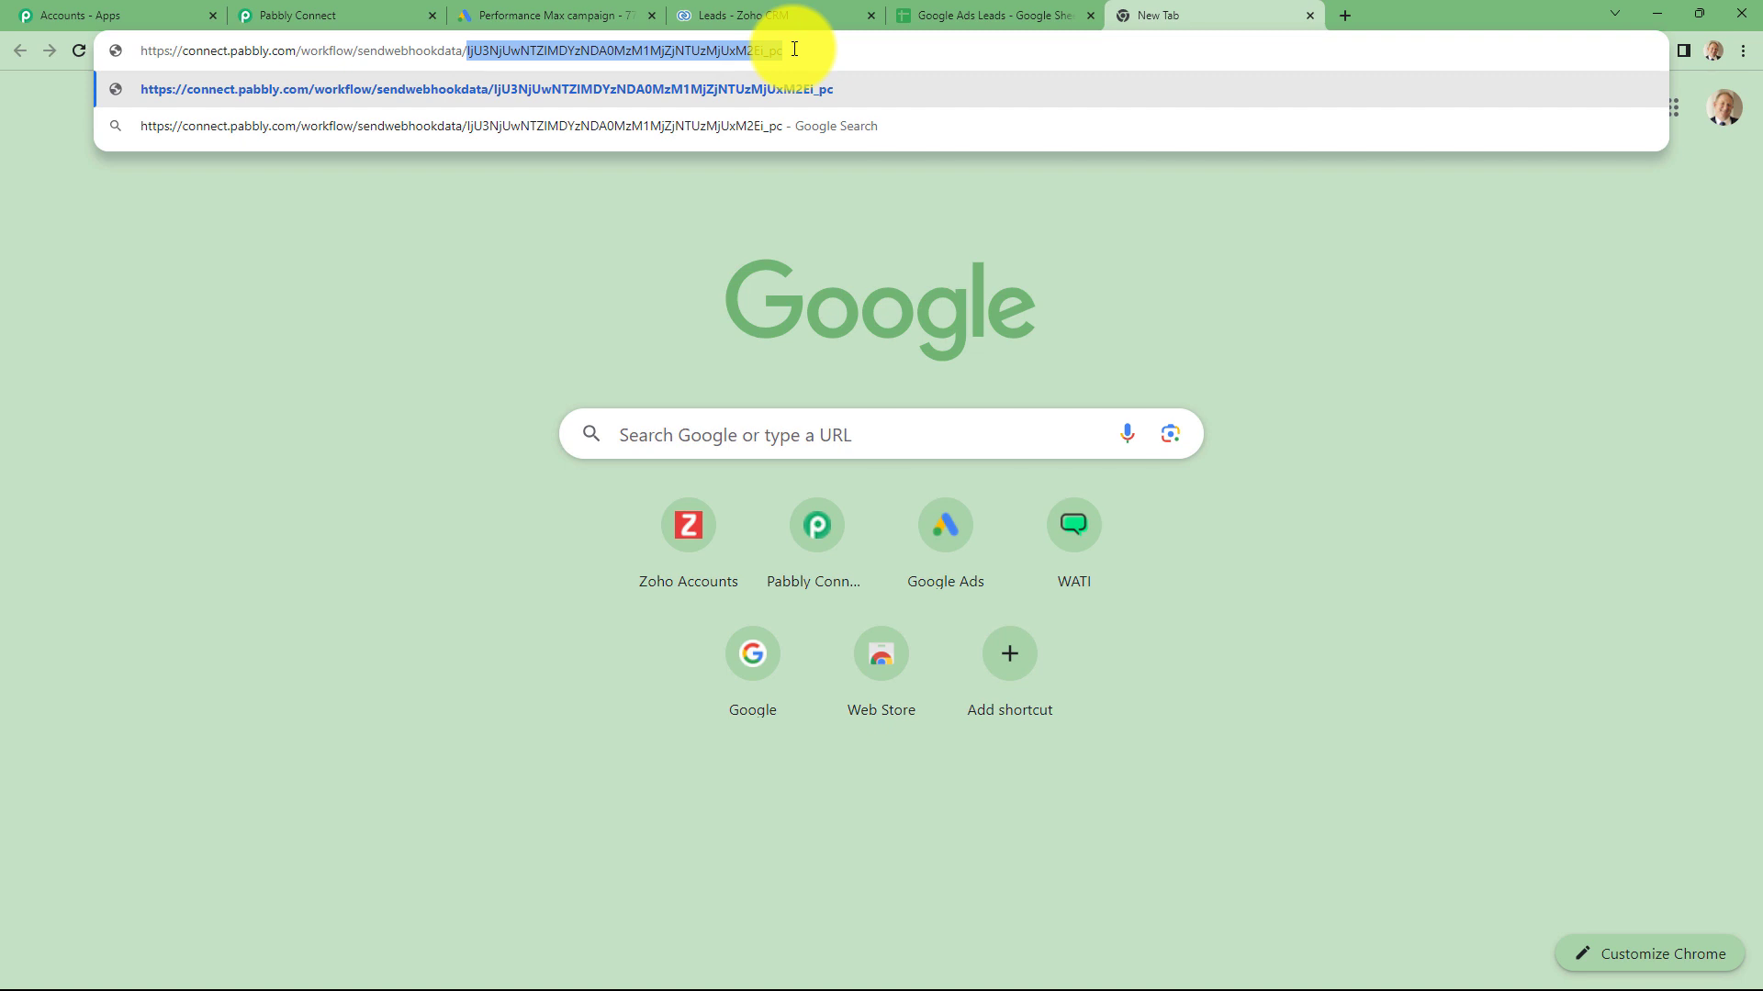
left_click(544, 15)
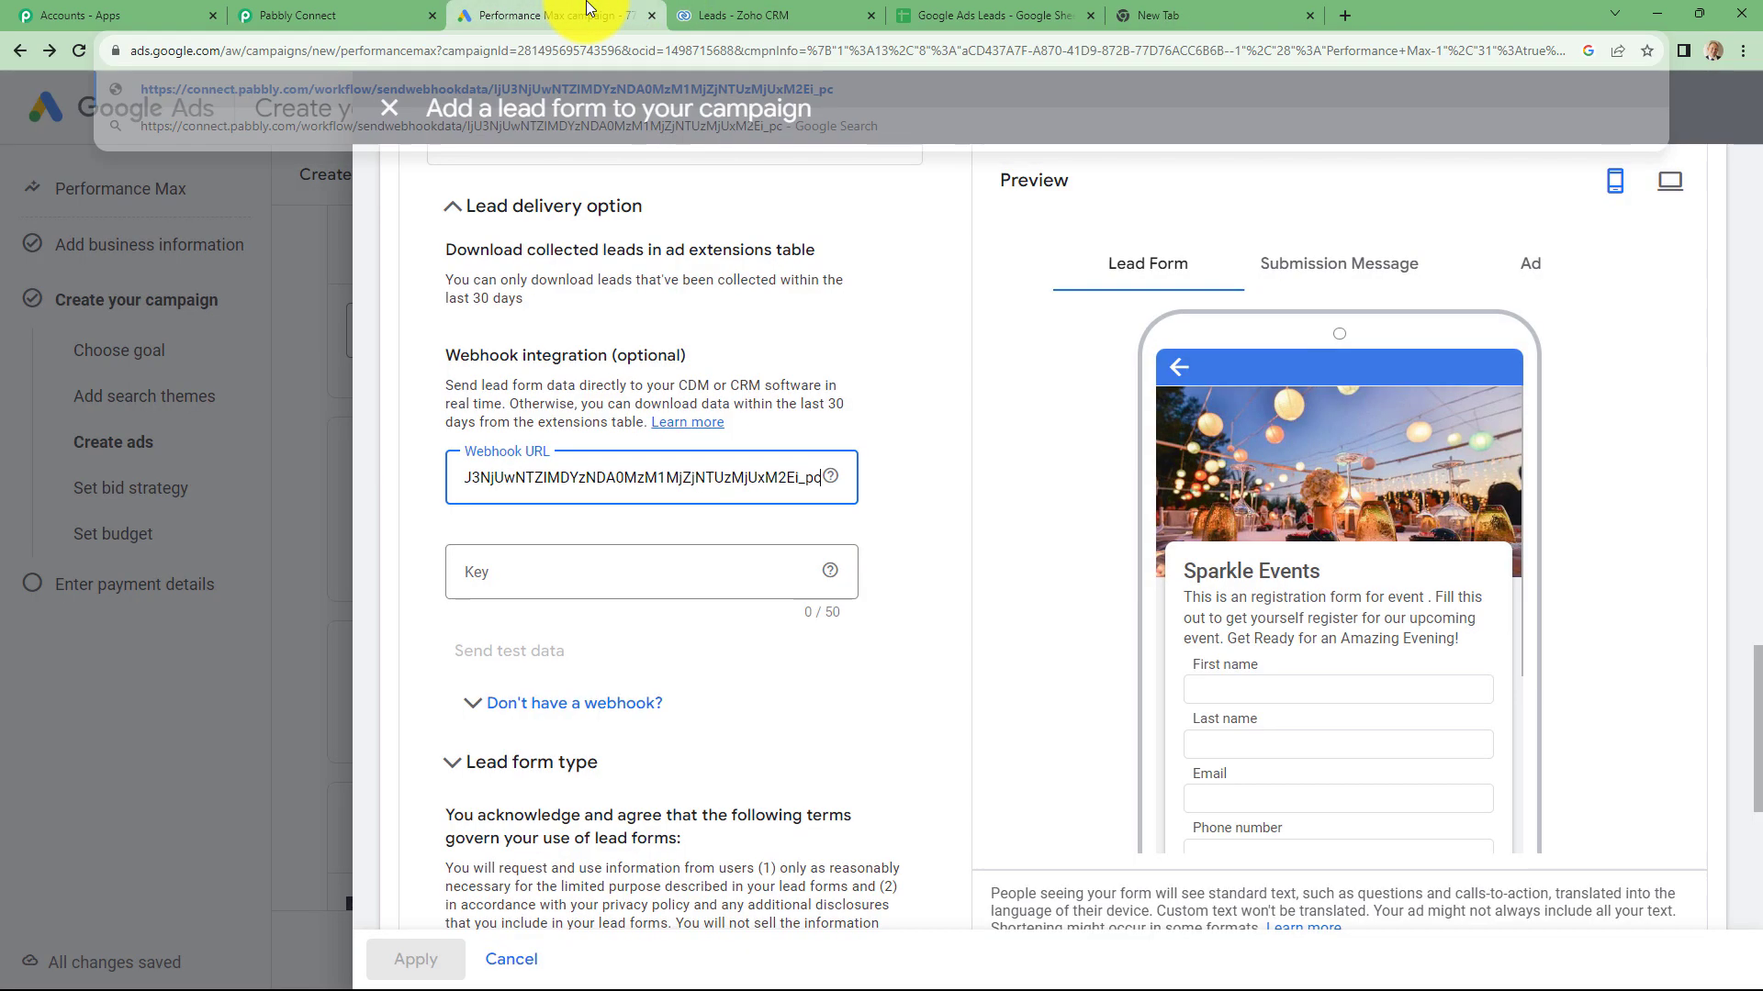
left_click(503, 585)
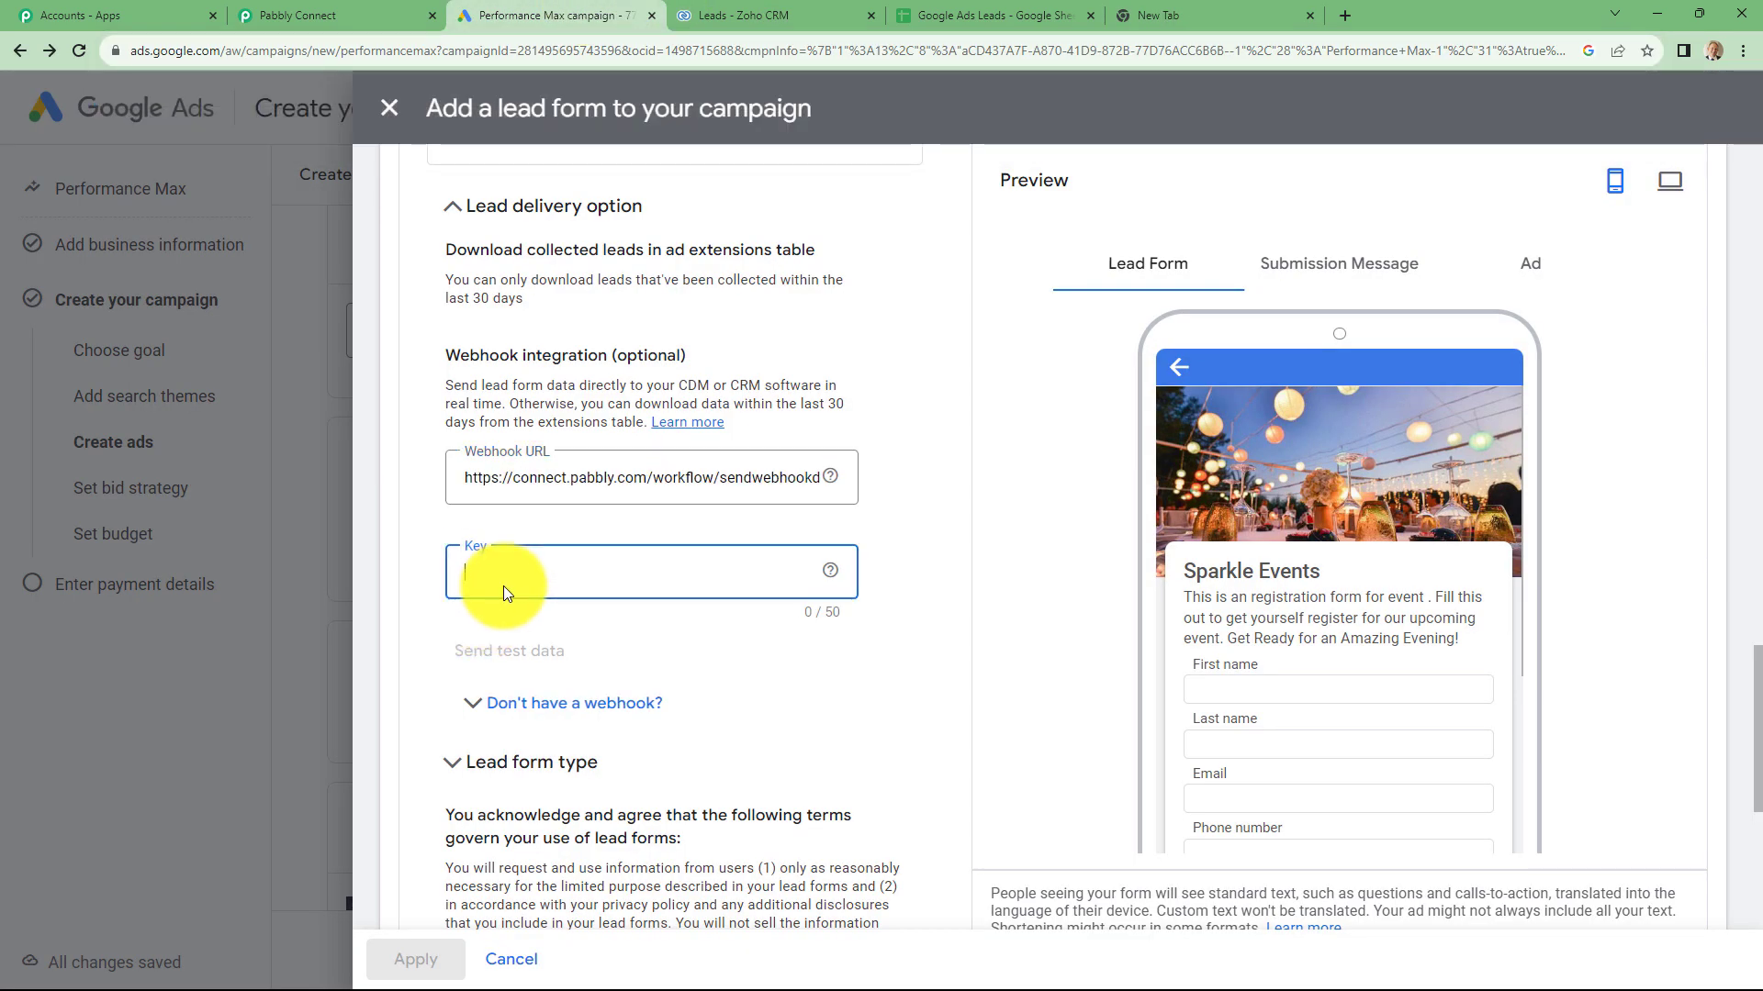
key("ctrl+v")
scroll(885, 626, "up", 2)
scroll(911, 617, "down", 2)
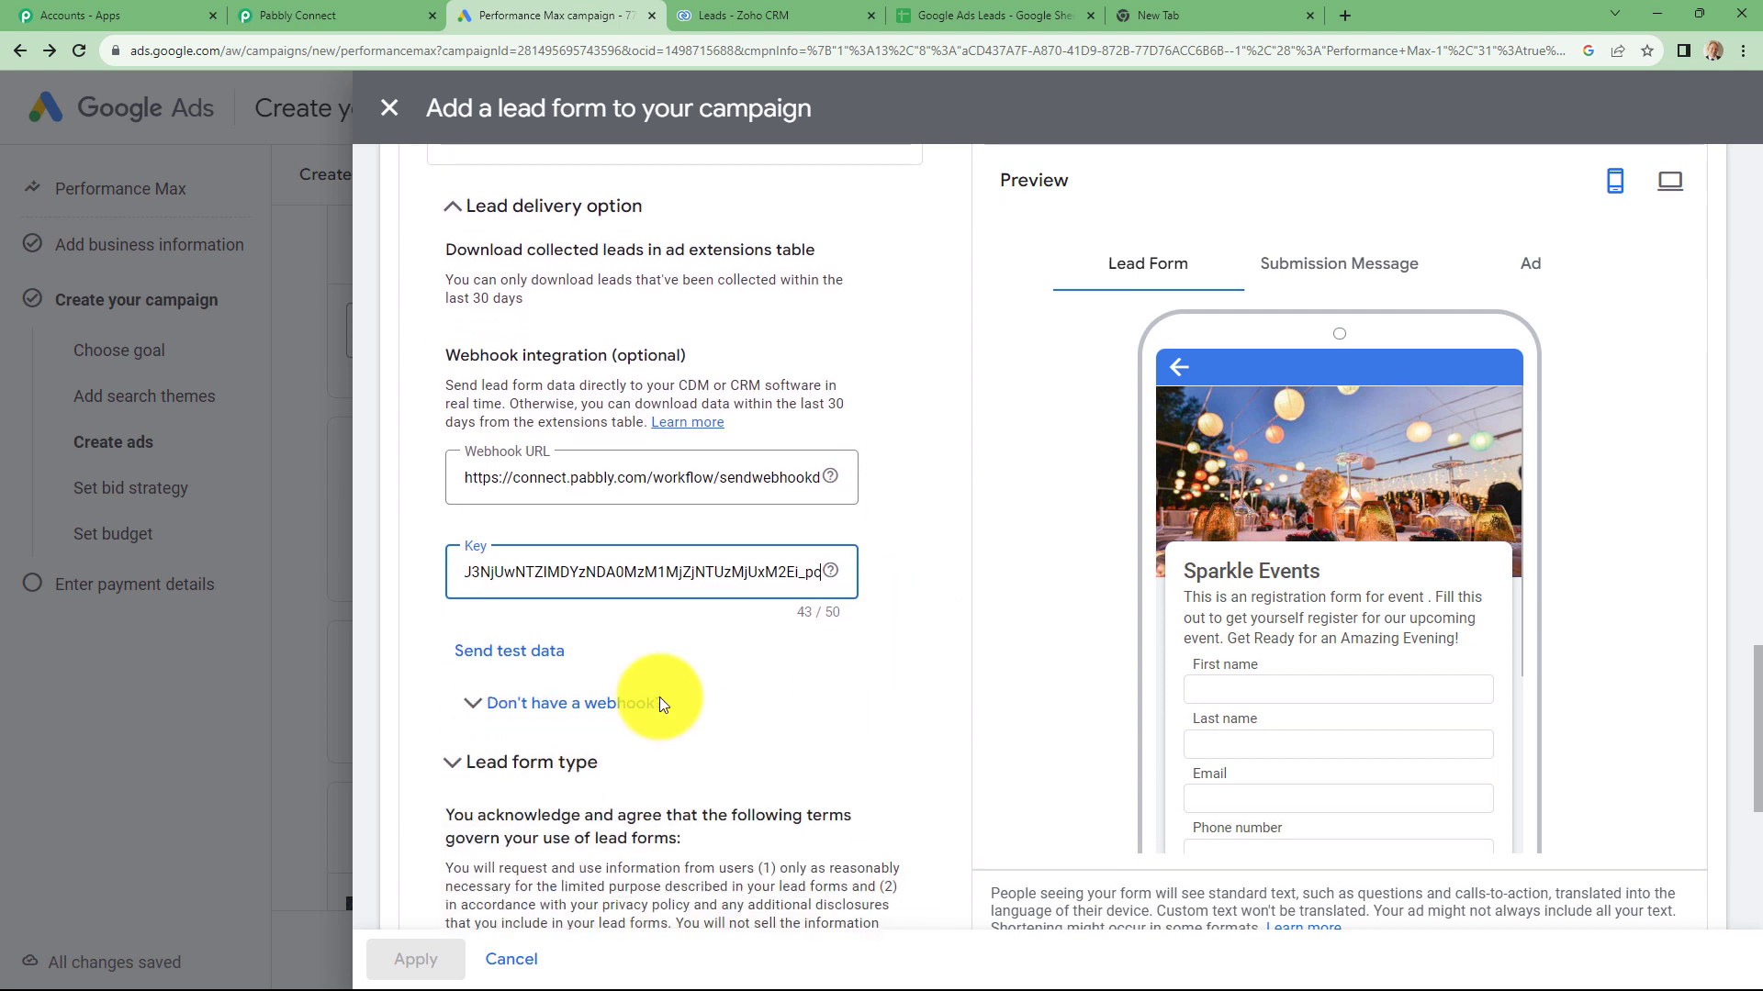
left_click(471, 656)
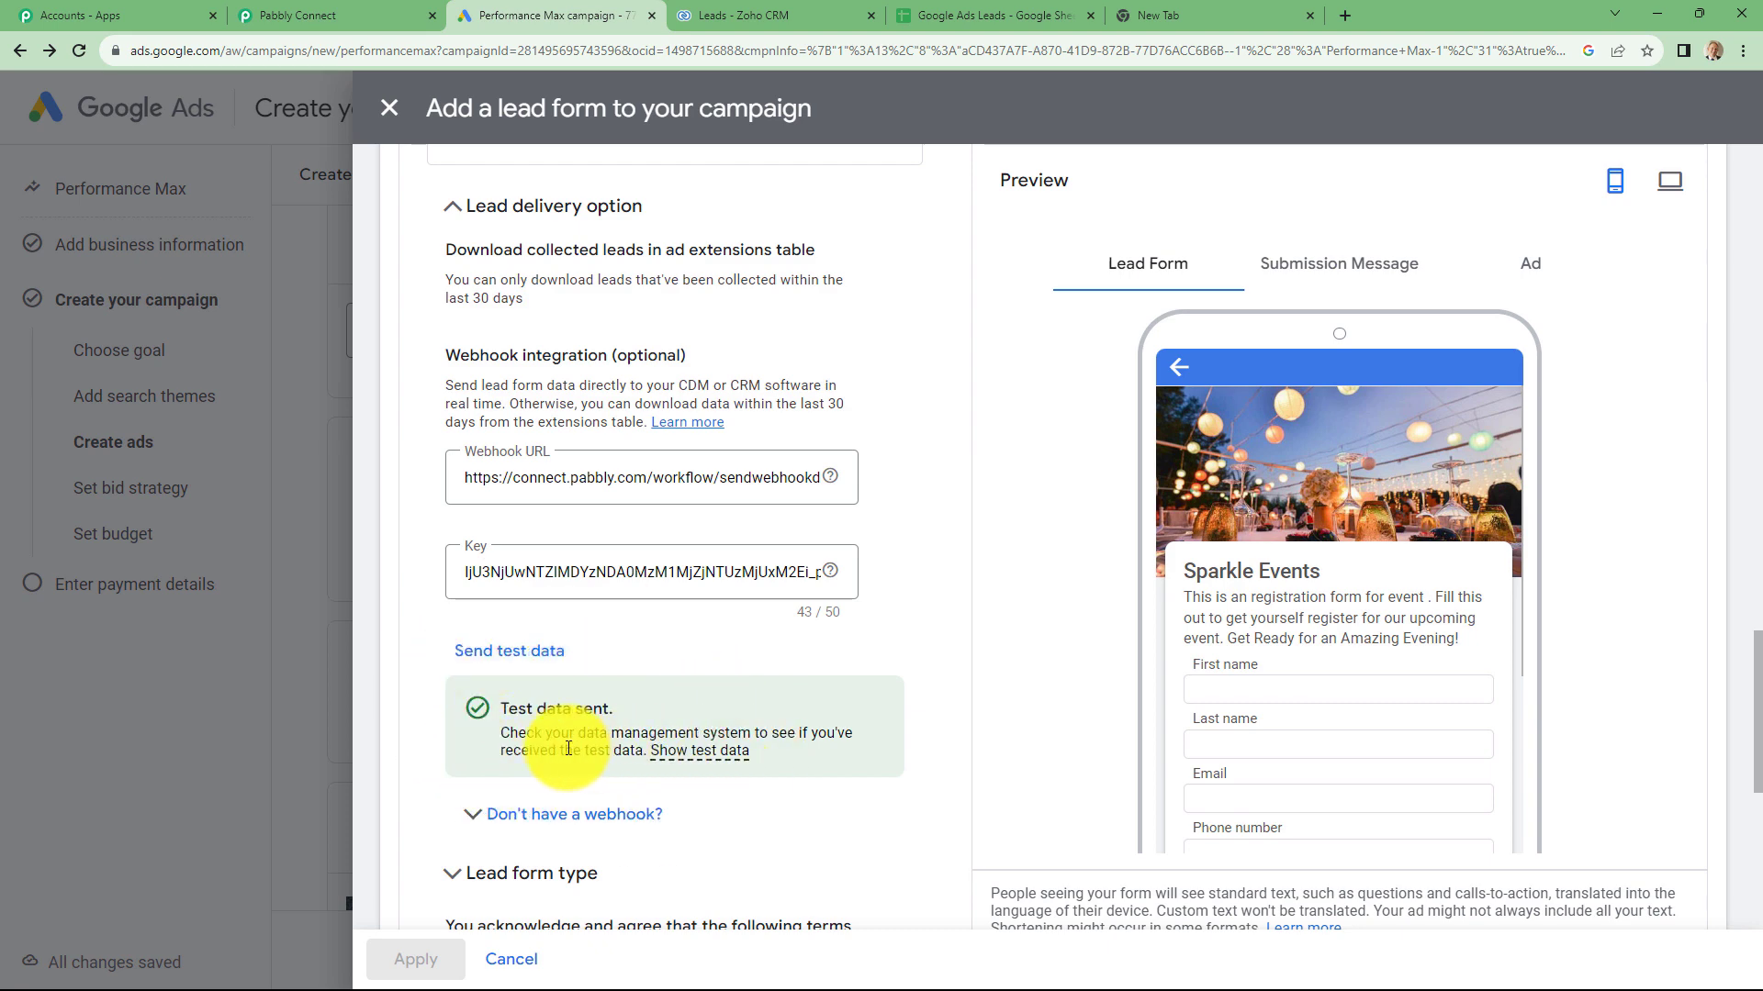
Switch to Pabbly Connect and review the test lead's name, email and phone data in the trigger's webhook response
left_click(334, 14)
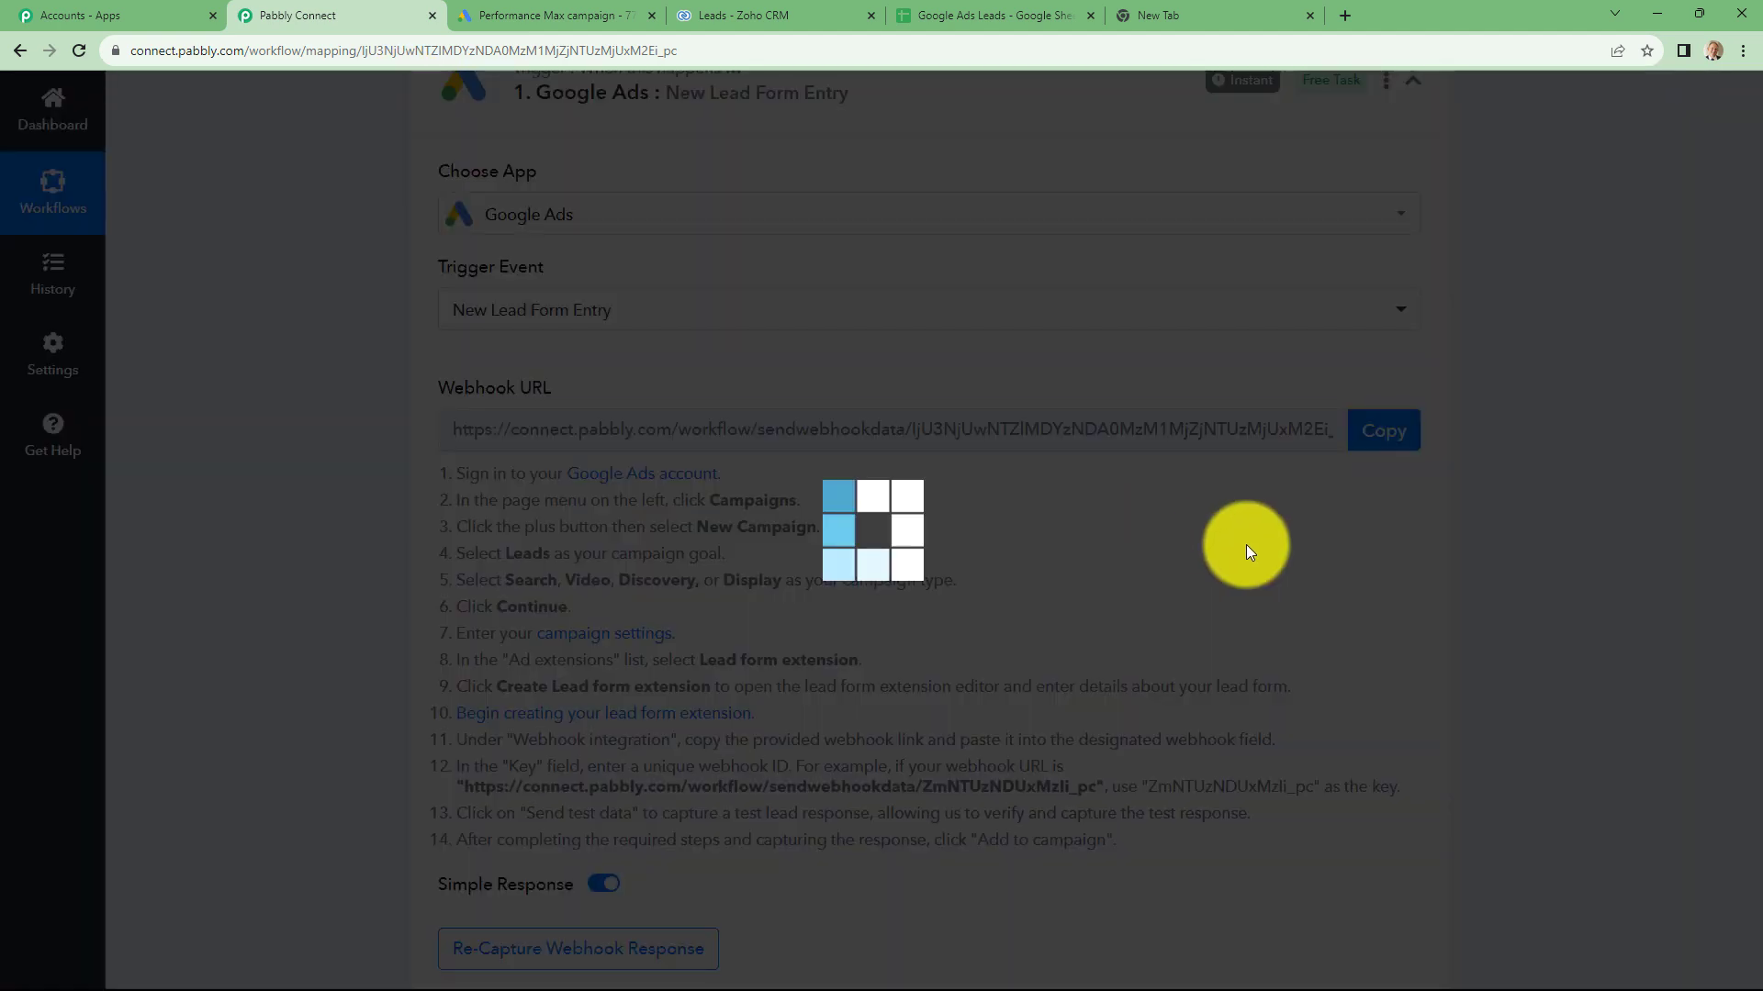
scroll(1603, 663, "down", 10)
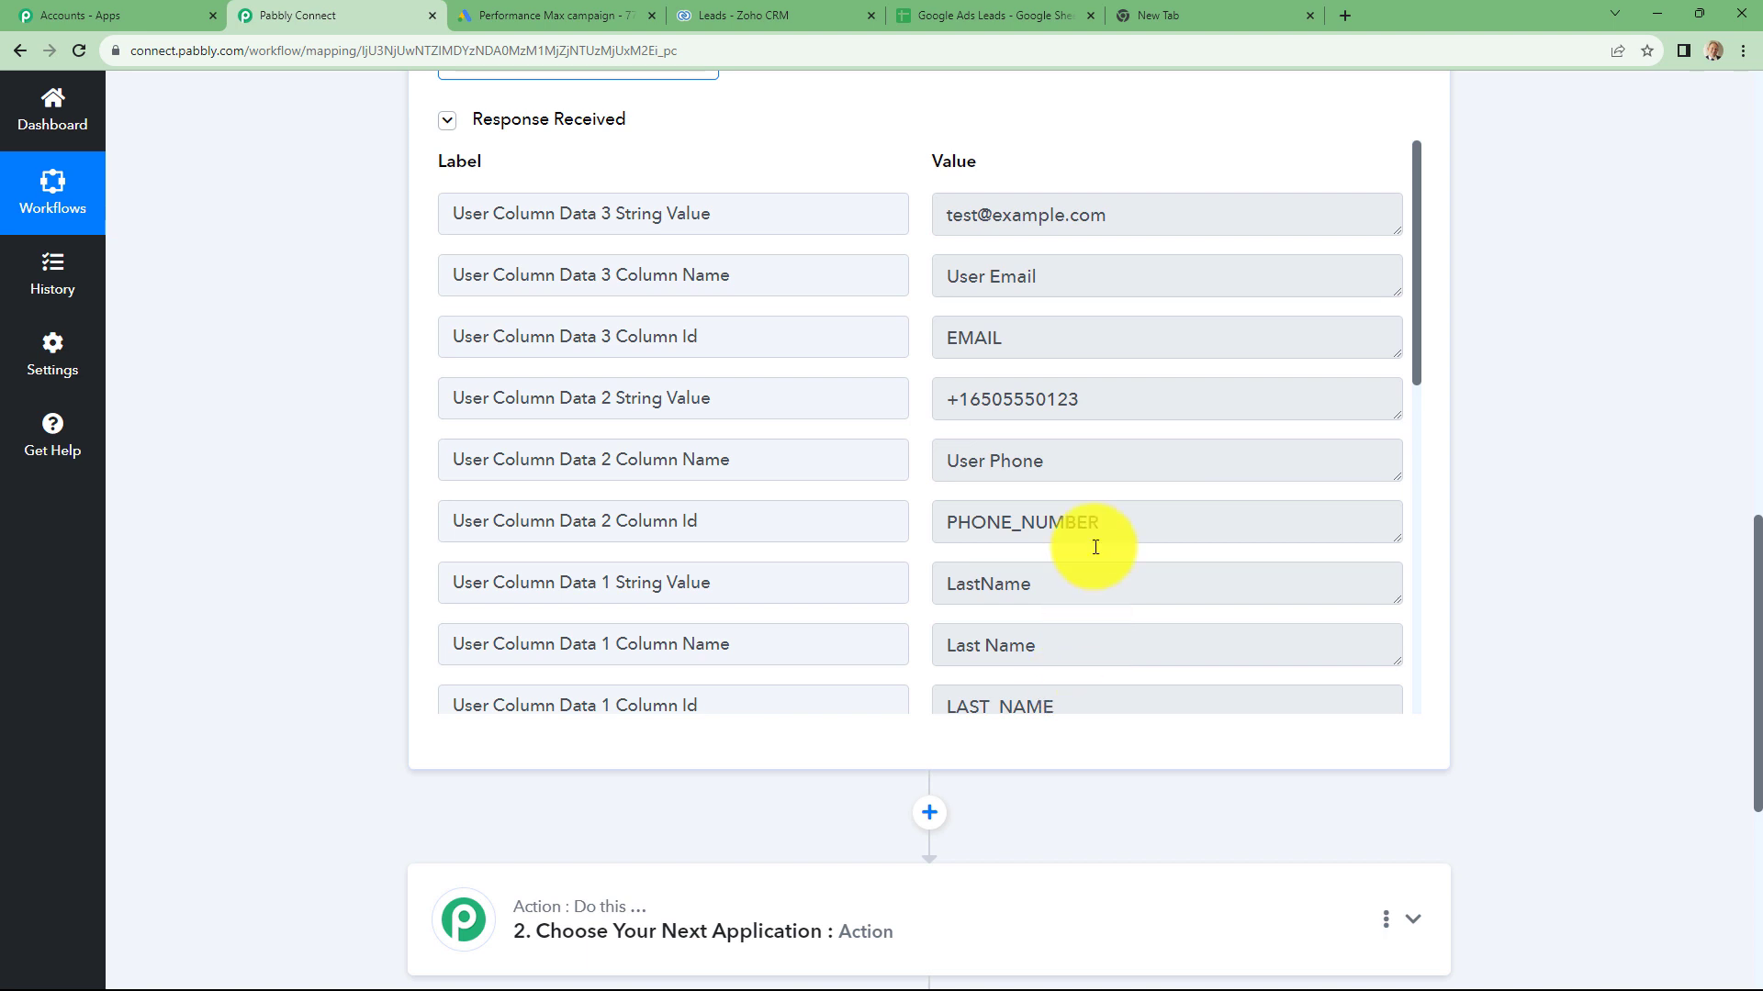
scroll(1110, 504, "down", 4)
scroll(1110, 504, "up", 5)
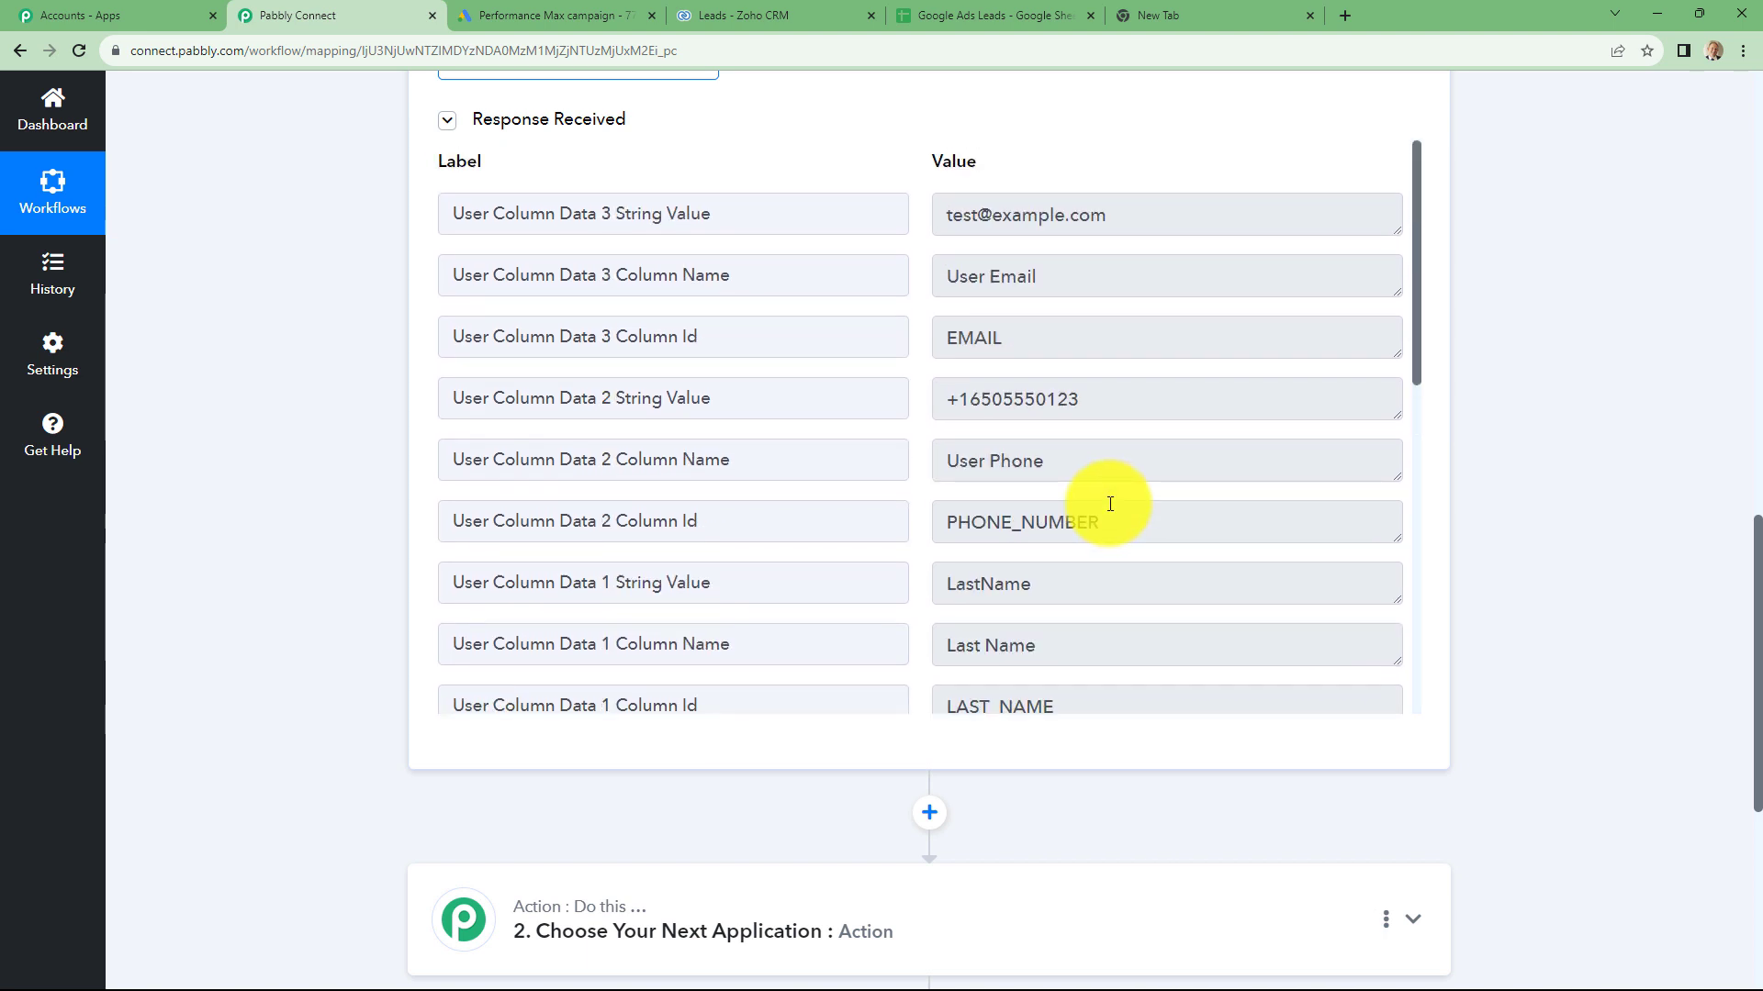
Return to Google Ads and save the Sparkle Evenings lead form with its webhook integration
left_click(520, 9)
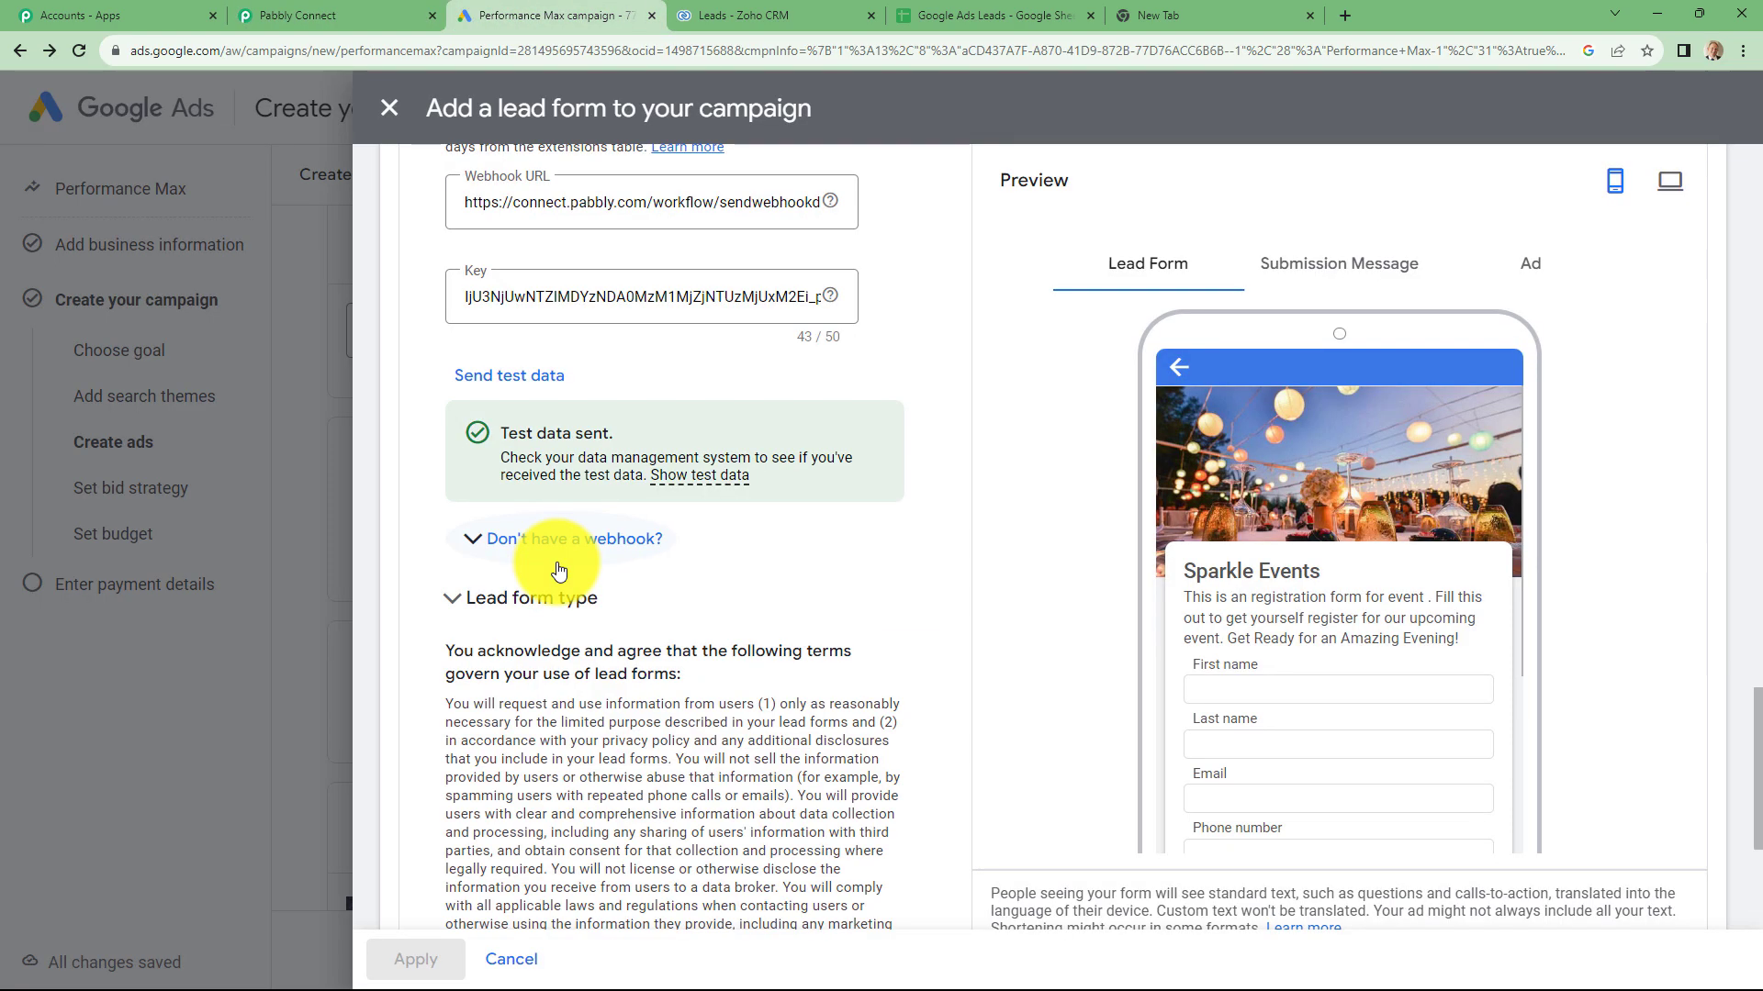
scroll(740, 631, "down", 4)
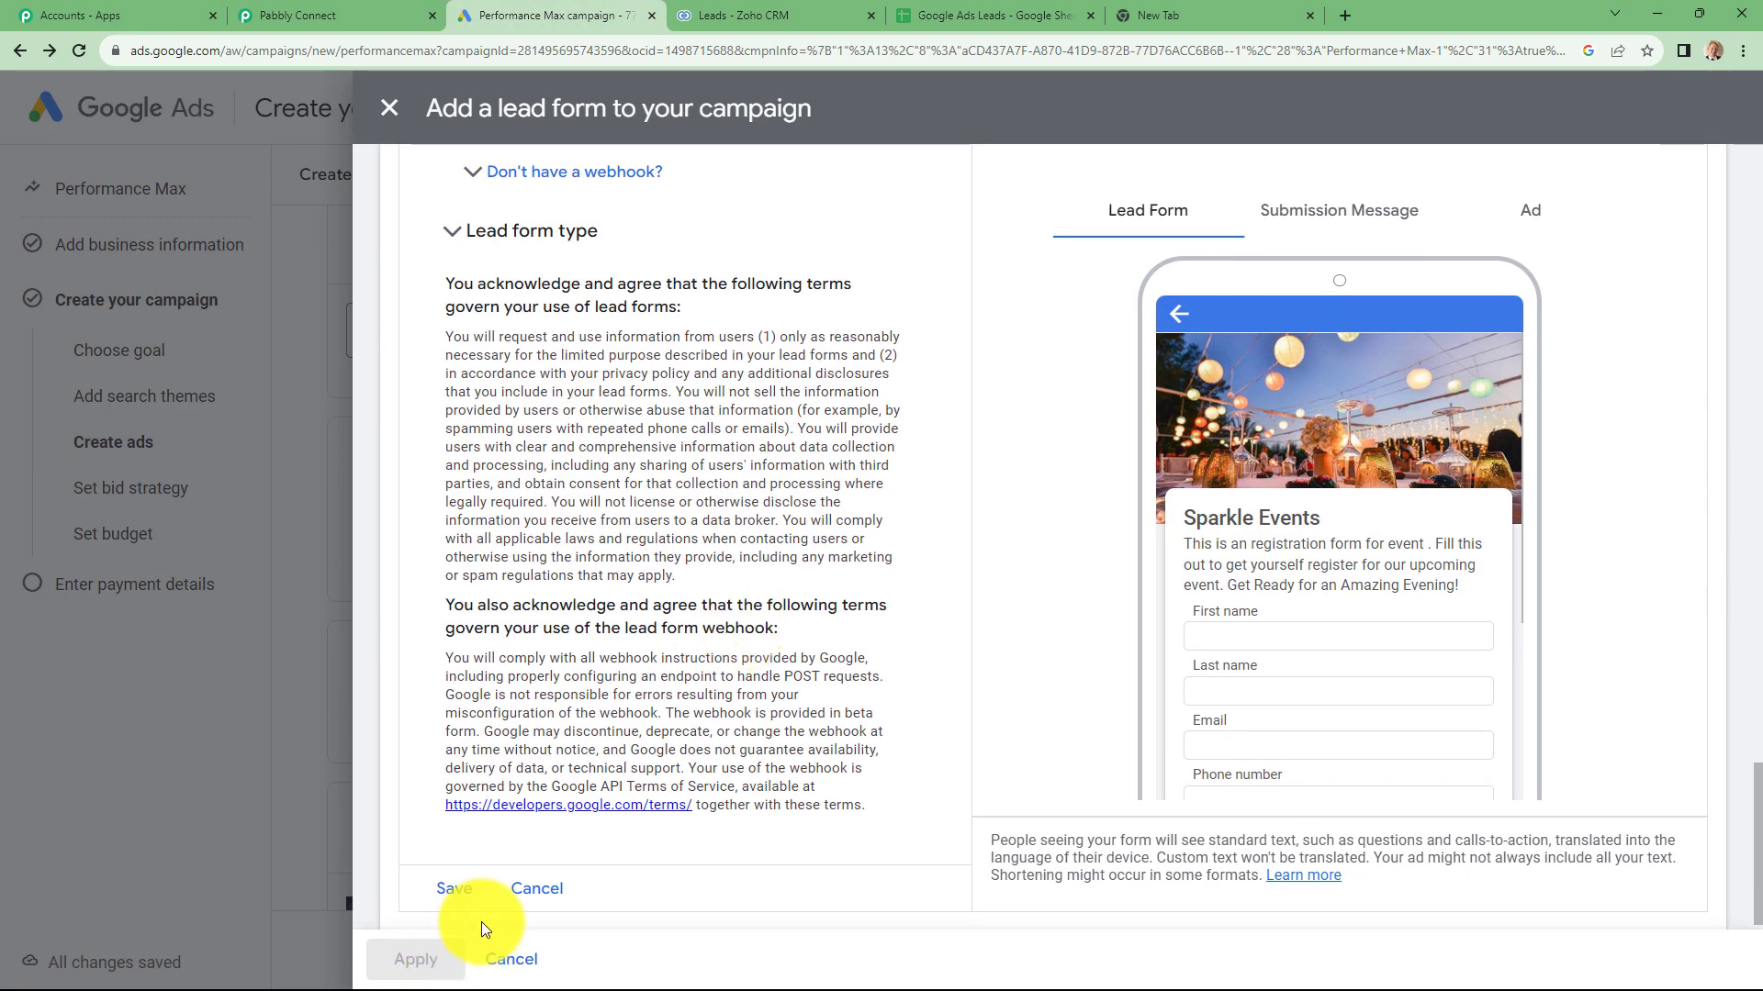
left_click(451, 890)
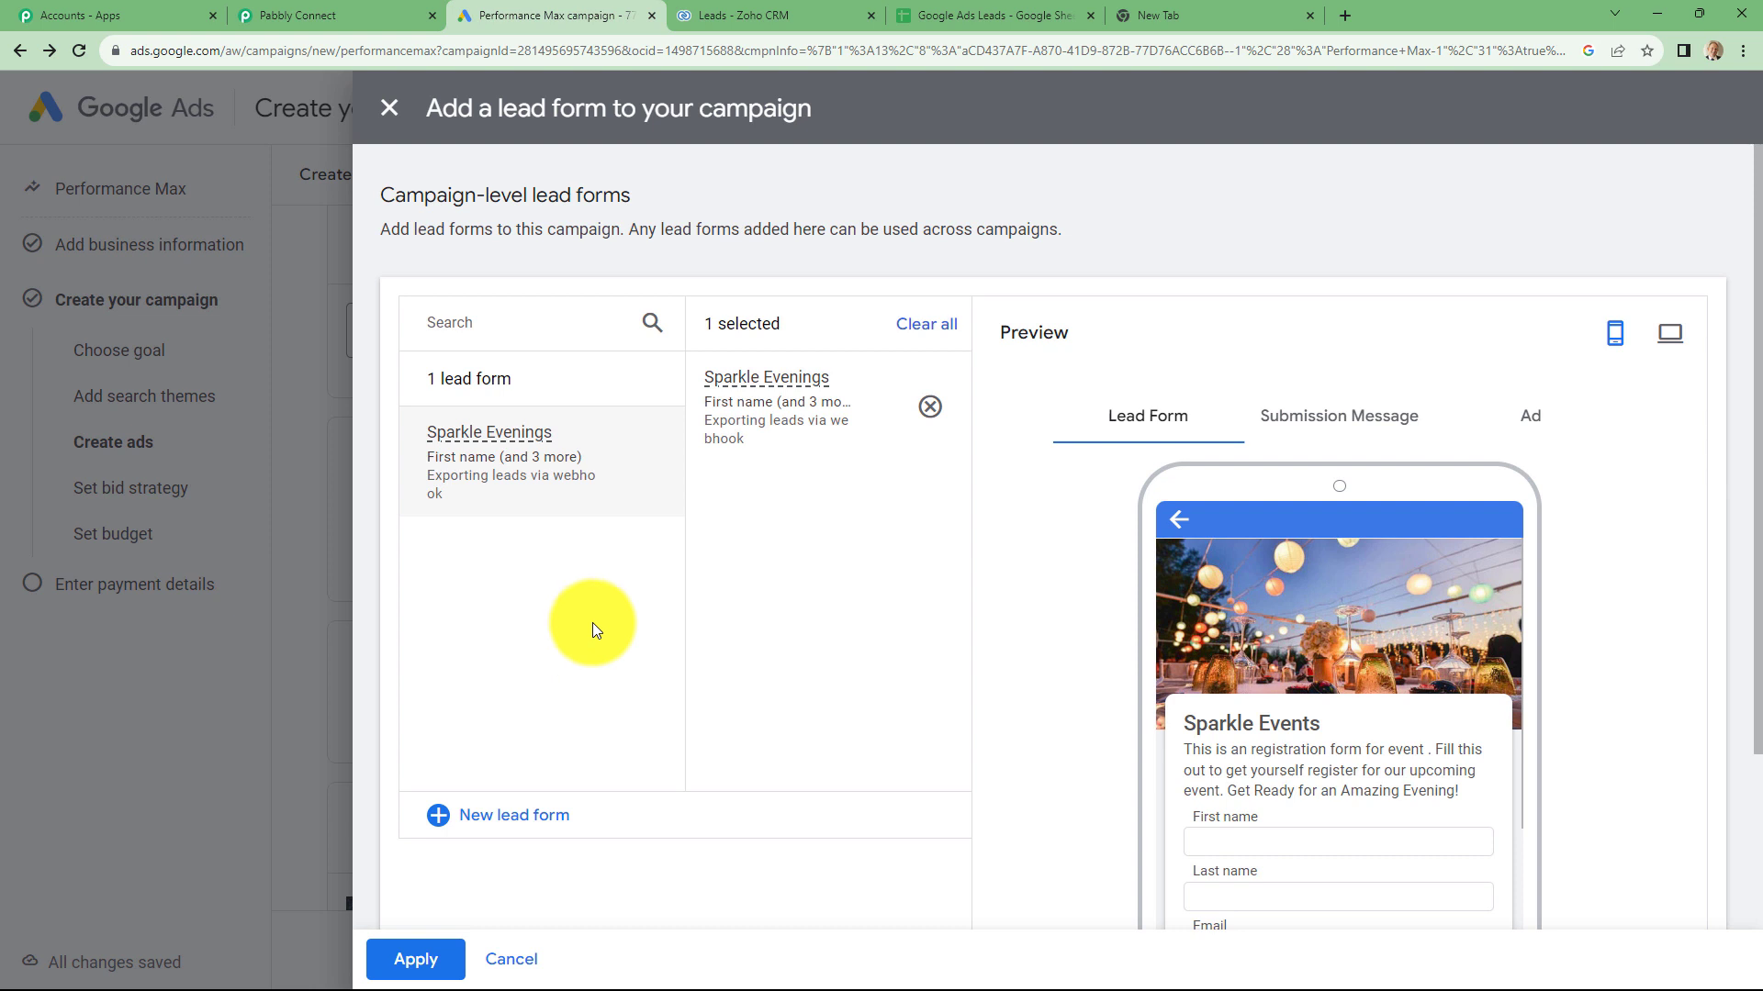
In Pabbly Connect, set the workflow's action step to Zoho CRM with the Insert/Update Record event
key("ctrl+shift+Tab")
scroll(1628, 522, "up", 1)
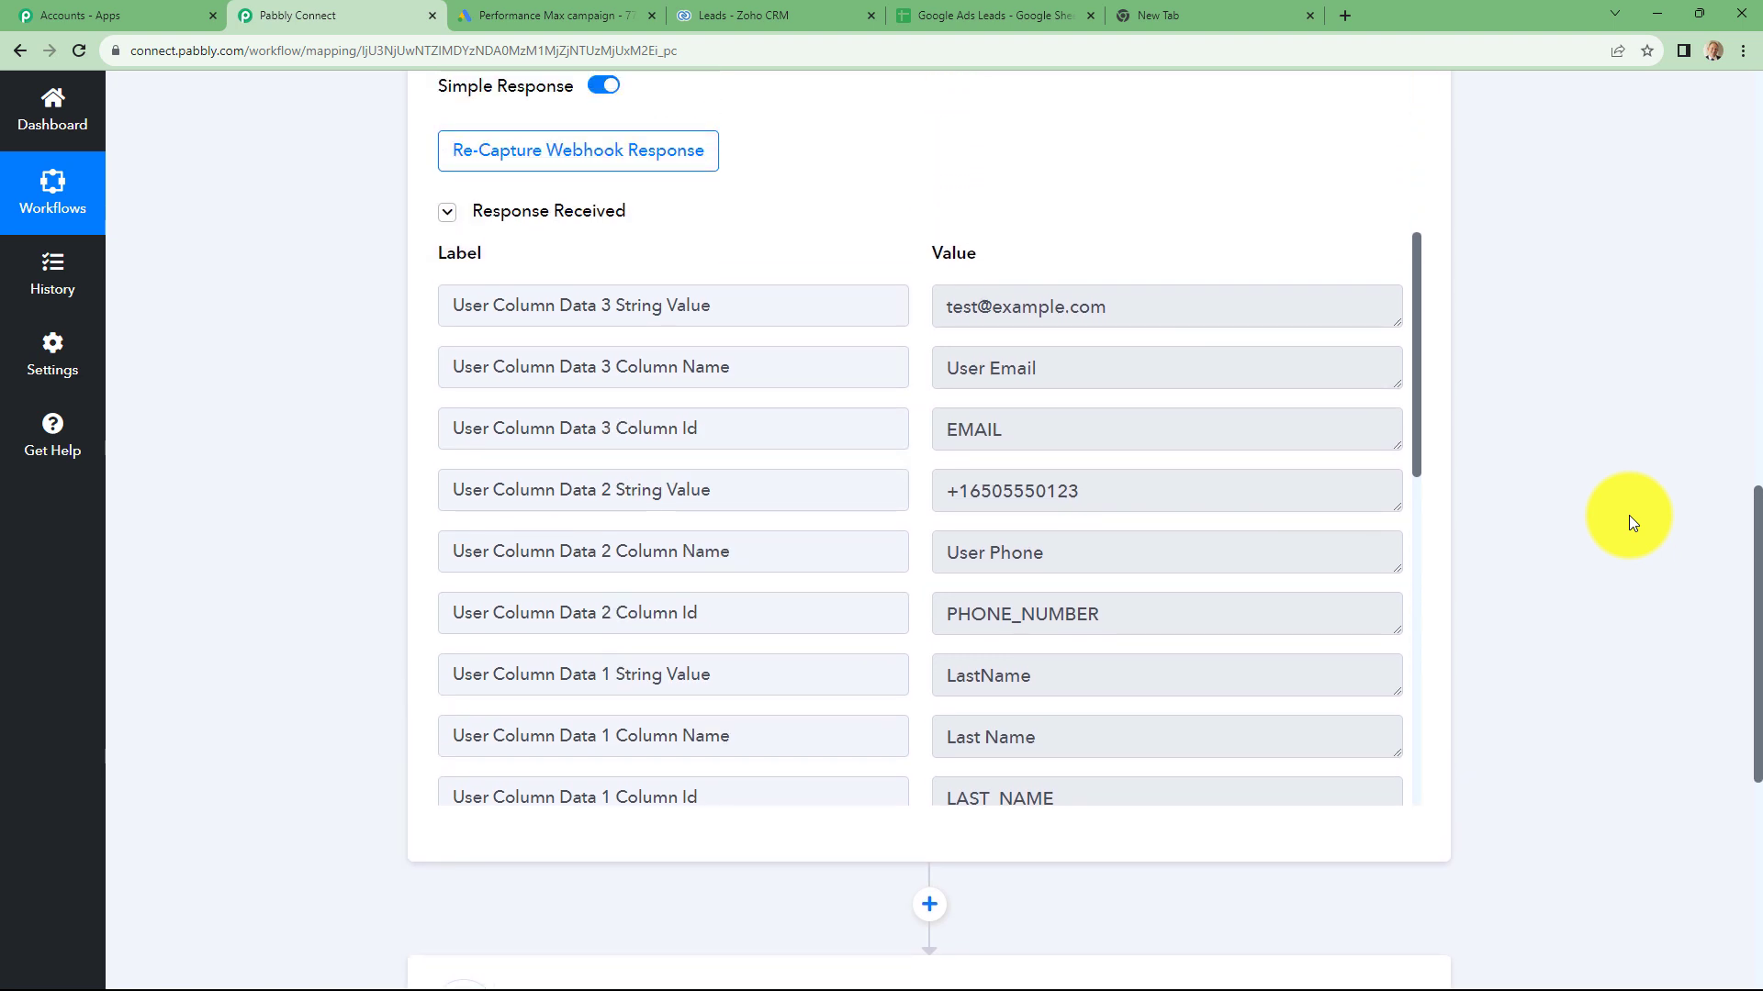
scroll(1628, 522, "down", 2)
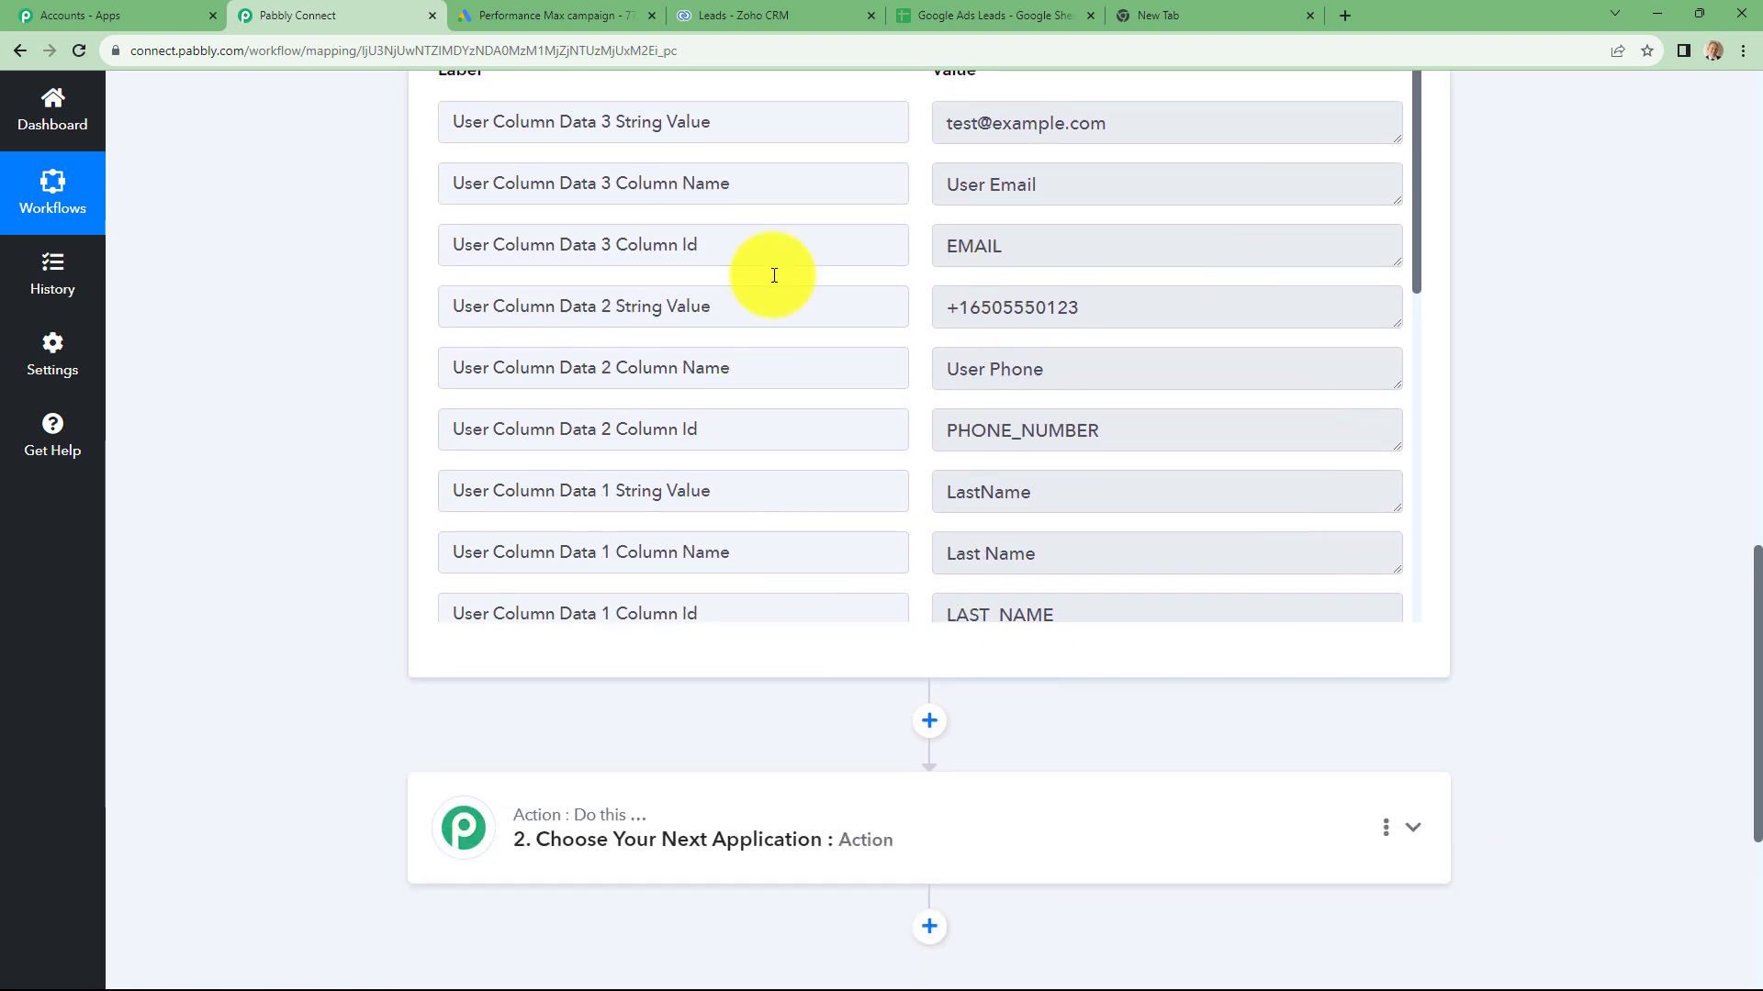
scroll(1503, 745, "down", 3)
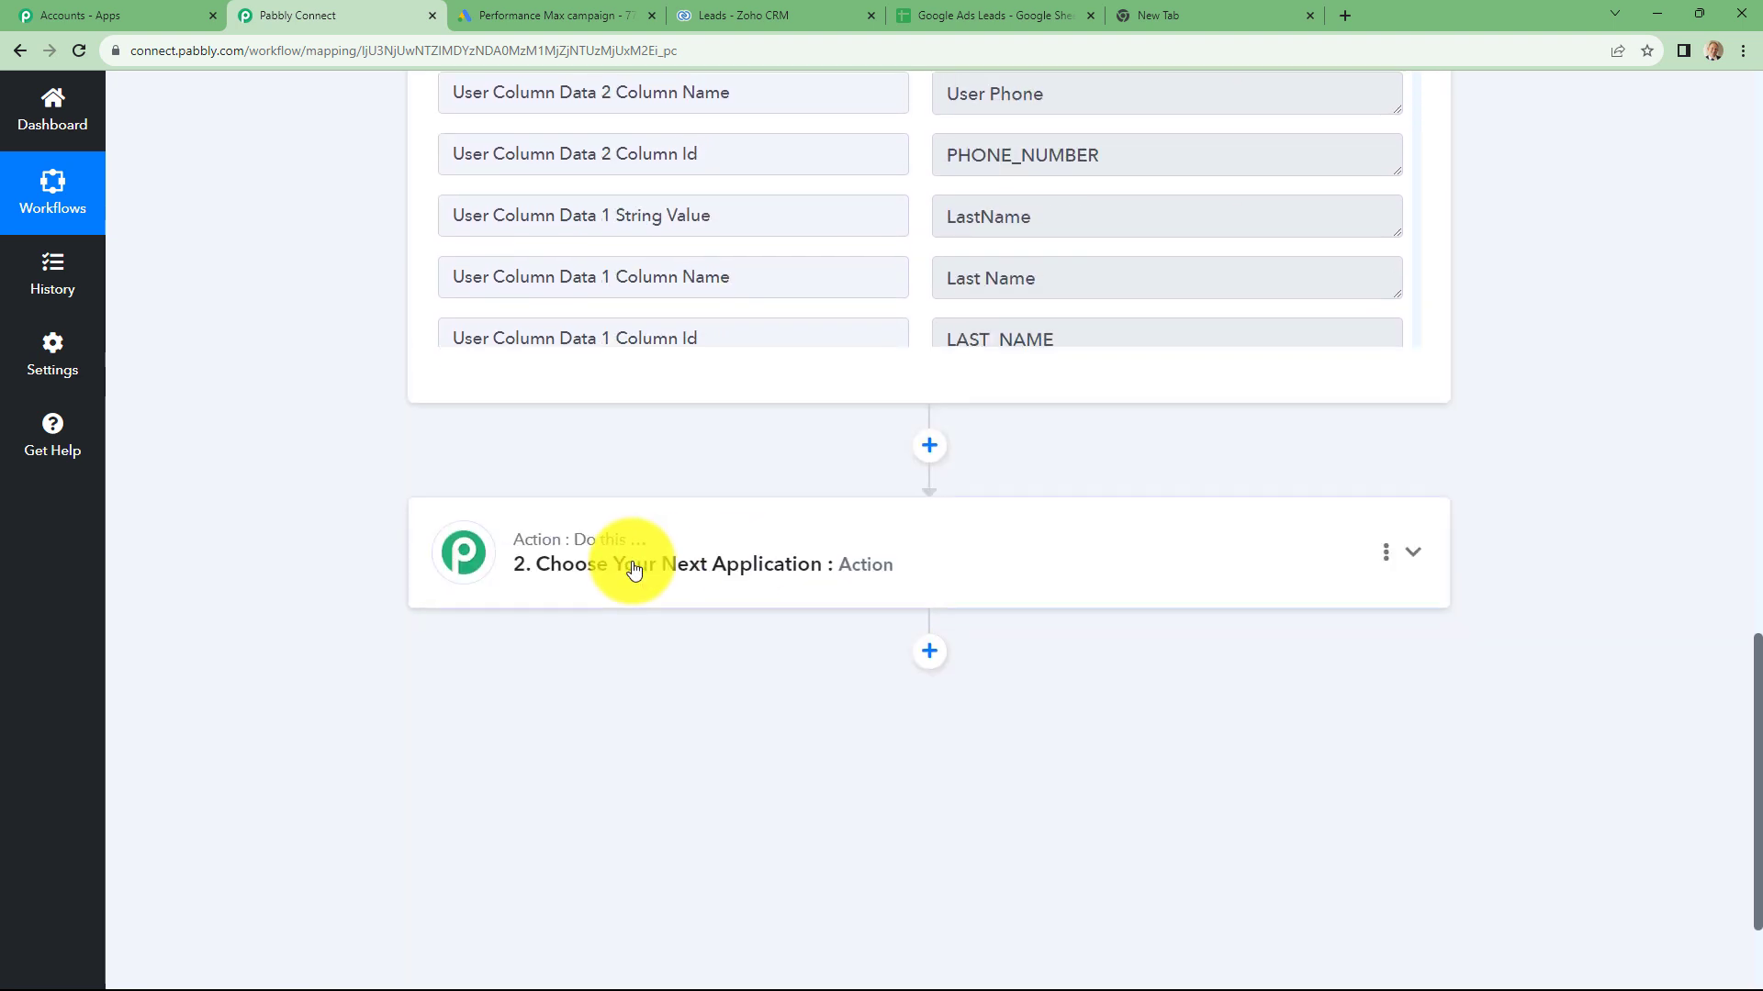
left_click(610, 590)
left_click(496, 670)
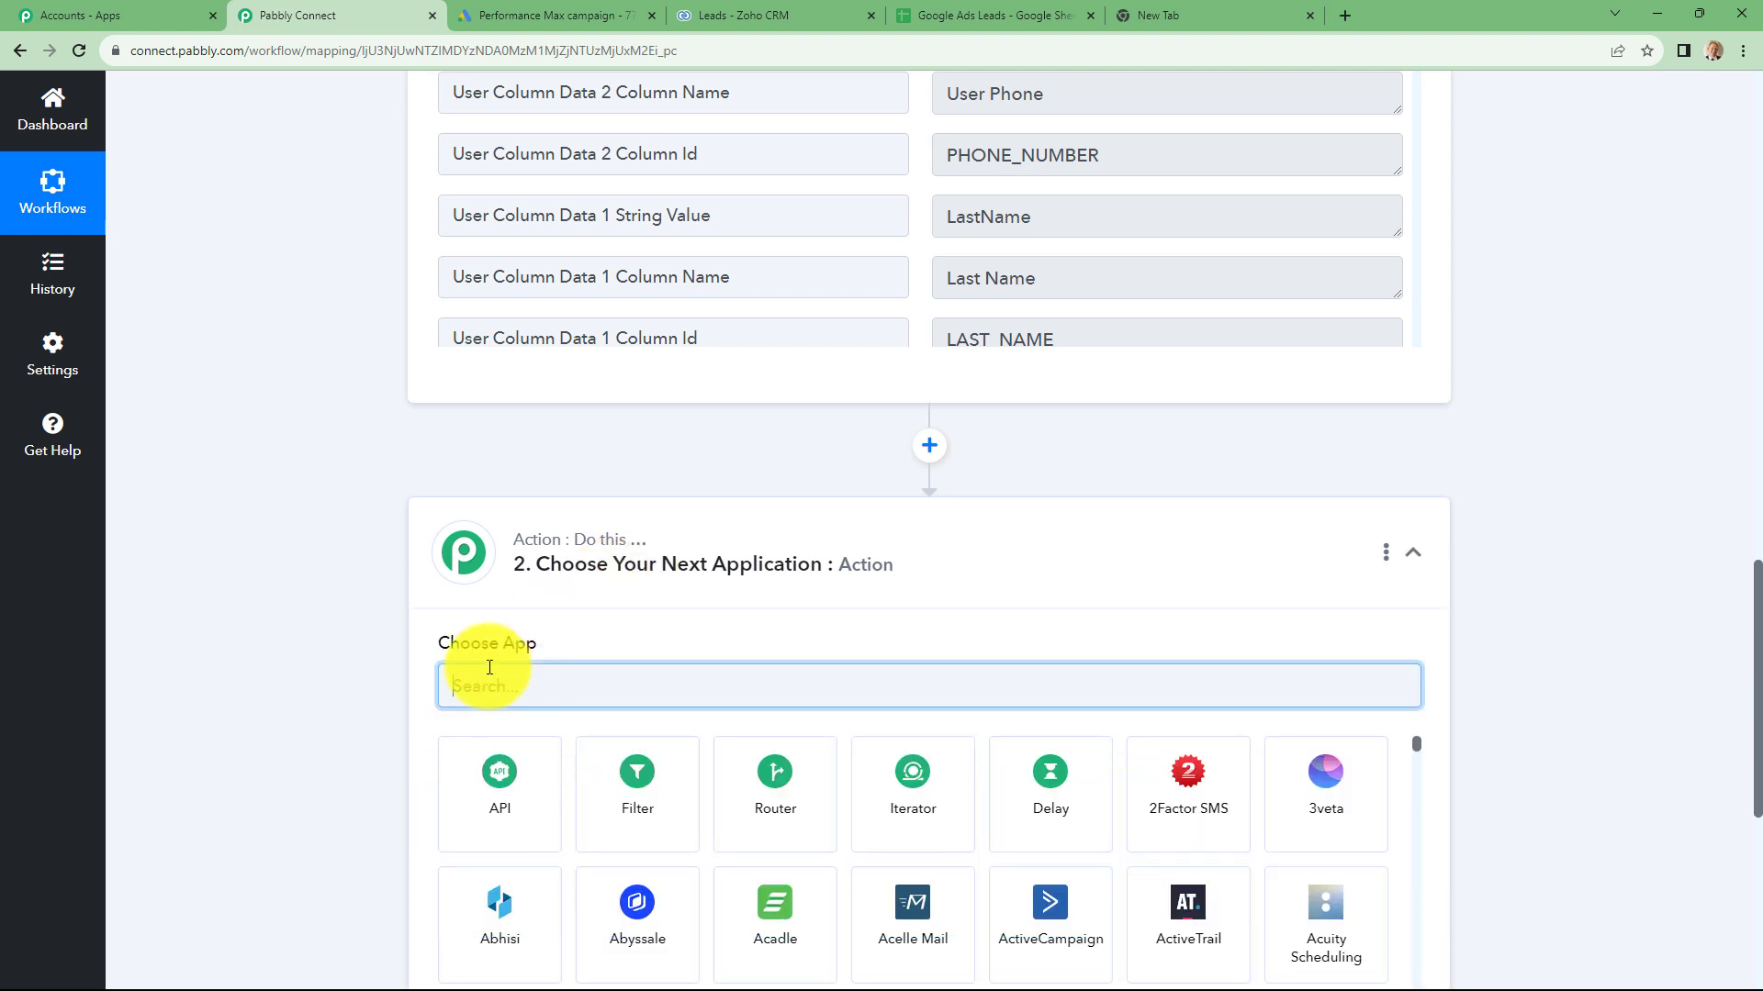
type("Zoho")
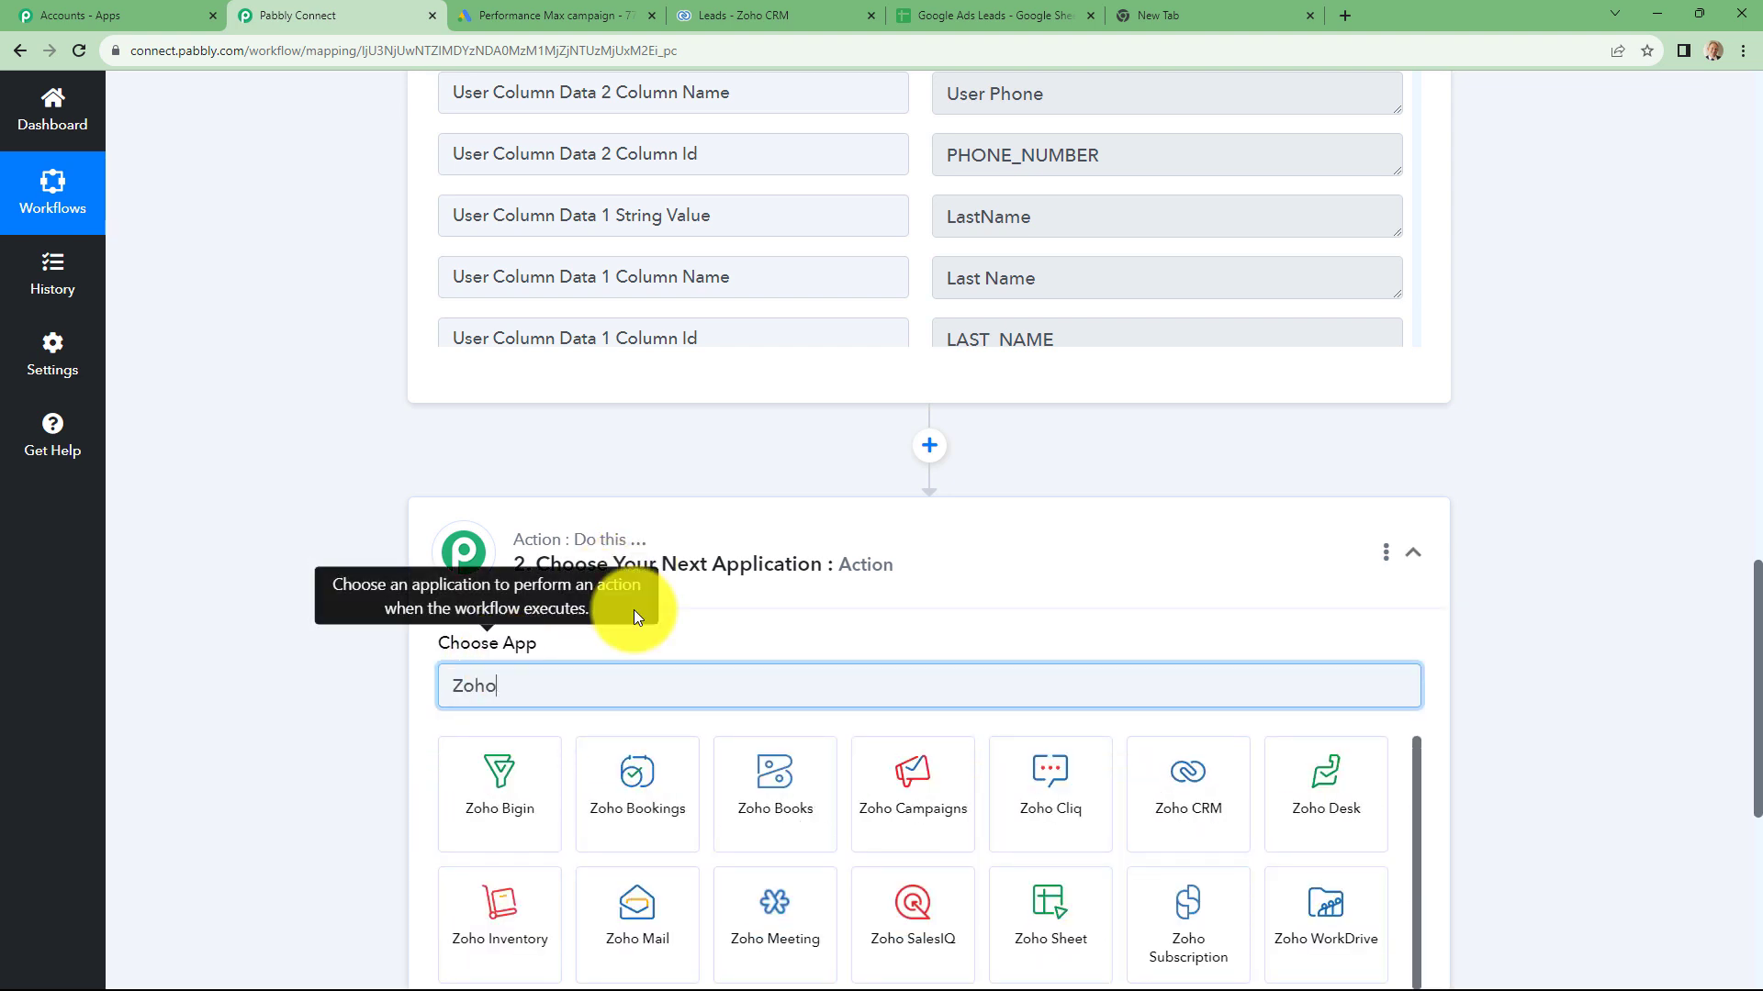
left_click(1169, 820)
left_click(511, 781)
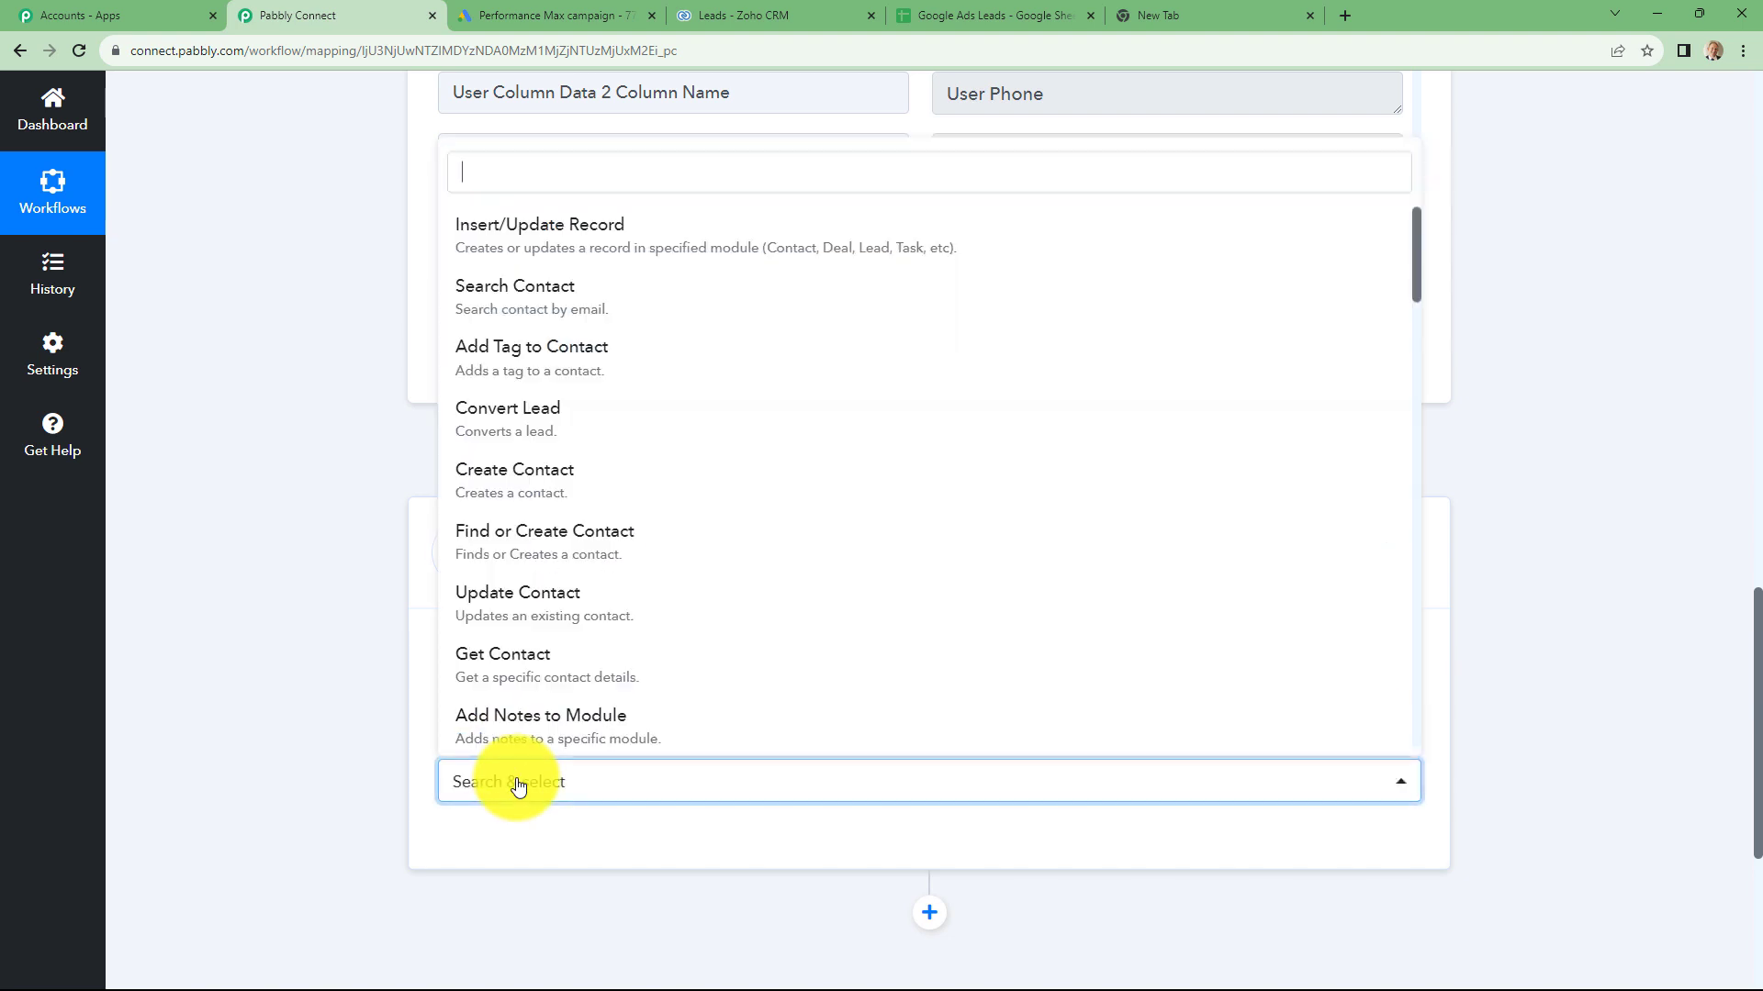
left_click(479, 225)
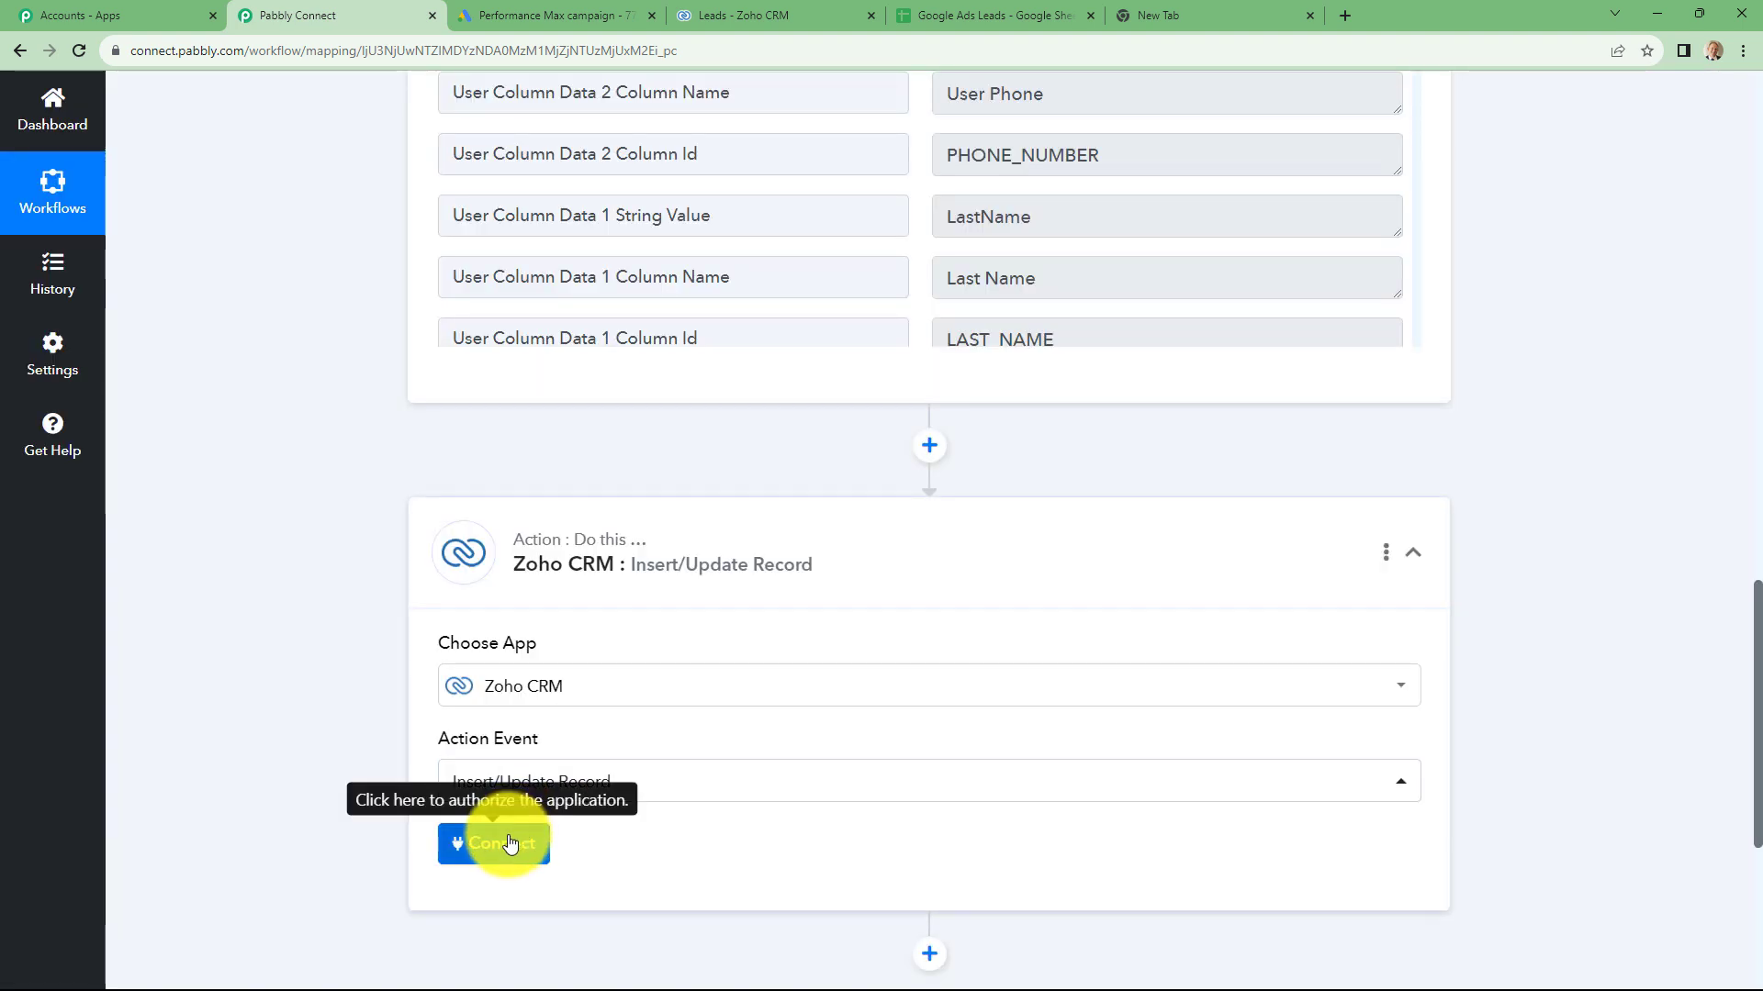
Start a new Zoho CRM connection and fill its Domain with zoho.in, copied from the Zoho CRM page's address
left_click(503, 842)
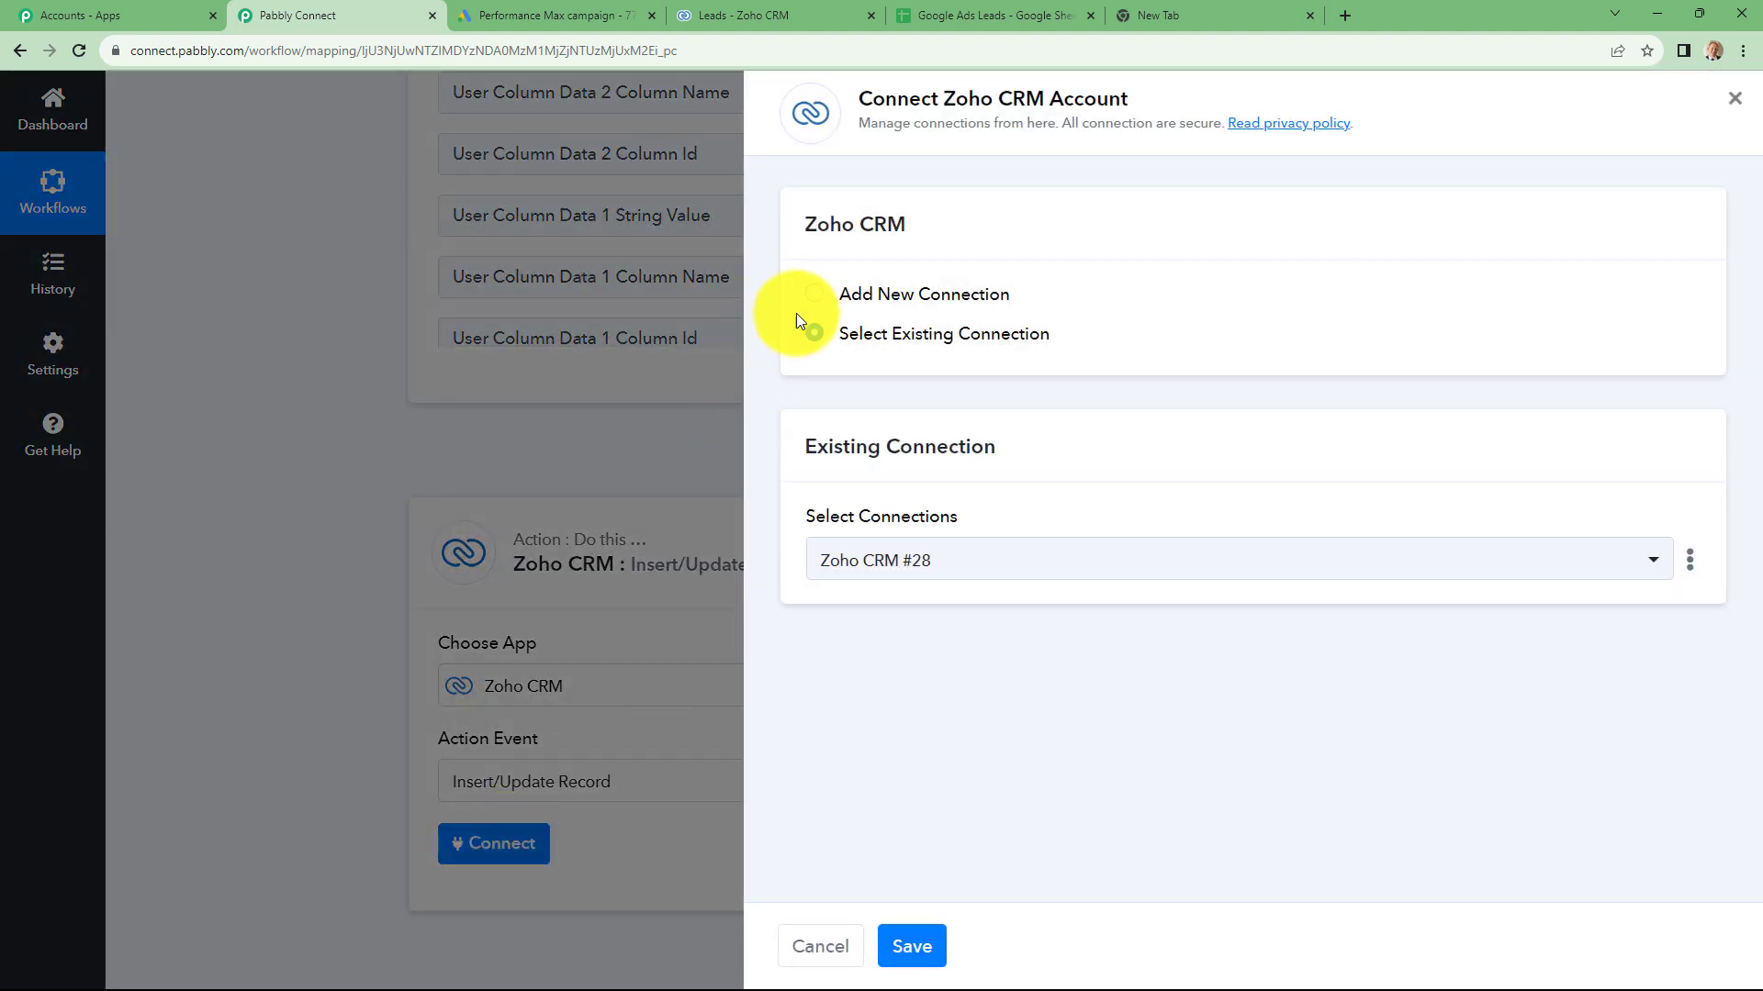
left_click(815, 296)
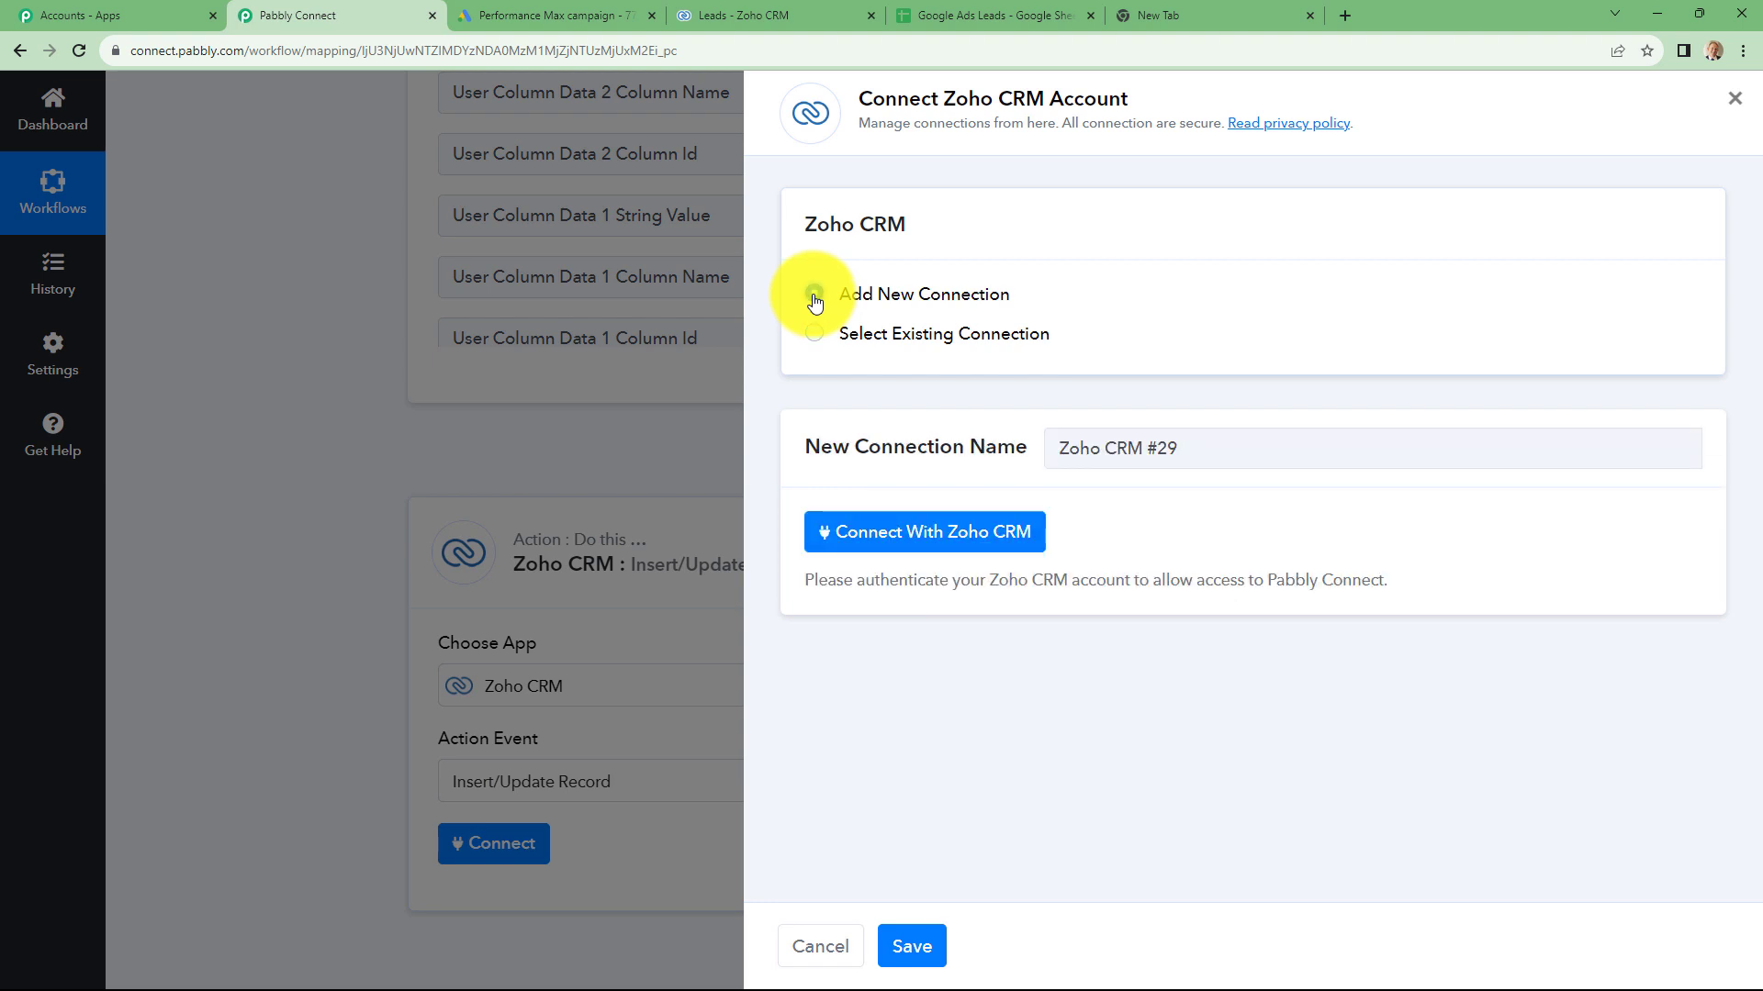
left_click(849, 533)
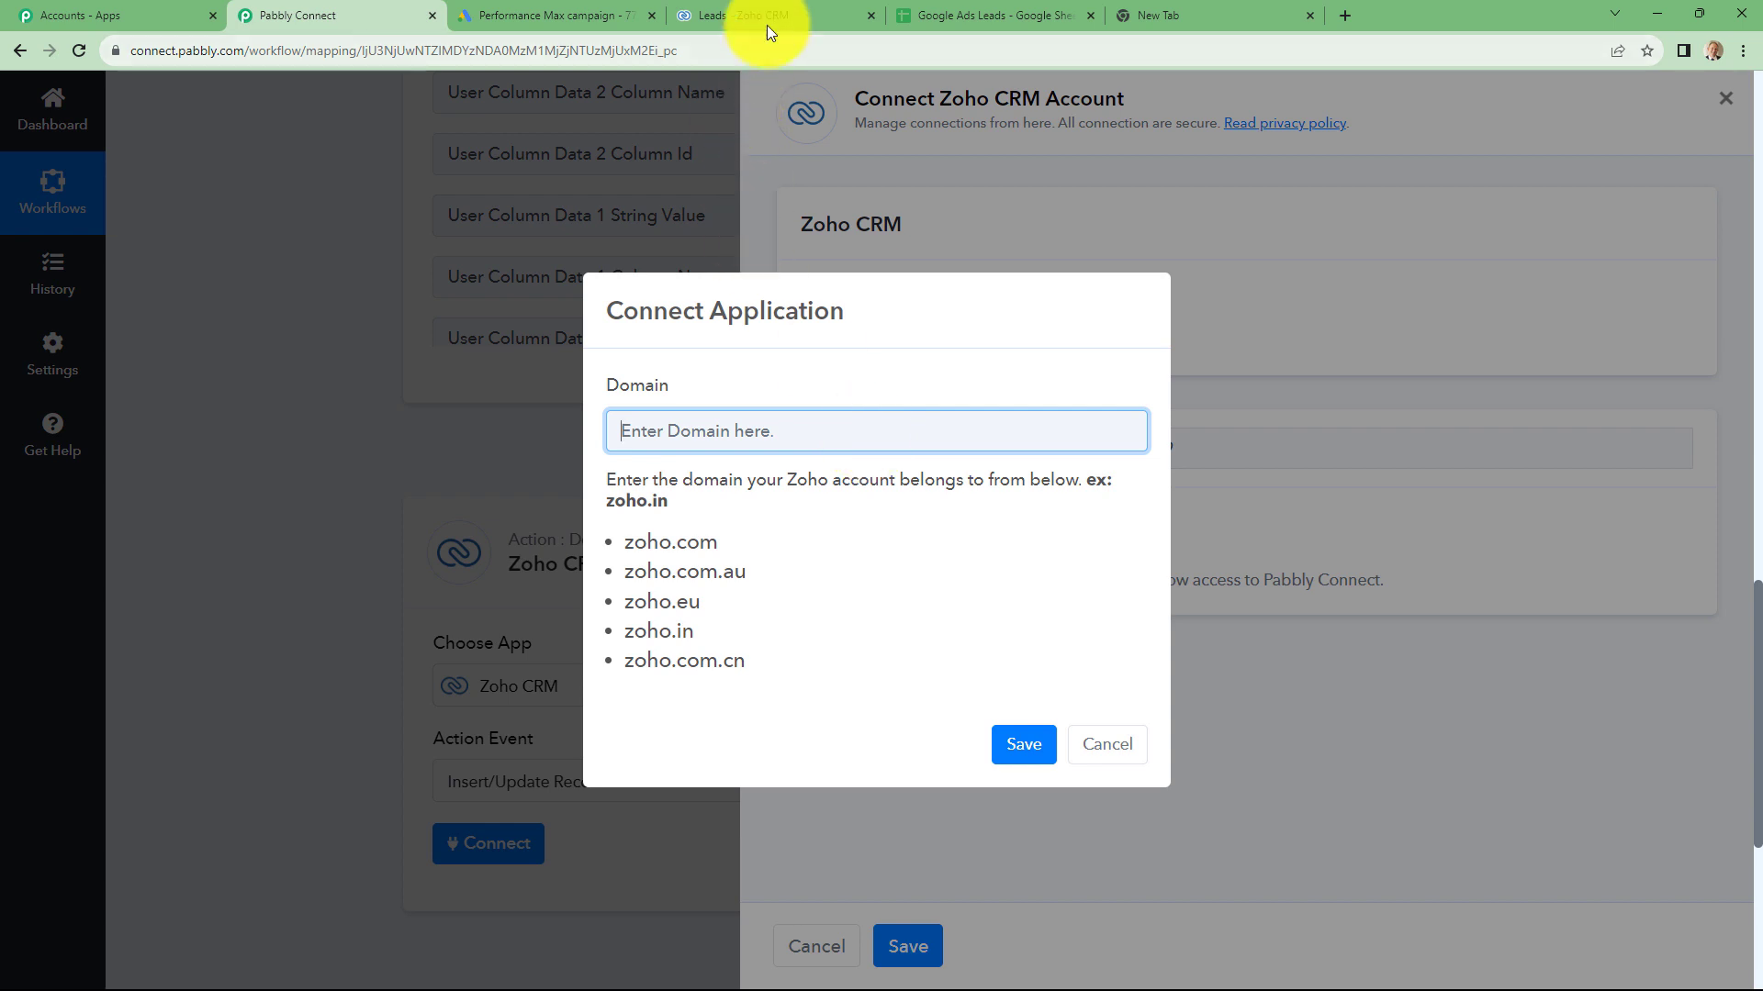
key("ctrl+4")
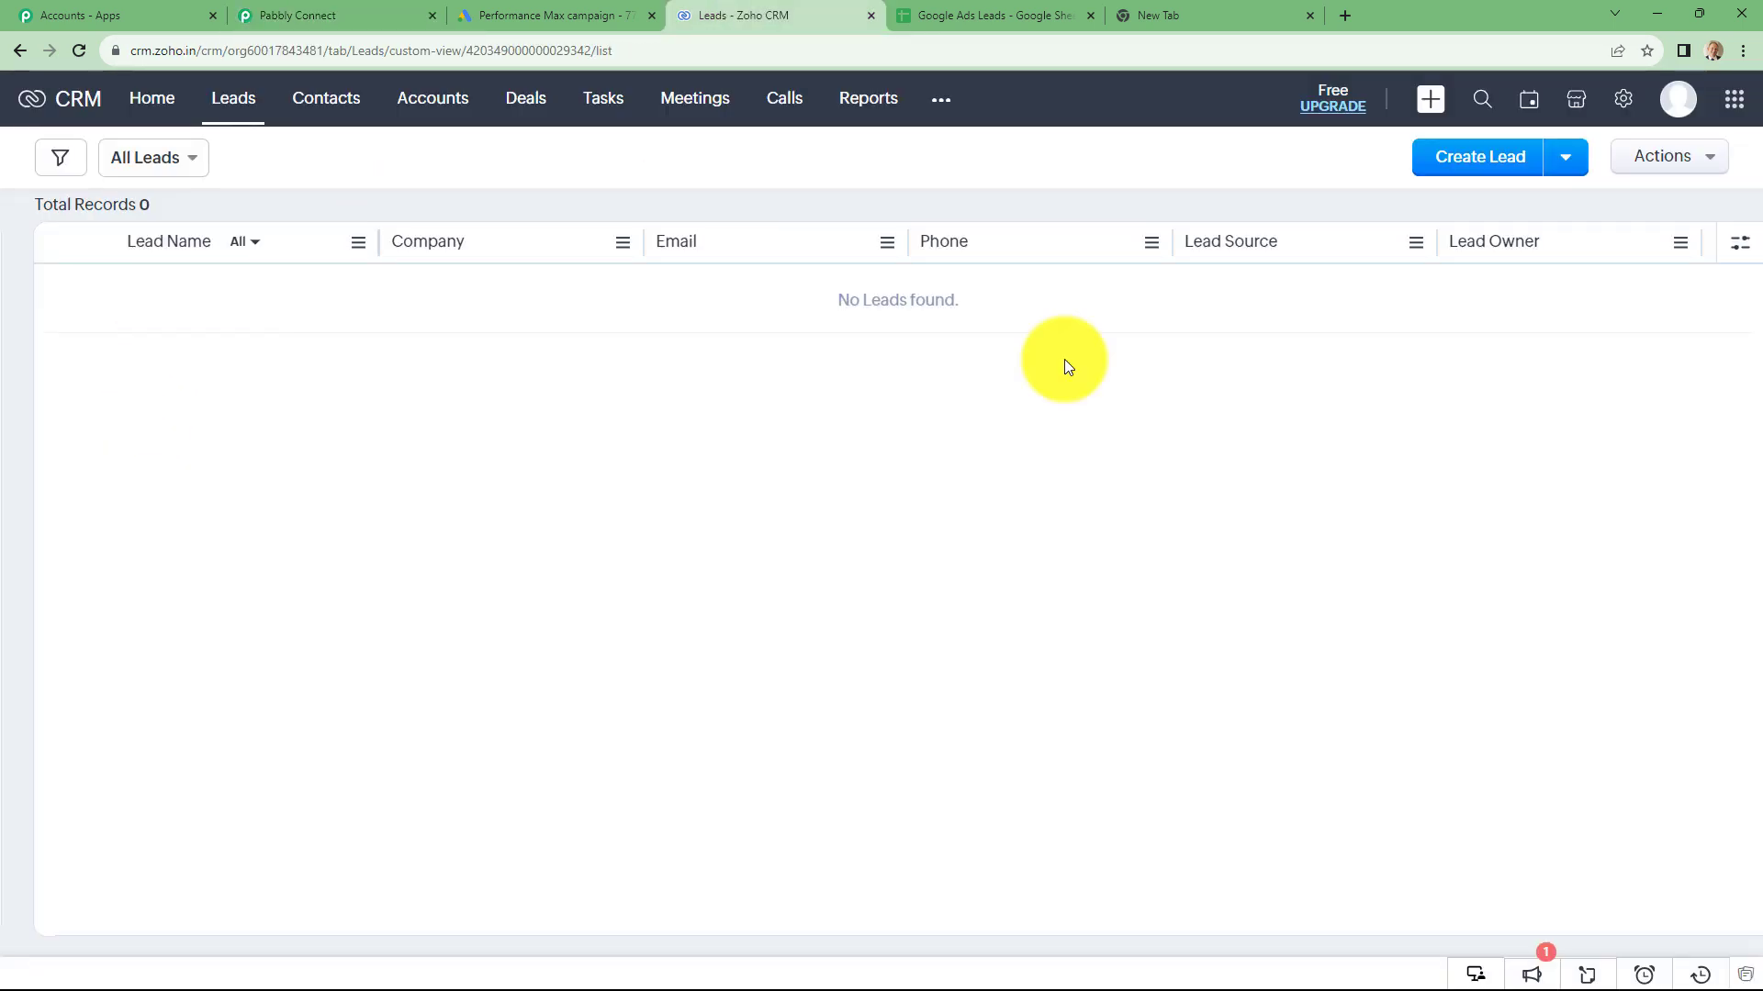
left_click(151, 49)
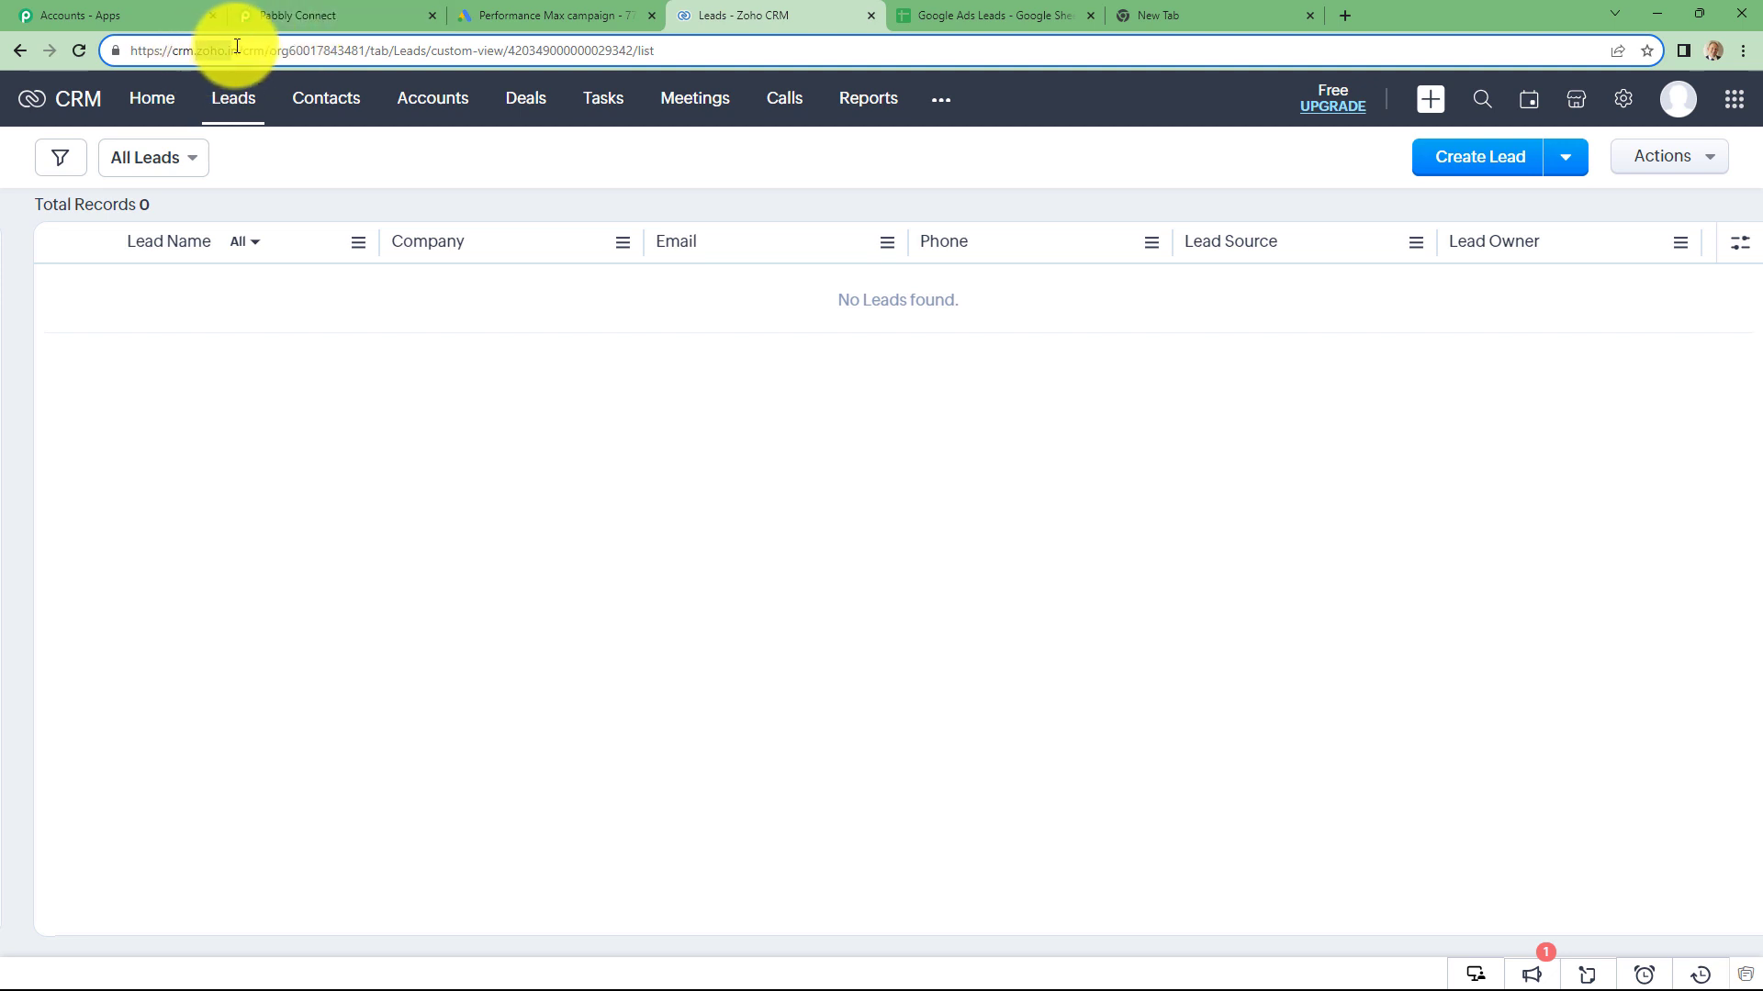
left_click_drag(240, 48, 195, 48)
key("ctrl+c")
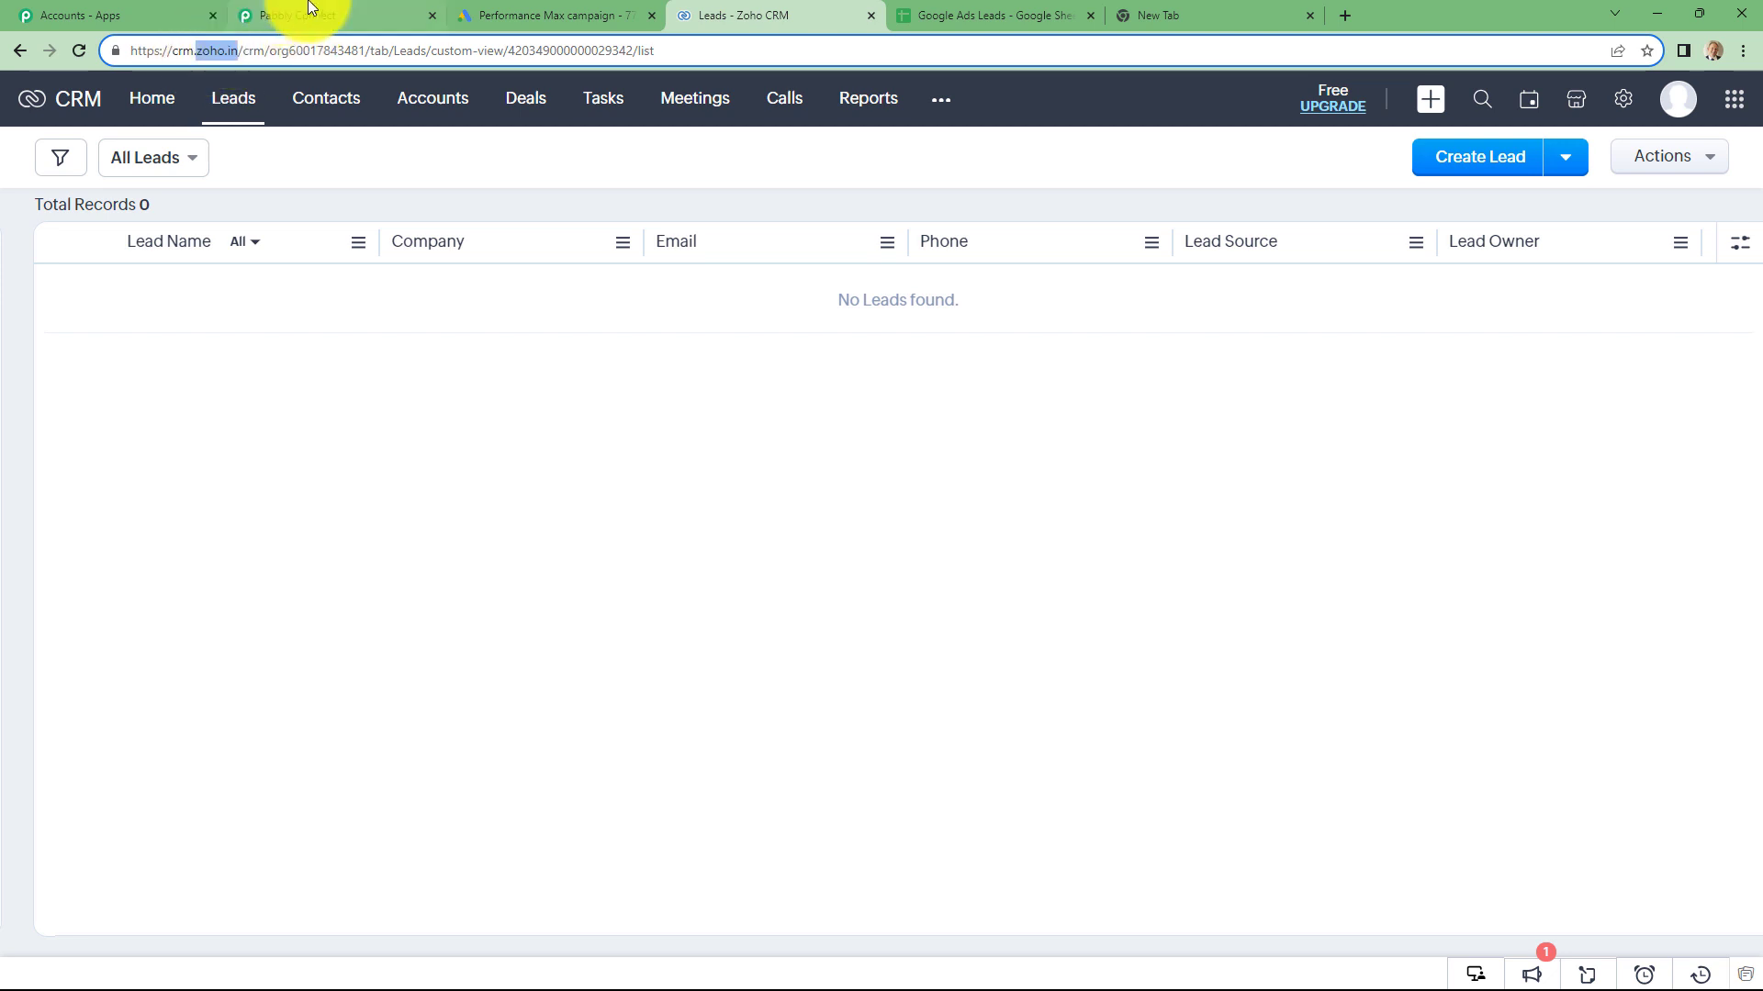
left_click(303, 15)
left_click(666, 425)
key("ctrl+v")
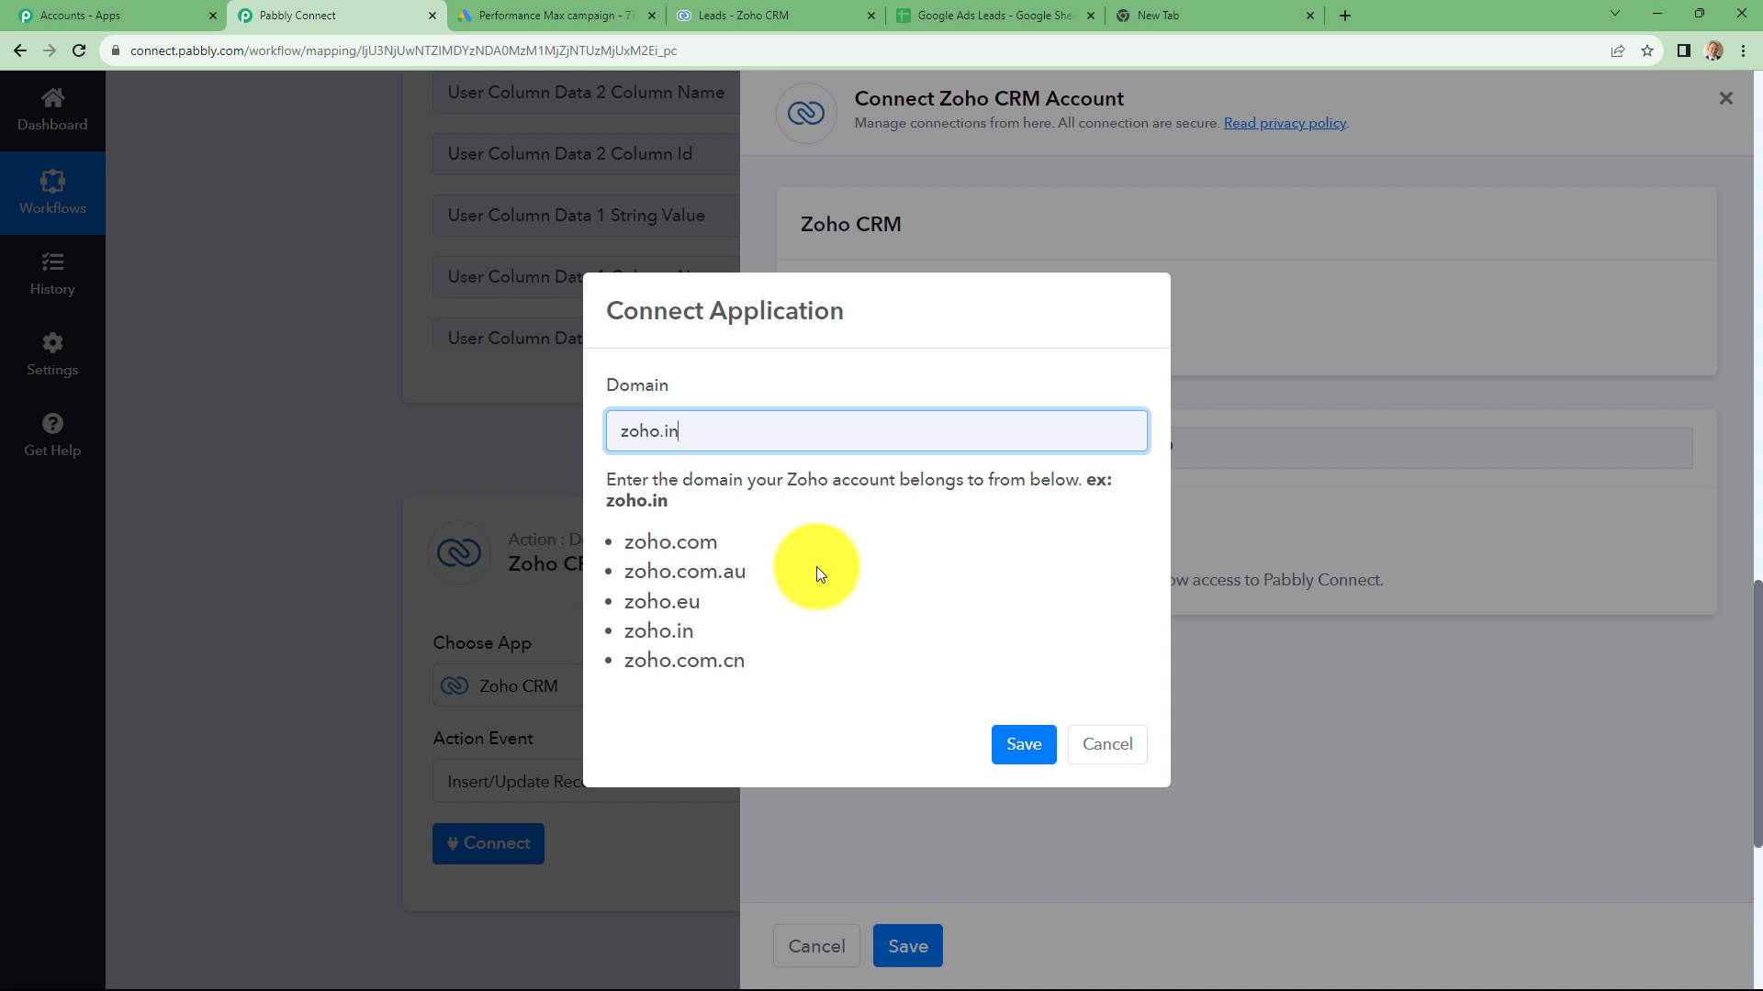
Submit the domain and grant Pabbly Connect access to the Zoho CRM account
left_click(1010, 746)
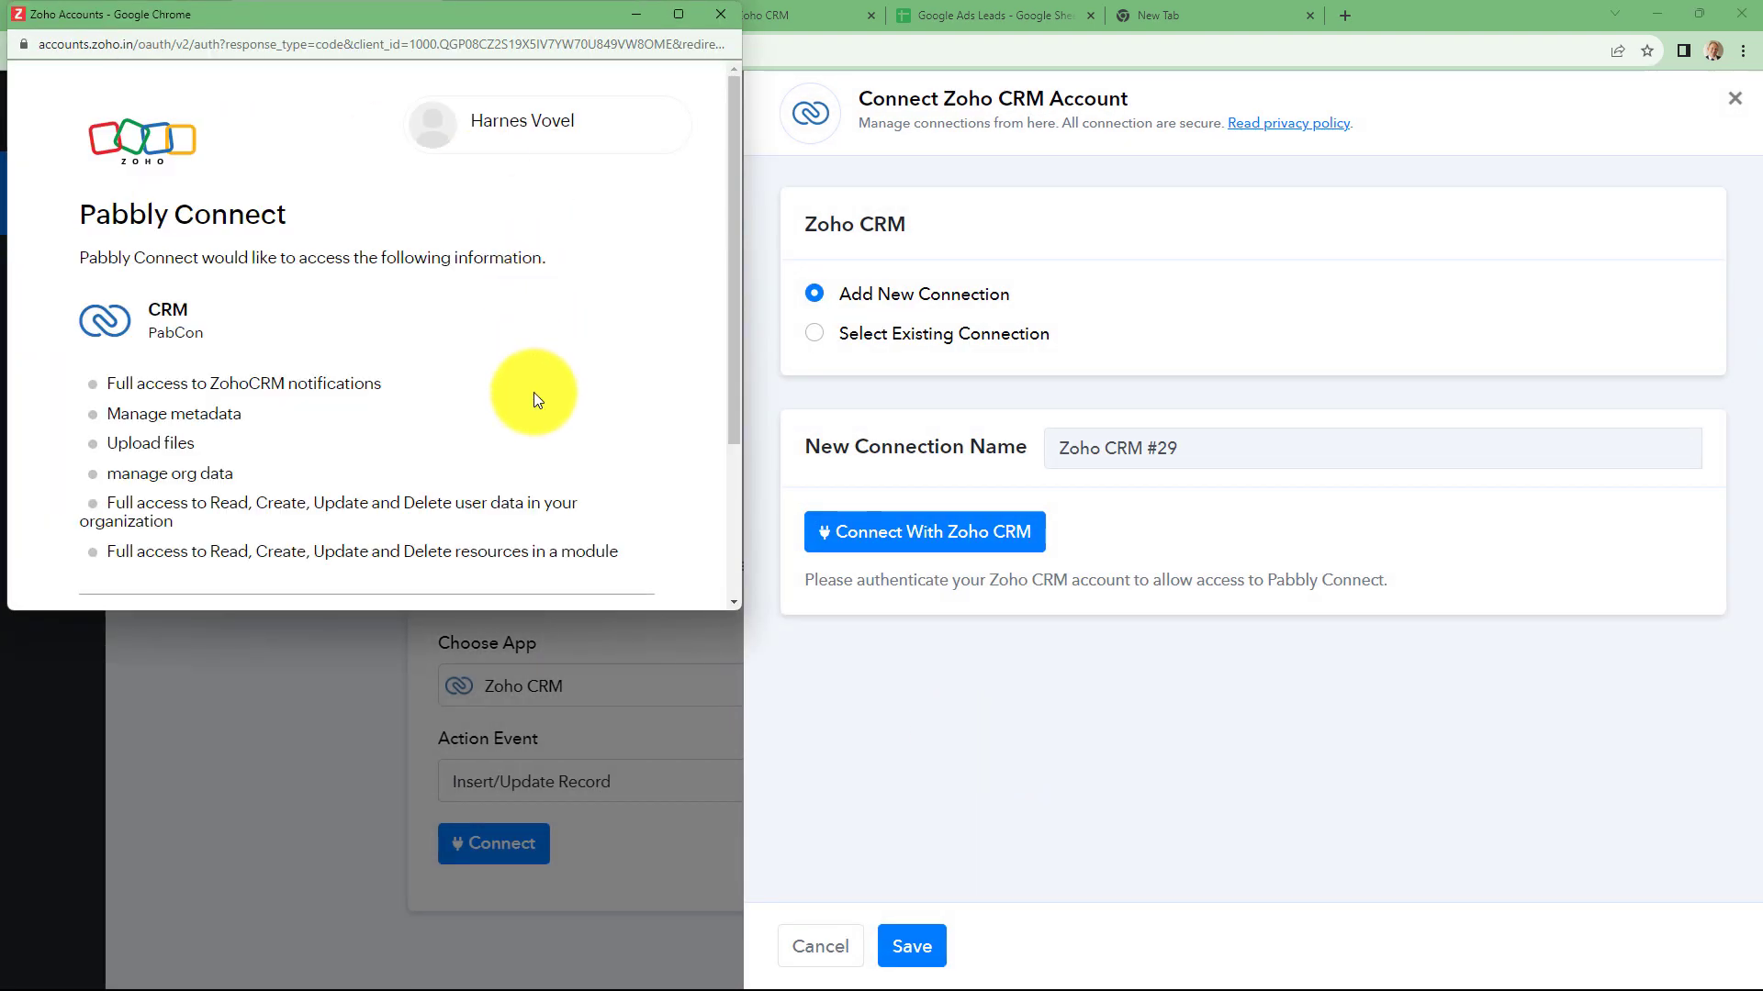
scroll(532, 393, "down", 2)
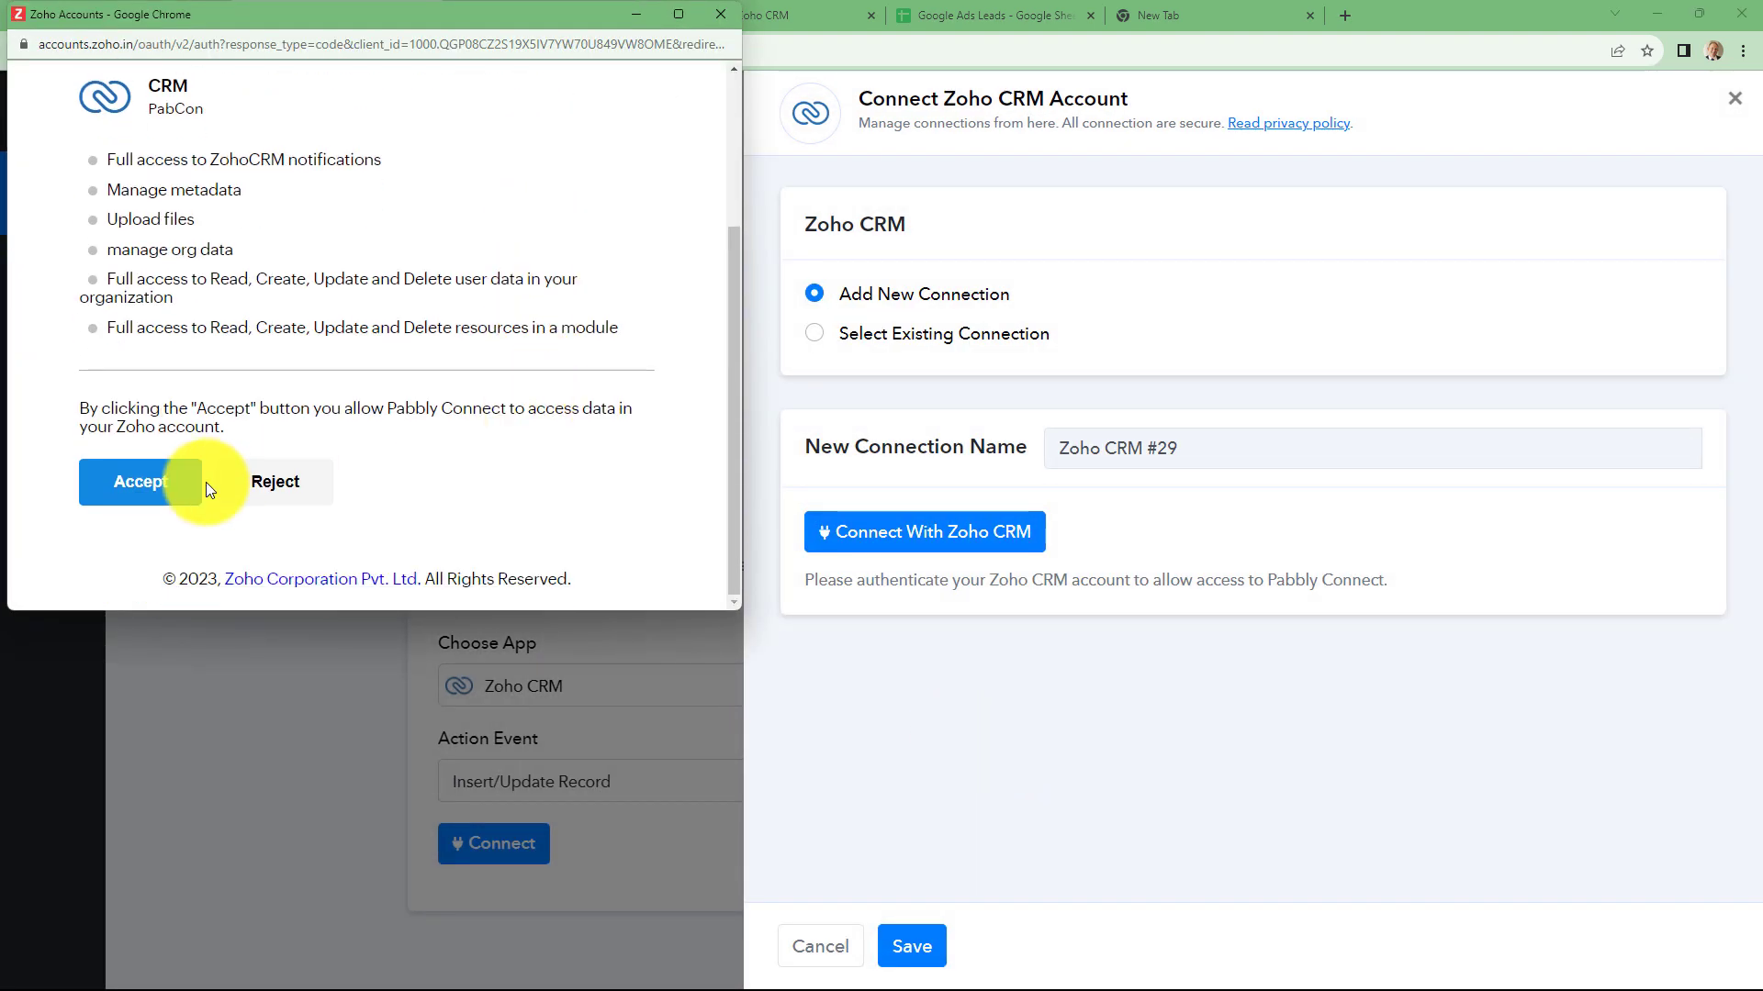
left_click(143, 483)
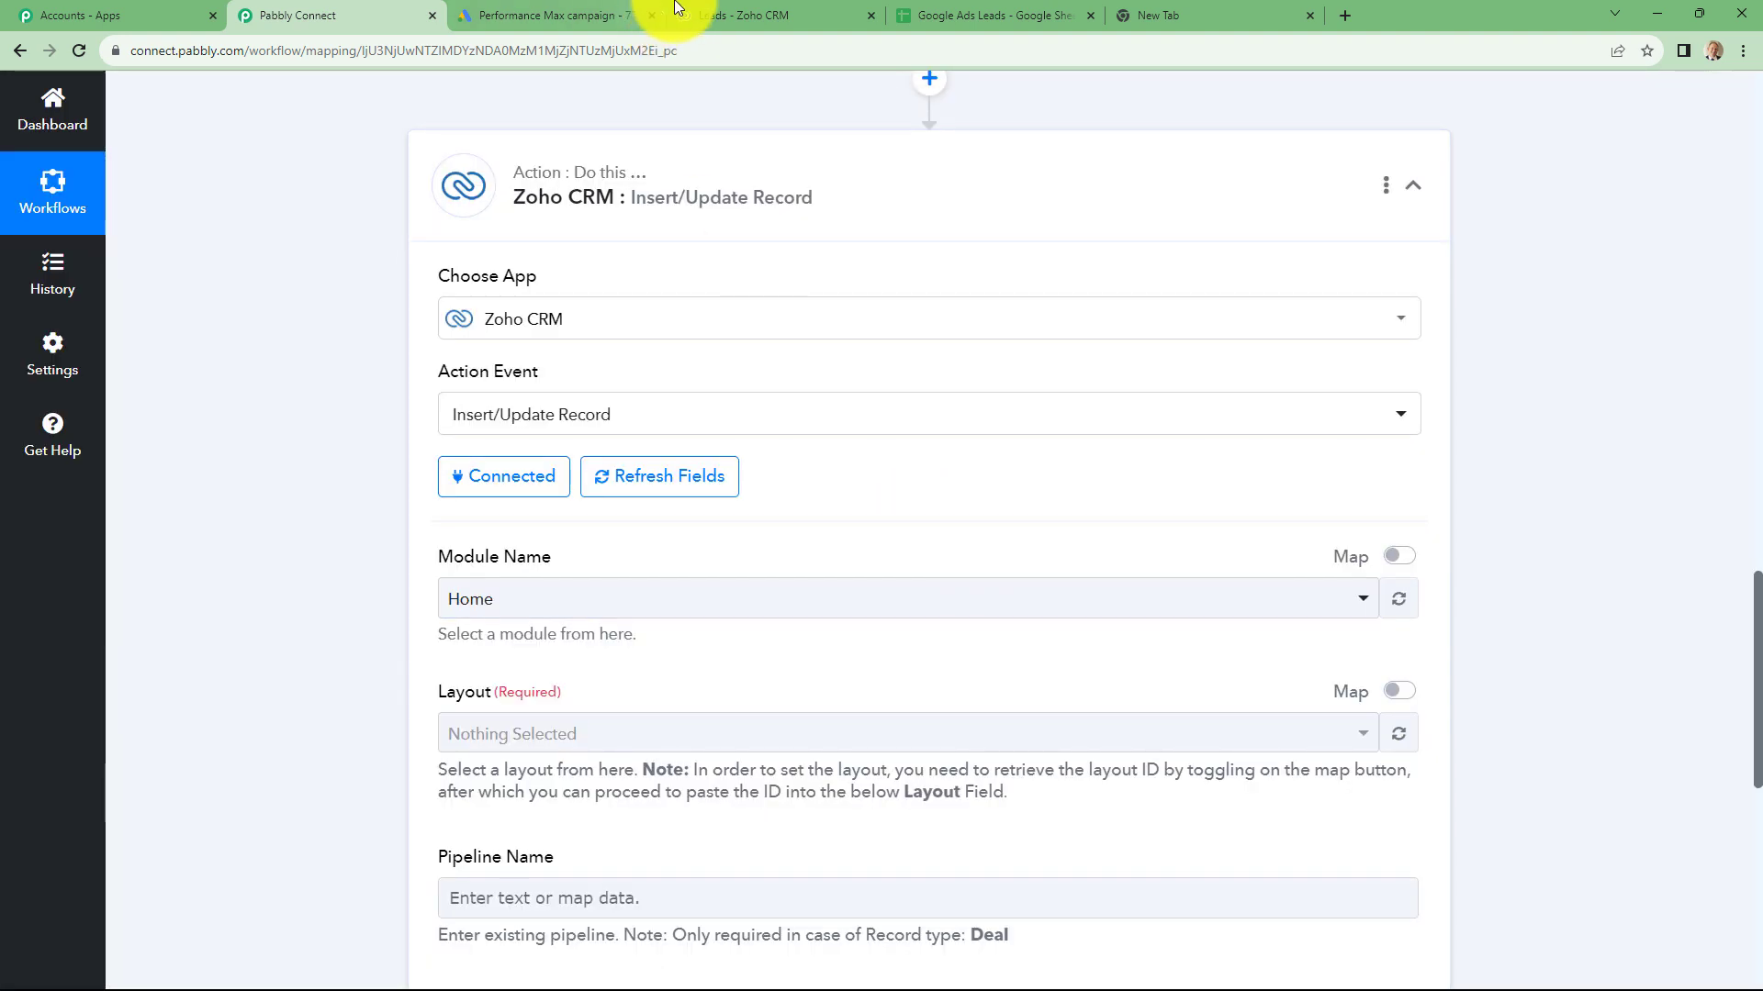
Set the Zoho CRM action's module to Leads with the Standard layout
left_click(697, 15)
left_click(273, 17)
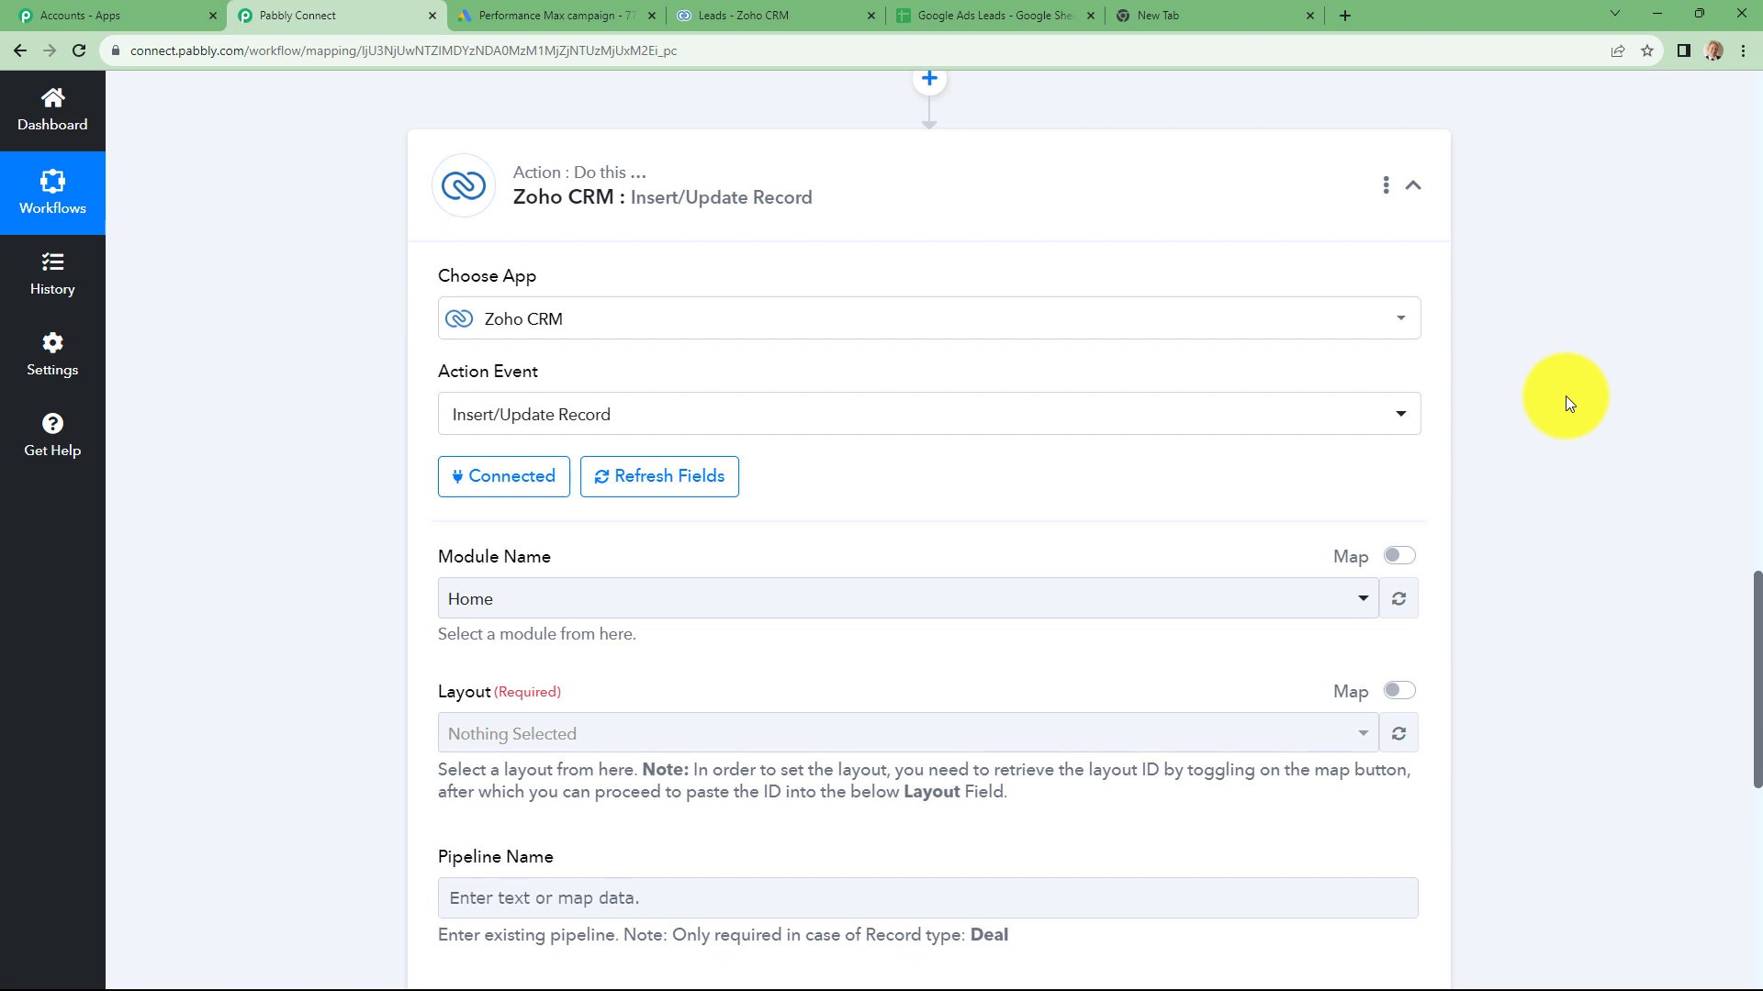
scroll(1074, 548, "down", 6)
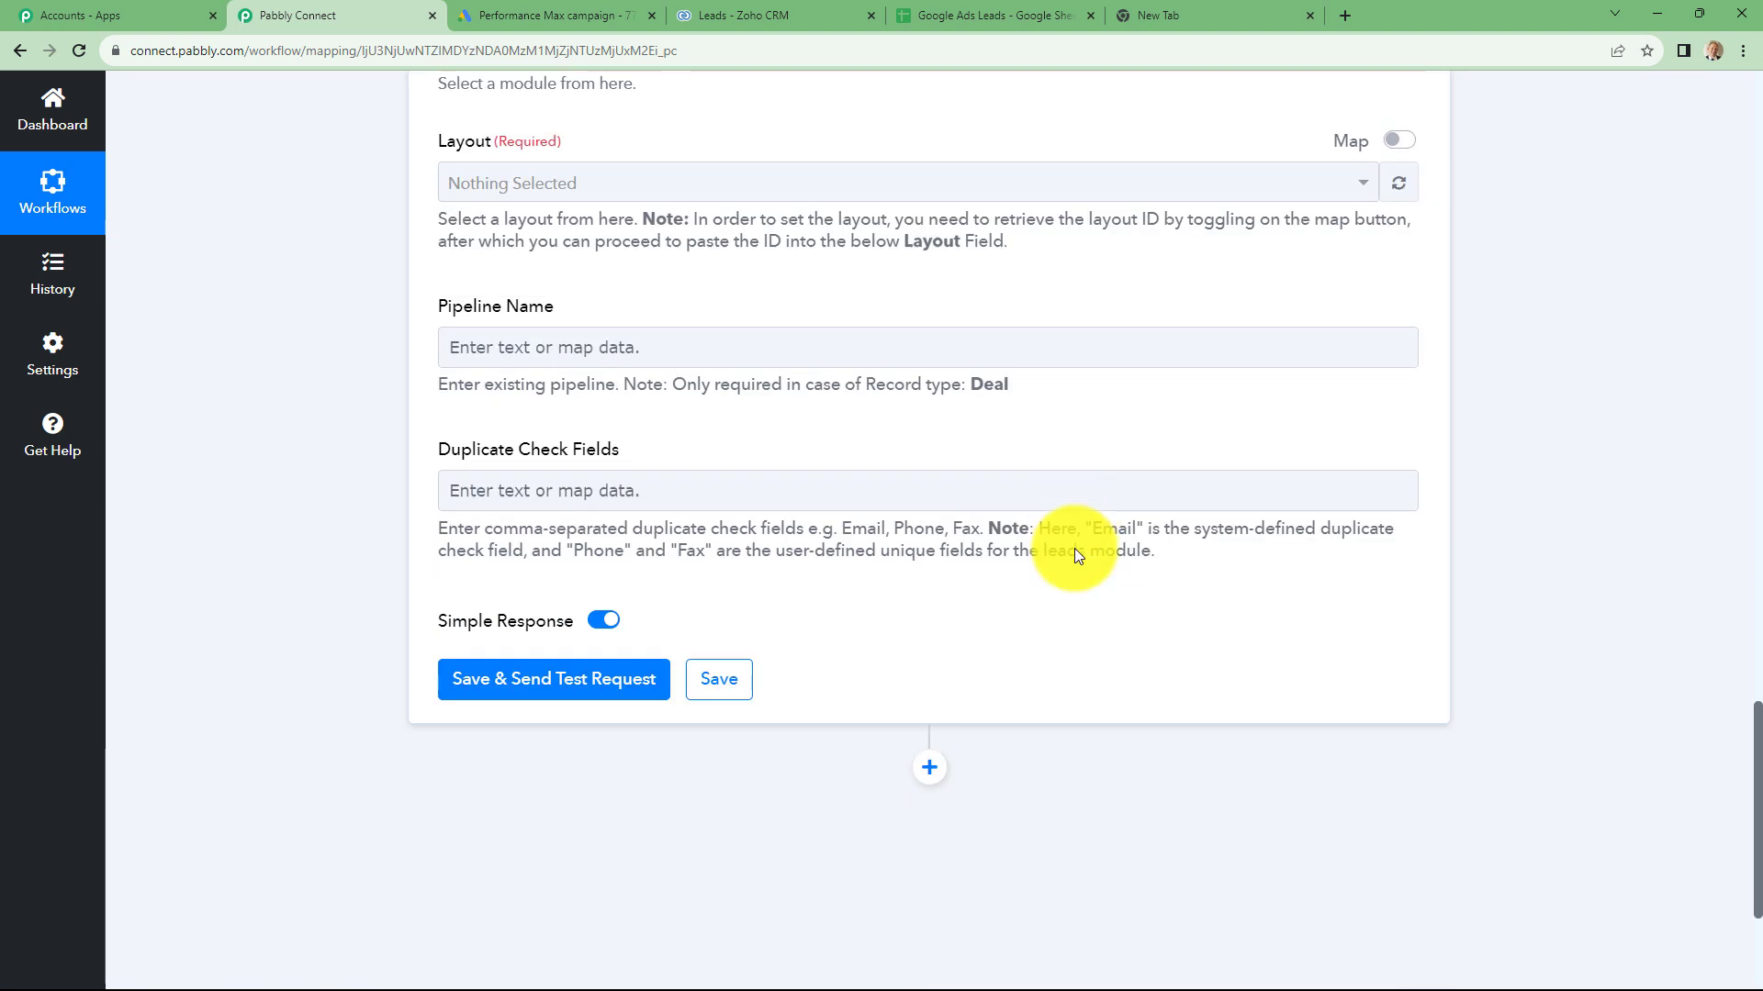
scroll(1027, 486, "up", 3)
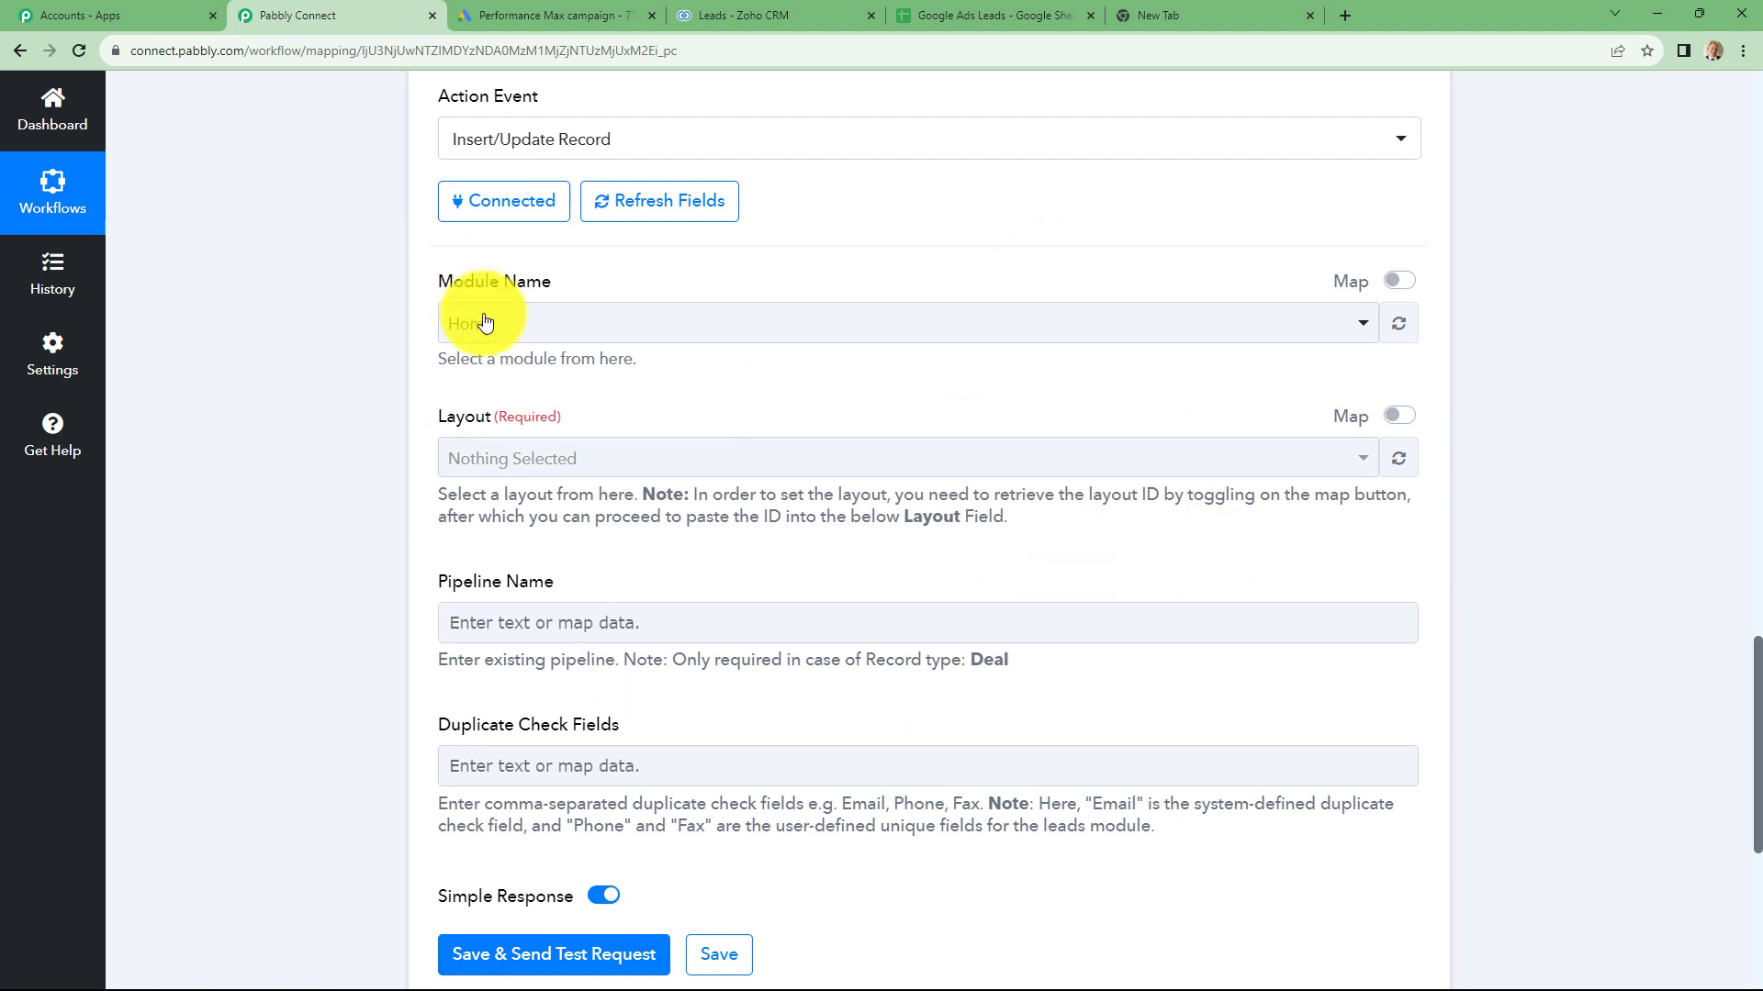
left_click(519, 336)
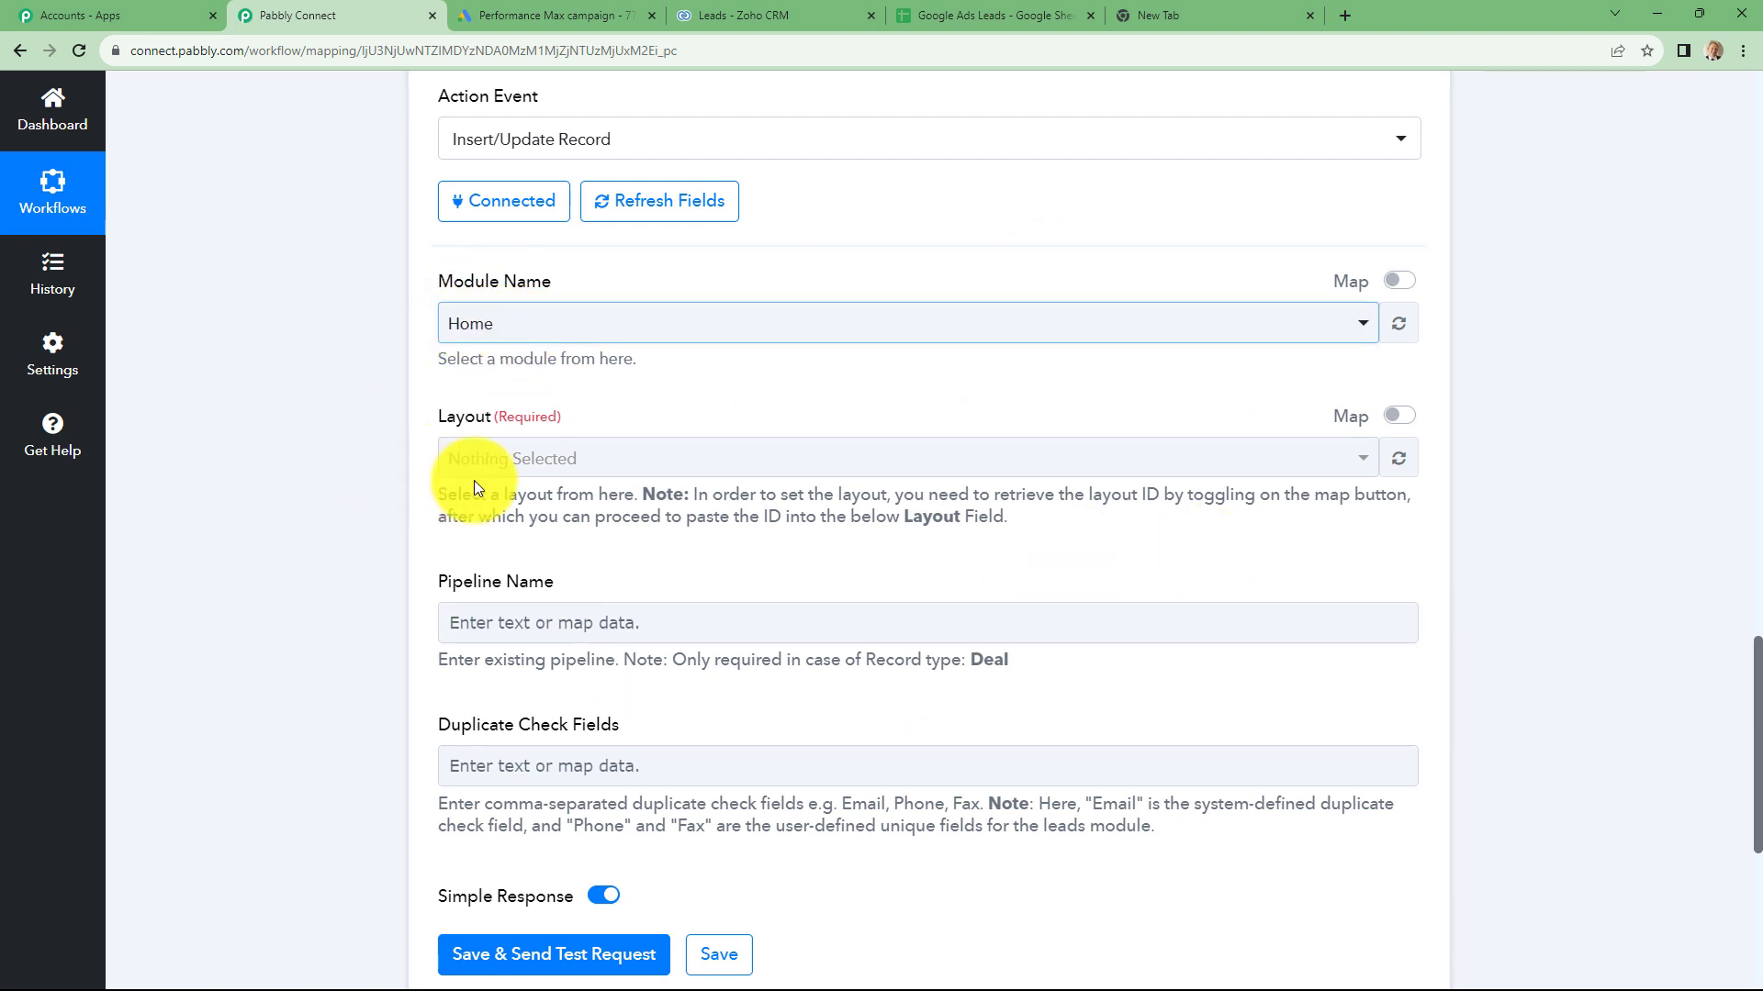
left_click(485, 477)
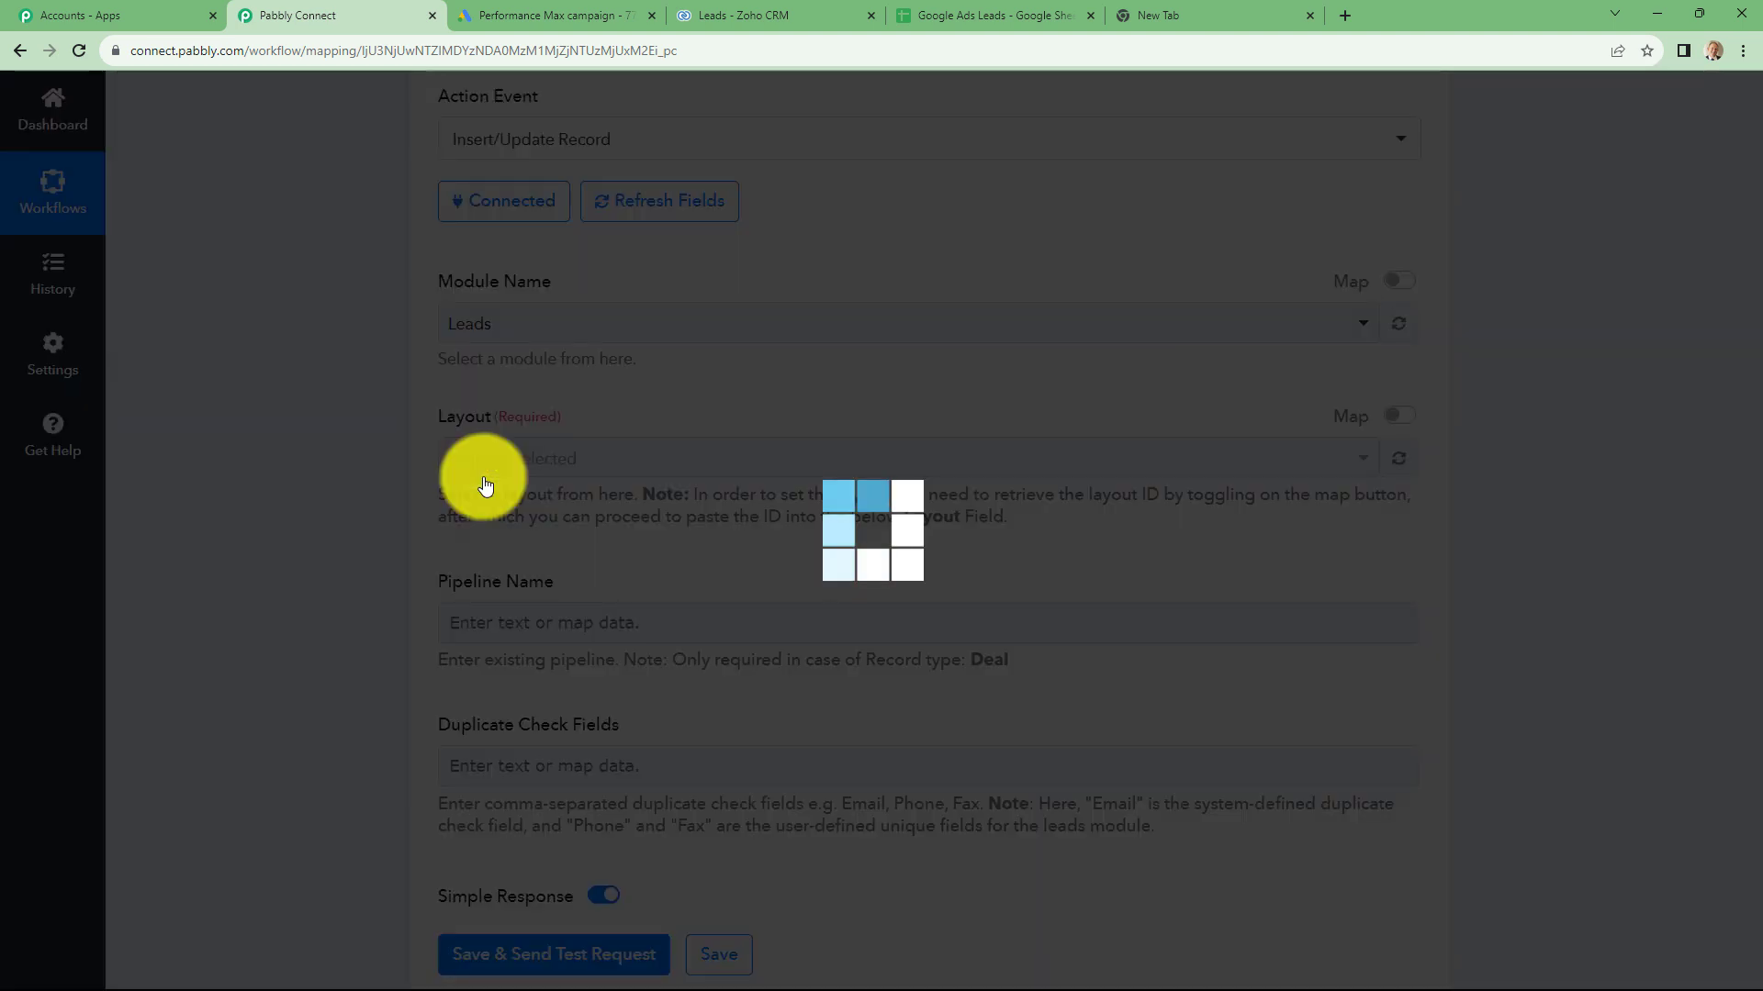
scroll(528, 411, "down", 1)
scroll(525, 404, "down", 2)
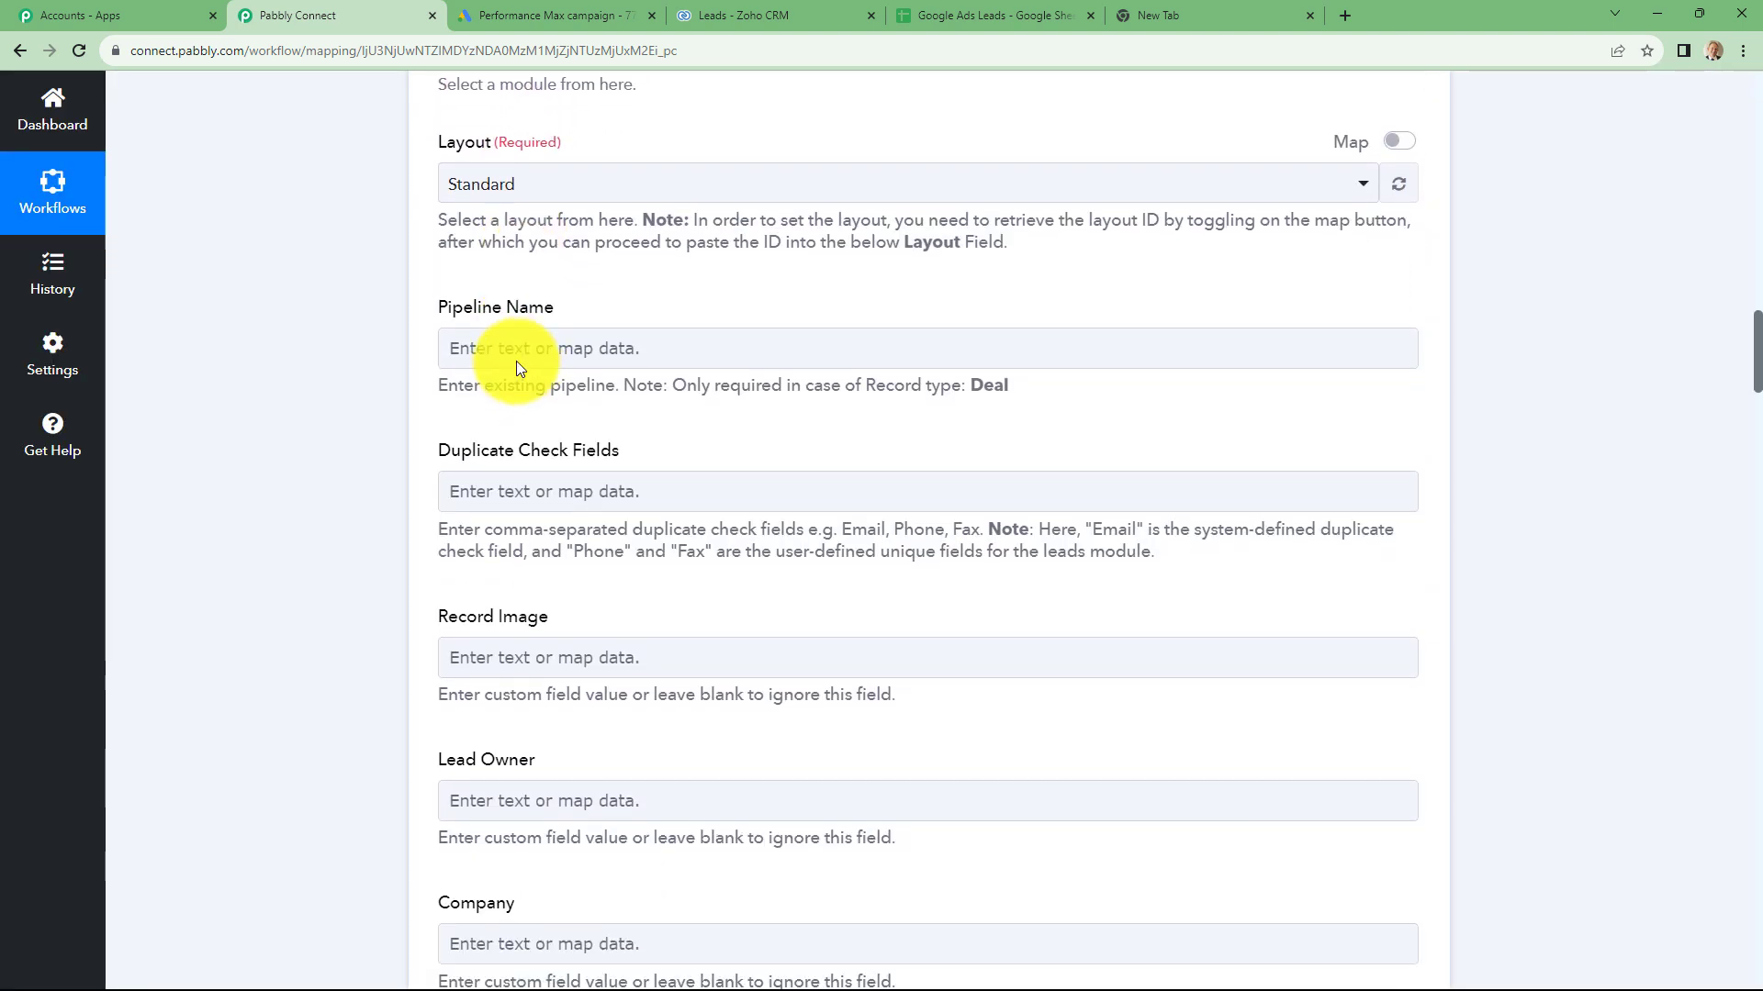
left_click(538, 182)
left_click(358, 312)
scroll(576, 361, "down", 1)
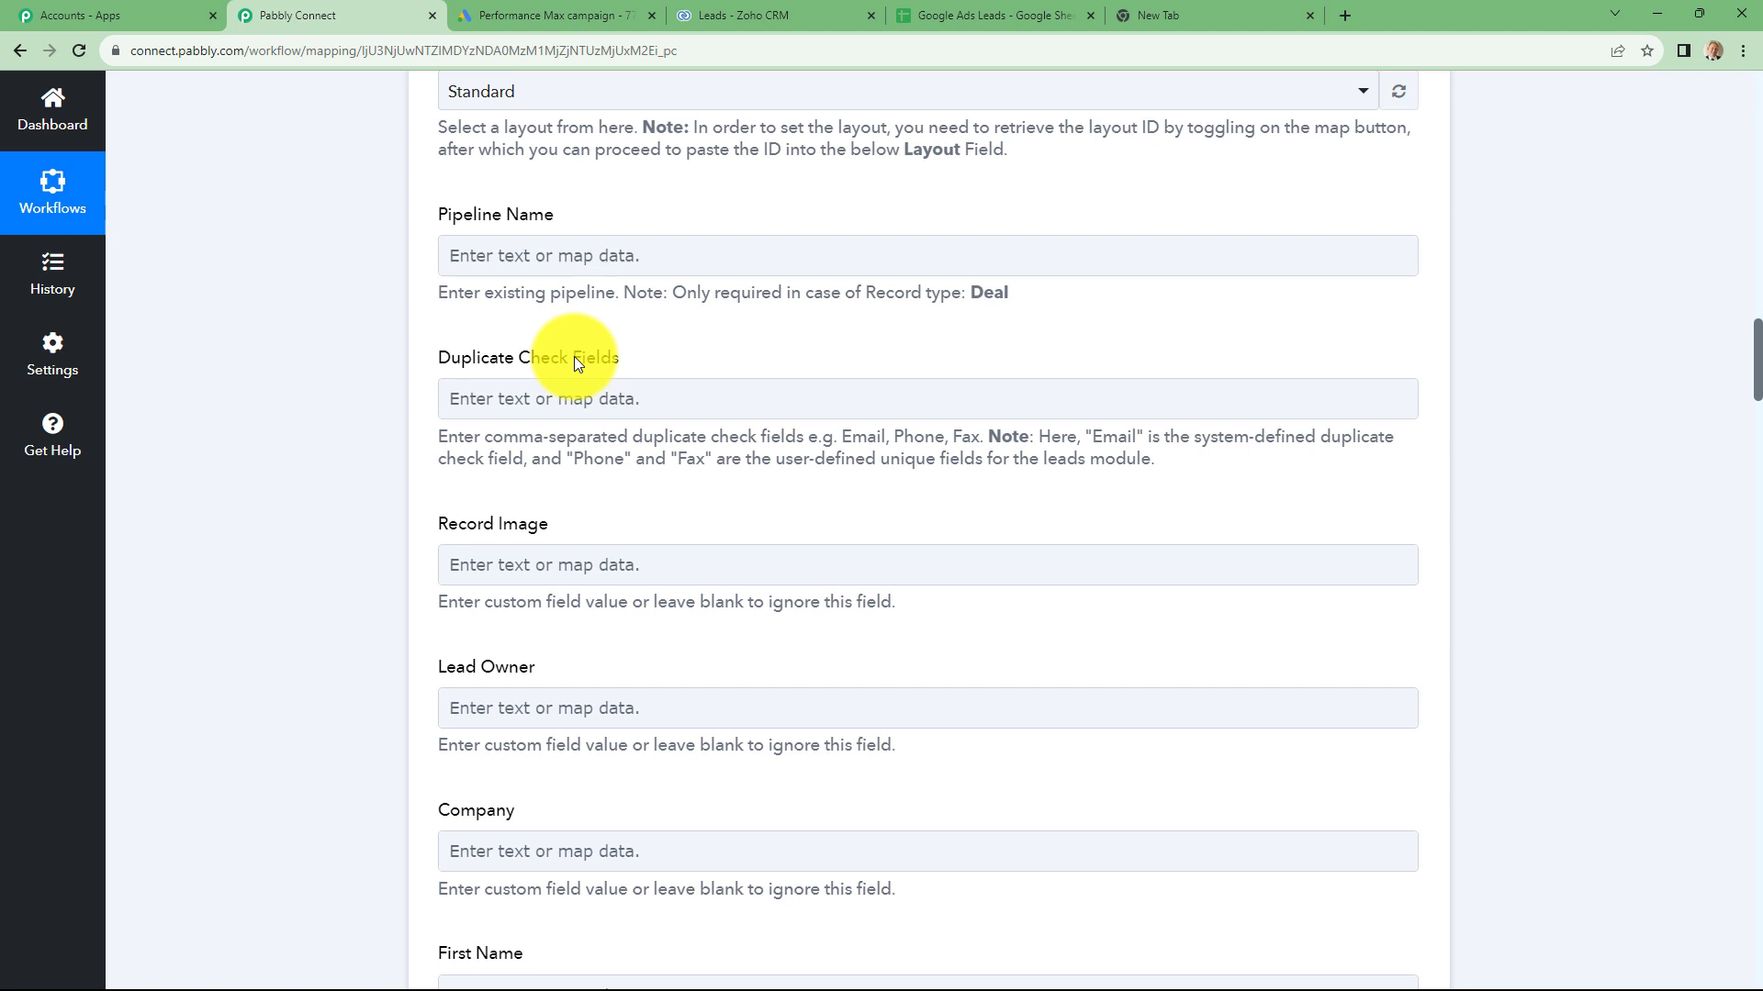
Map the lead's First Name field to User Column Data 0 String Value from the Google Ads trigger
scroll(583, 441, "down", 8)
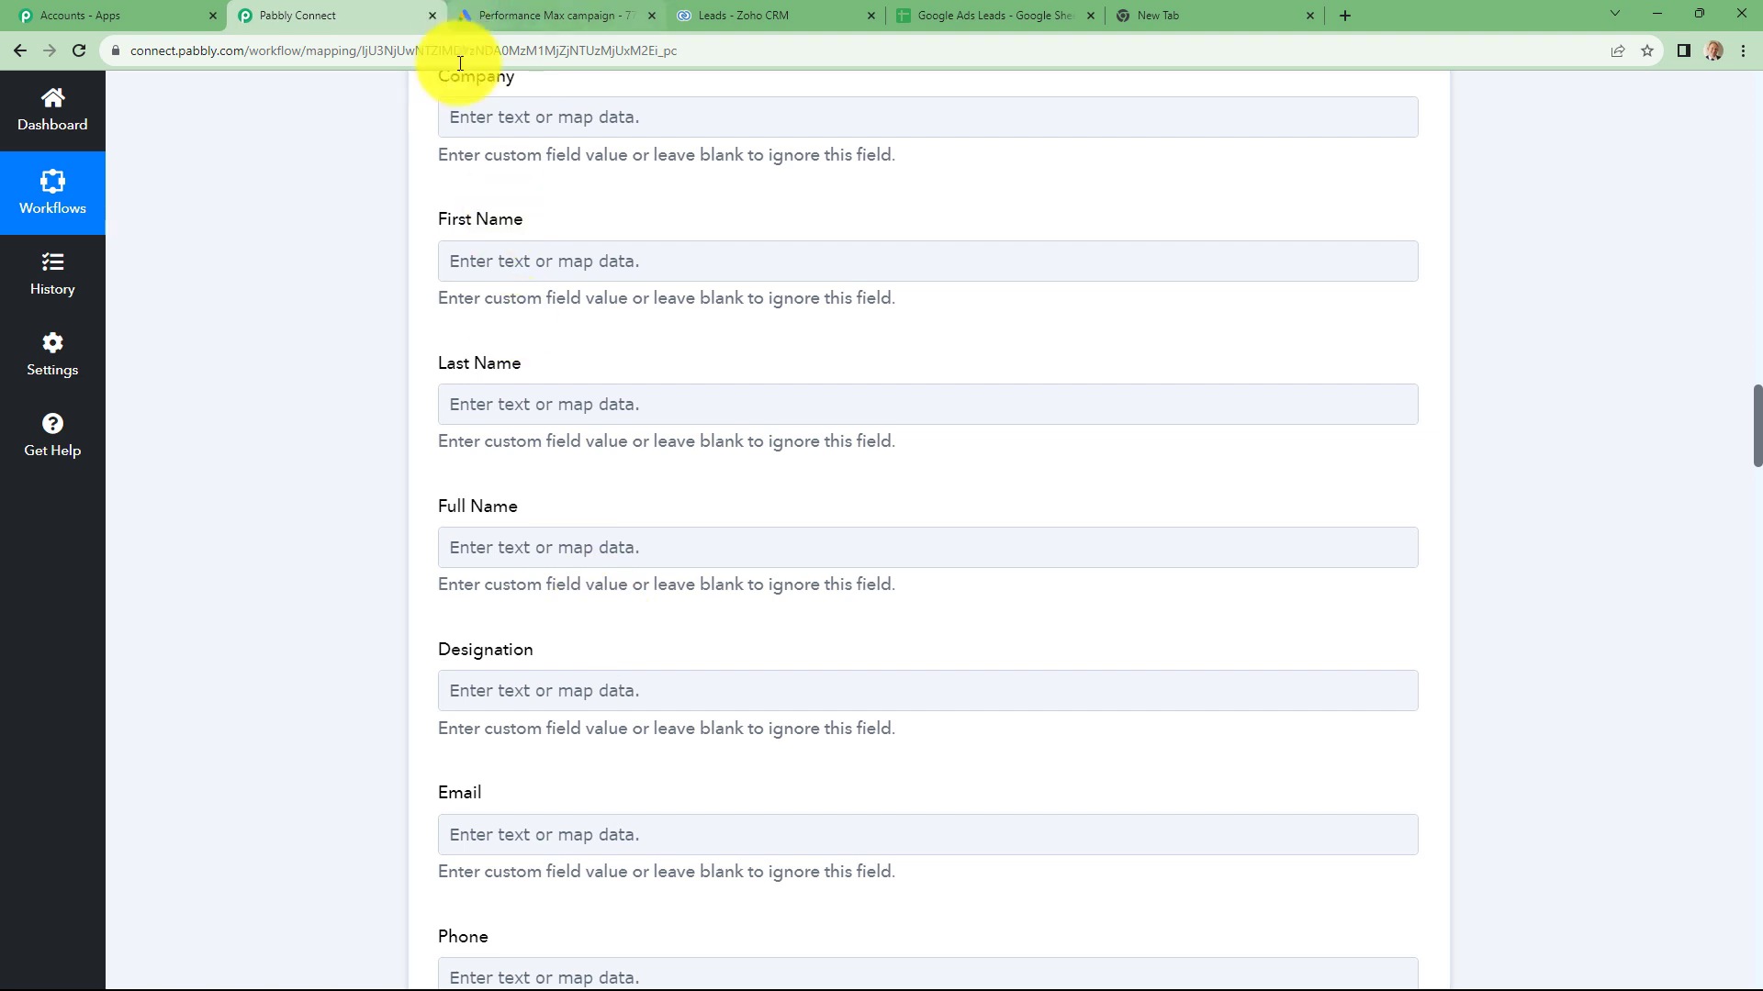
left_click(536, 263)
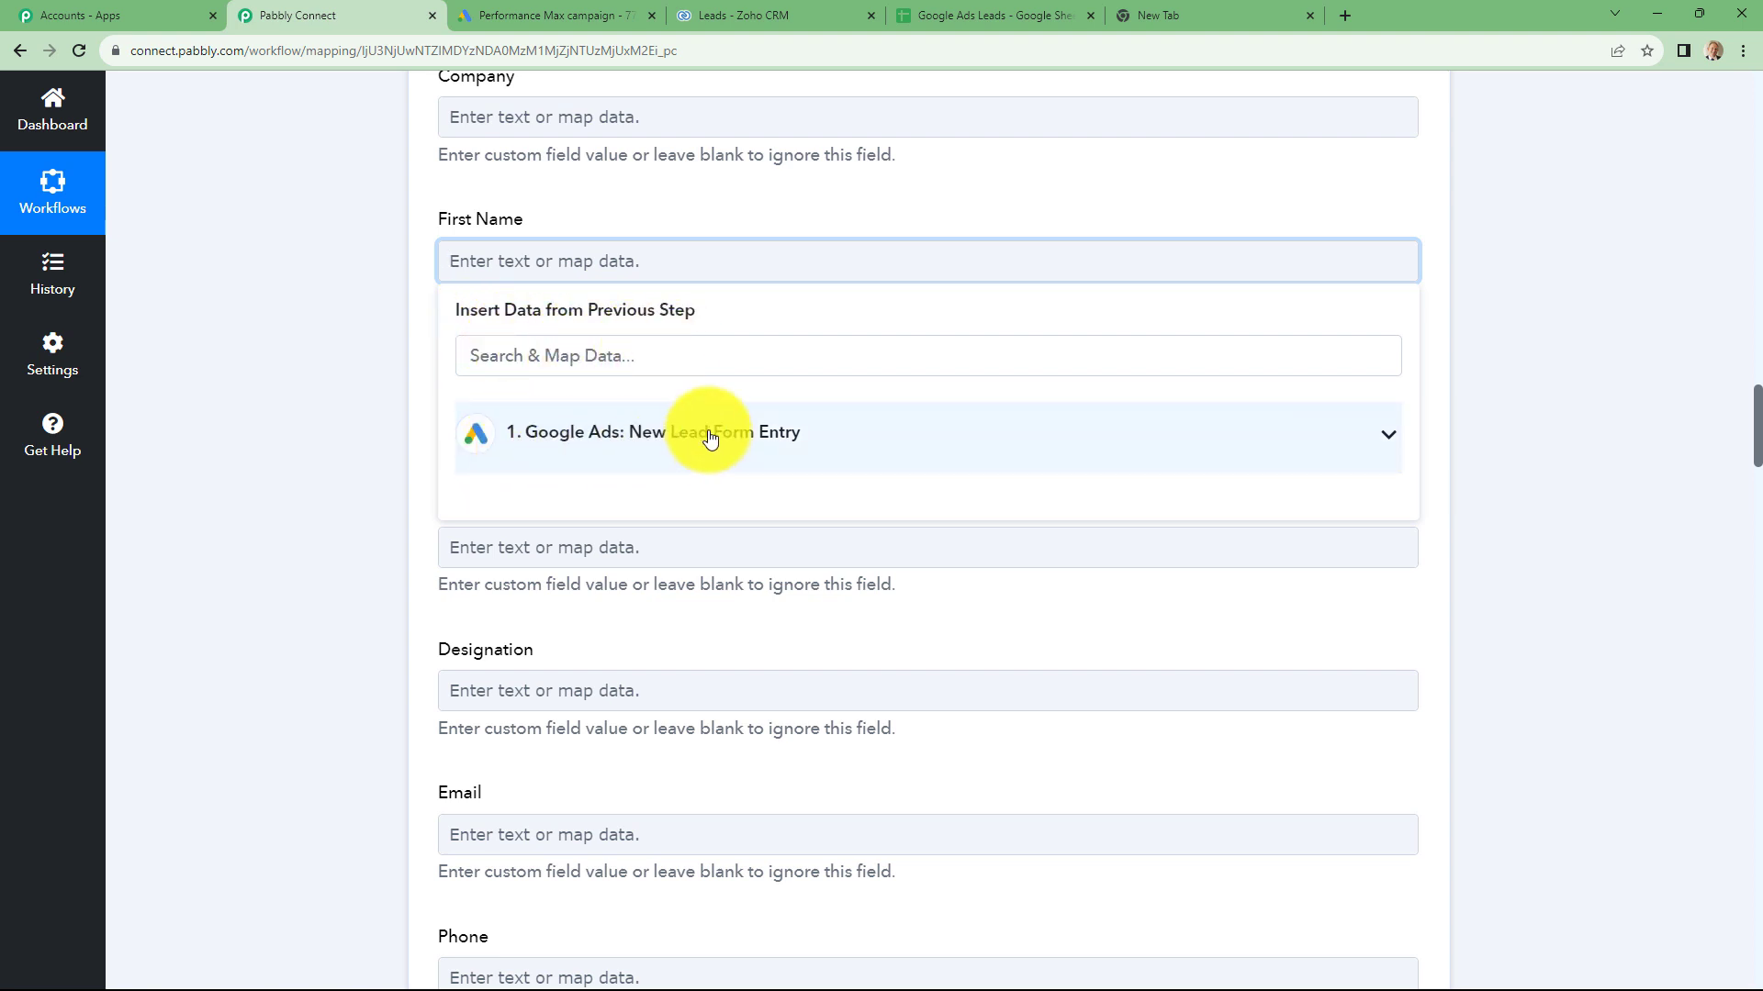
left_click(631, 447)
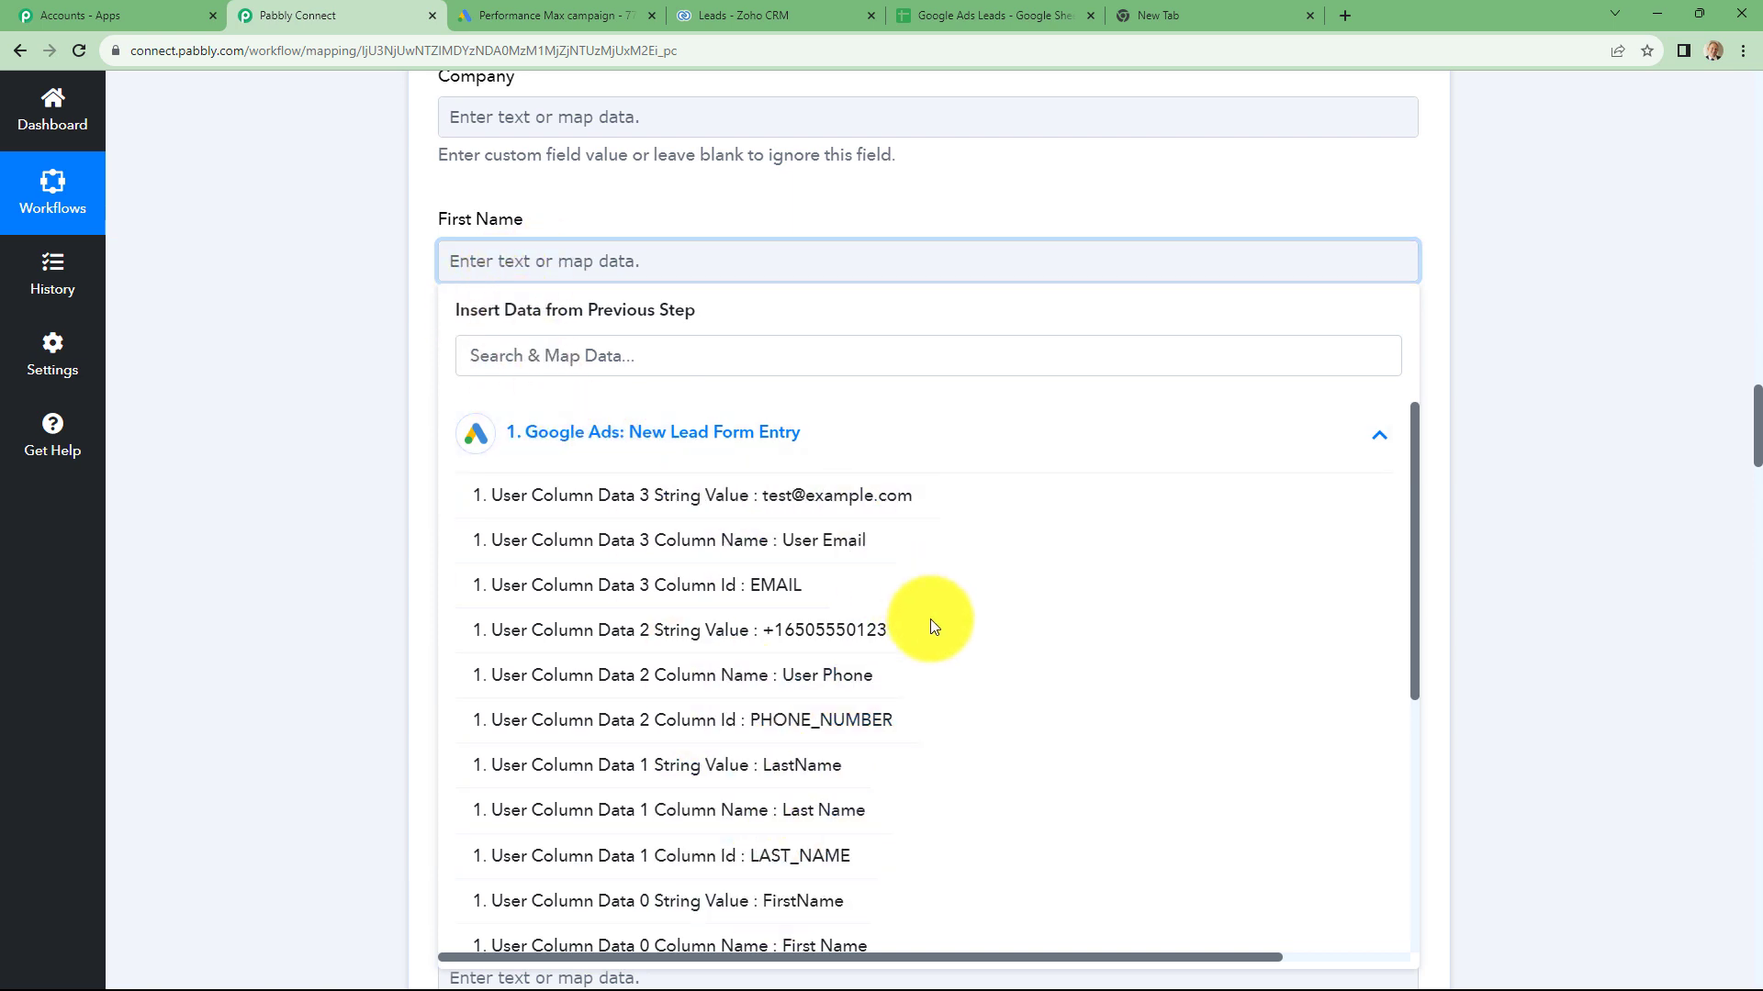
scroll(933, 703, "down", 2)
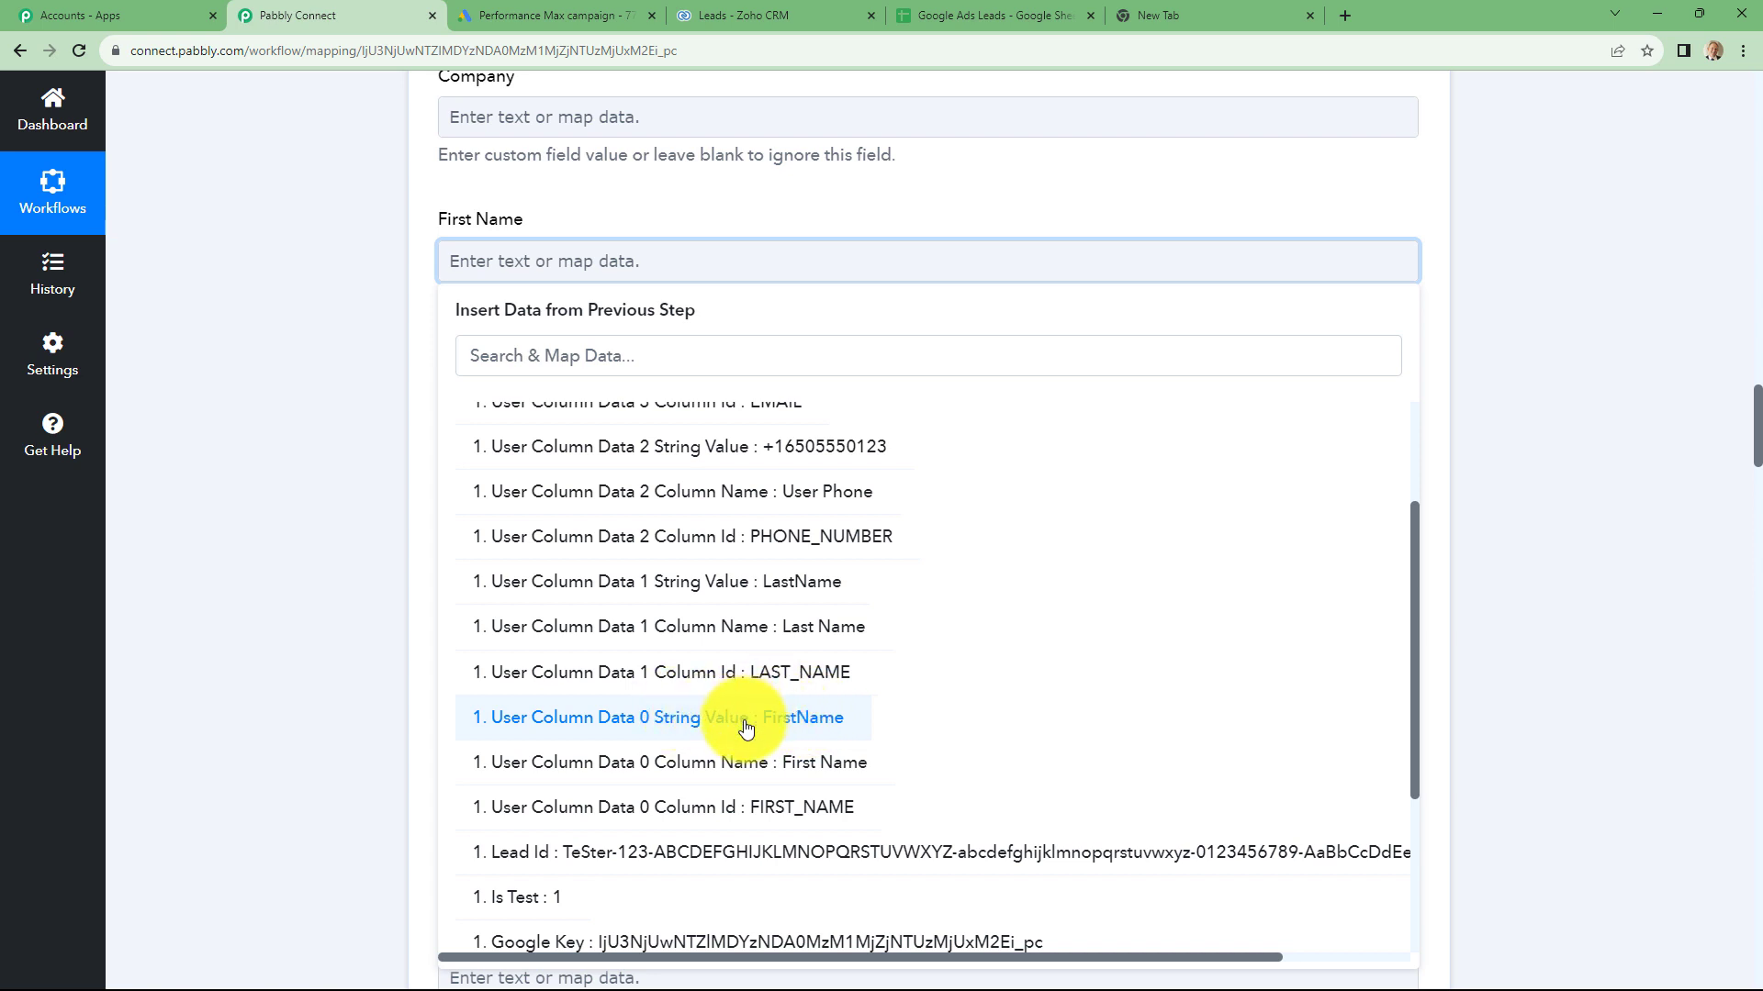
left_click(801, 722)
left_click(1627, 498)
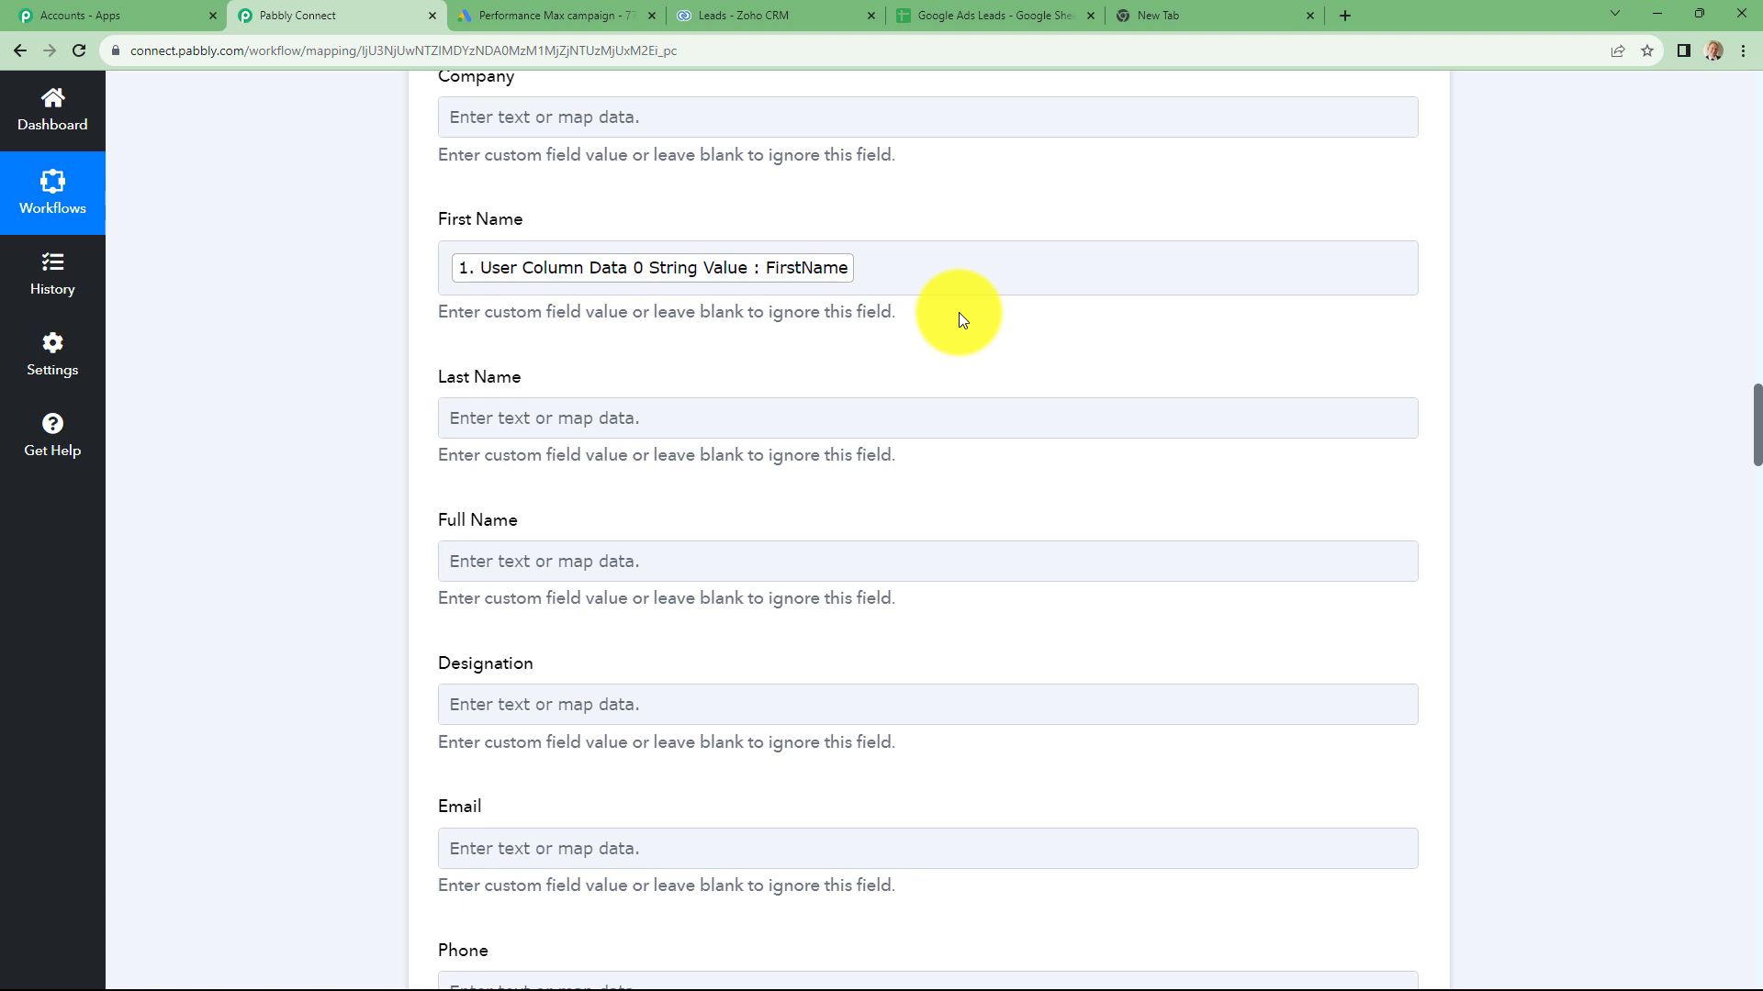
Map the lead's Last Name field to User Column Data 1 String Value from the Google Ads trigger
scroll(959, 312, "down", 3)
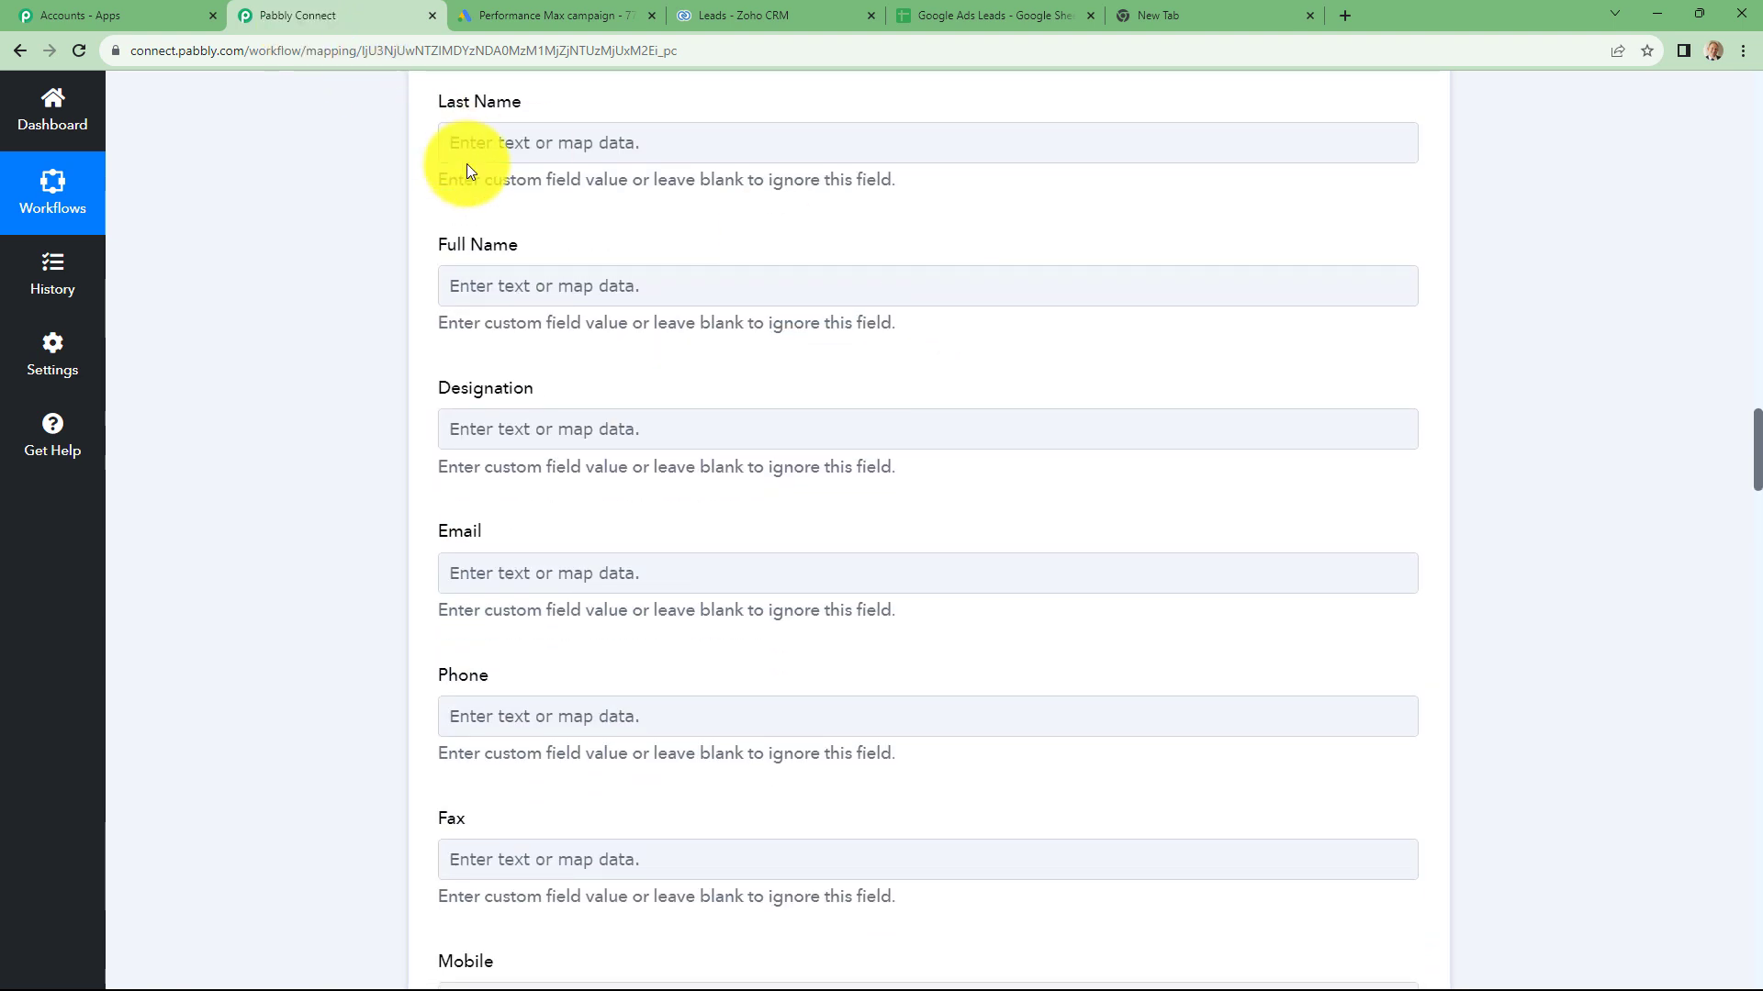
left_click(496, 142)
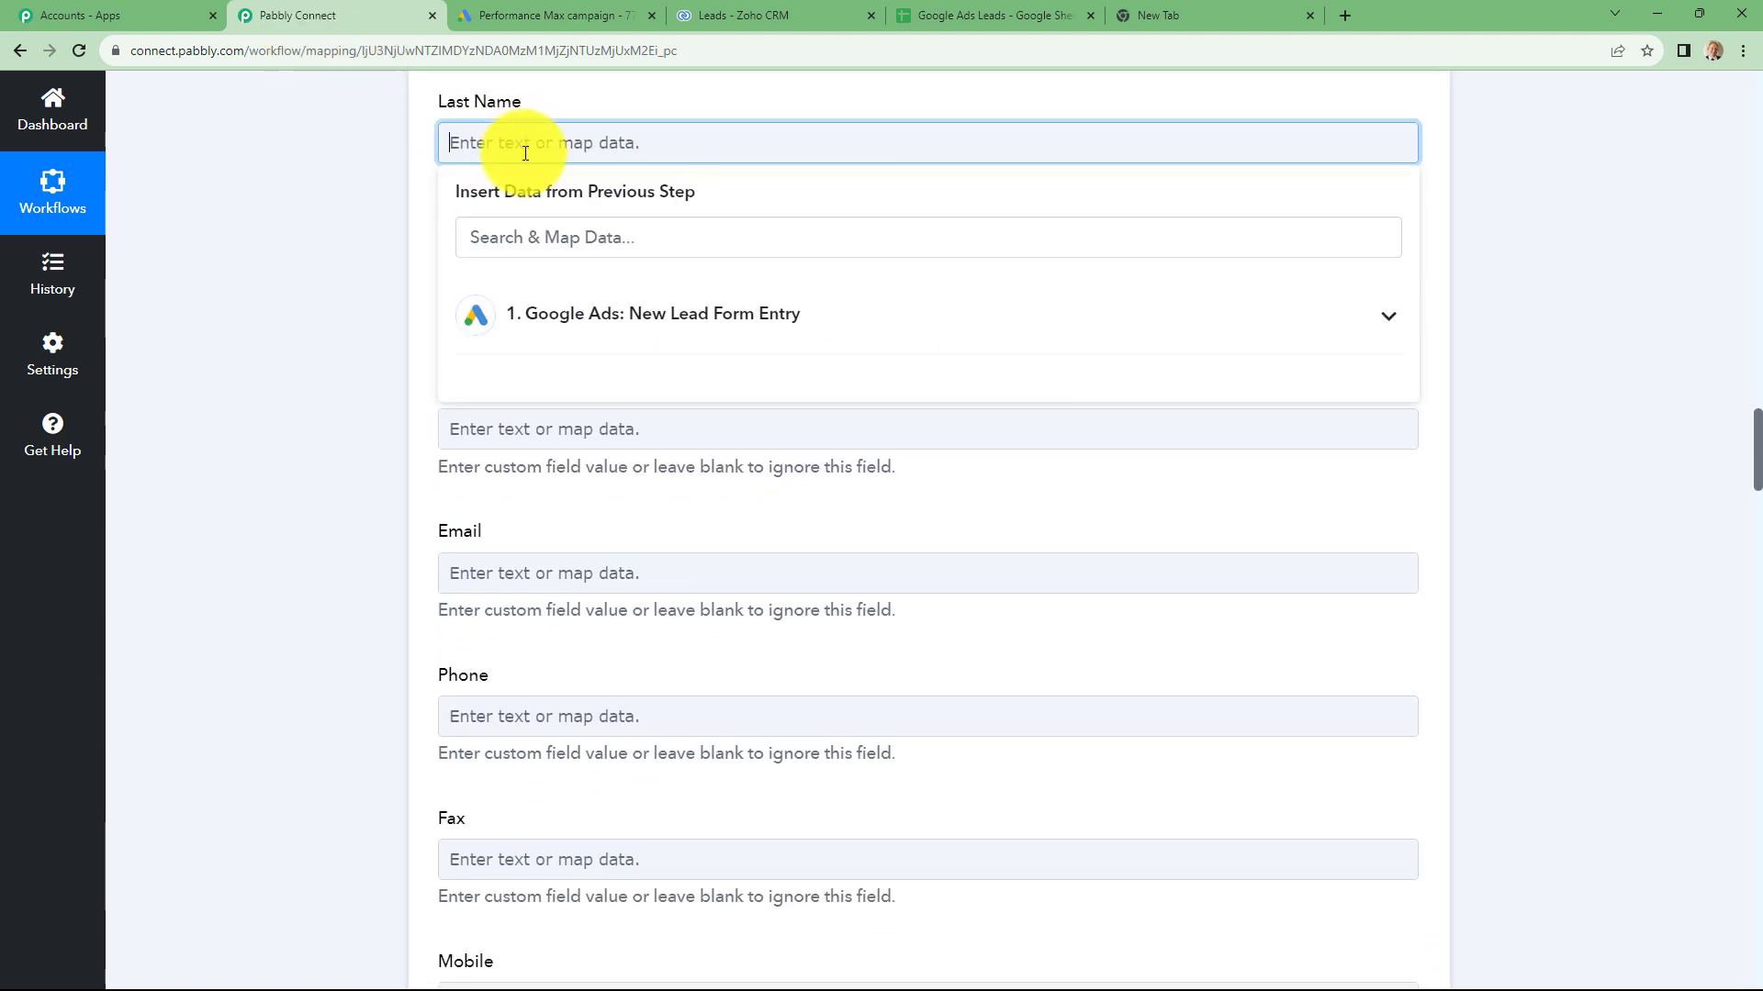
left_click(567, 323)
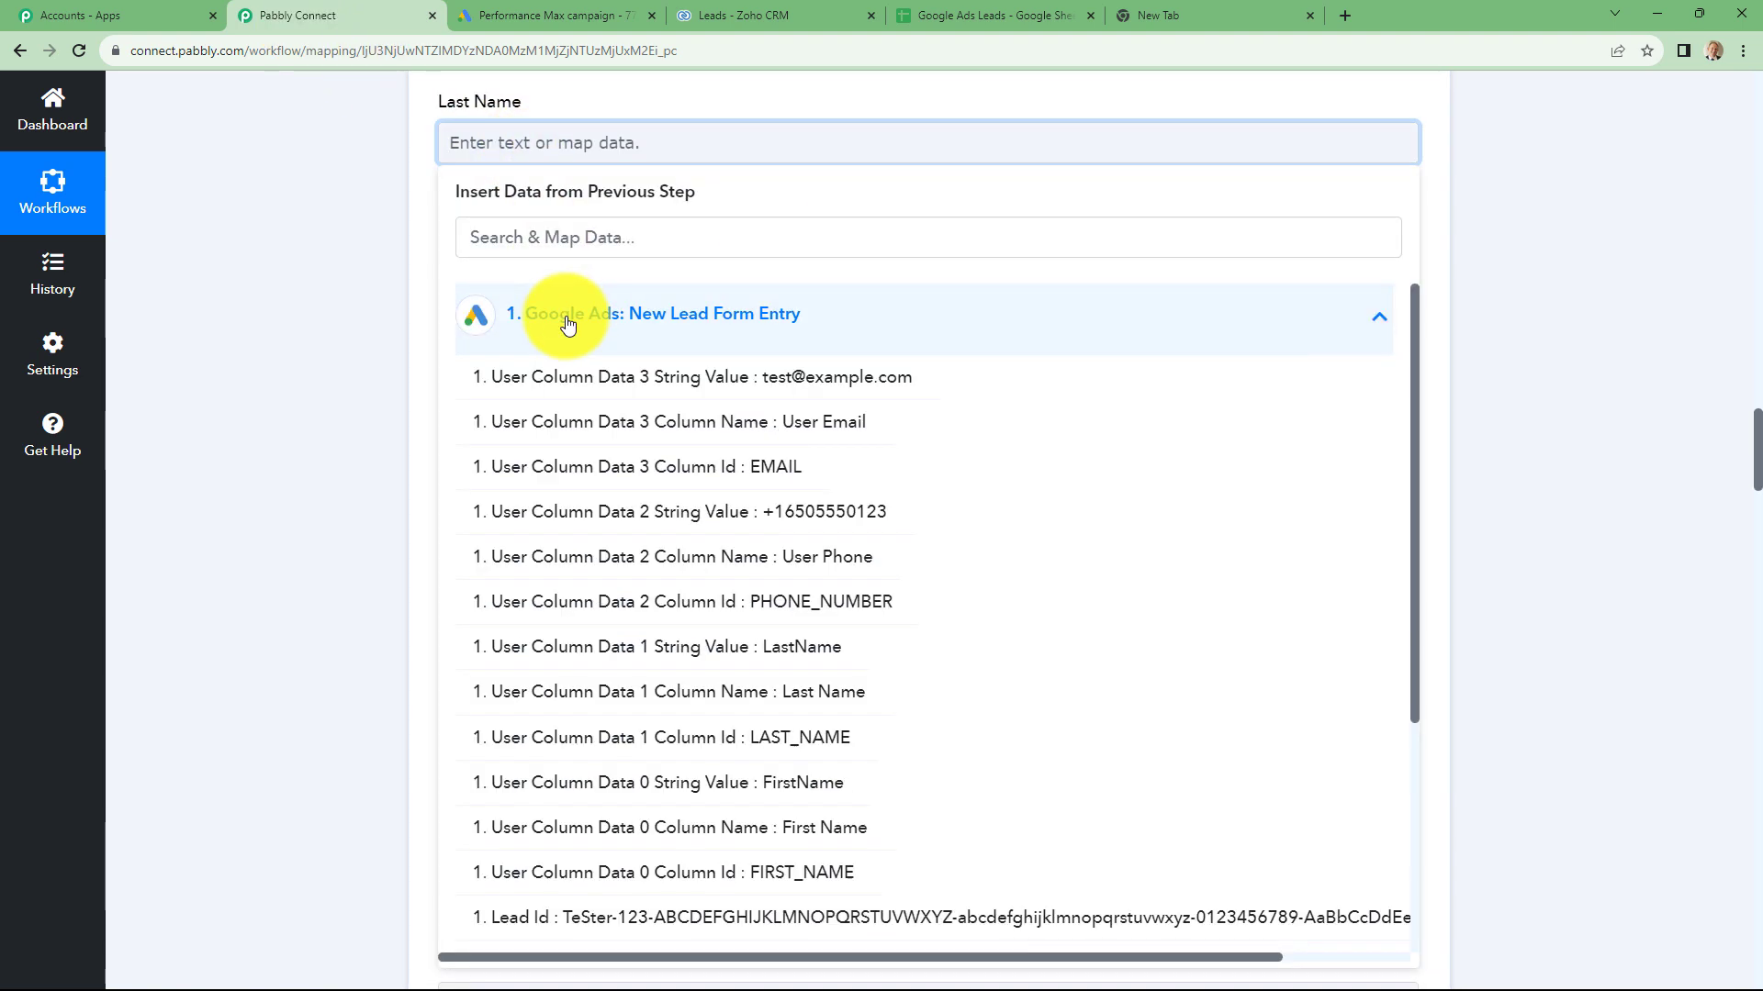
left_click(708, 675)
Map the lead's Email field to User Column Data 3 String Value from the Google Ads trigger
scroll(959, 383, "down", 2)
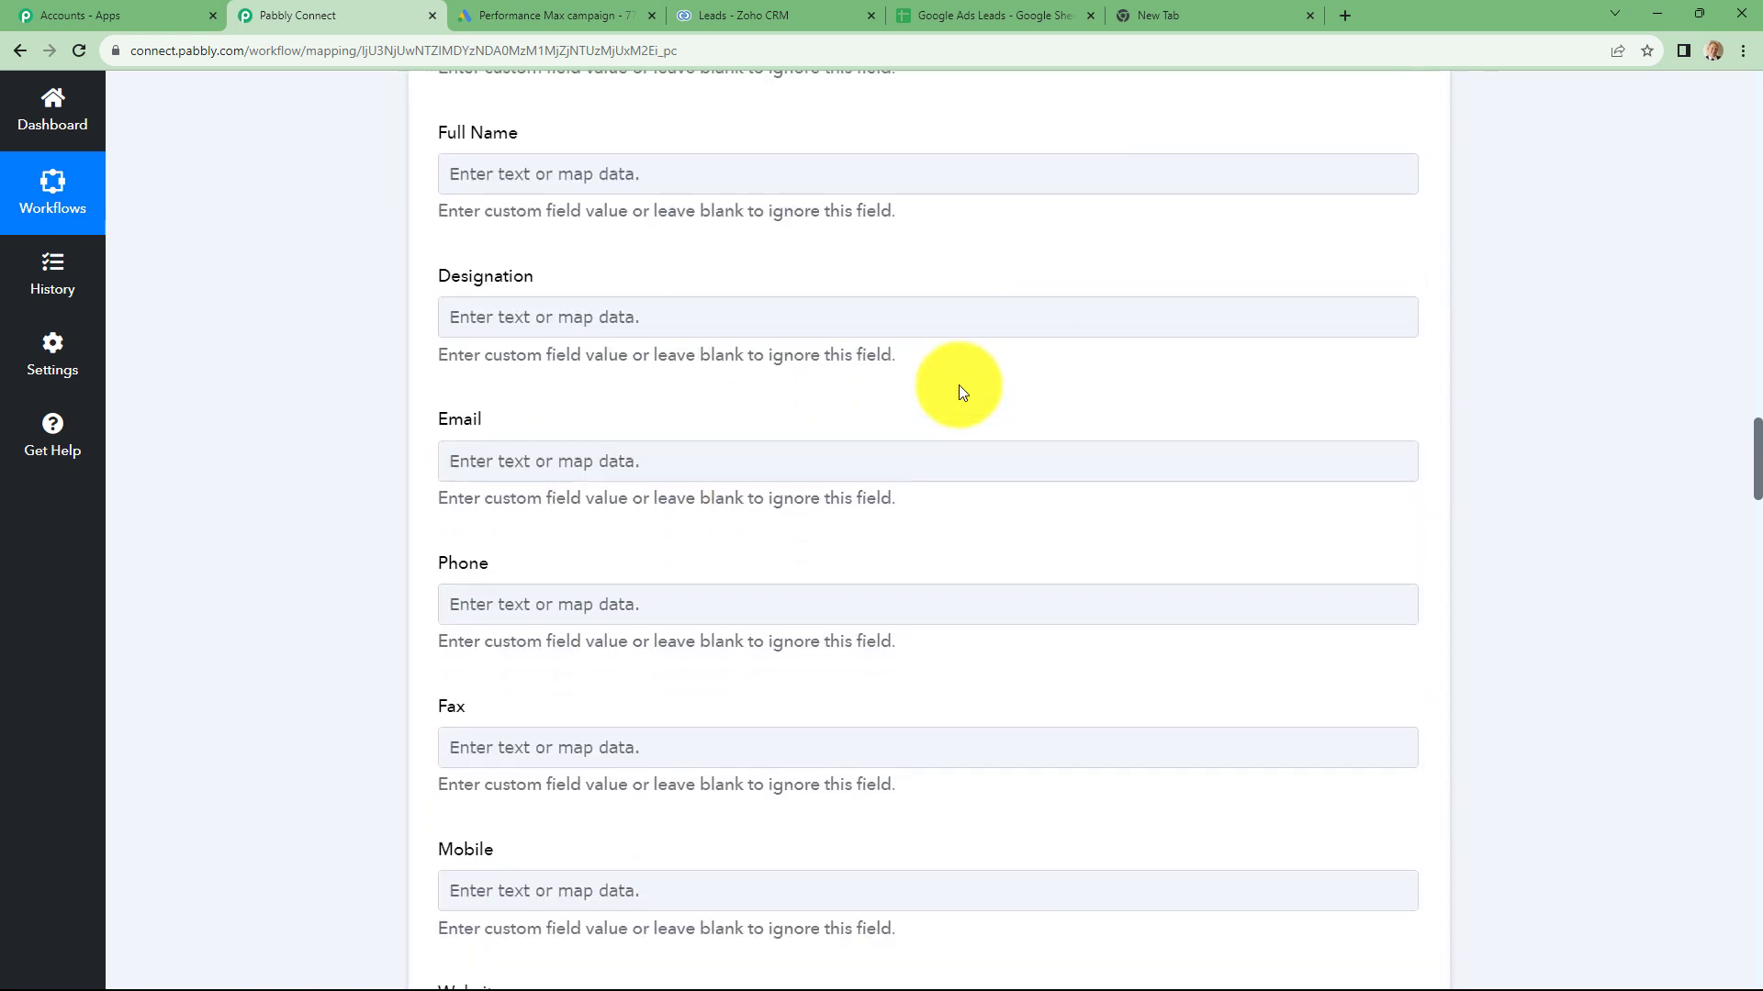
scroll(958, 384, "down", 2)
left_click(712, 315)
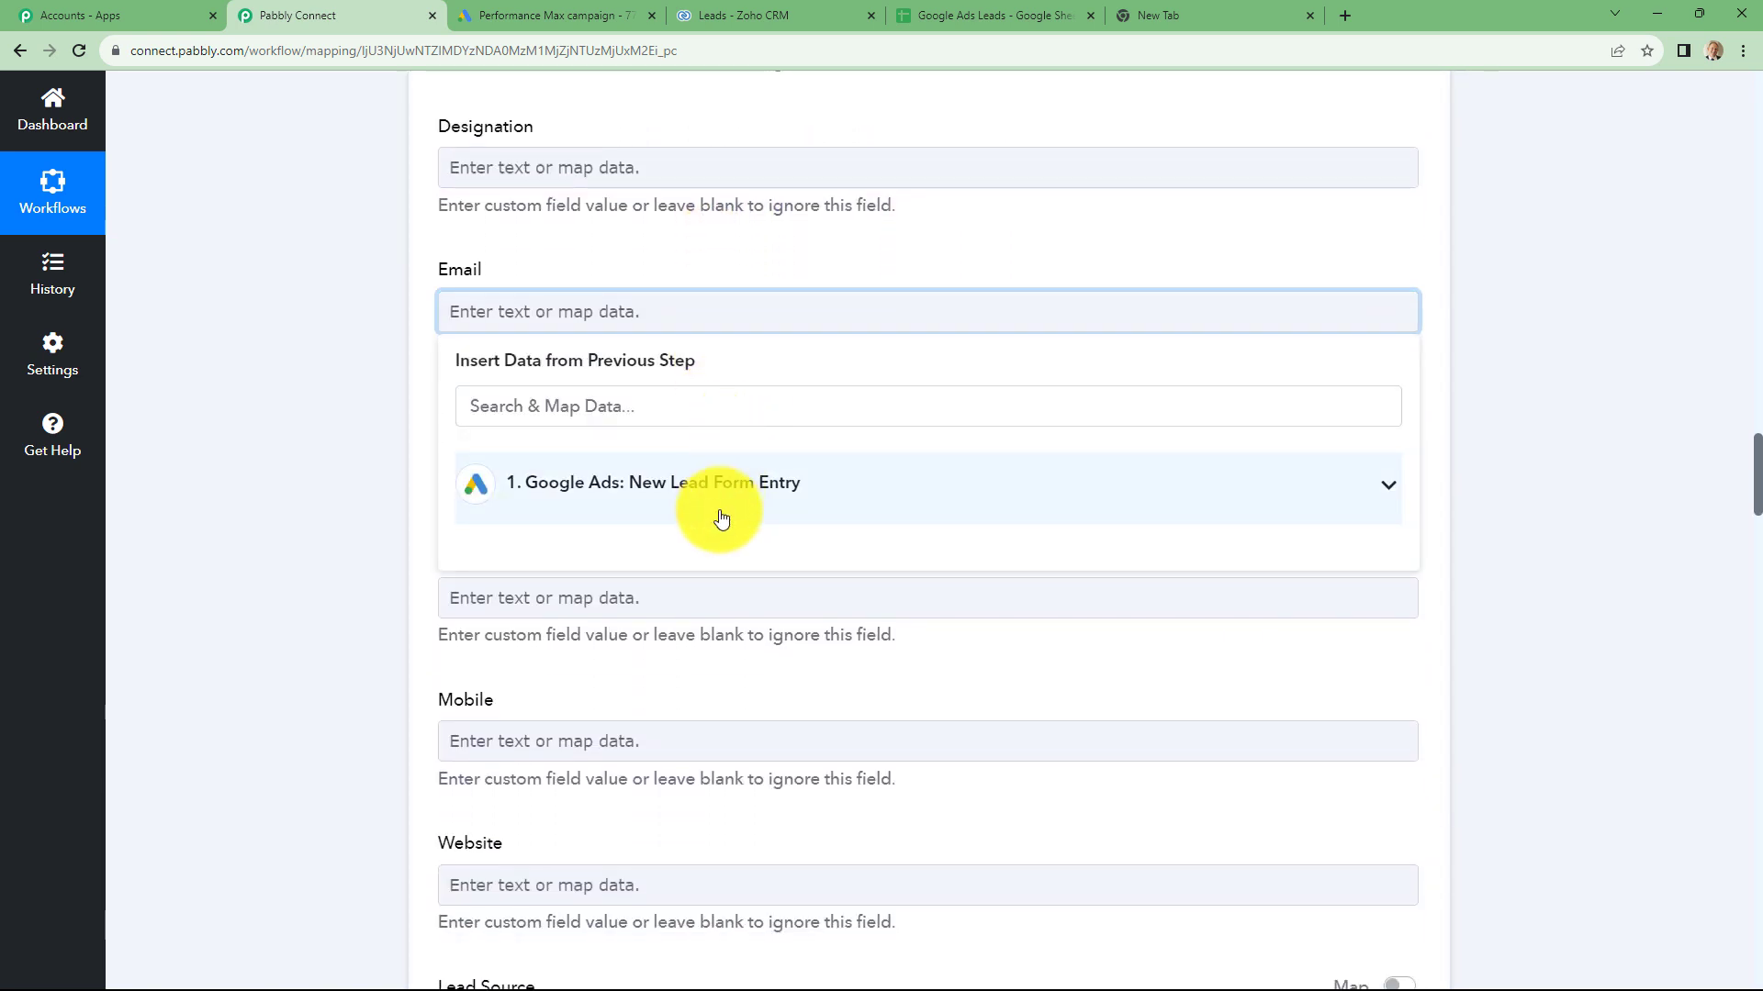
left_click(721, 519)
left_click(805, 553)
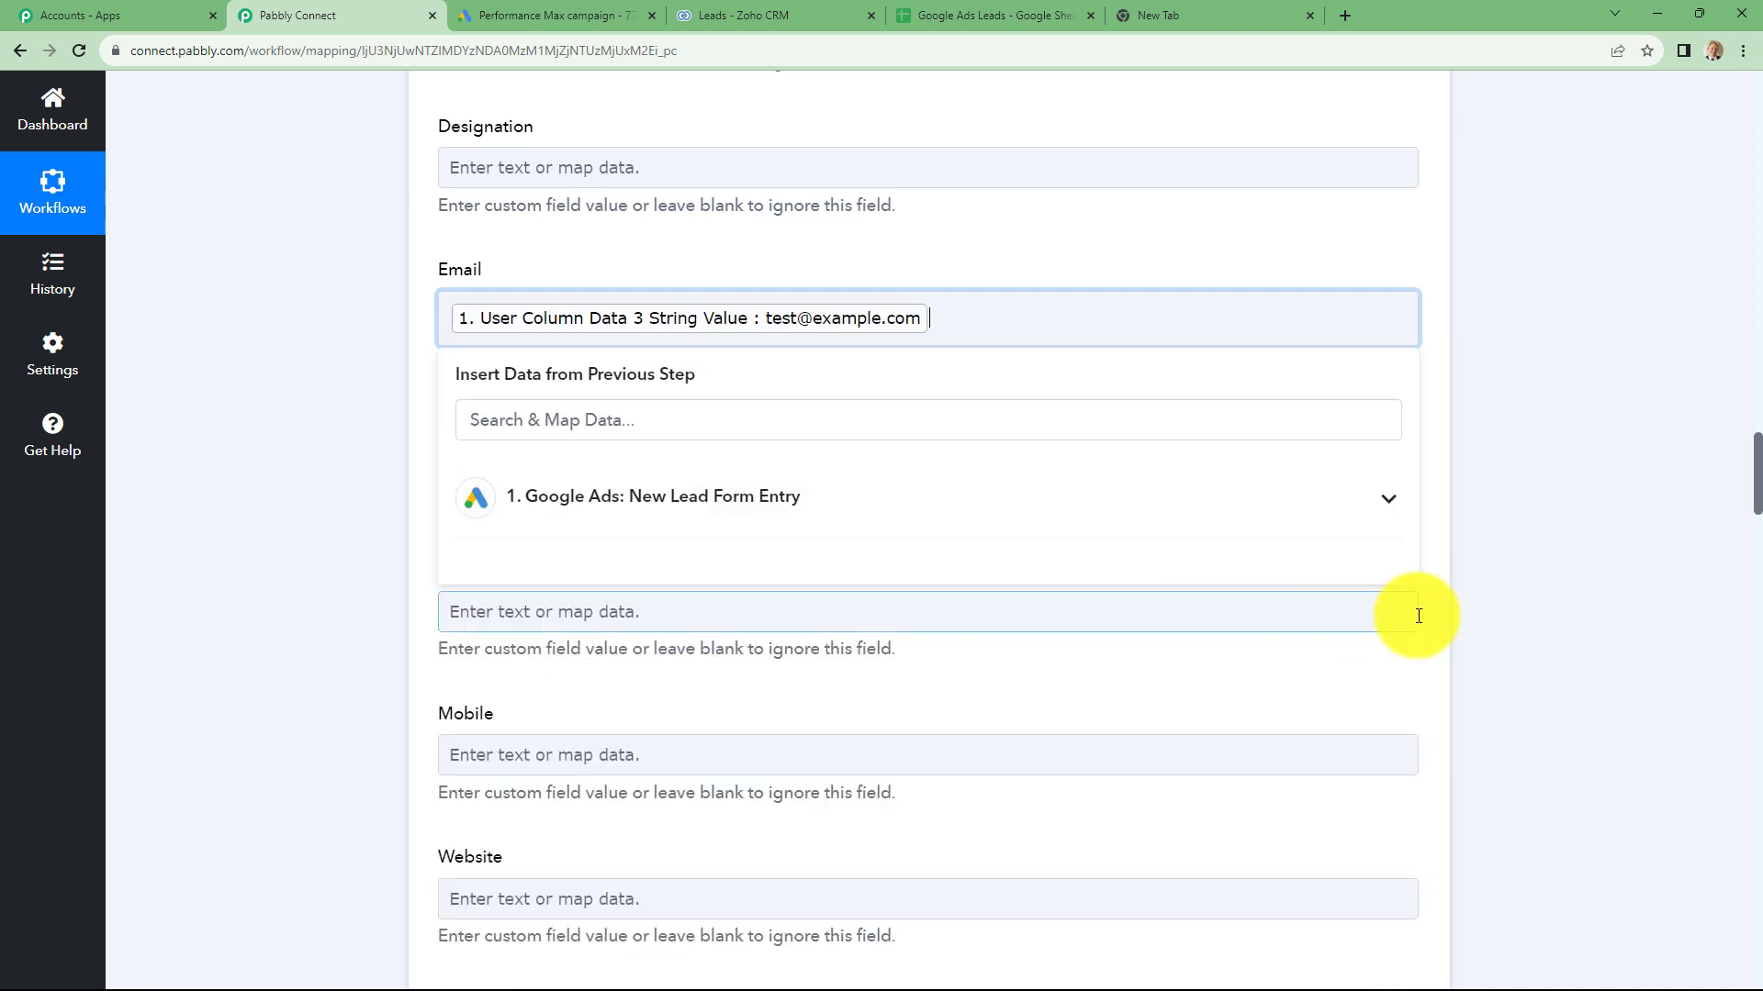
left_click(1522, 582)
Map the lead's Phone field to User Column Data 2 String Value from the Google Ads trigger
scroll(1230, 571, "down", 3)
left_click(452, 192)
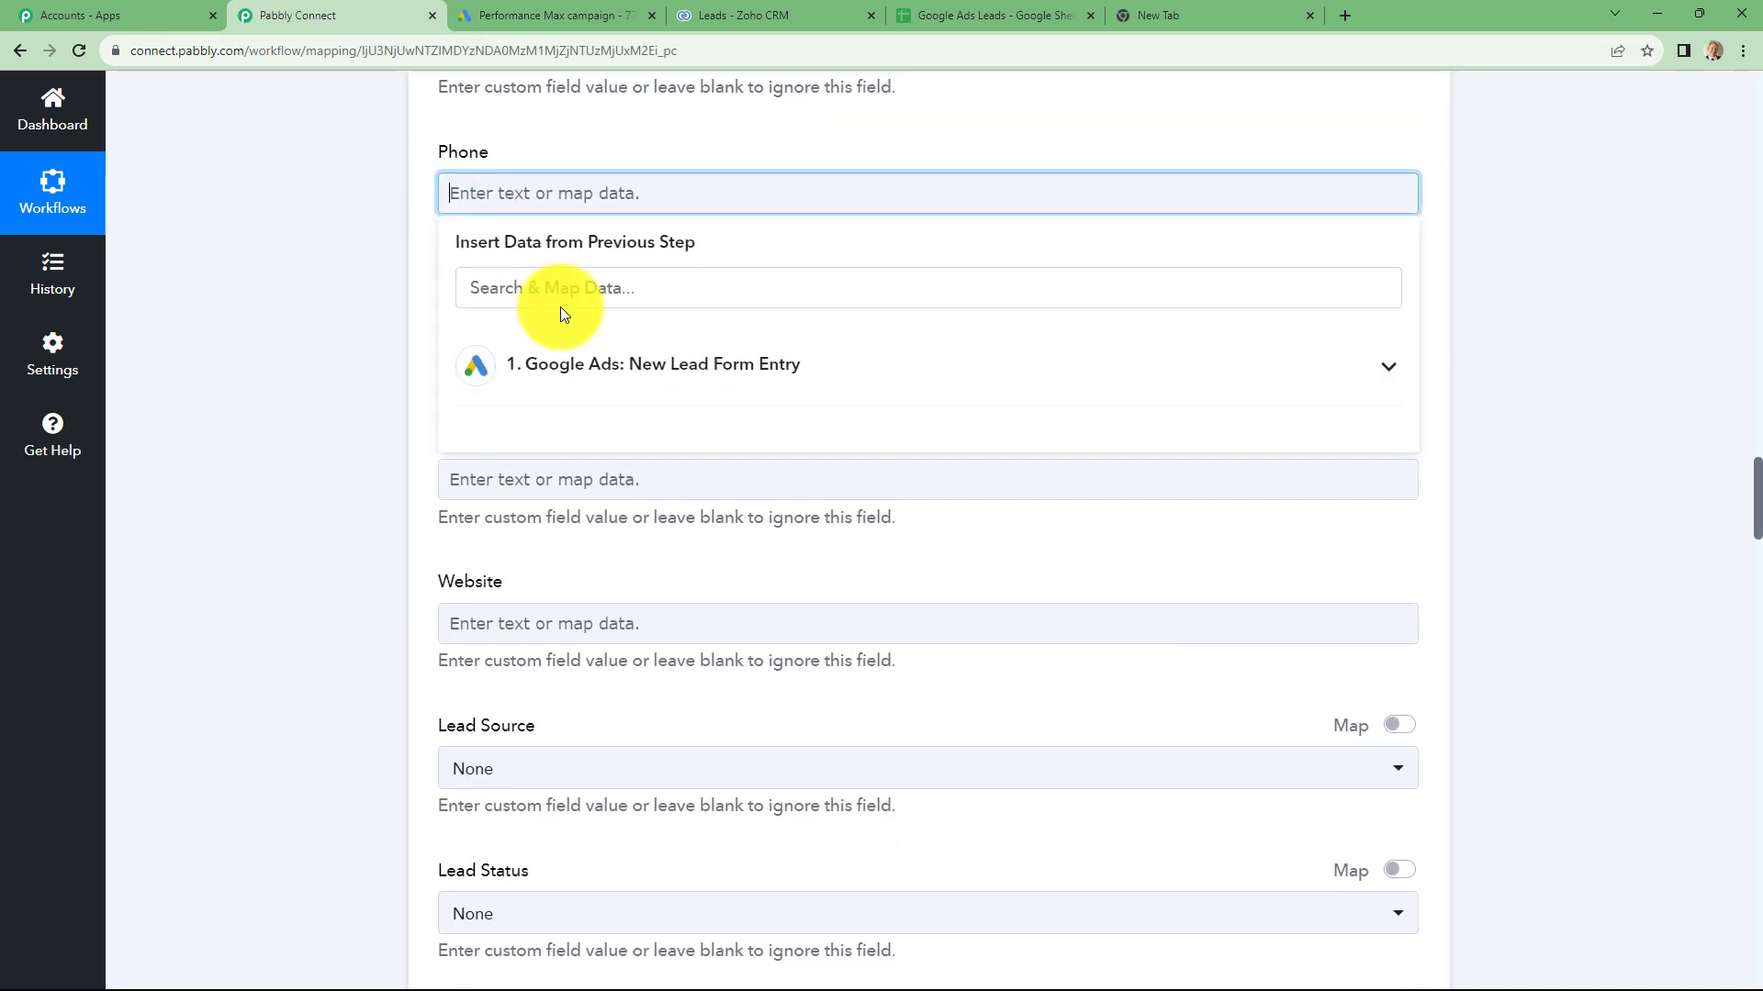
left_click(629, 377)
left_click(791, 570)
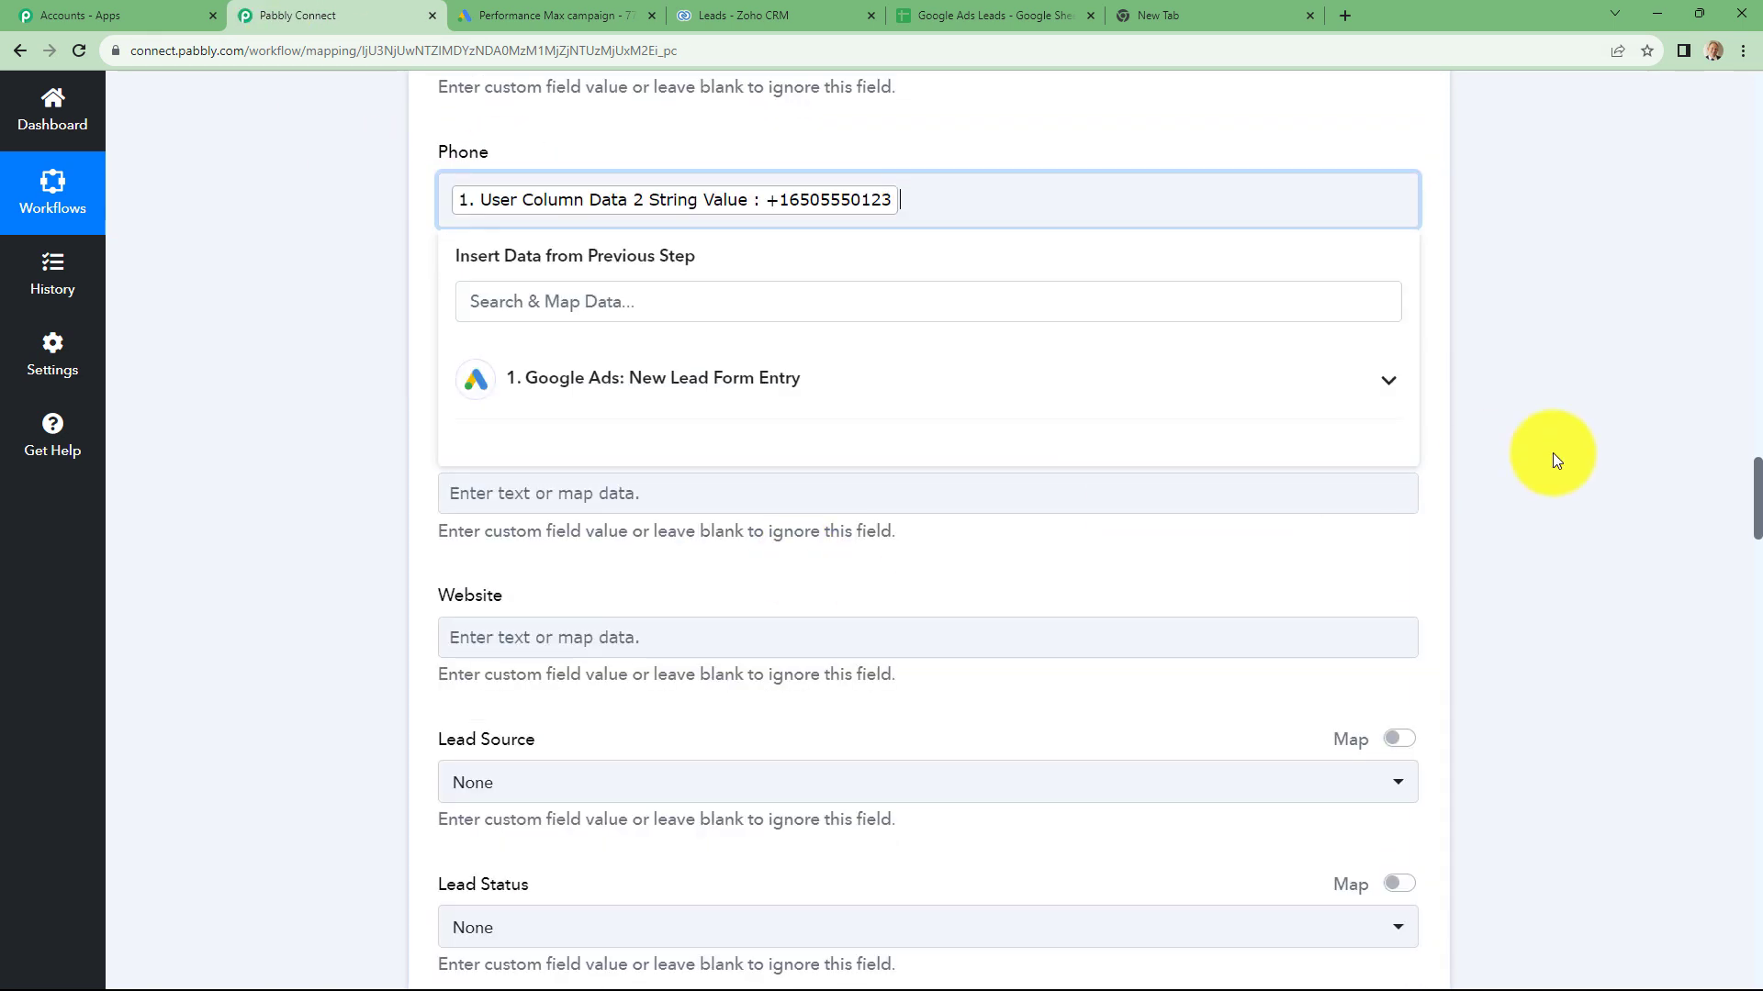
left_click(1553, 454)
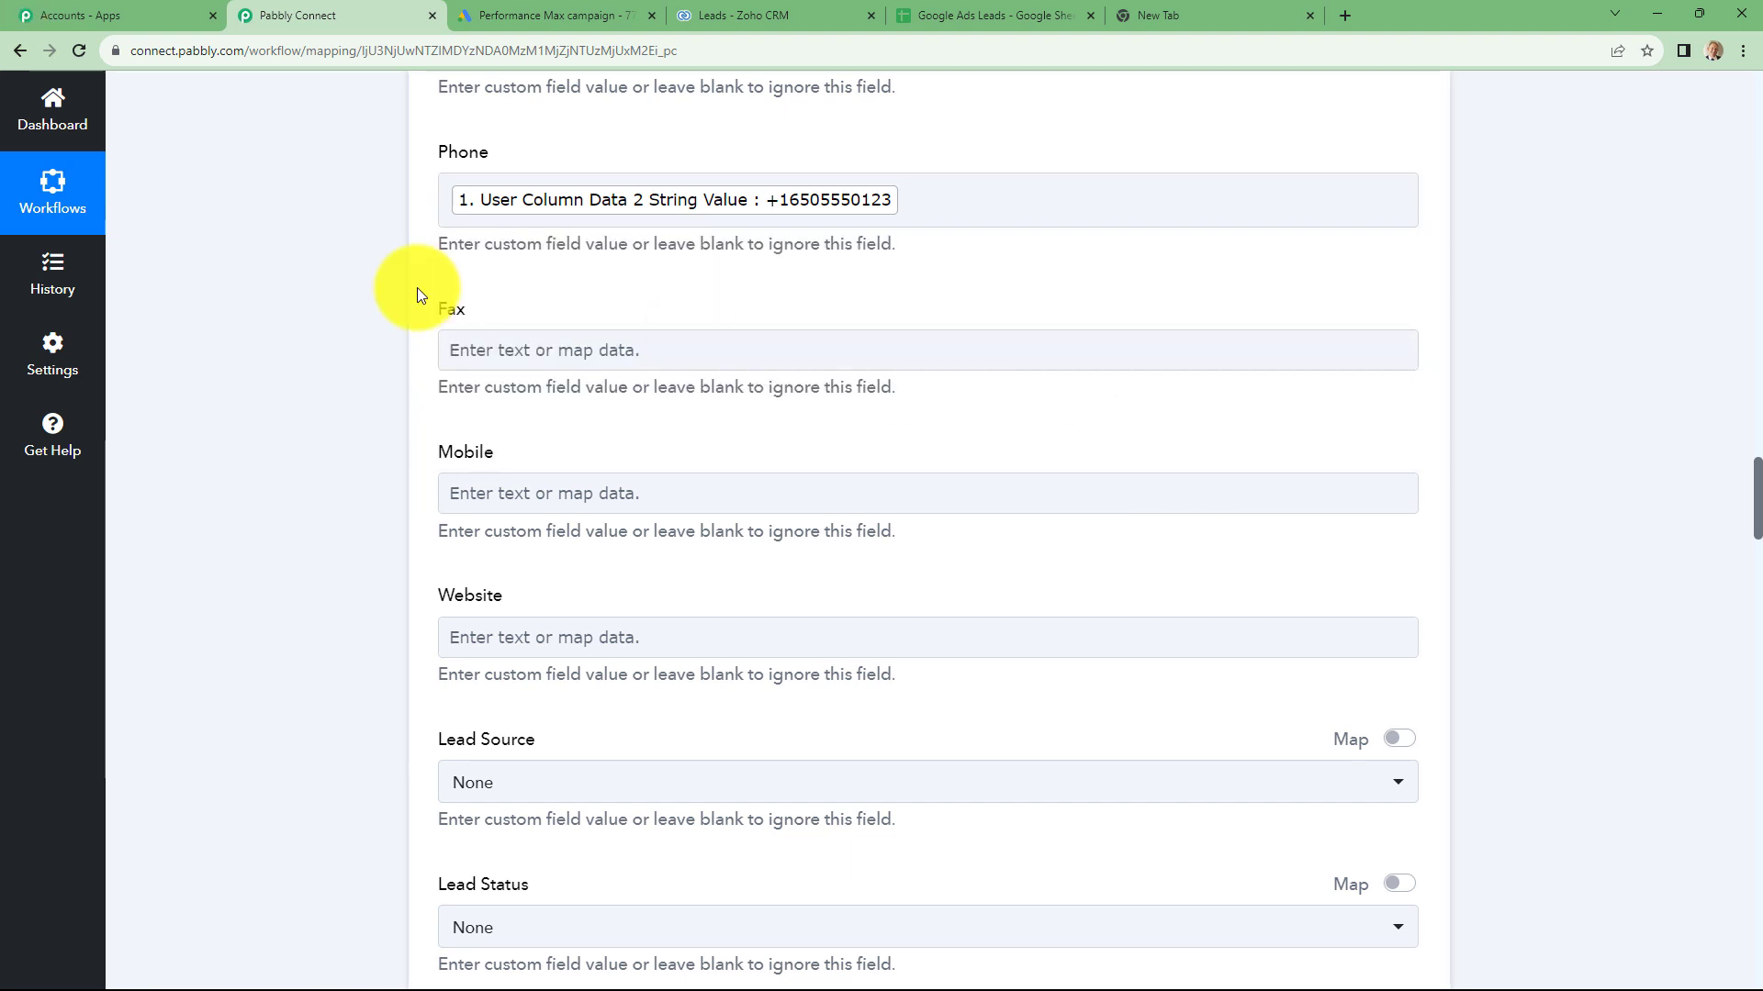
Save the Zoho CRM action with a test request and review the response received
scroll(977, 376, "down", 20)
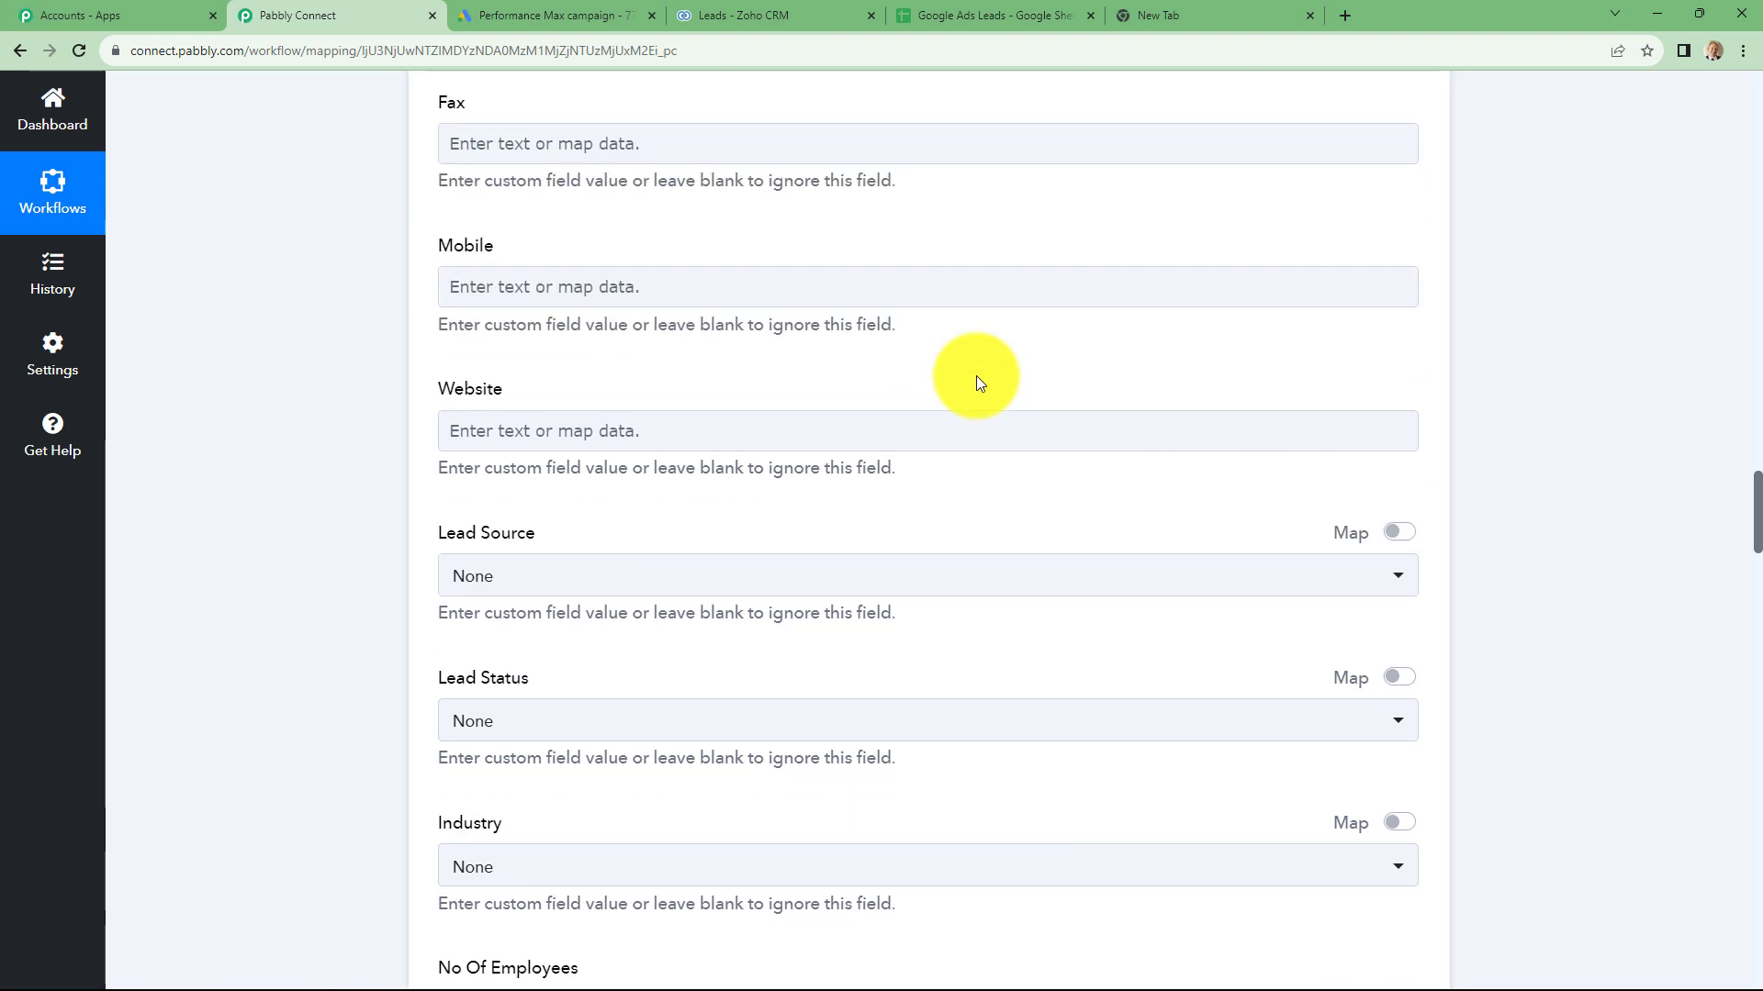
scroll(977, 376, "down", 20)
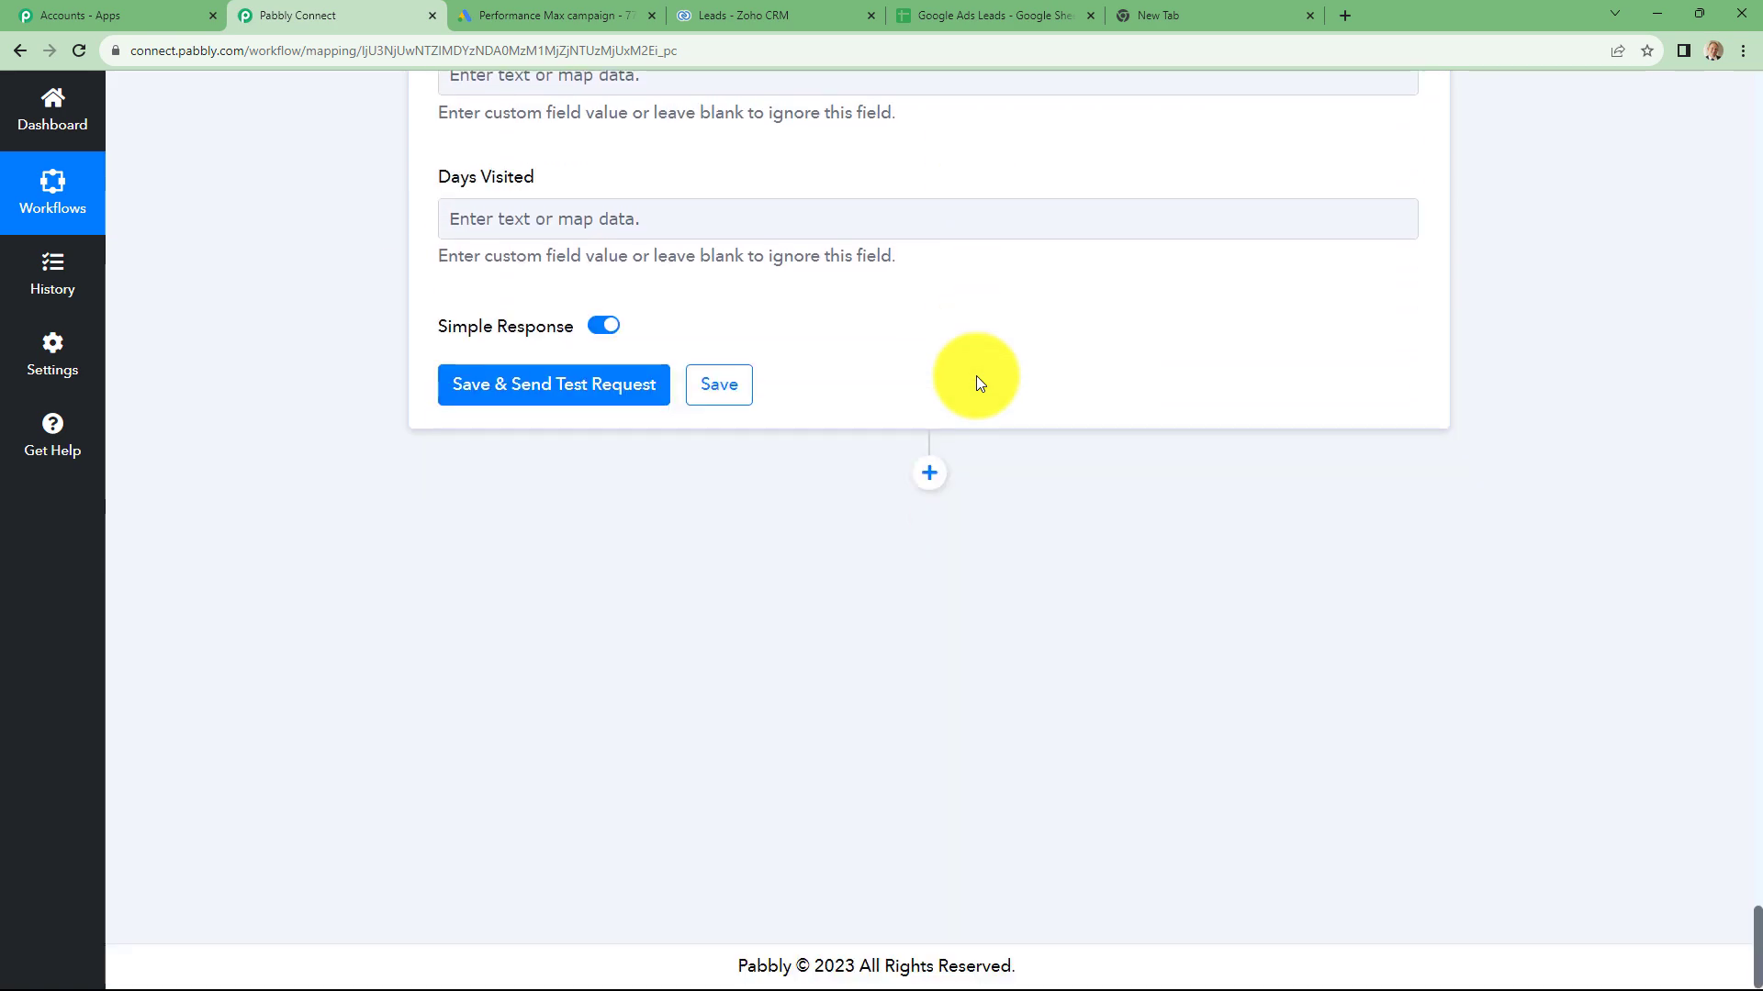
left_click(622, 393)
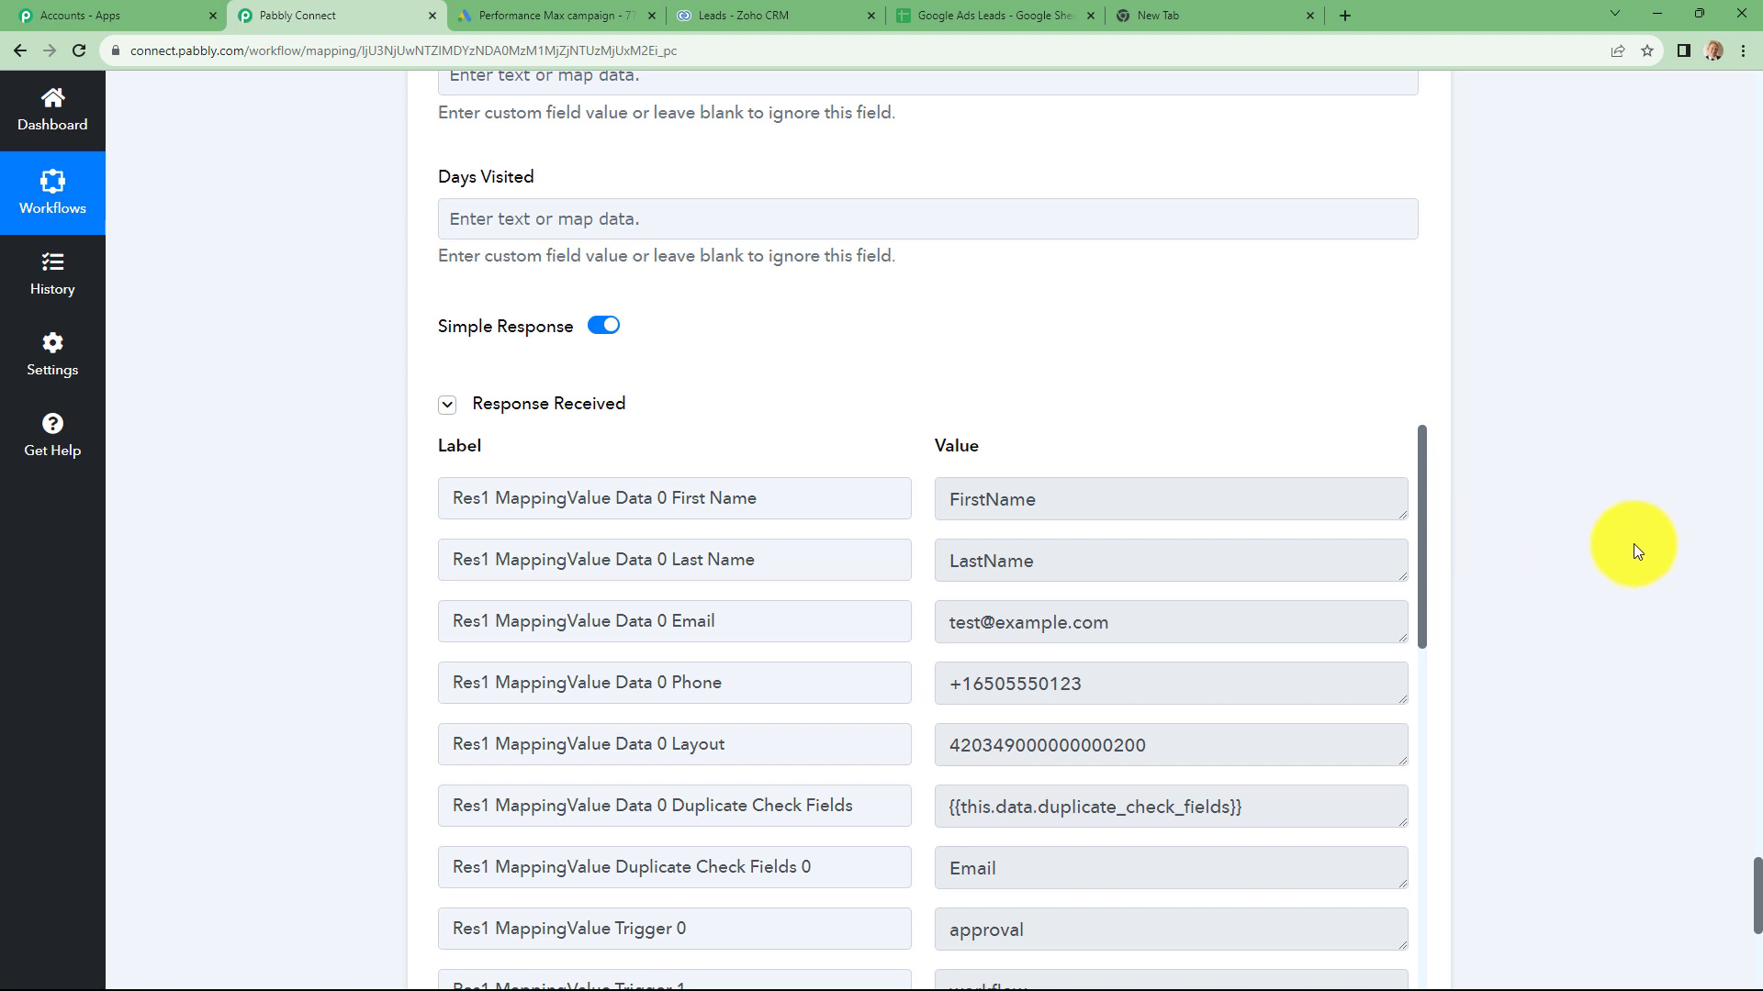
scroll(1634, 544, "down", 3)
scroll(1093, 492, "up", 3)
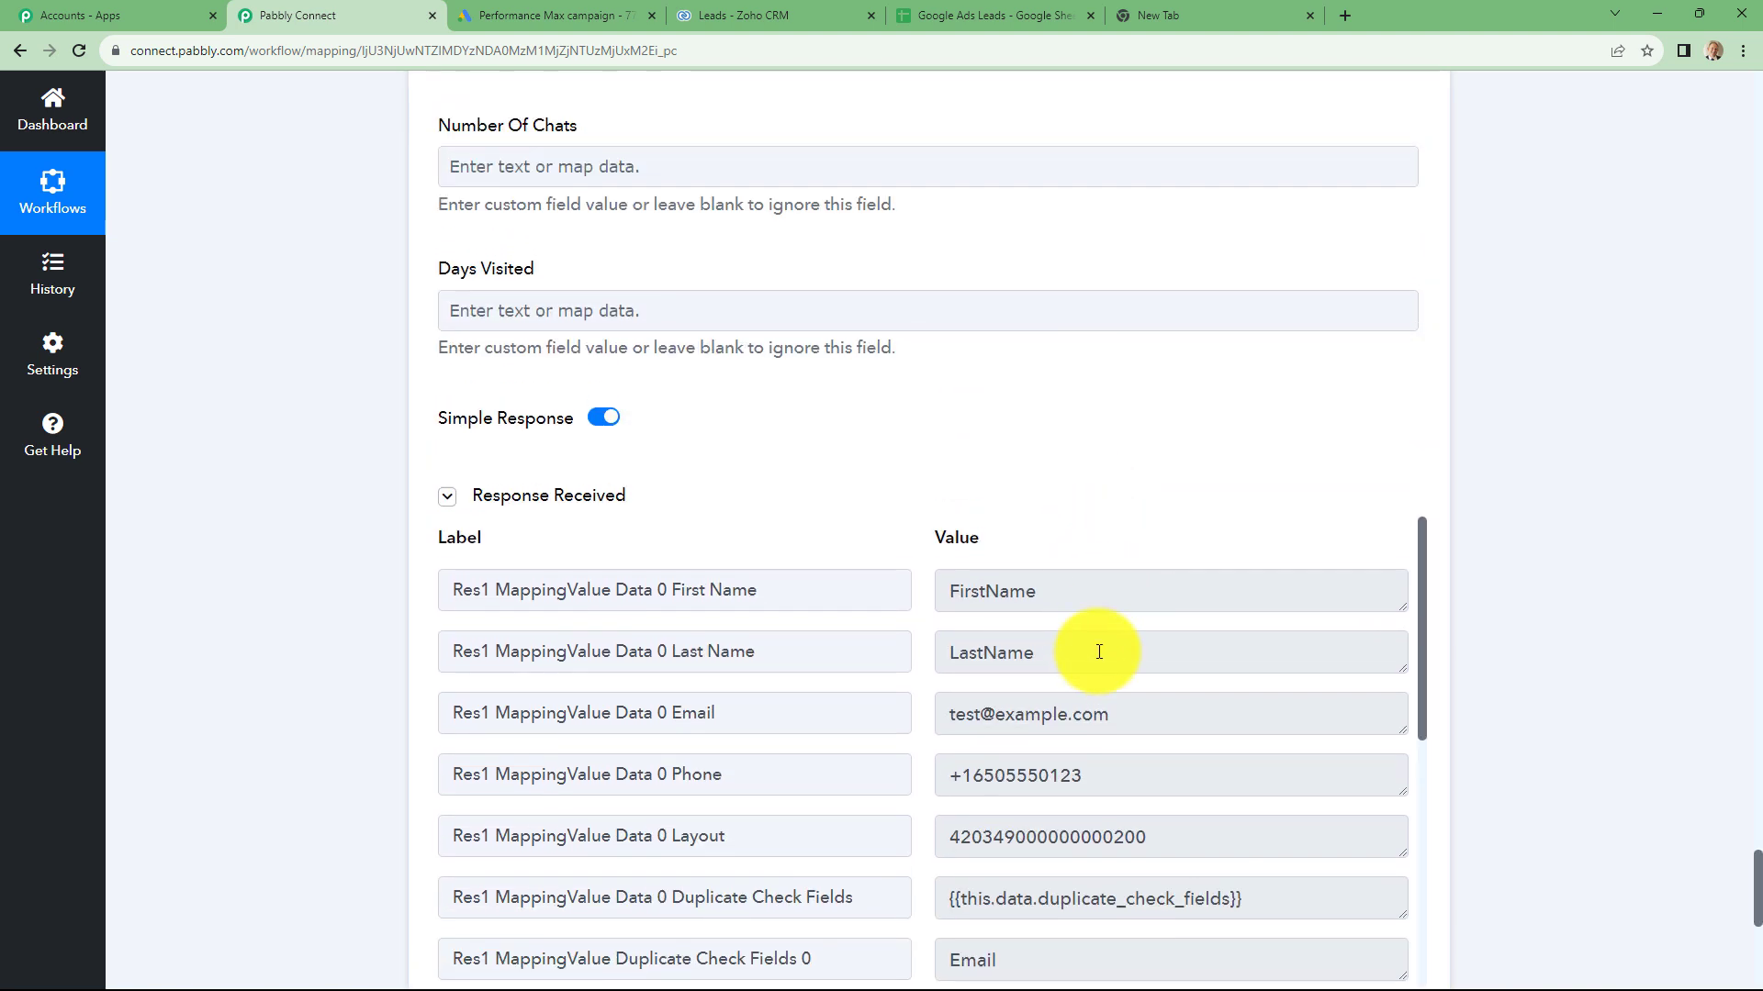
scroll(1093, 653, "down", 2)
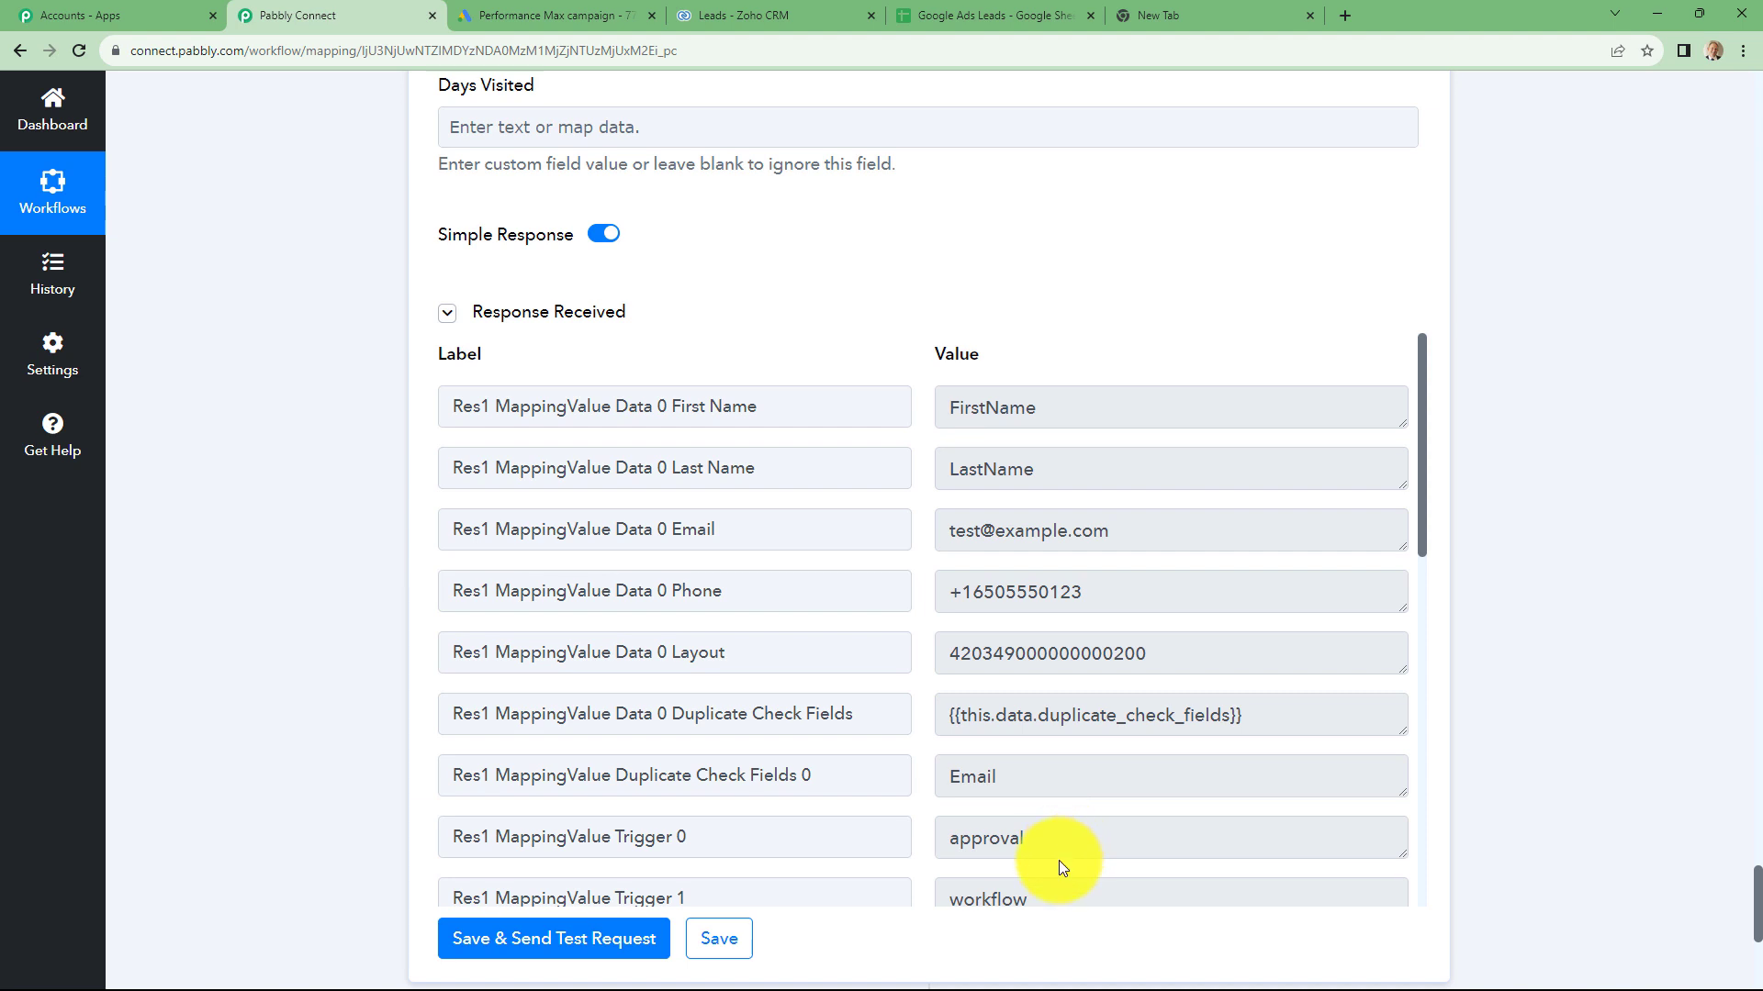
scroll(1060, 866, "up", 3)
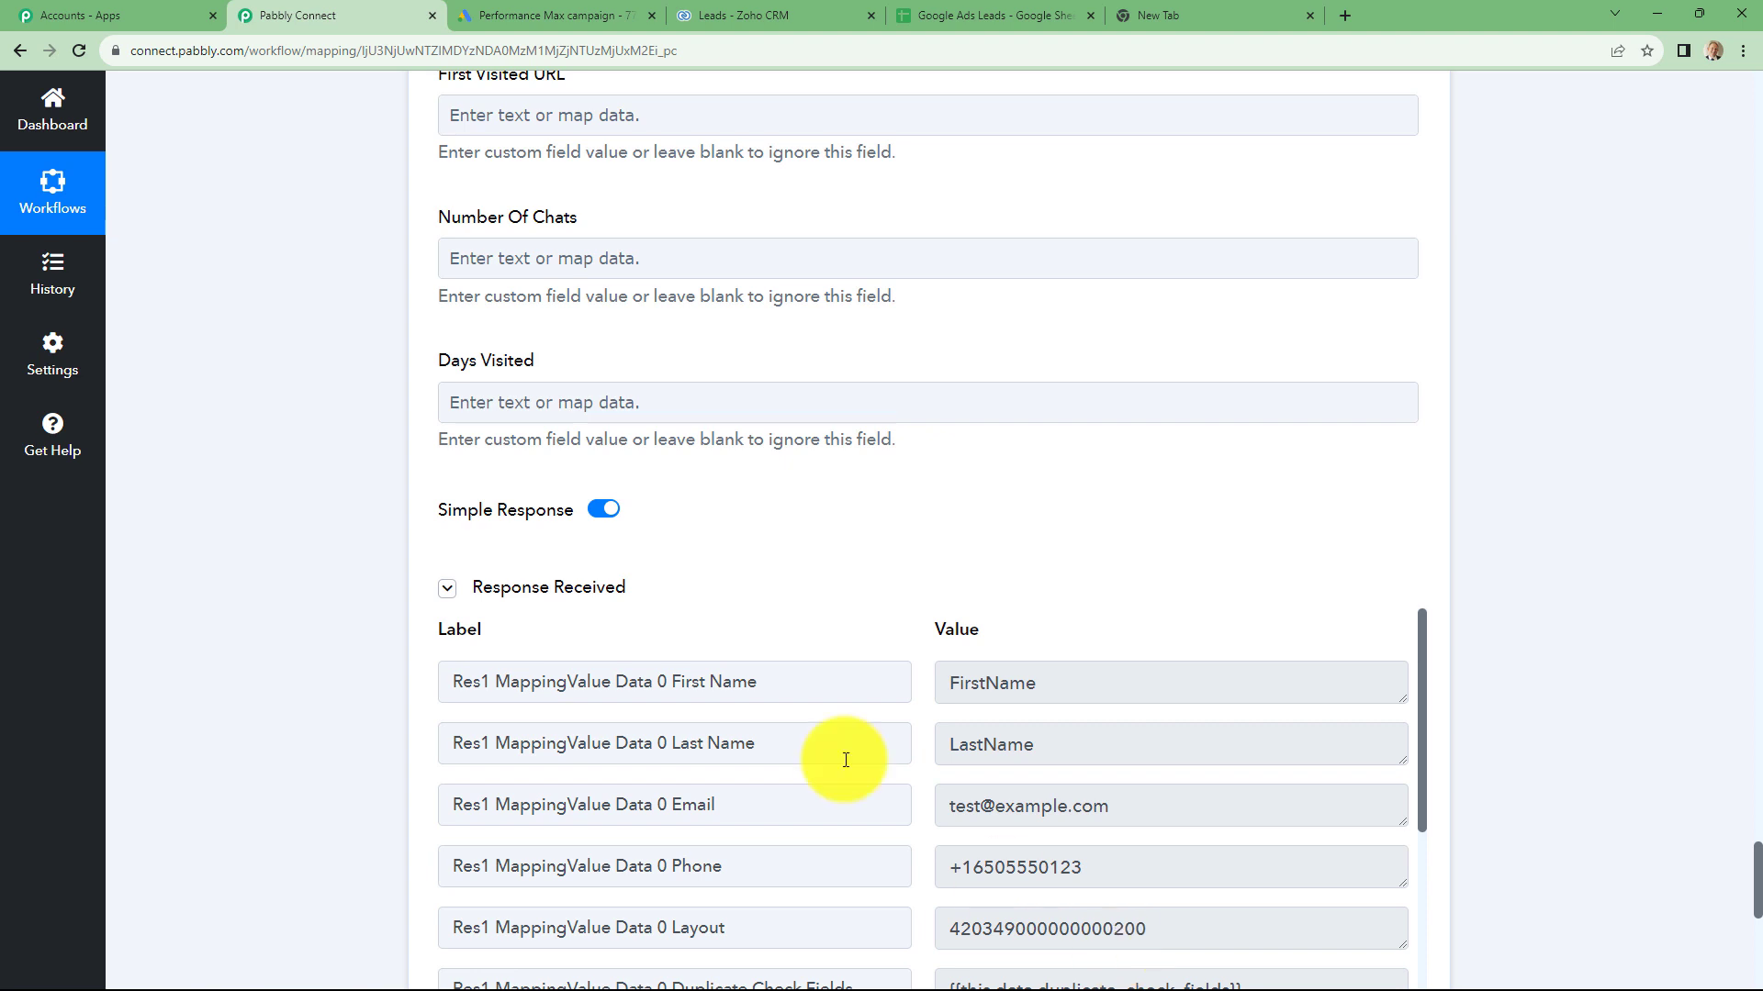
Refresh the Leads list in Zoho CRM, dismiss the notification request, and view the Google Ads Leads spreadsheet
left_click(732, 15)
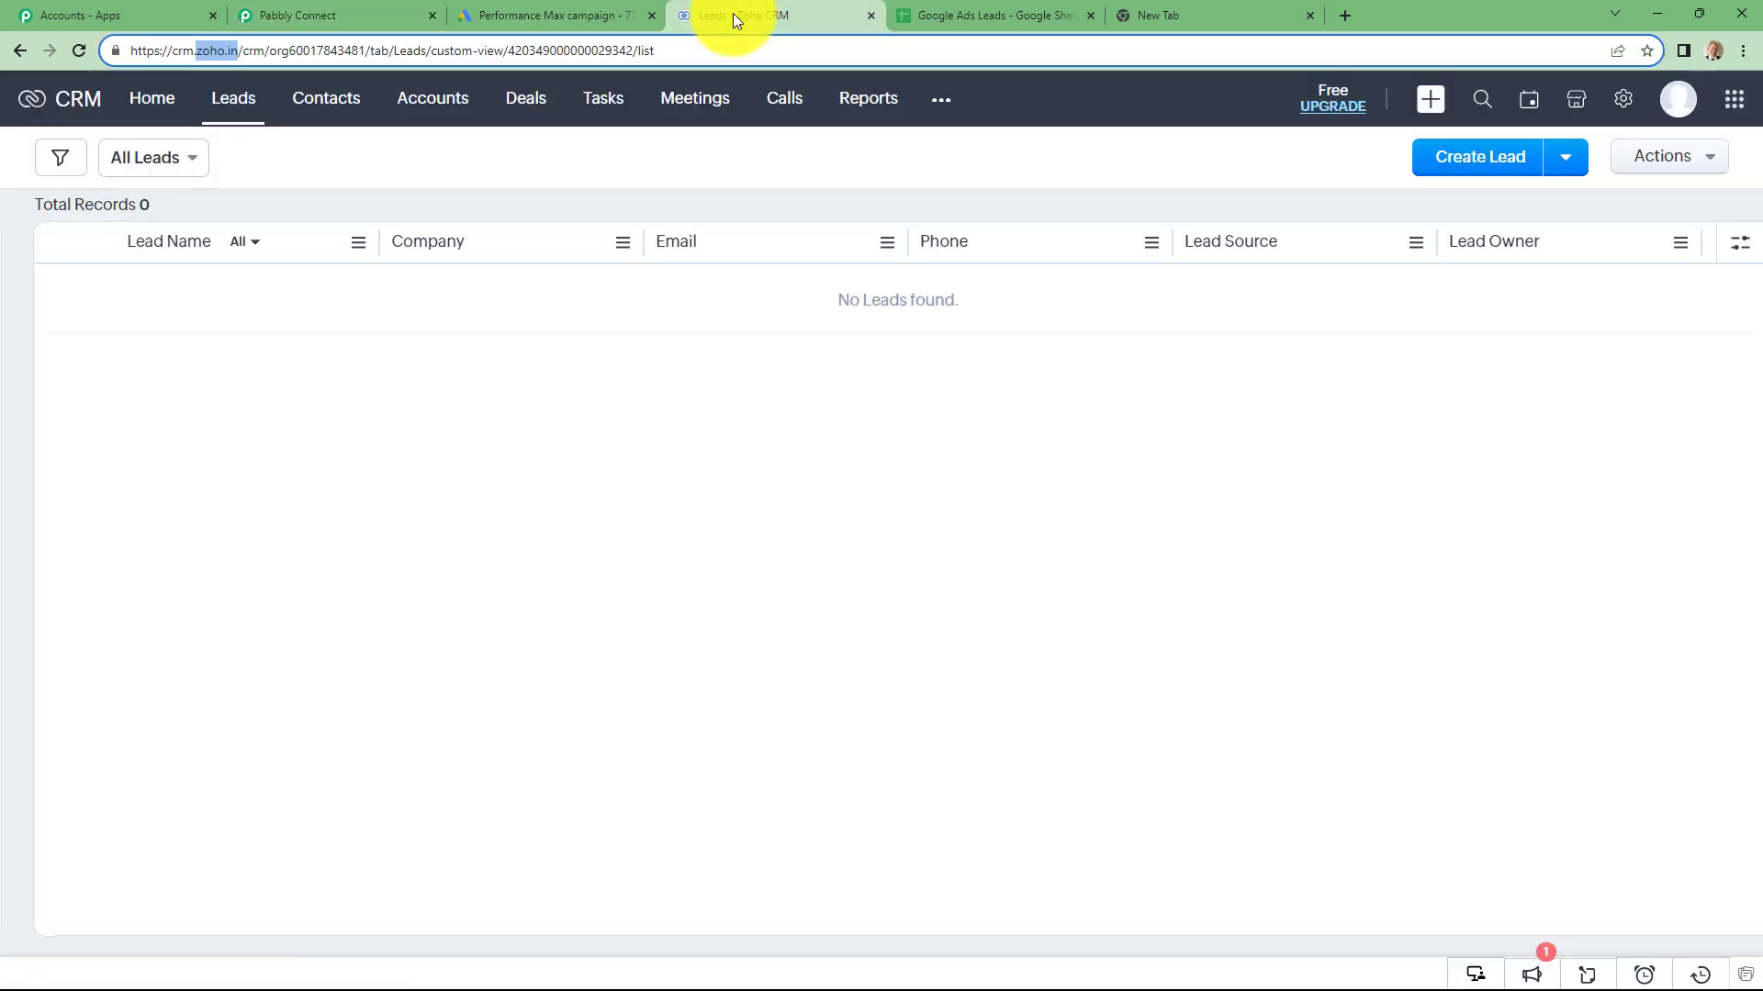
left_click(220, 106)
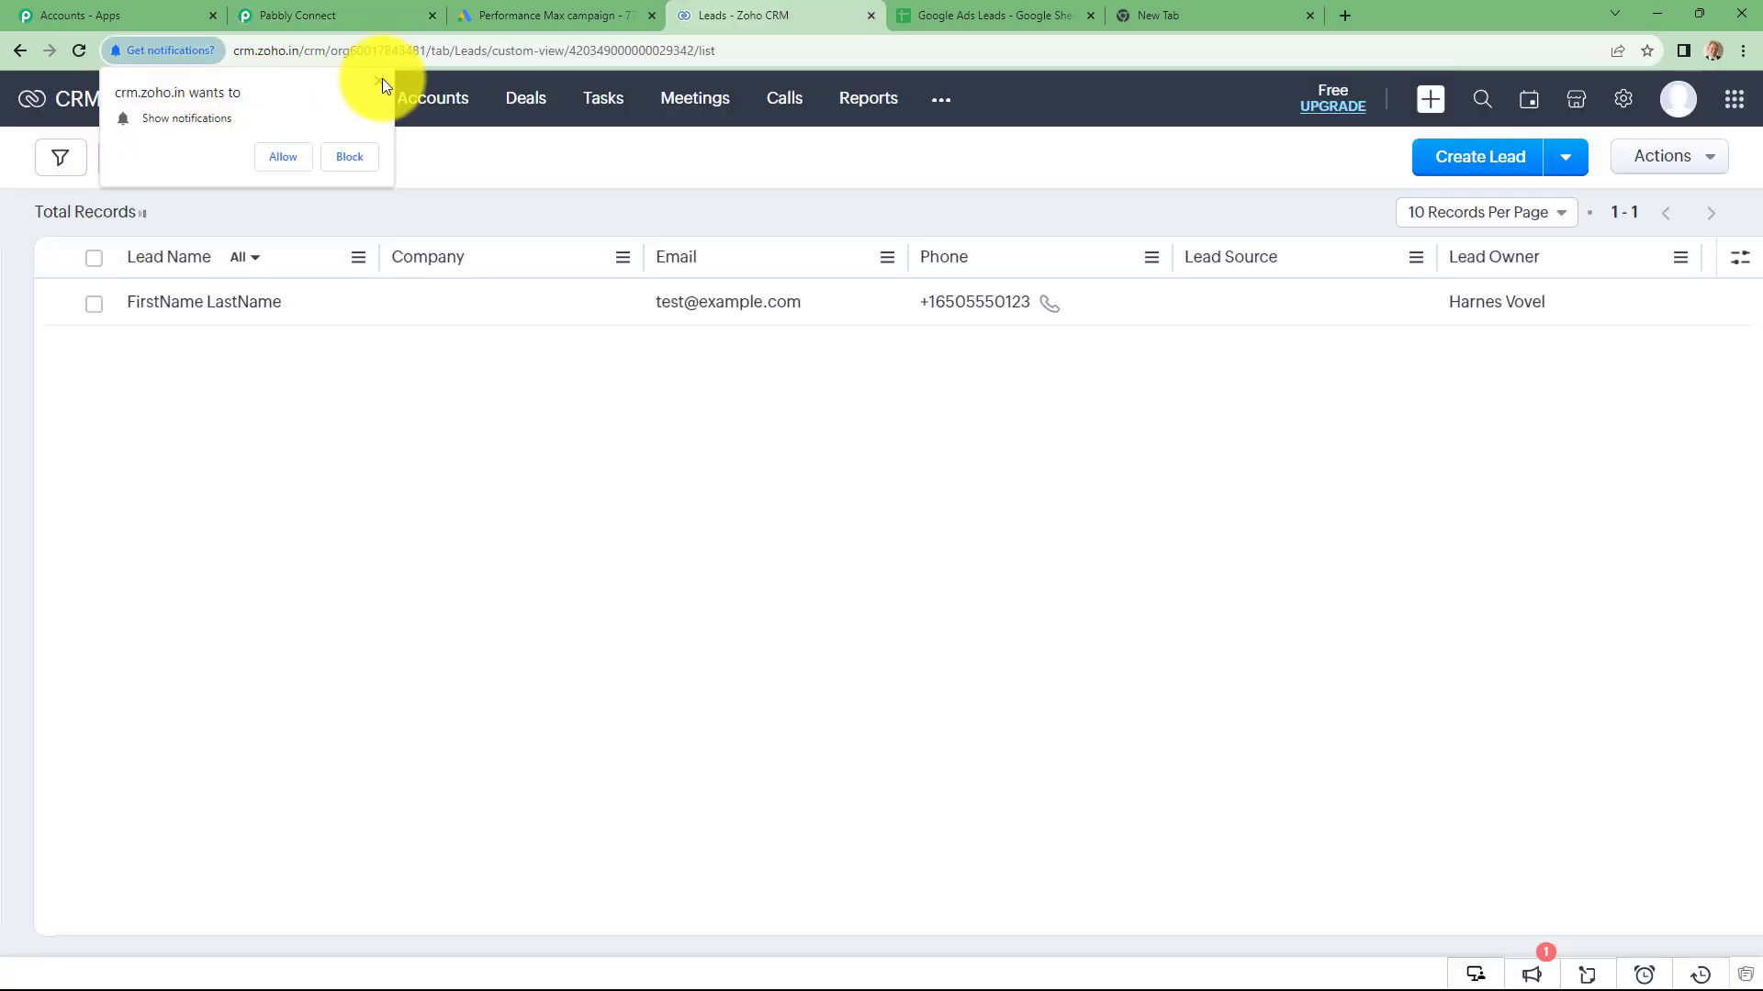
left_click(375, 81)
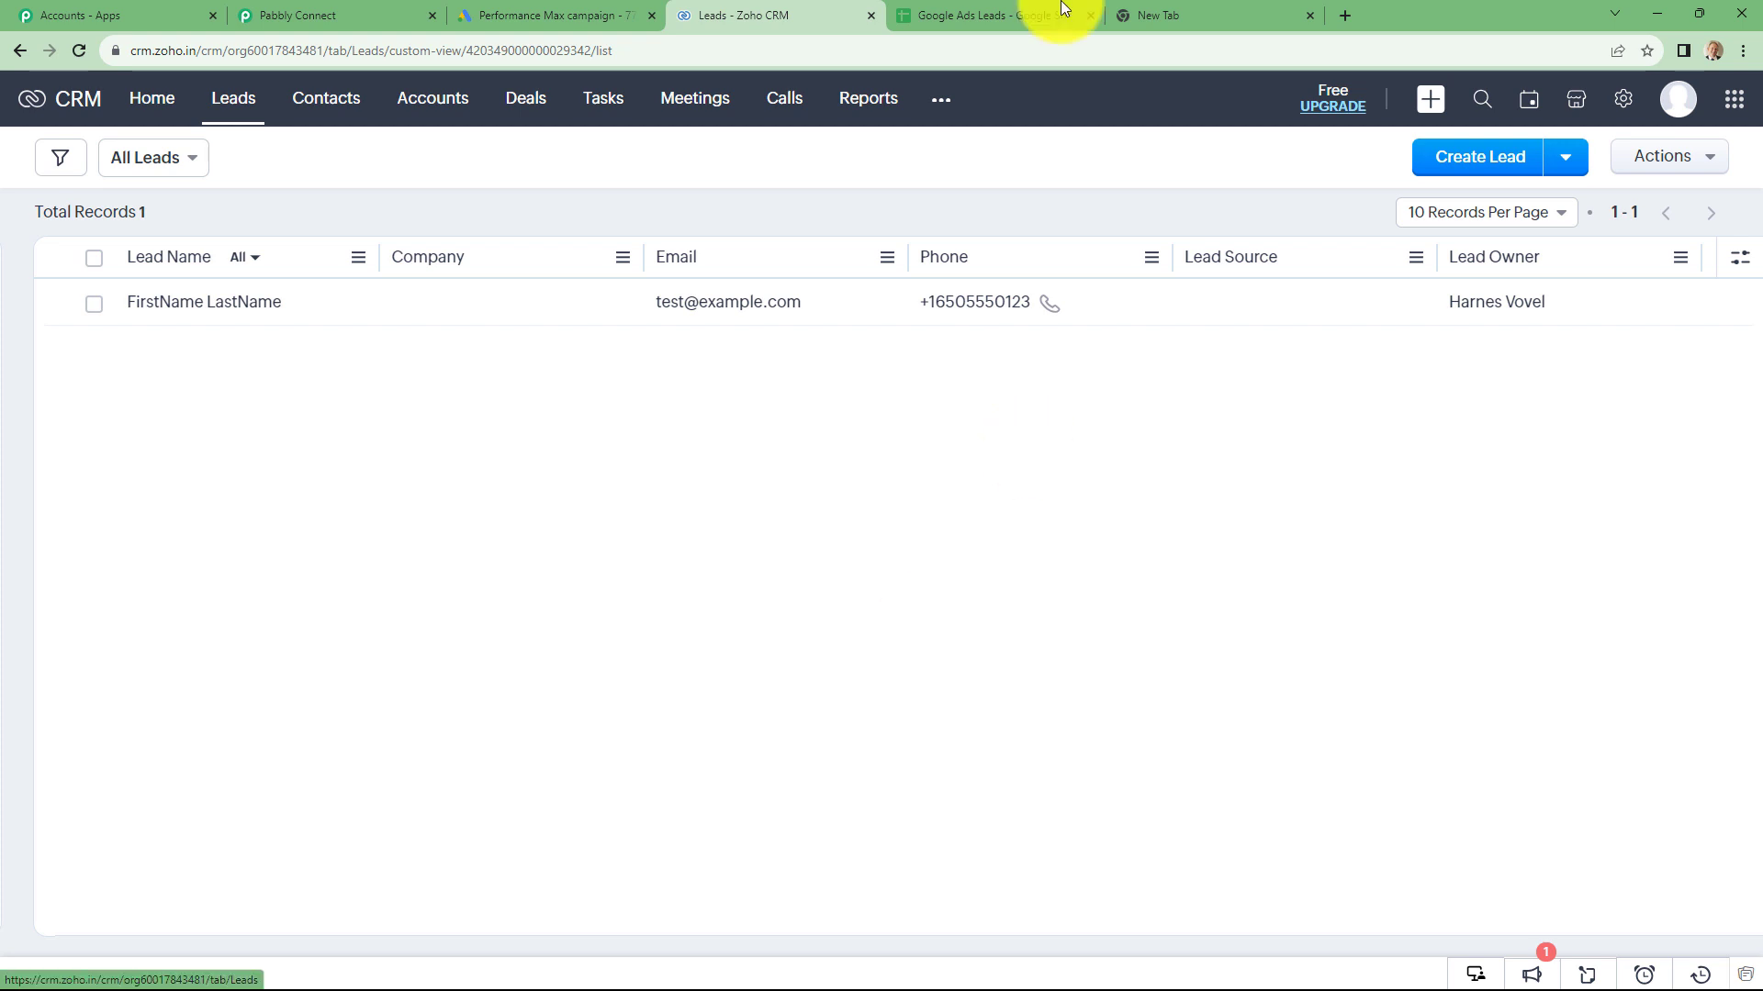
left_click(991, 15)
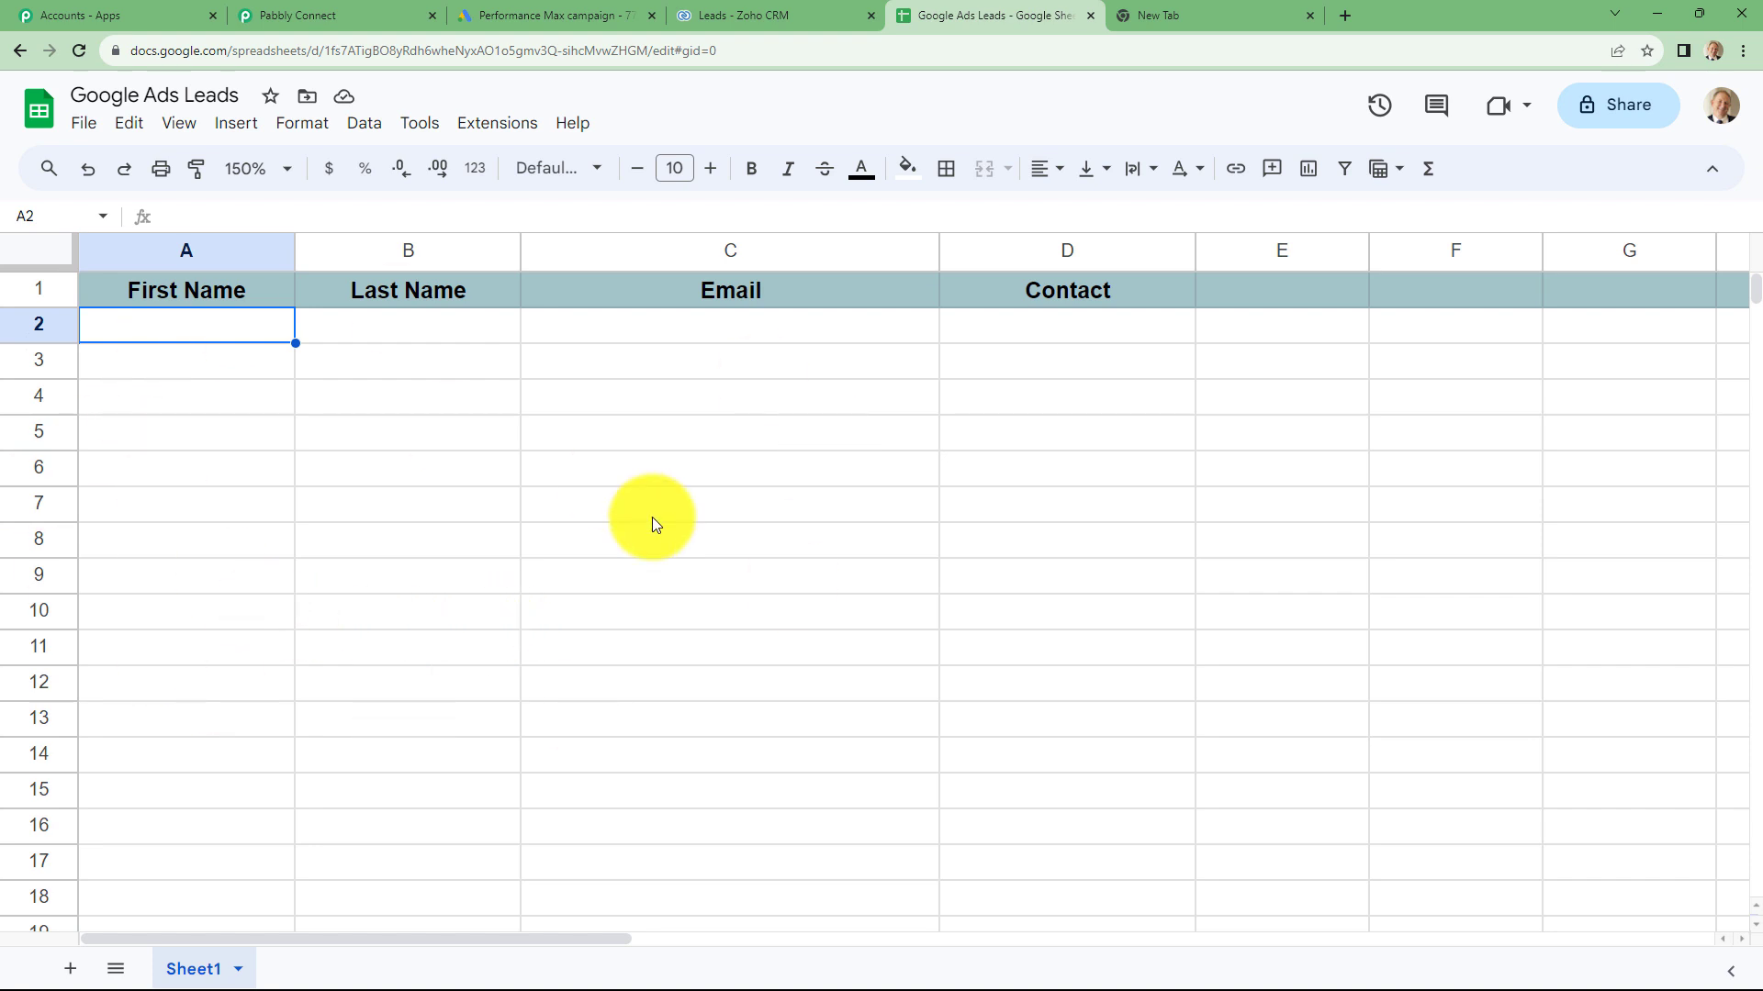
Back in Pabbly Connect, add a Google Sheets action after the Zoho CRM step with the Add New Row event
left_click(366, 12)
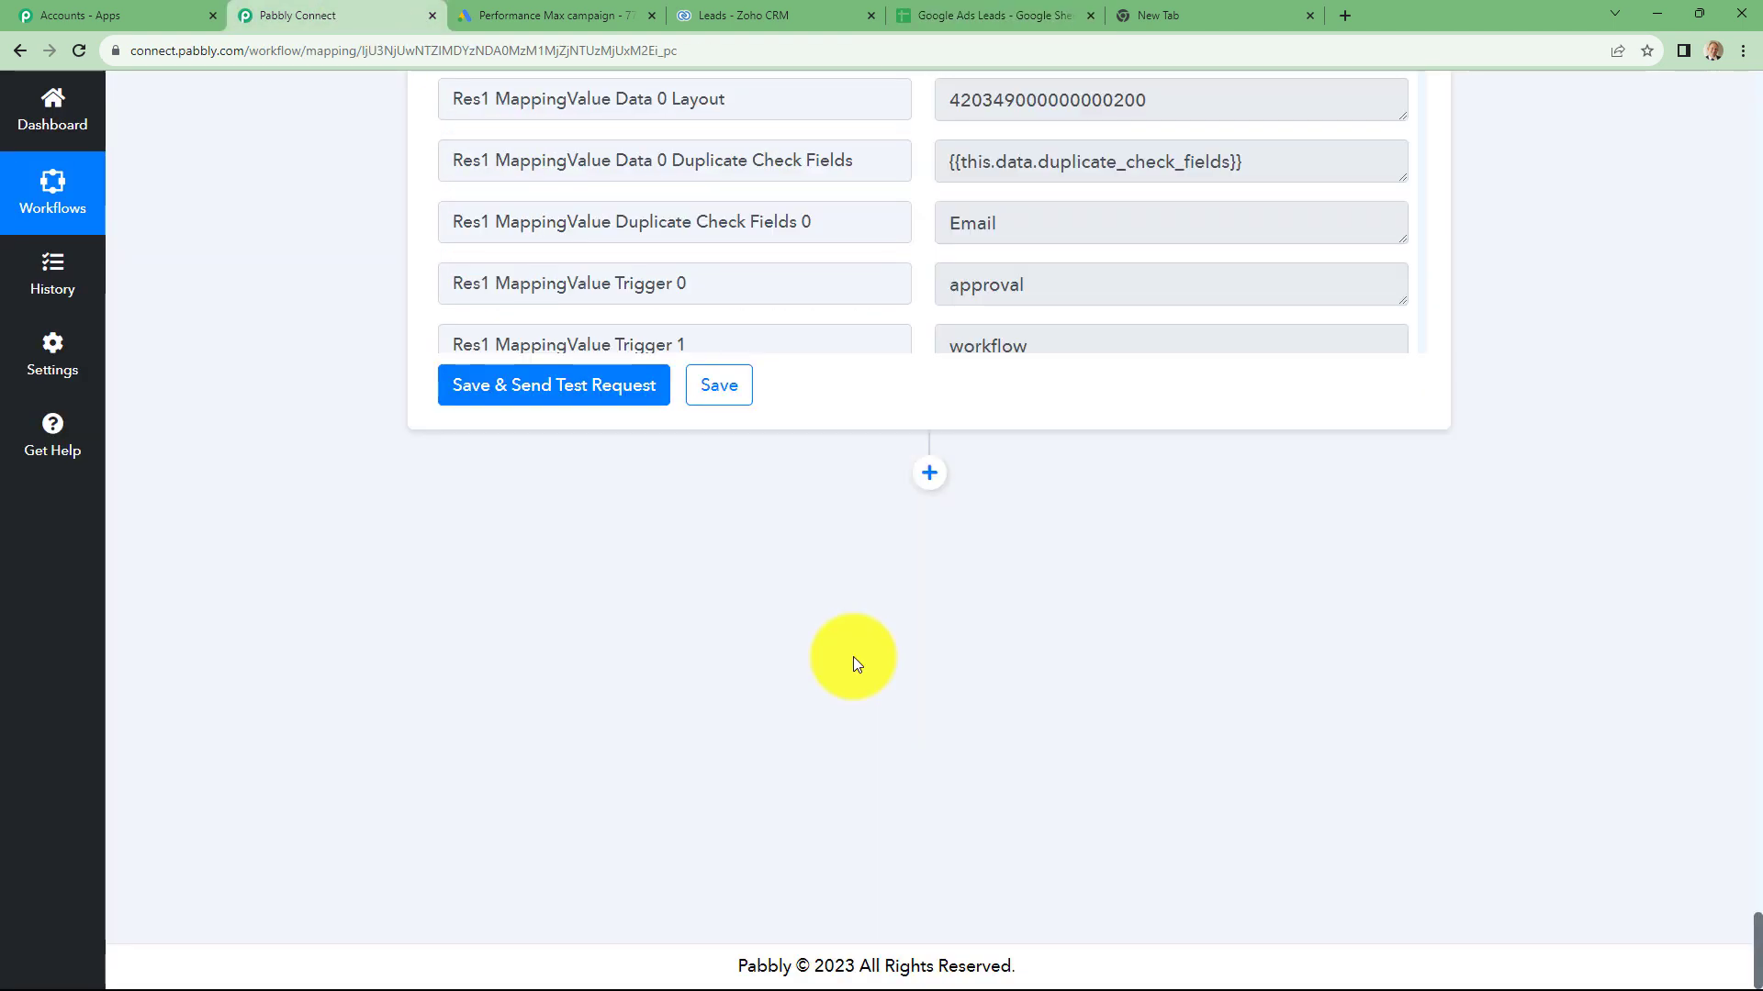
left_click(929, 473)
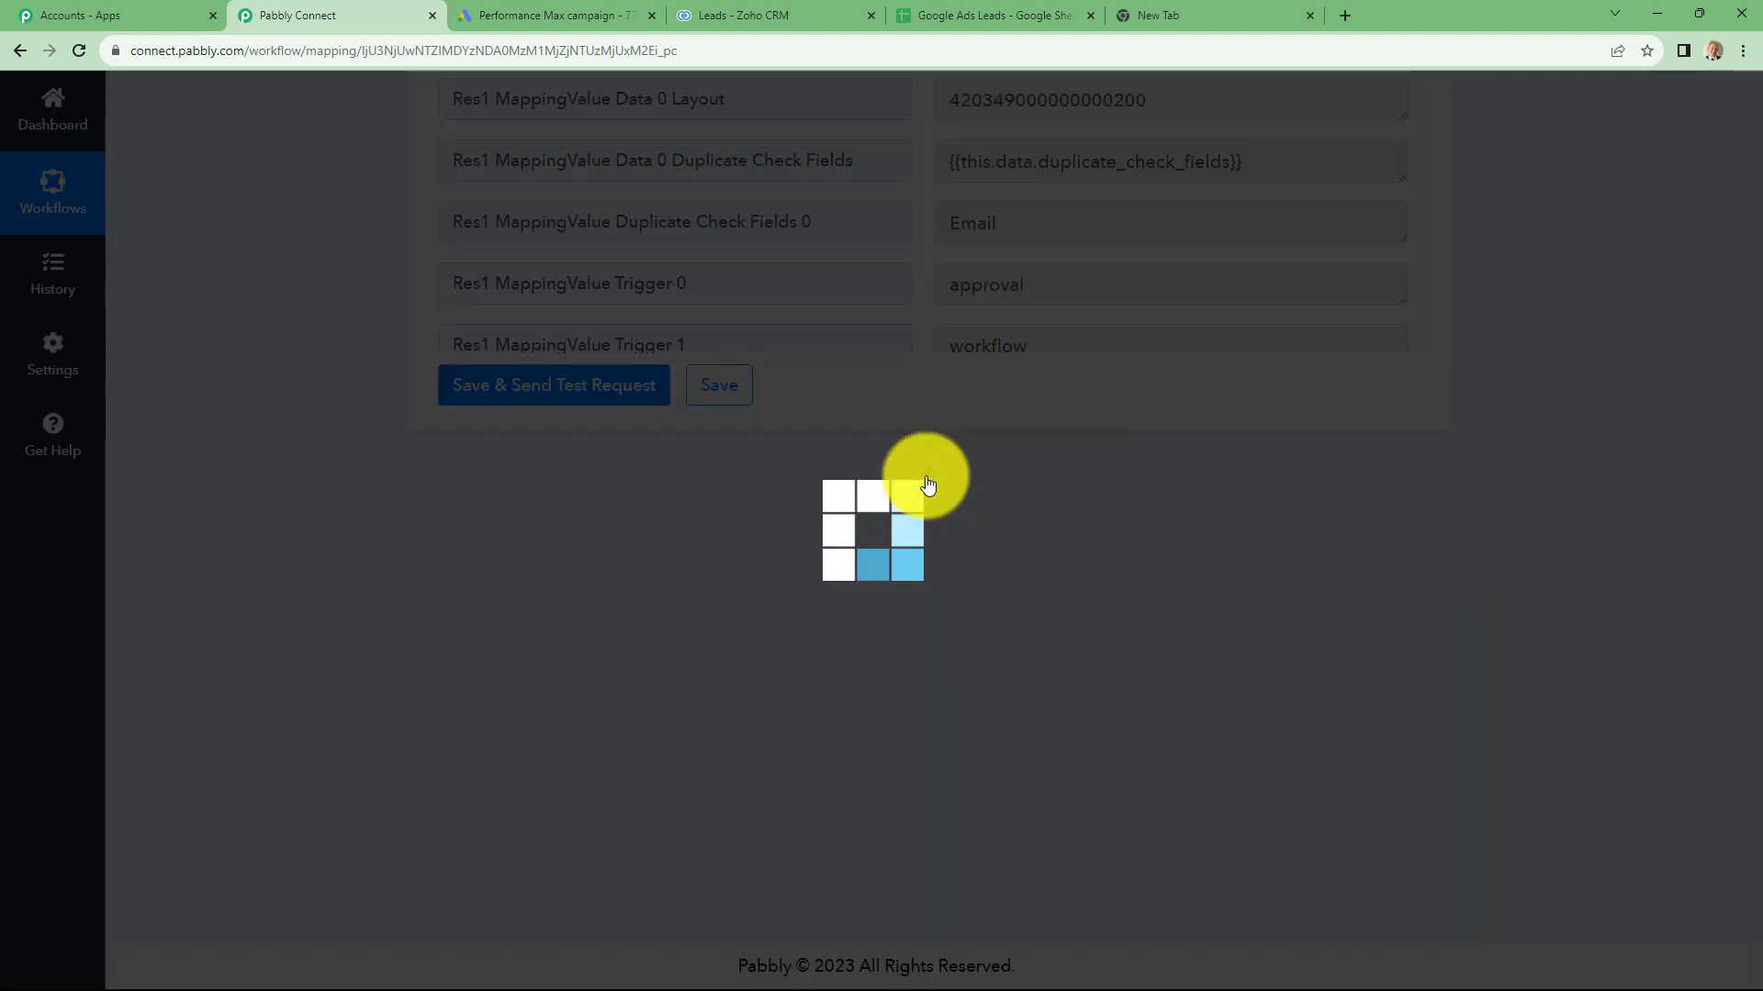
scroll(539, 707, "down", 2)
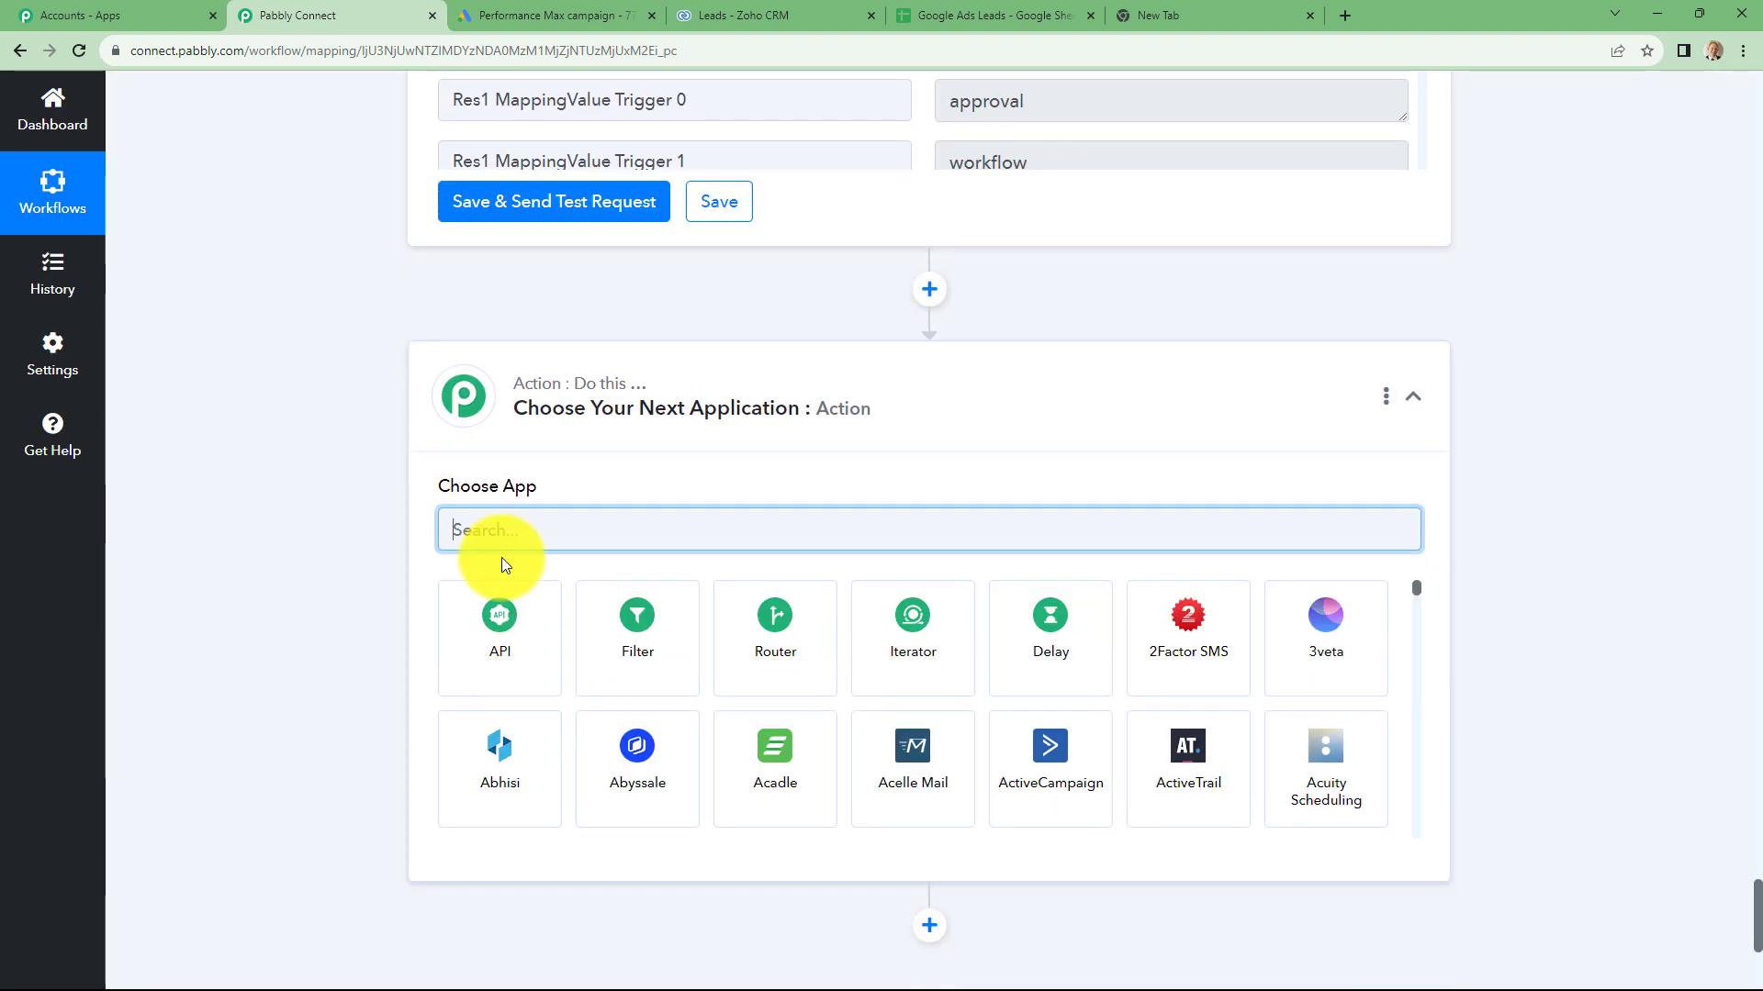
type("Googl")
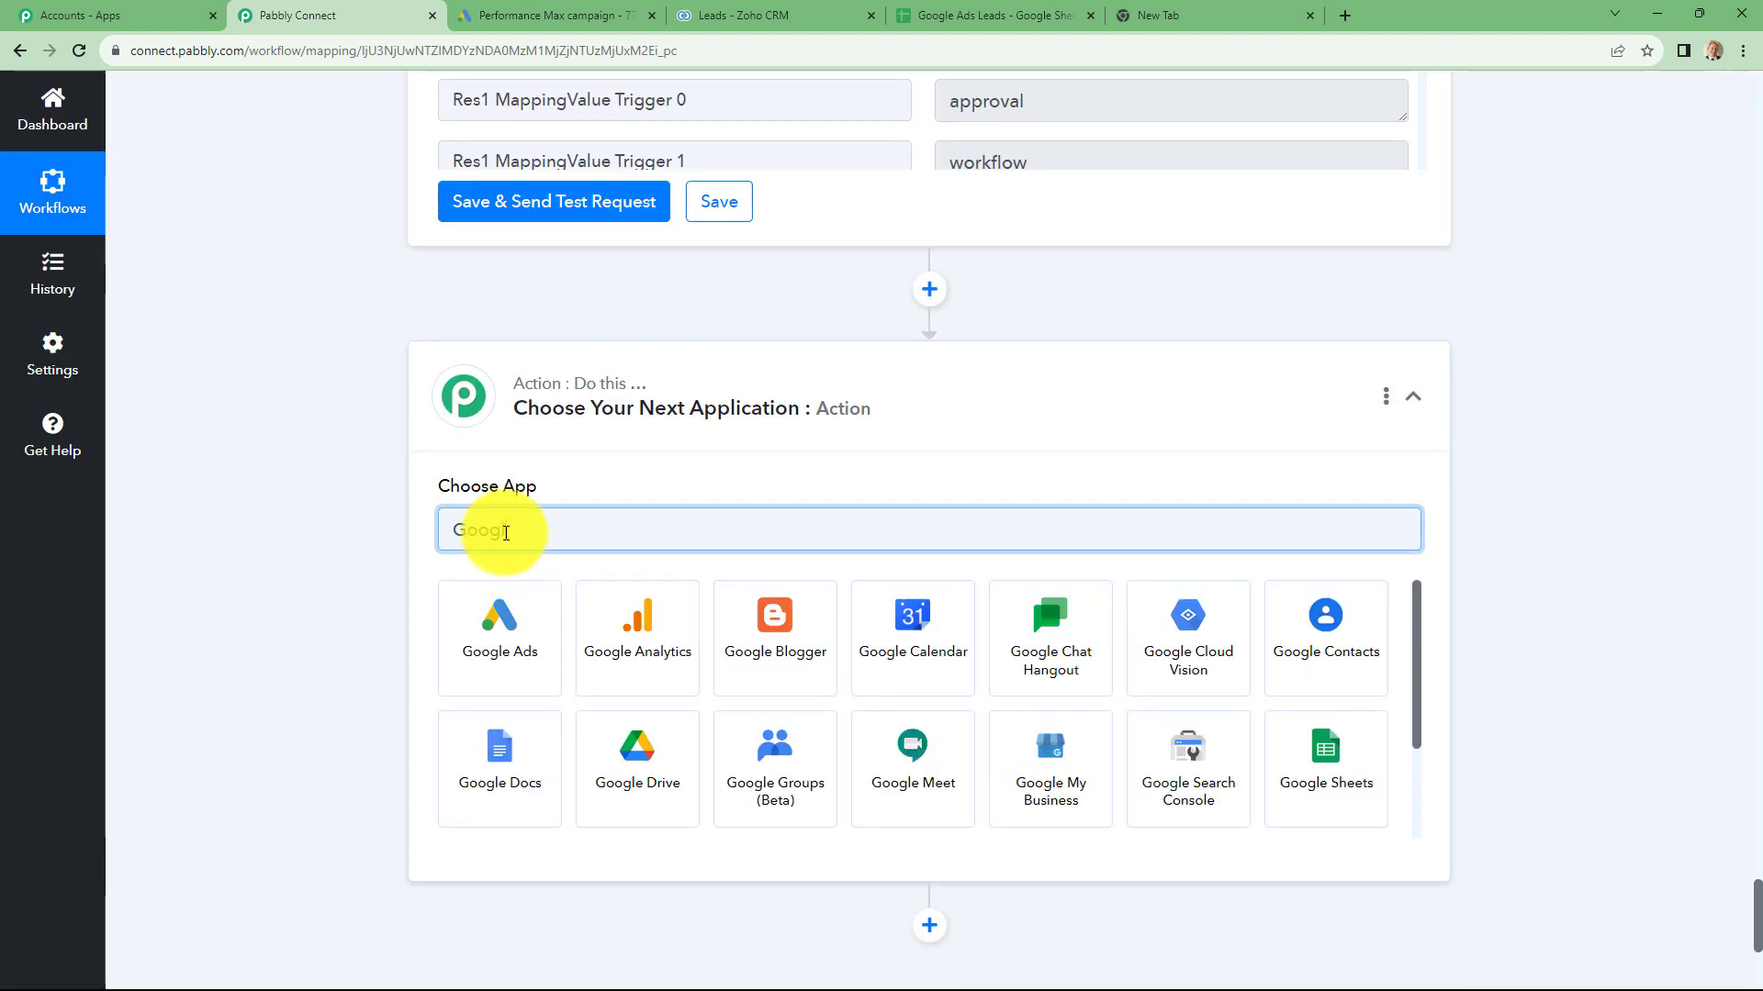
left_click(1316, 795)
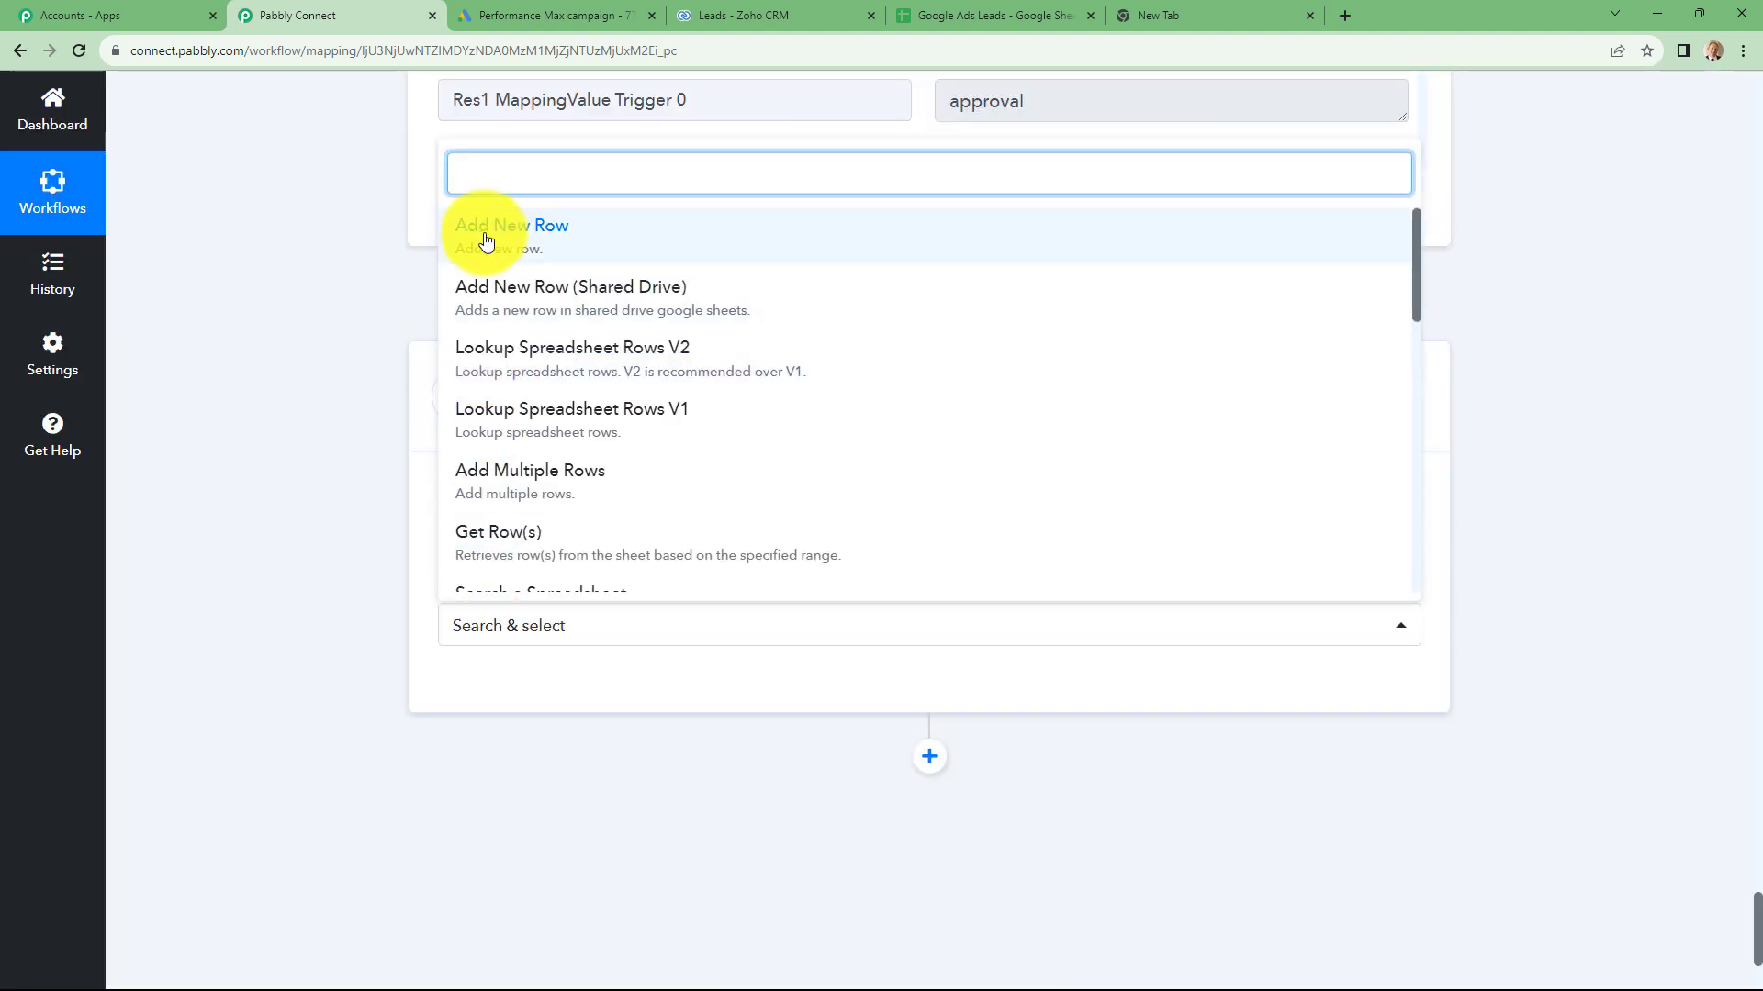
left_click(483, 237)
Connect the Google Sheets action through a new connection by signing in with Google and granting Pabbly Connect Sheets access
left_click(470, 687)
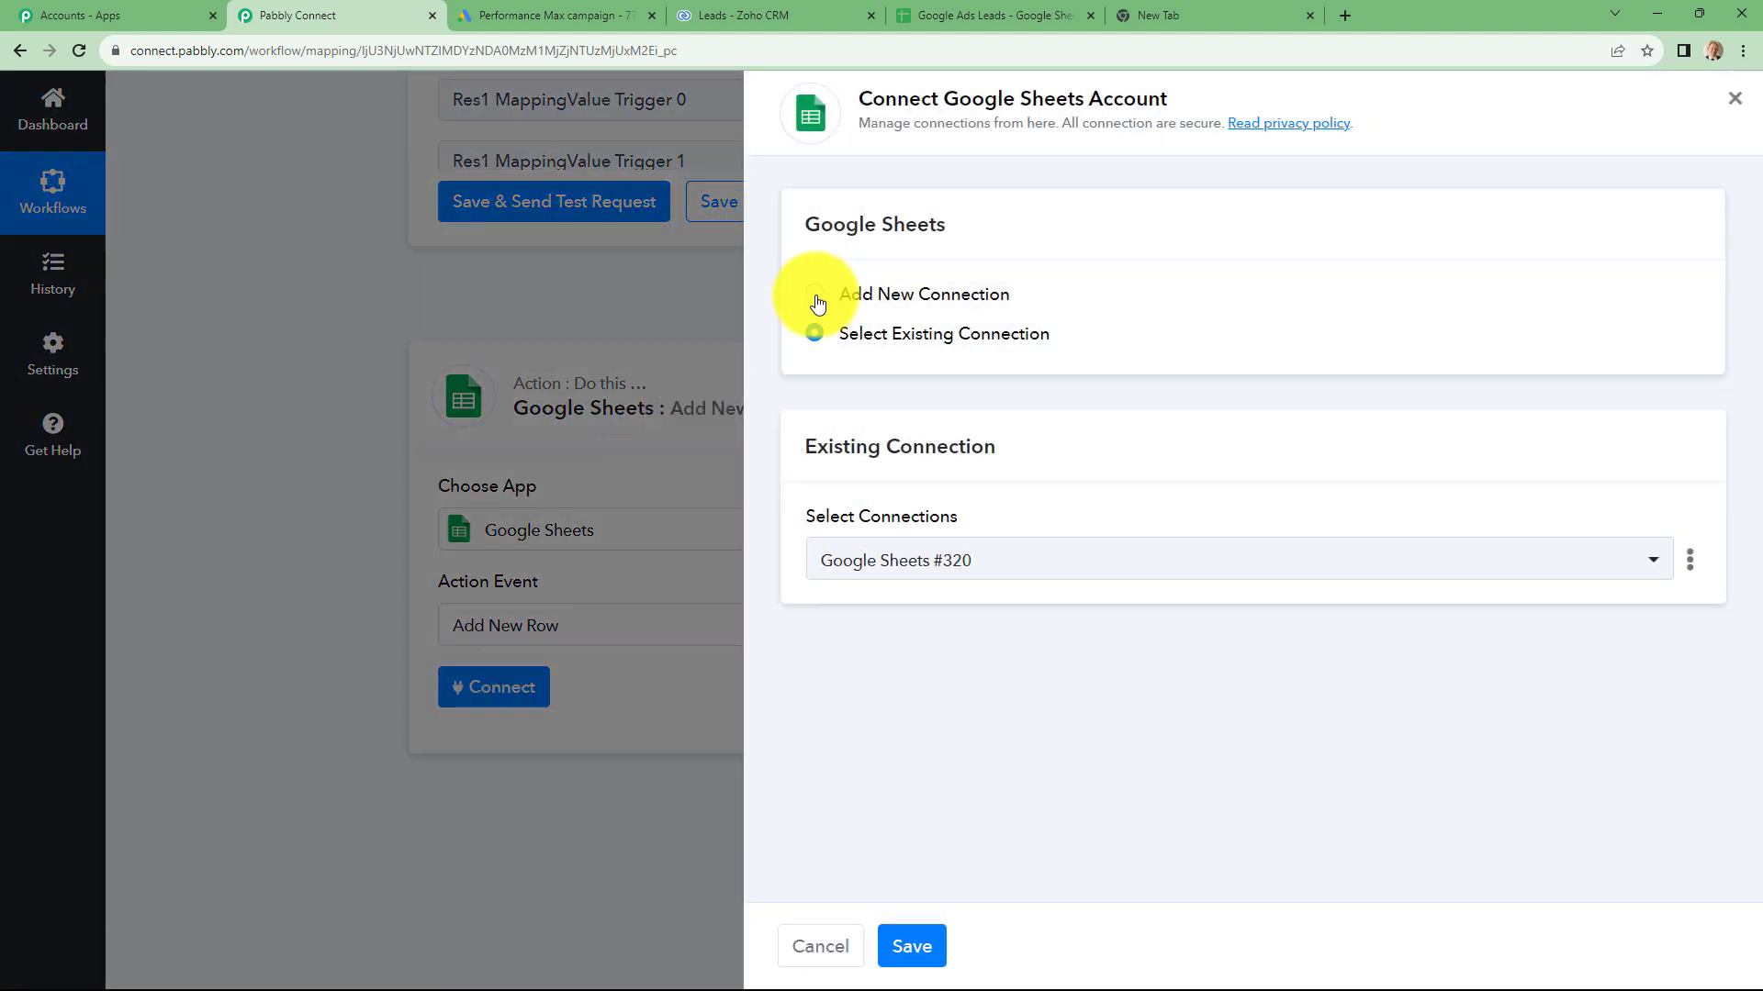
left_click(816, 295)
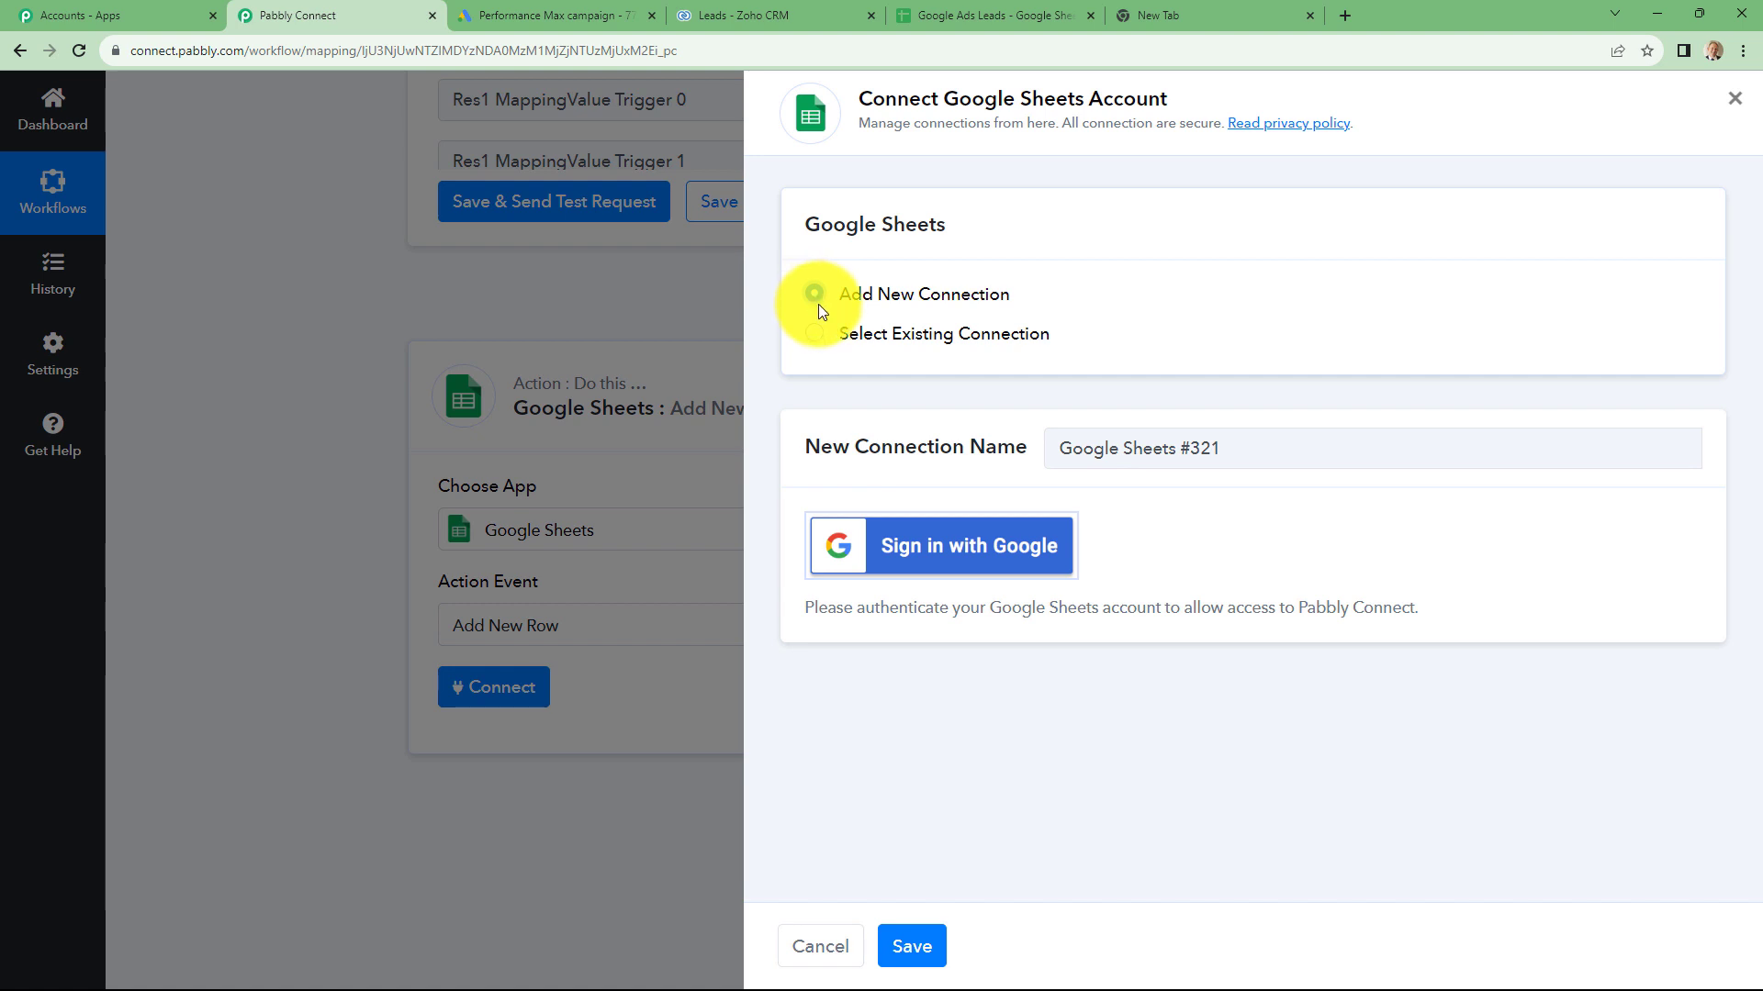
left_click(918, 549)
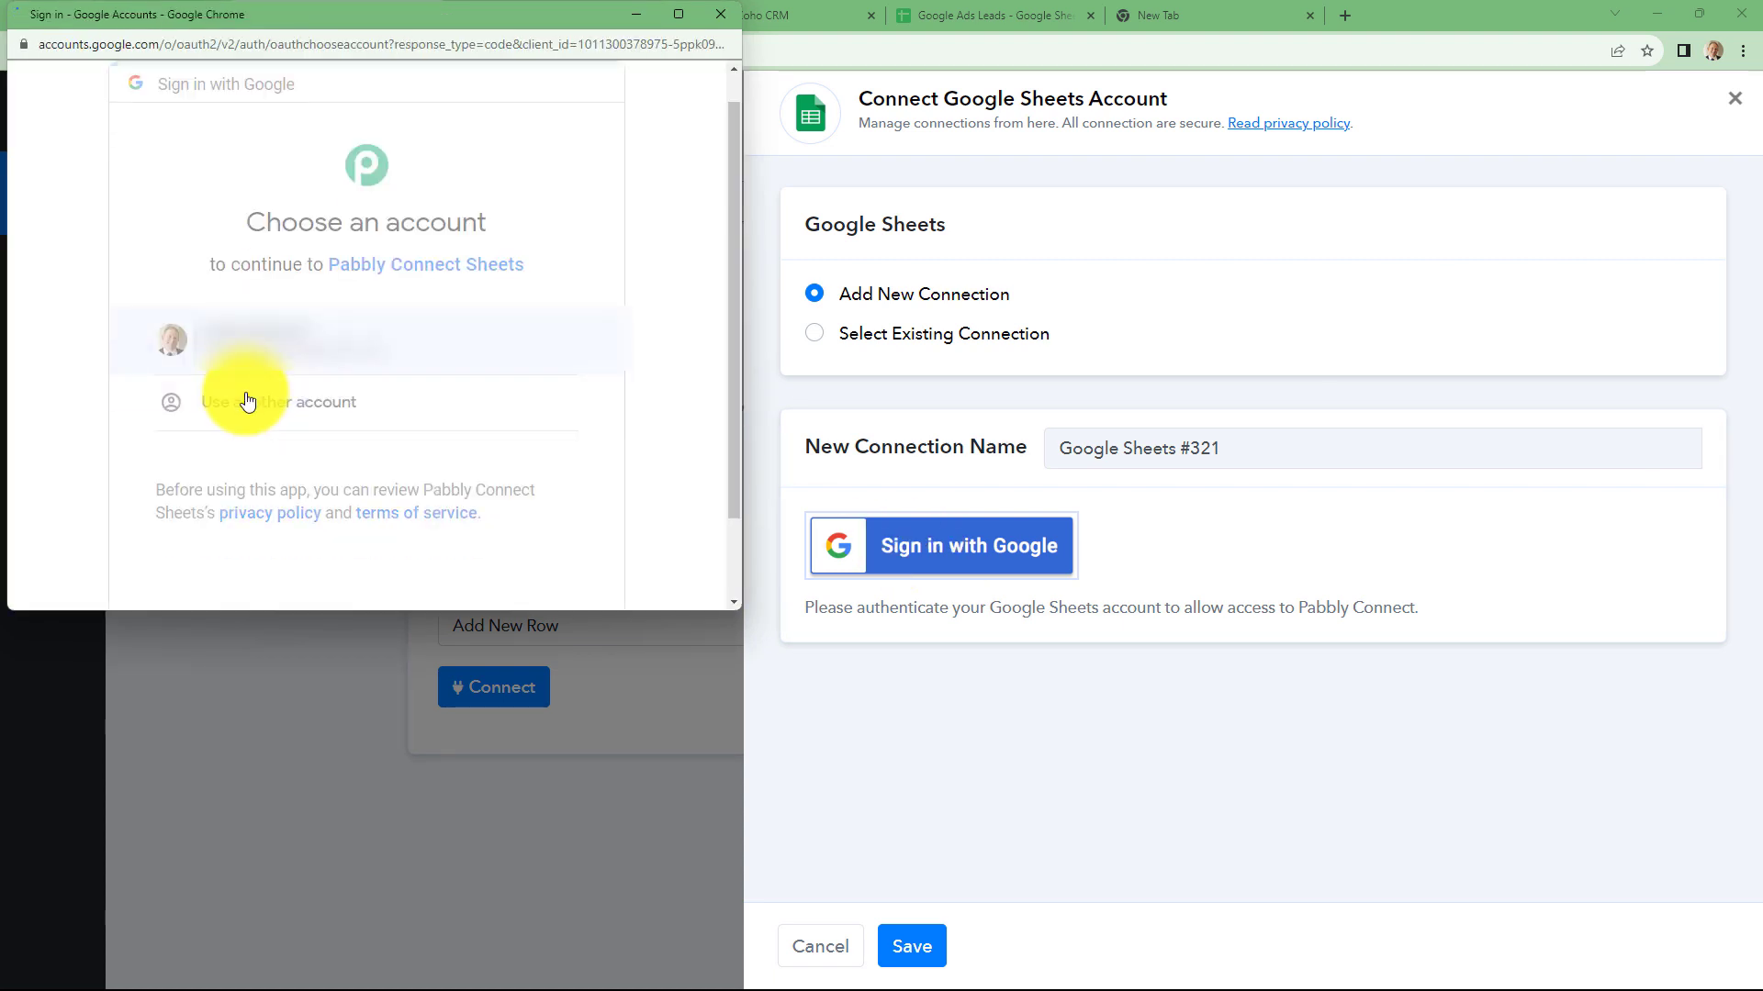
scroll(245, 397, "down", 1)
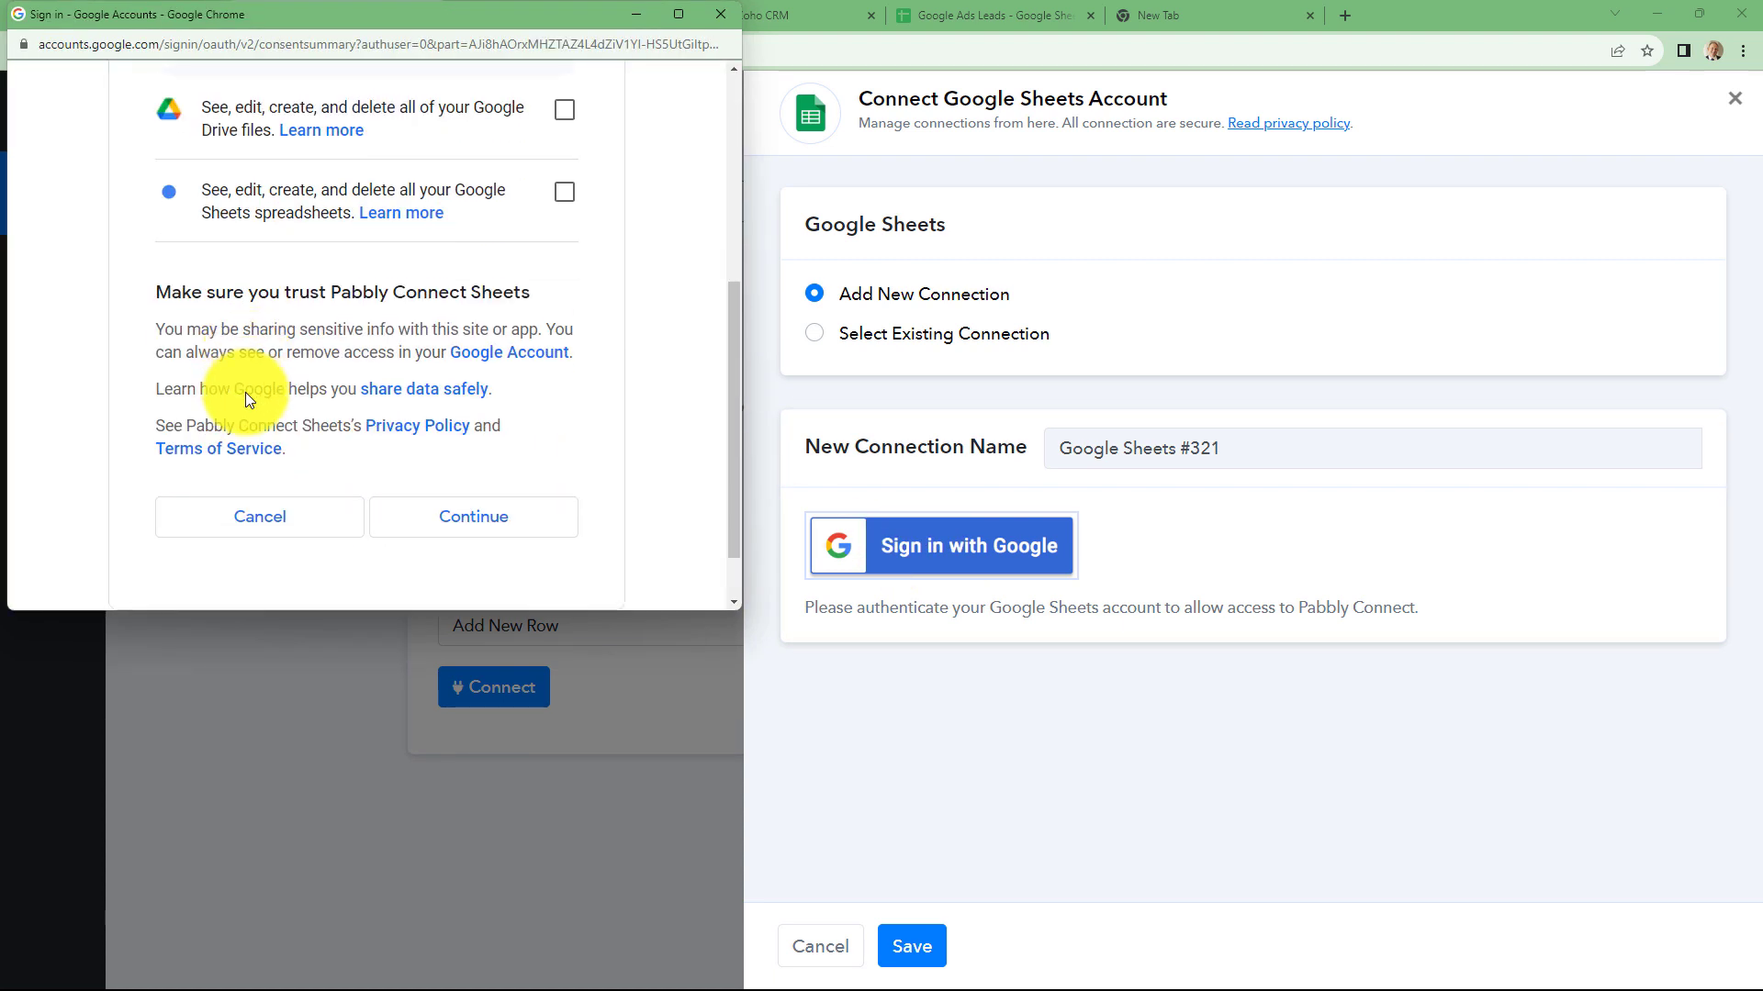
scroll(245, 397, "down", 1)
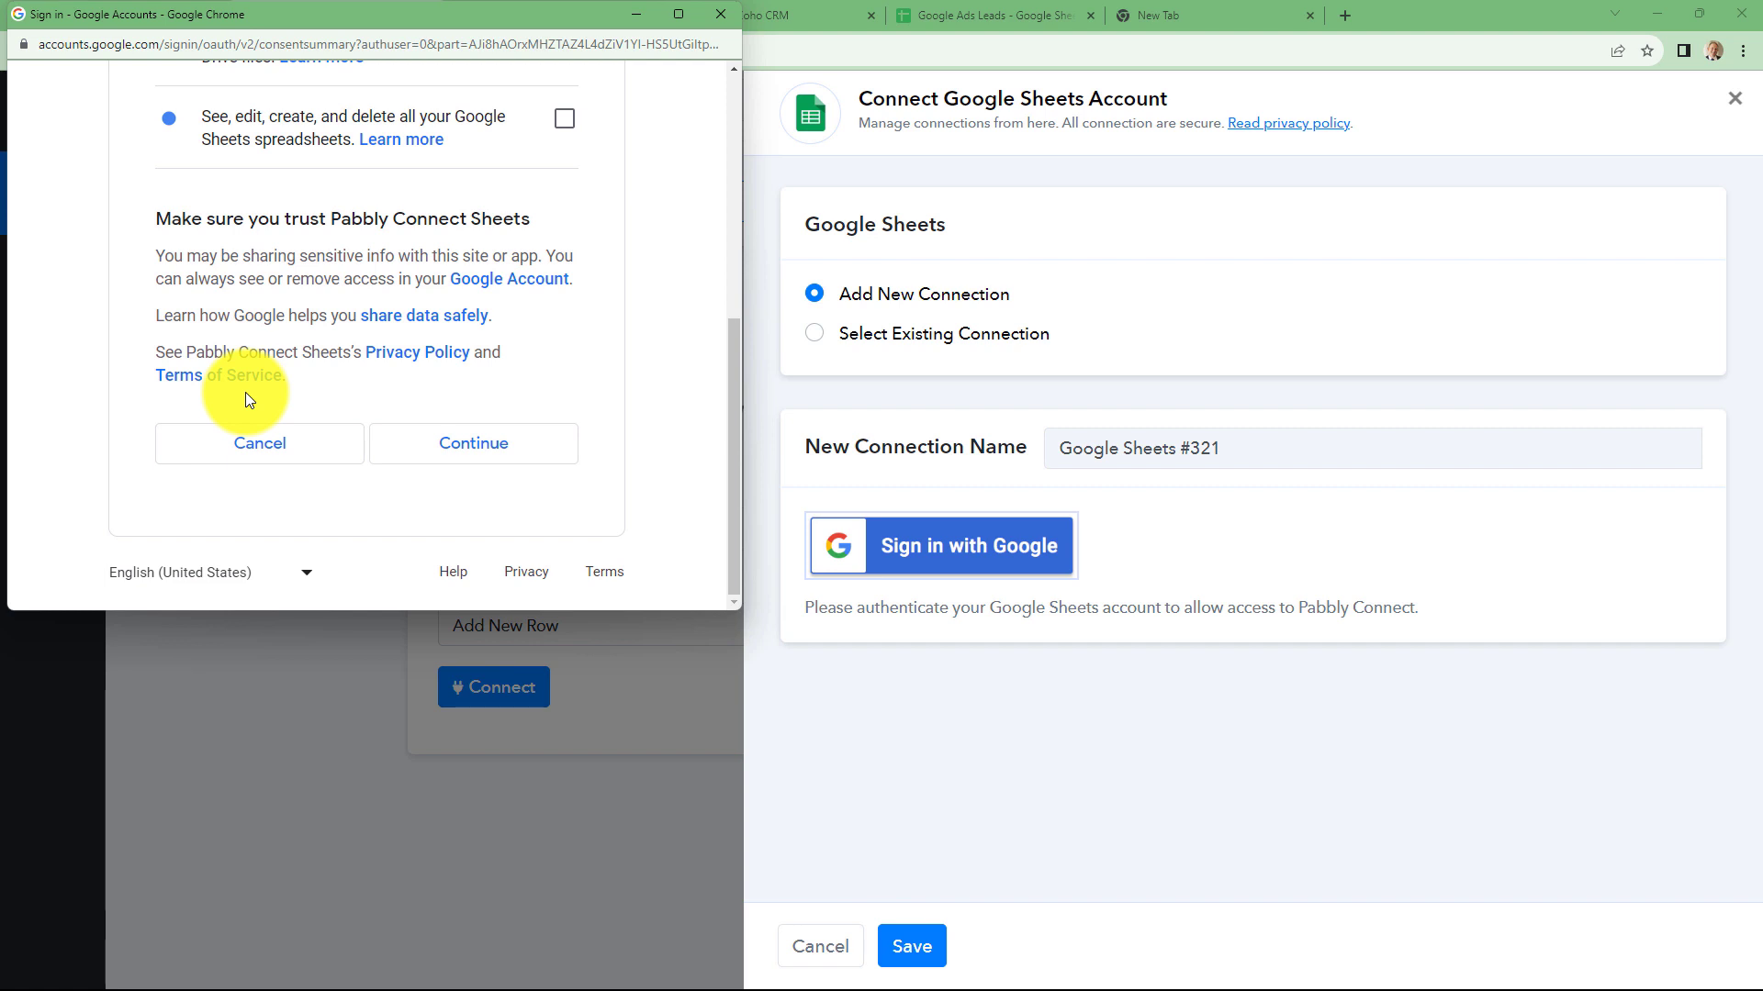
left_click(462, 460)
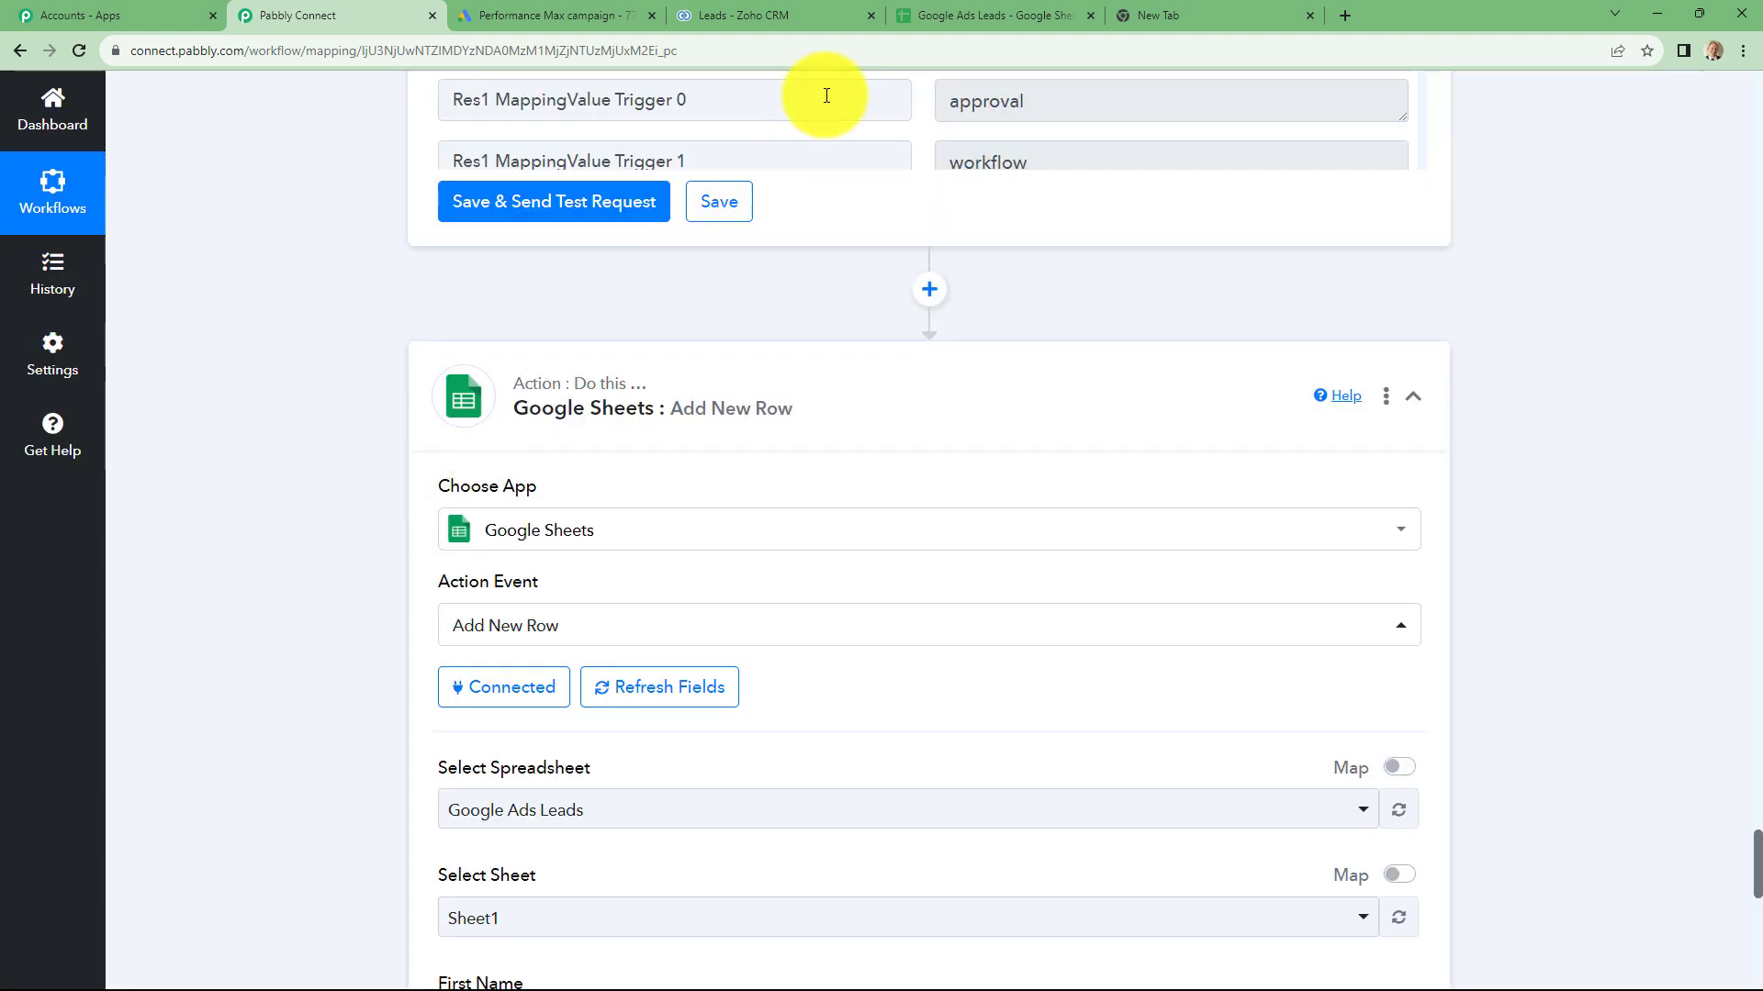
Compare the Google Sheets action's spreadsheet, sheet and column fields with the Google Ads Leads spreadsheet
left_click(944, 4)
left_click(344, 15)
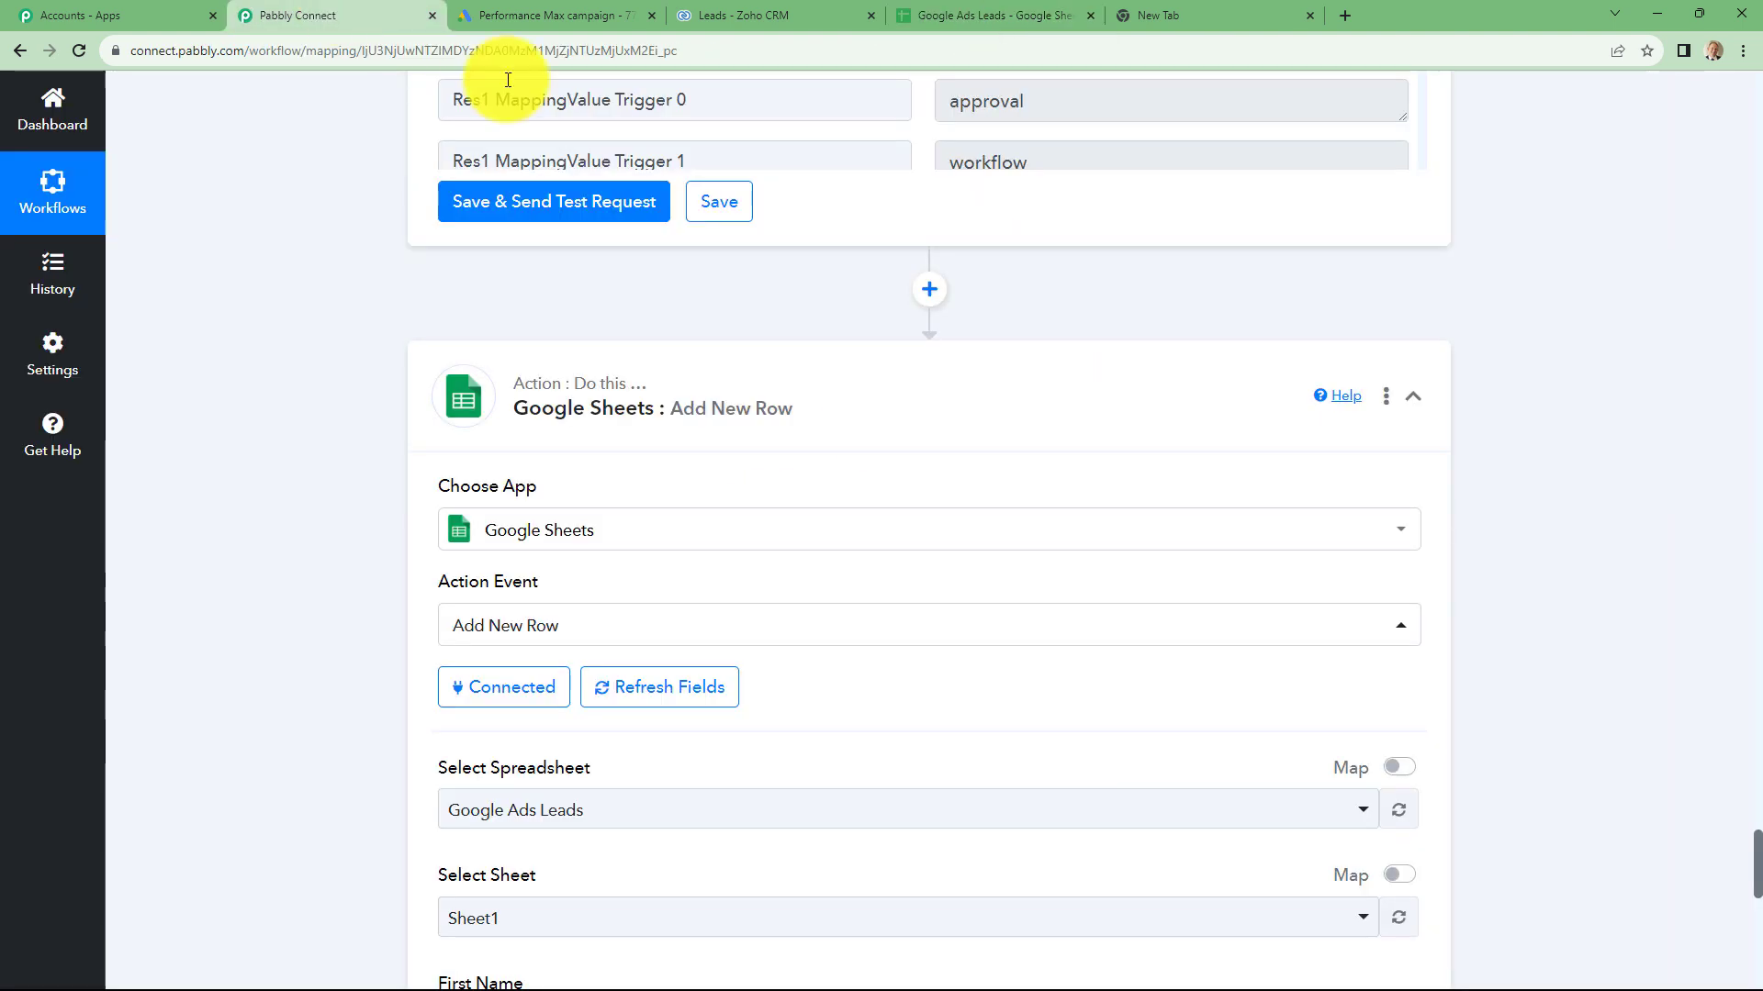
scroll(1583, 711, "down", 5)
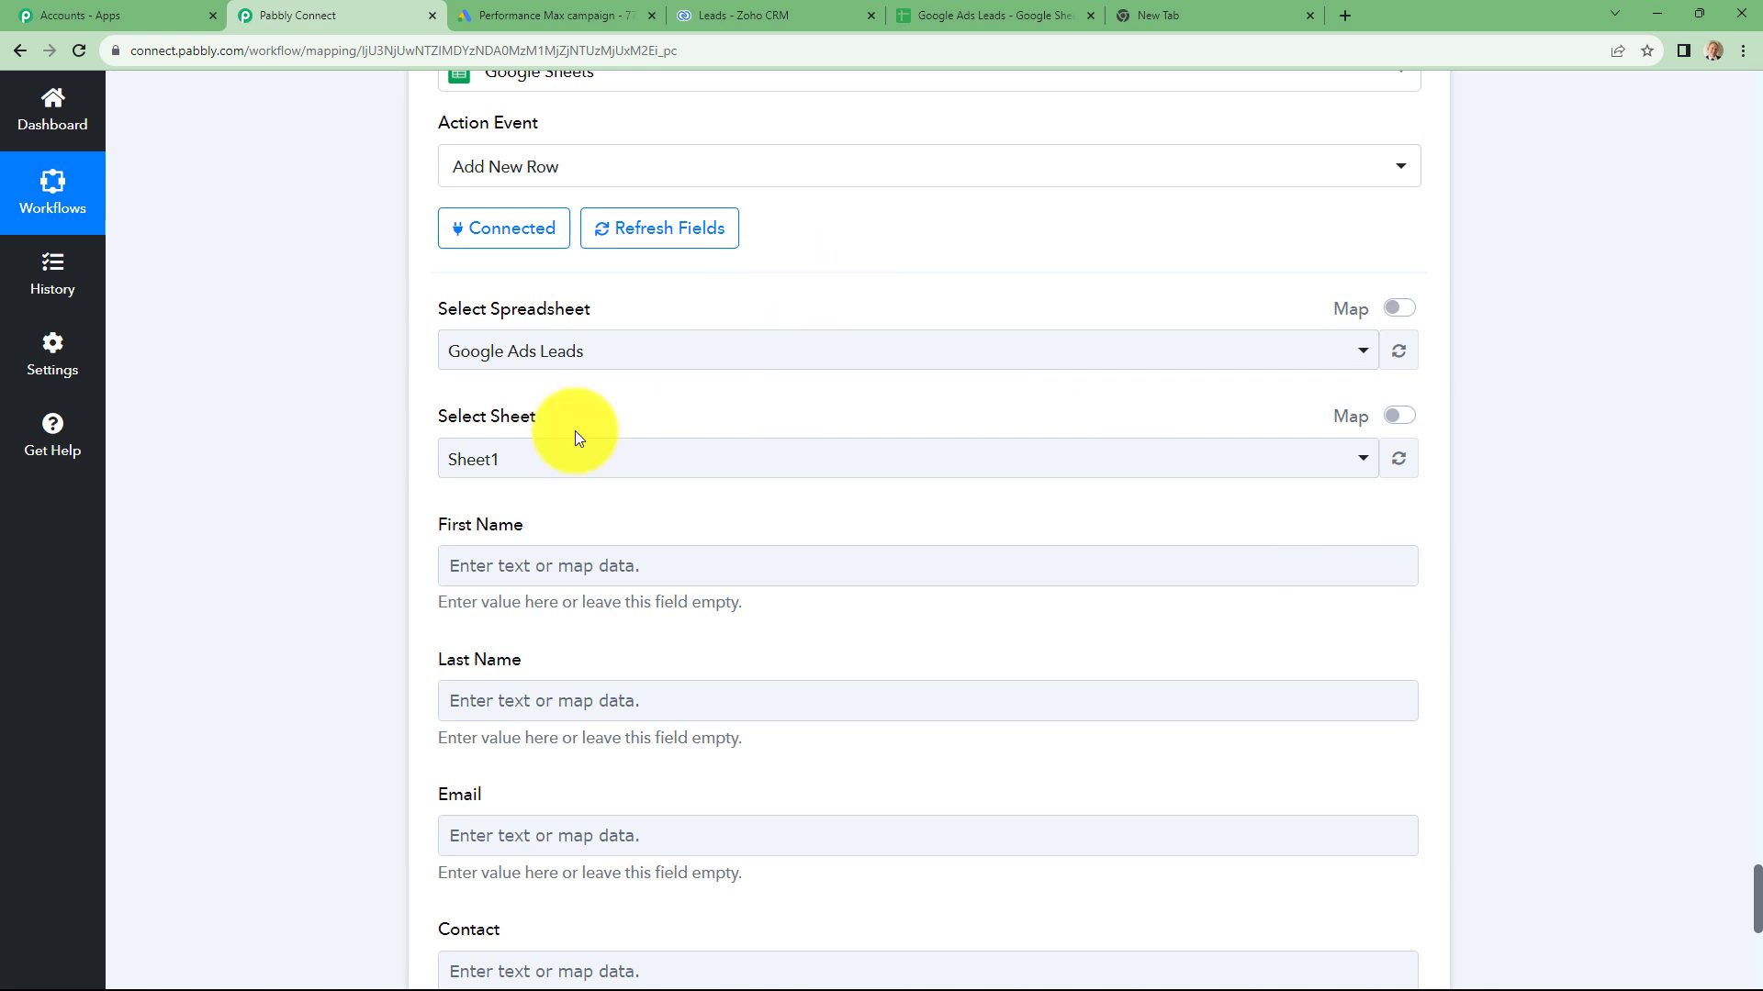
scroll(755, 608, "down", 6)
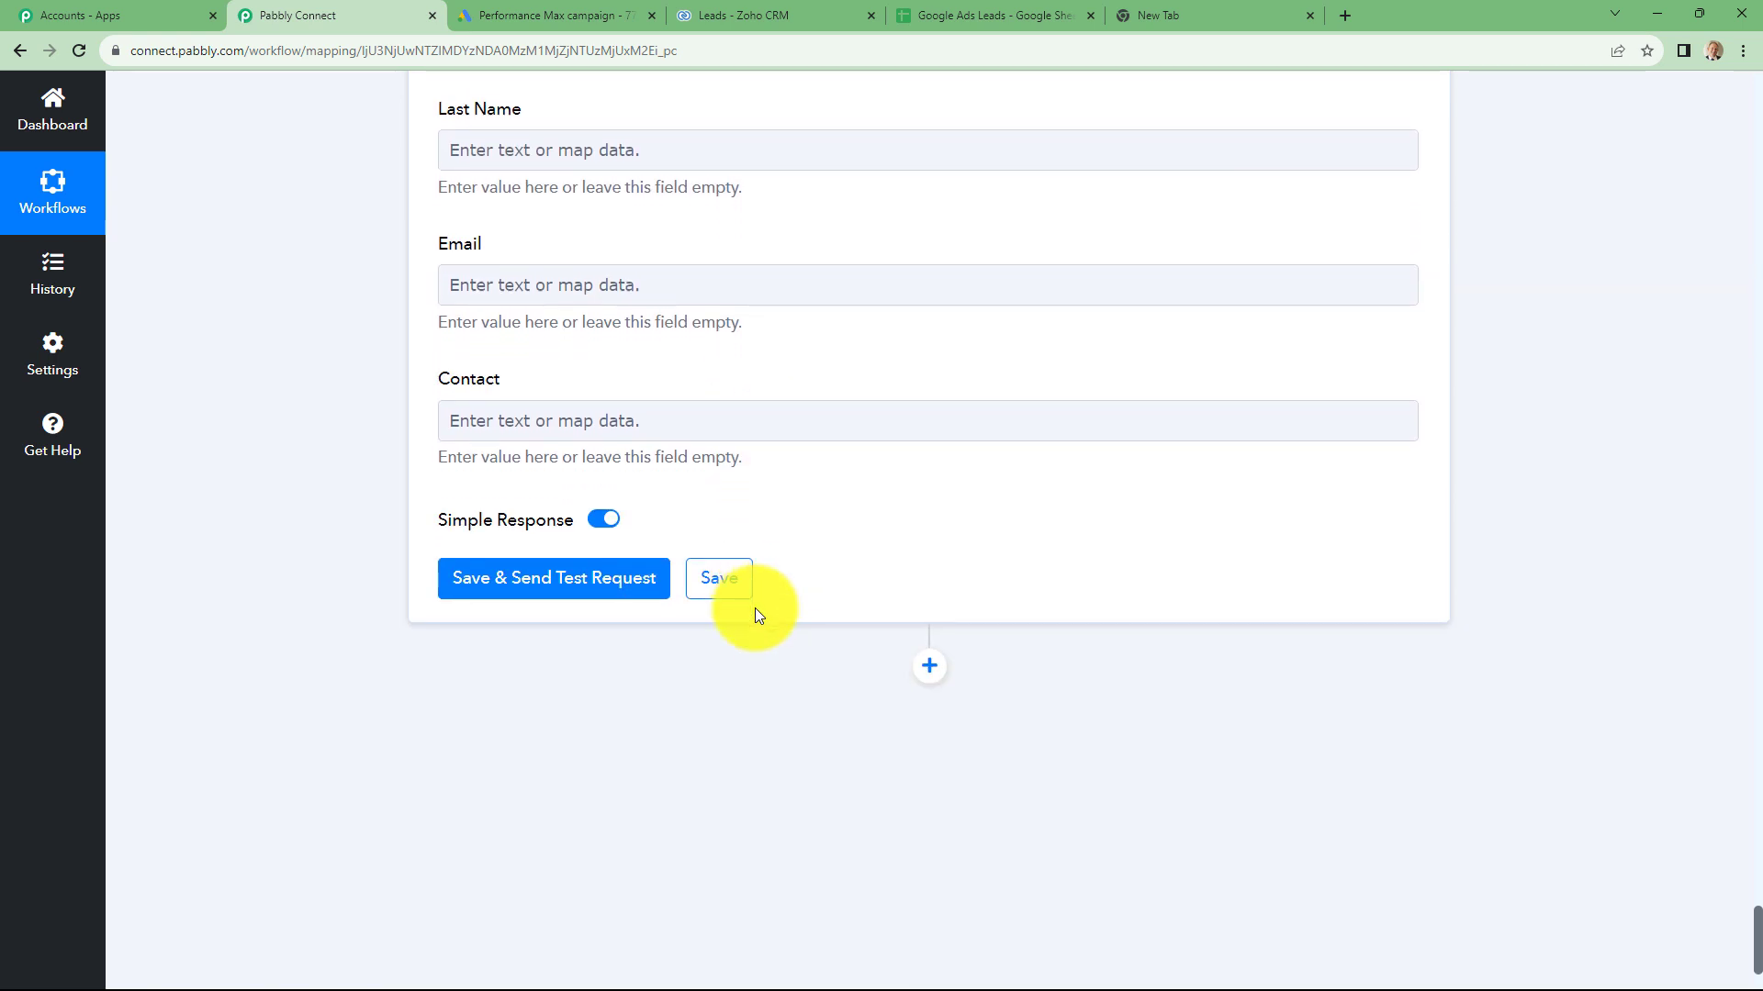
scroll(754, 608, "up", 6)
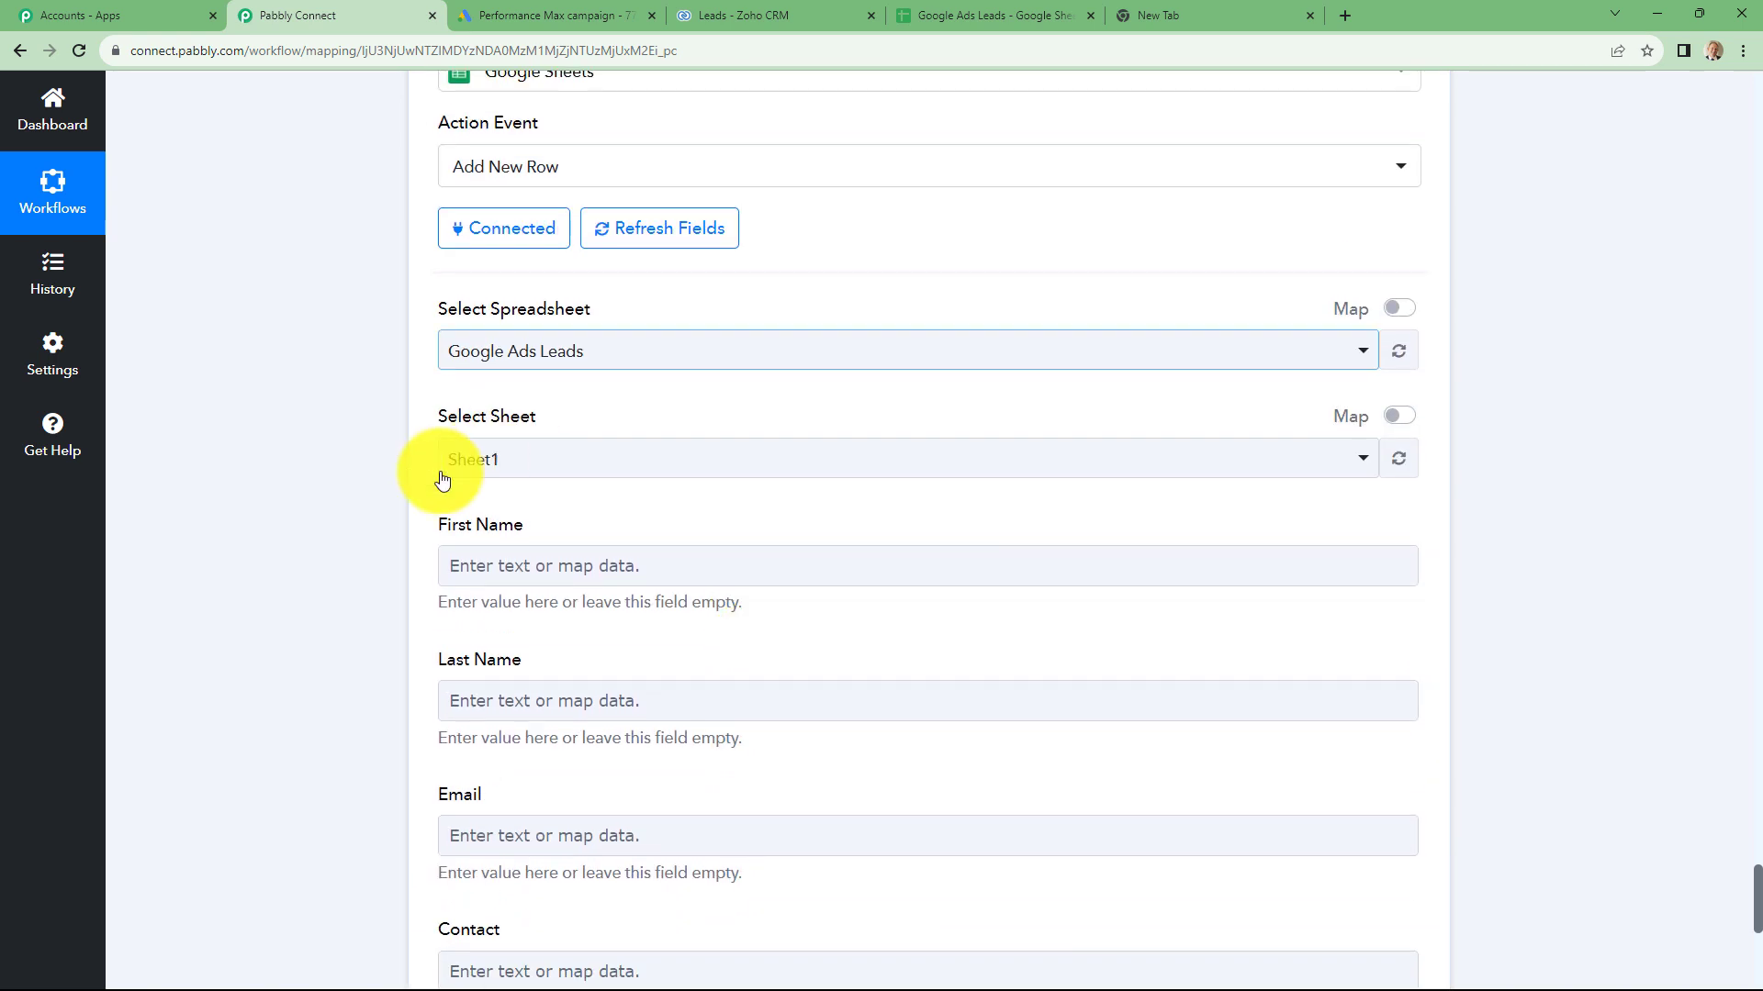
left_click(974, 11)
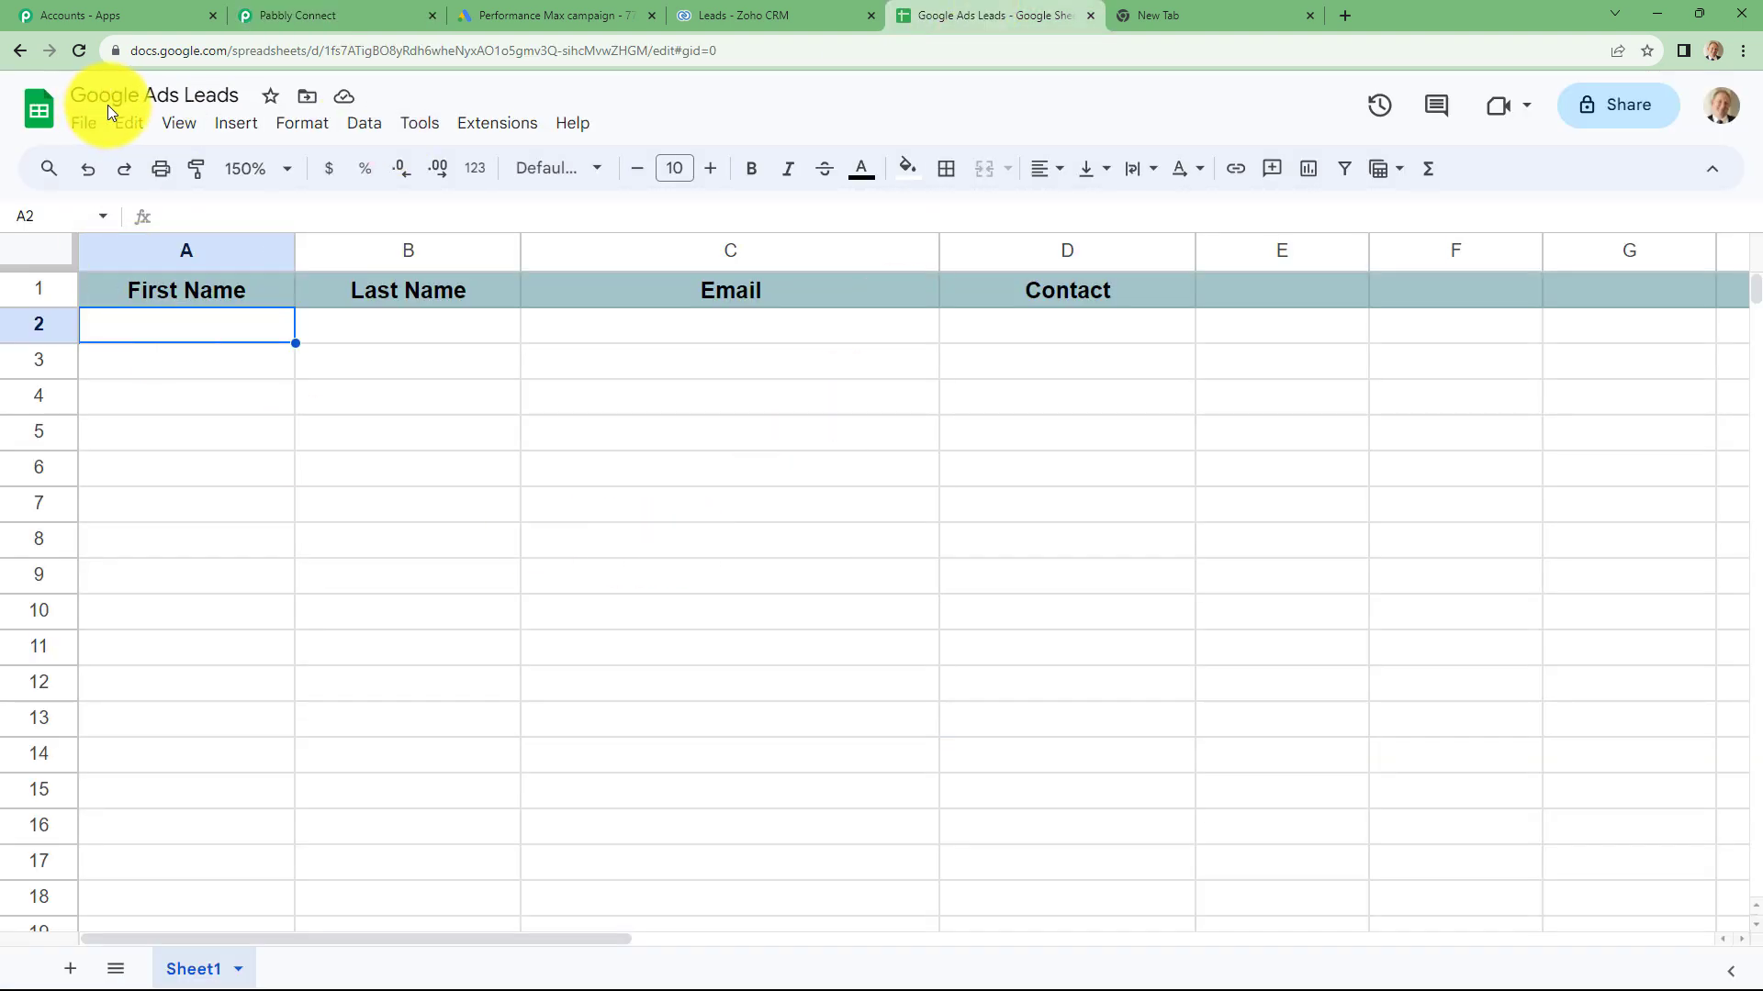
Check the Google Sheets action's mapping fields in Pabbly Connect against the First Name, Last Name, Email and Contact headers in the spreadsheet
left_click(372, 17)
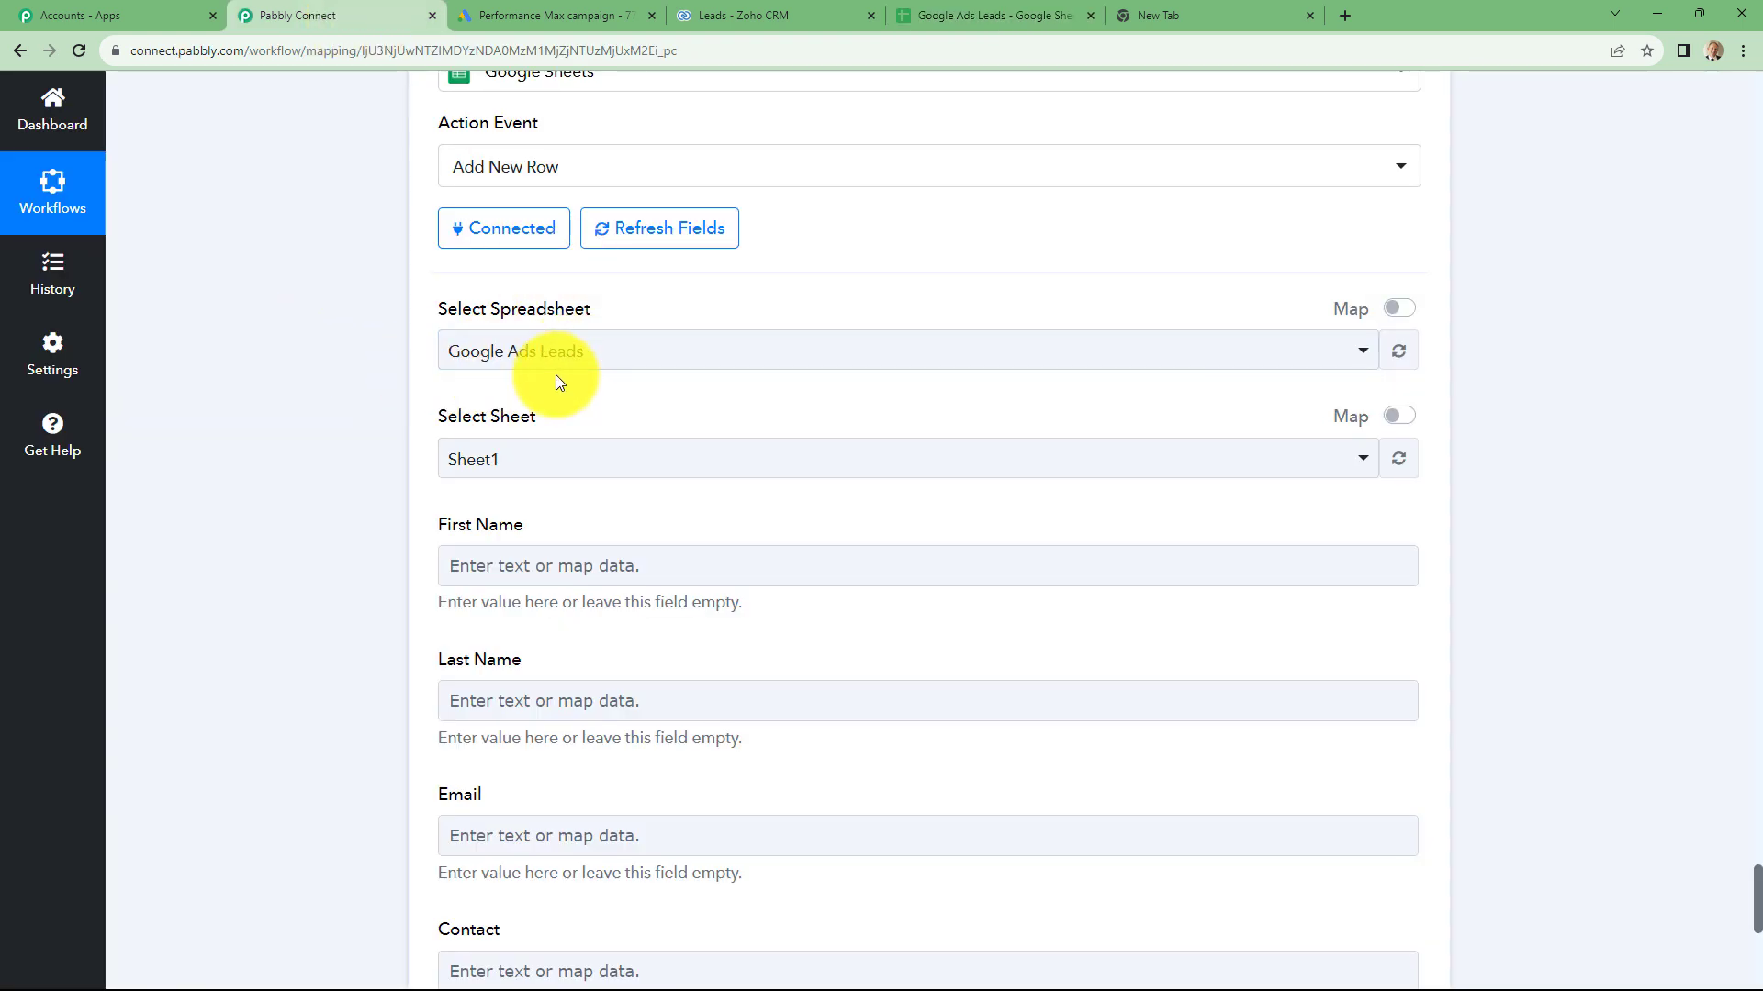
scroll(569, 384, "down", 2)
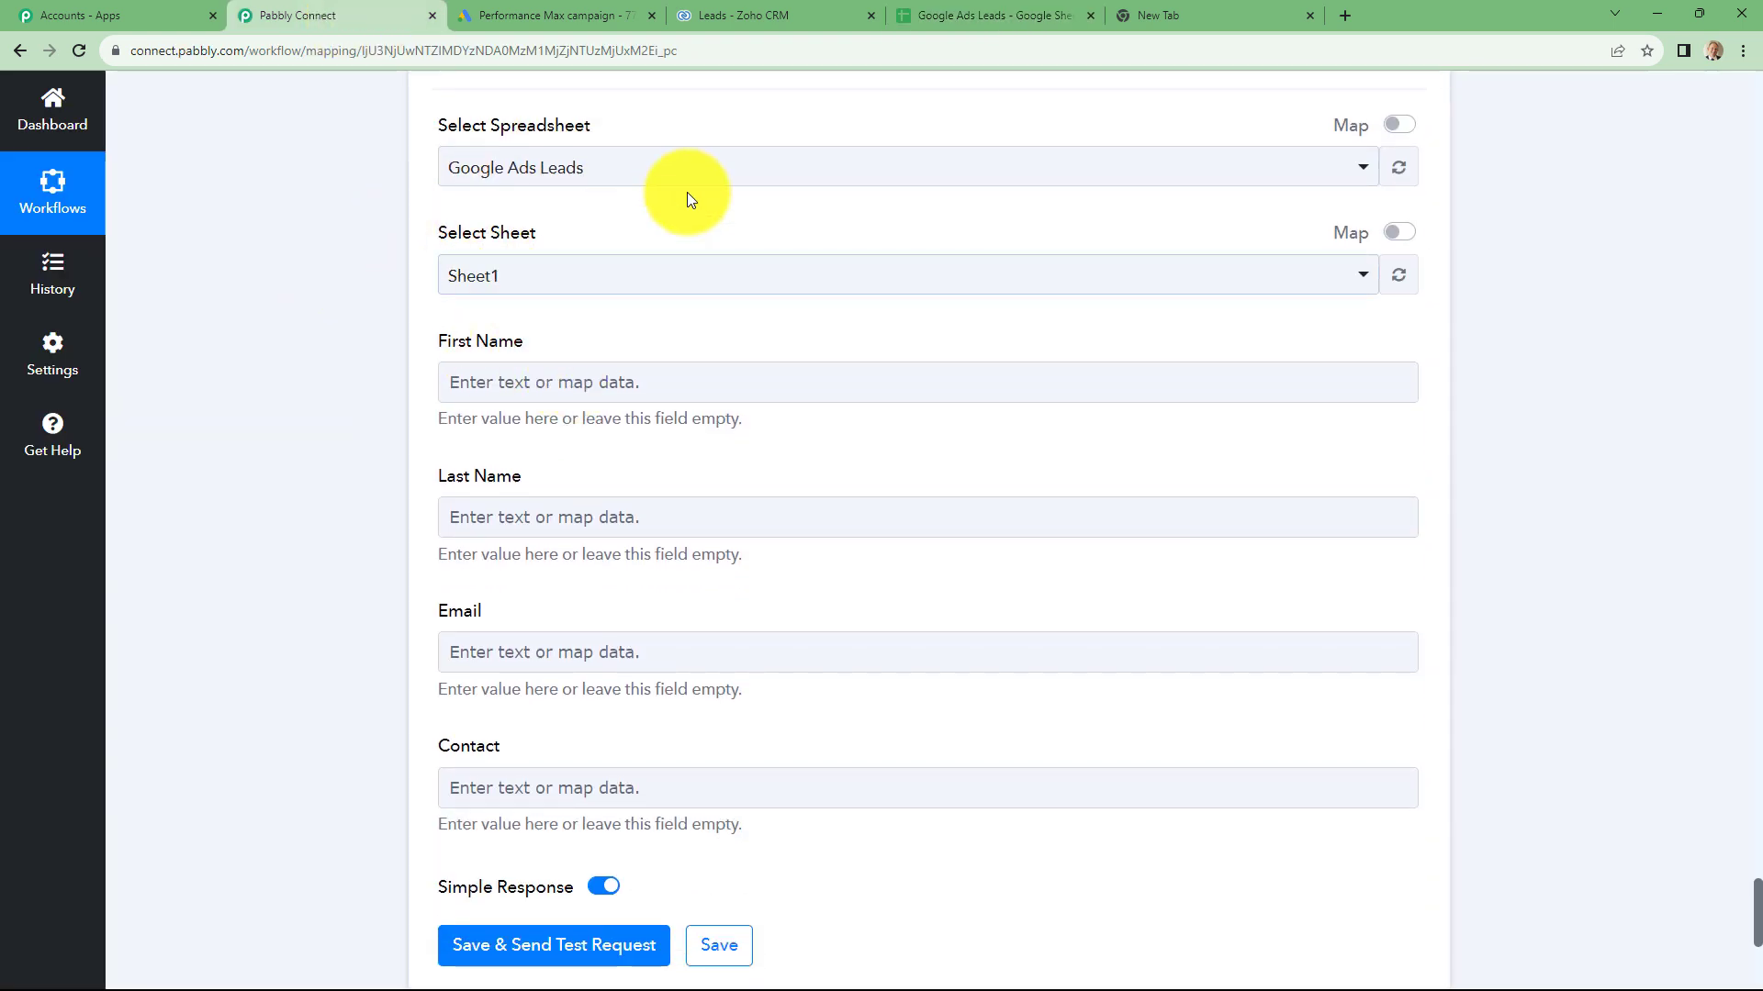
left_click(992, 13)
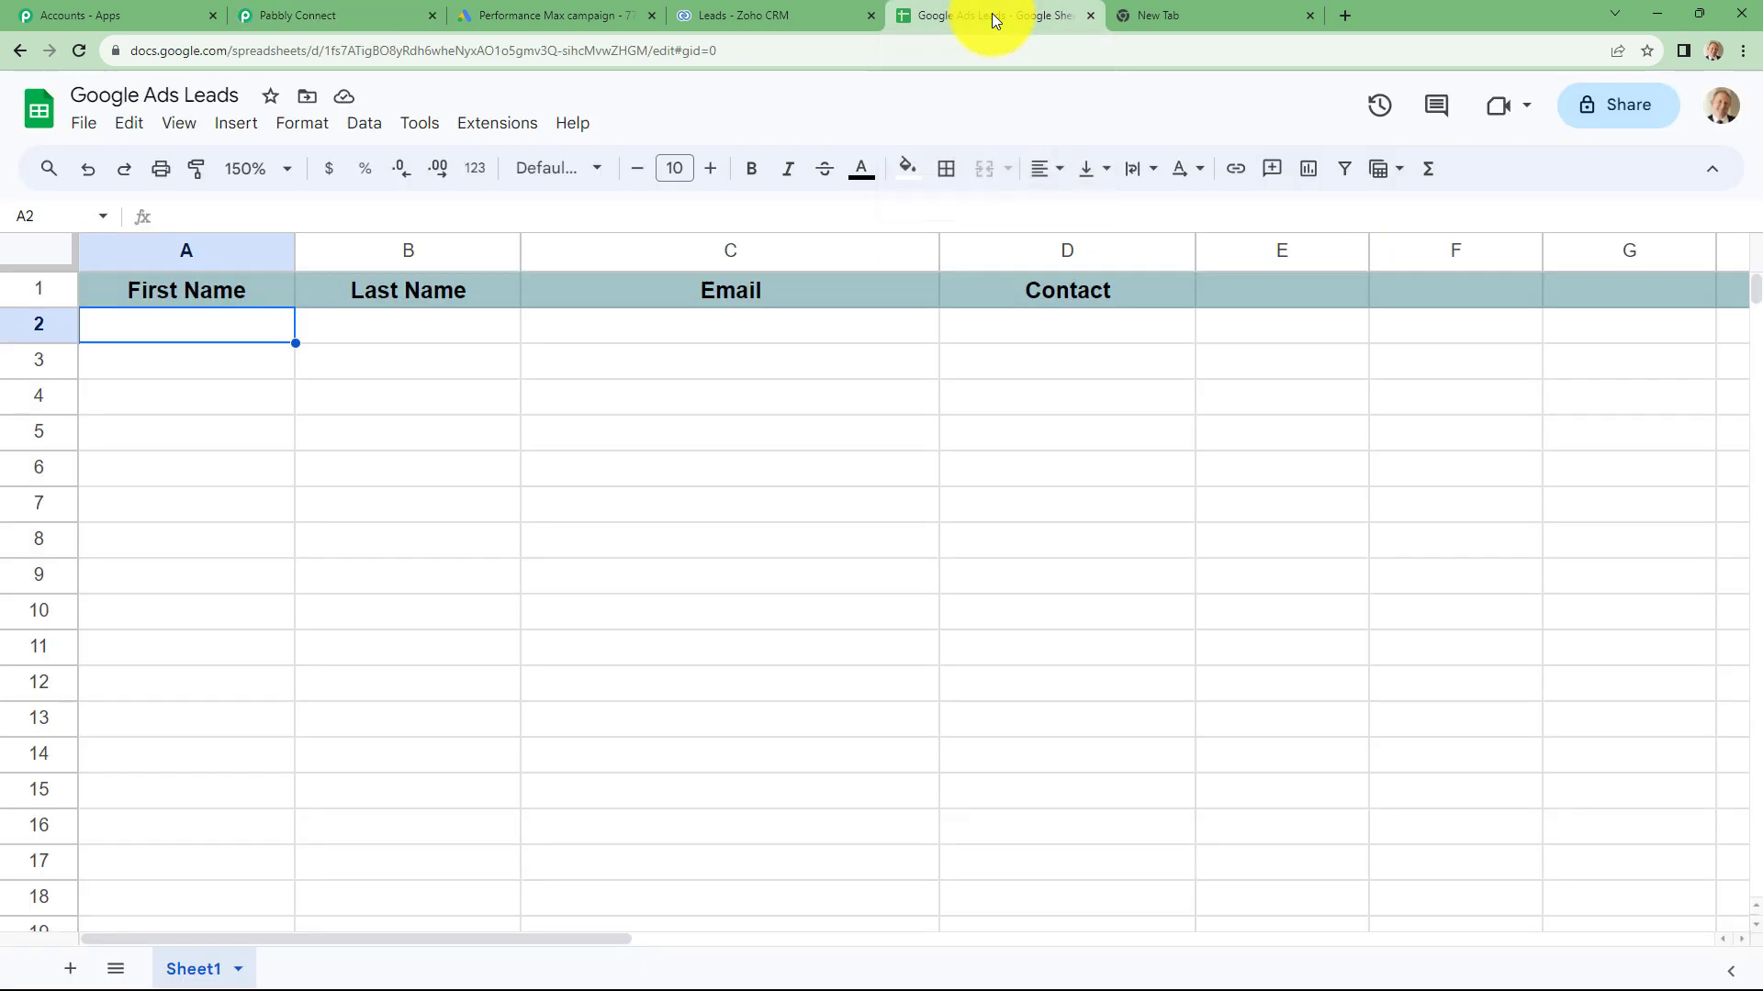
left_click(301, 9)
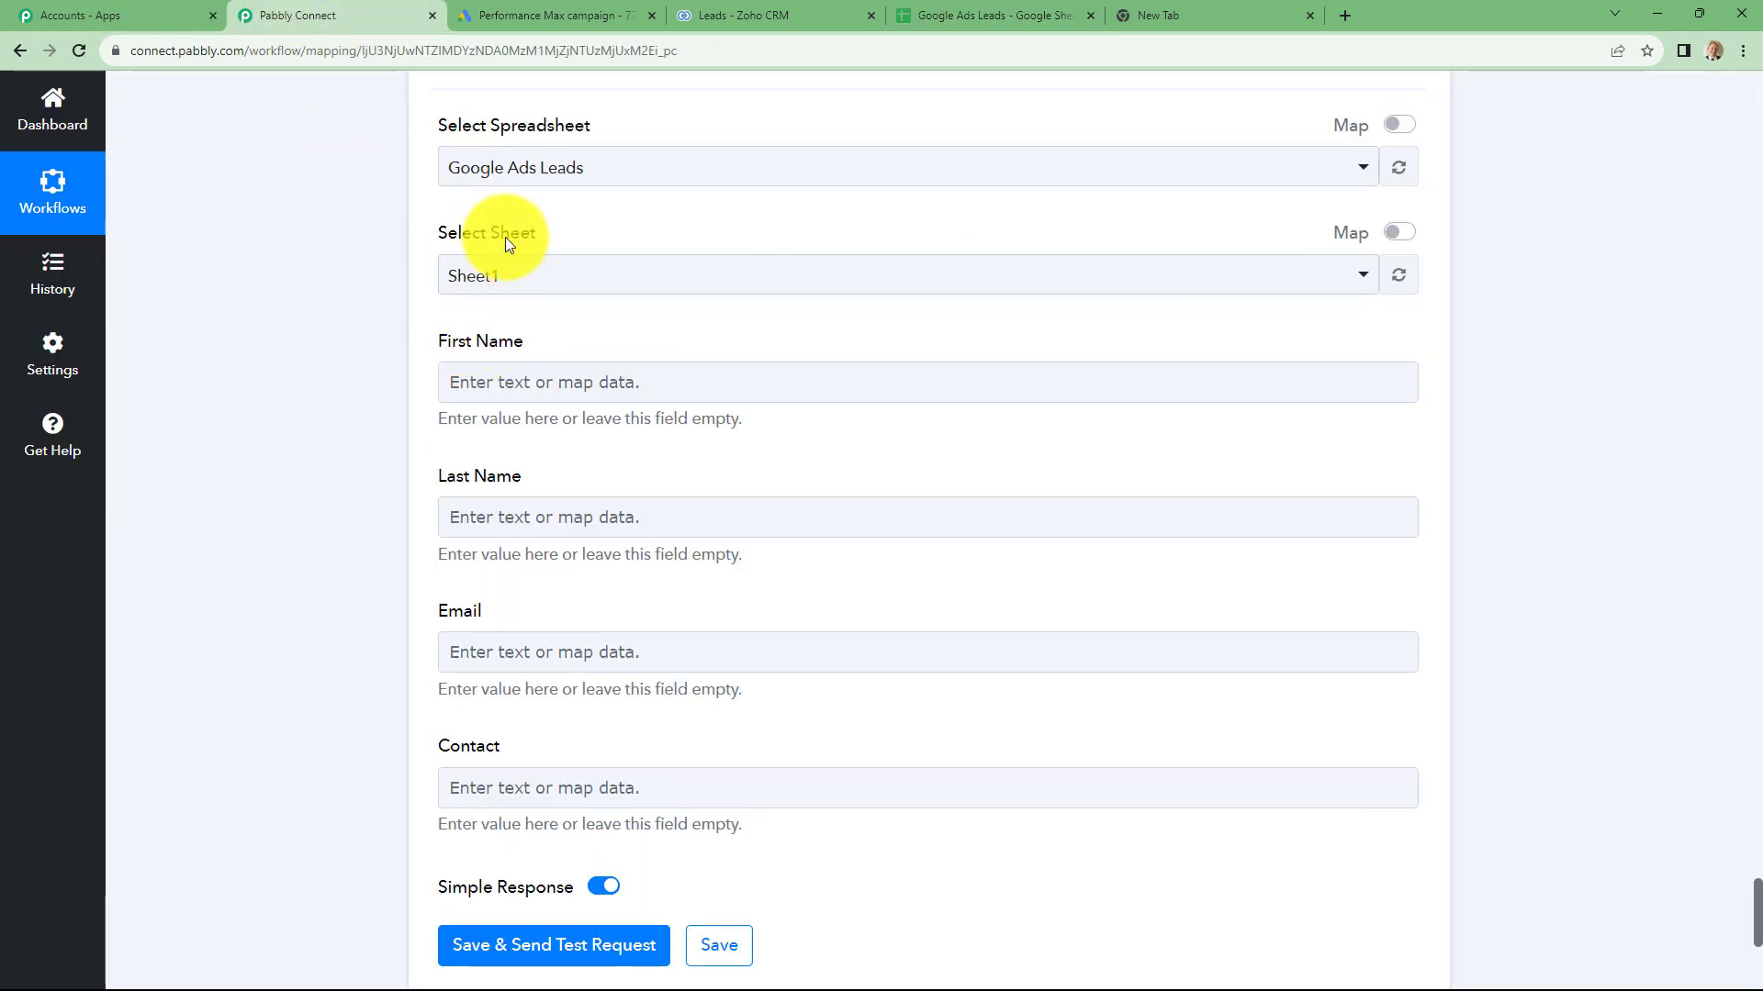
scroll(682, 340, "down", 3)
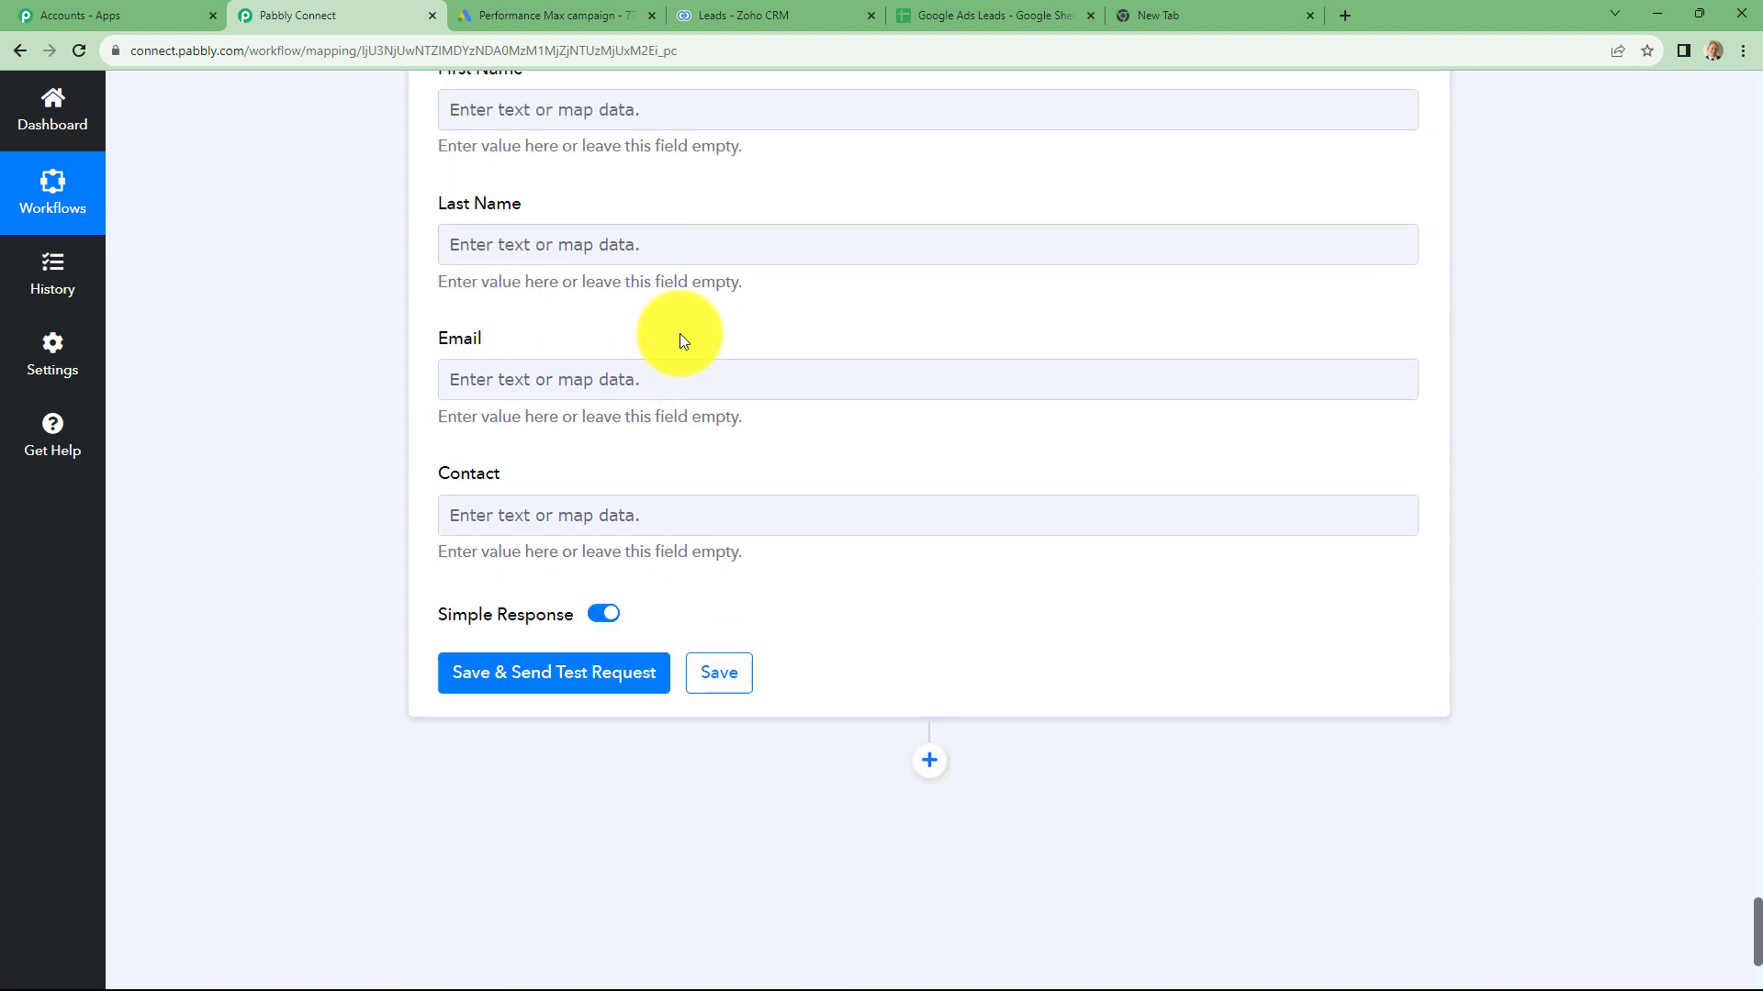
scroll(680, 334, "up", 3)
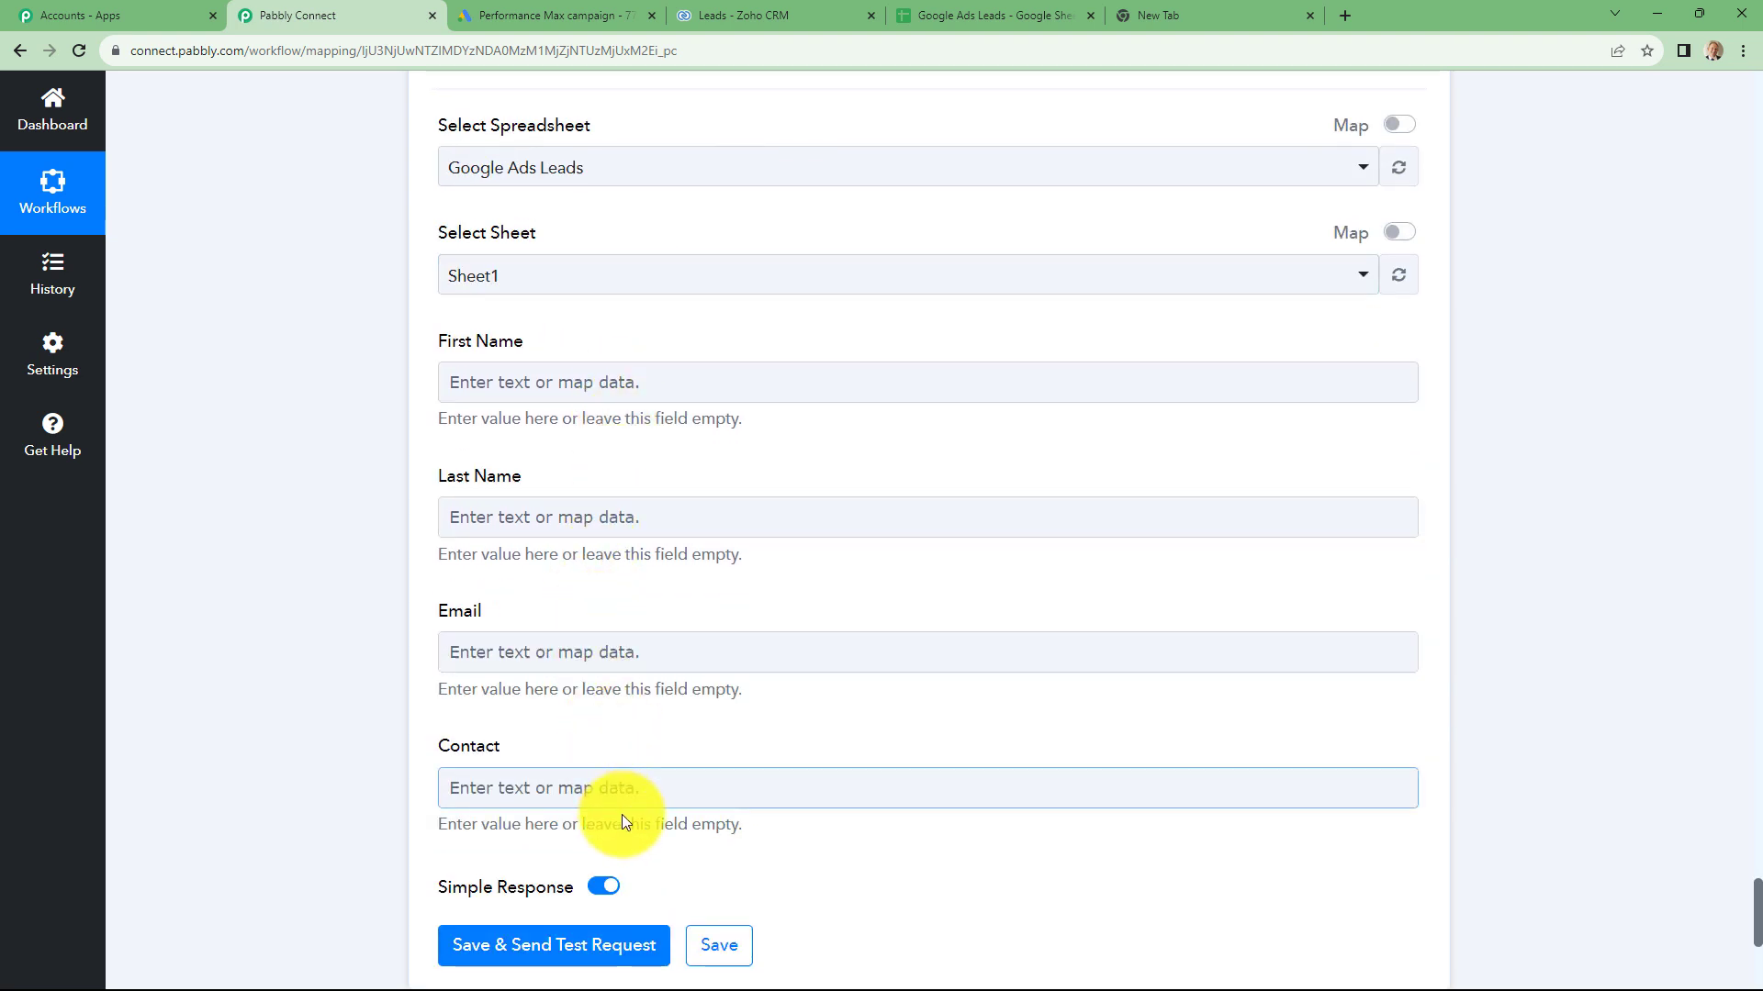
Map the First Name field to User Column Data 0 String Value from the Google Ads New Lead Form Entry step
left_click(638, 394)
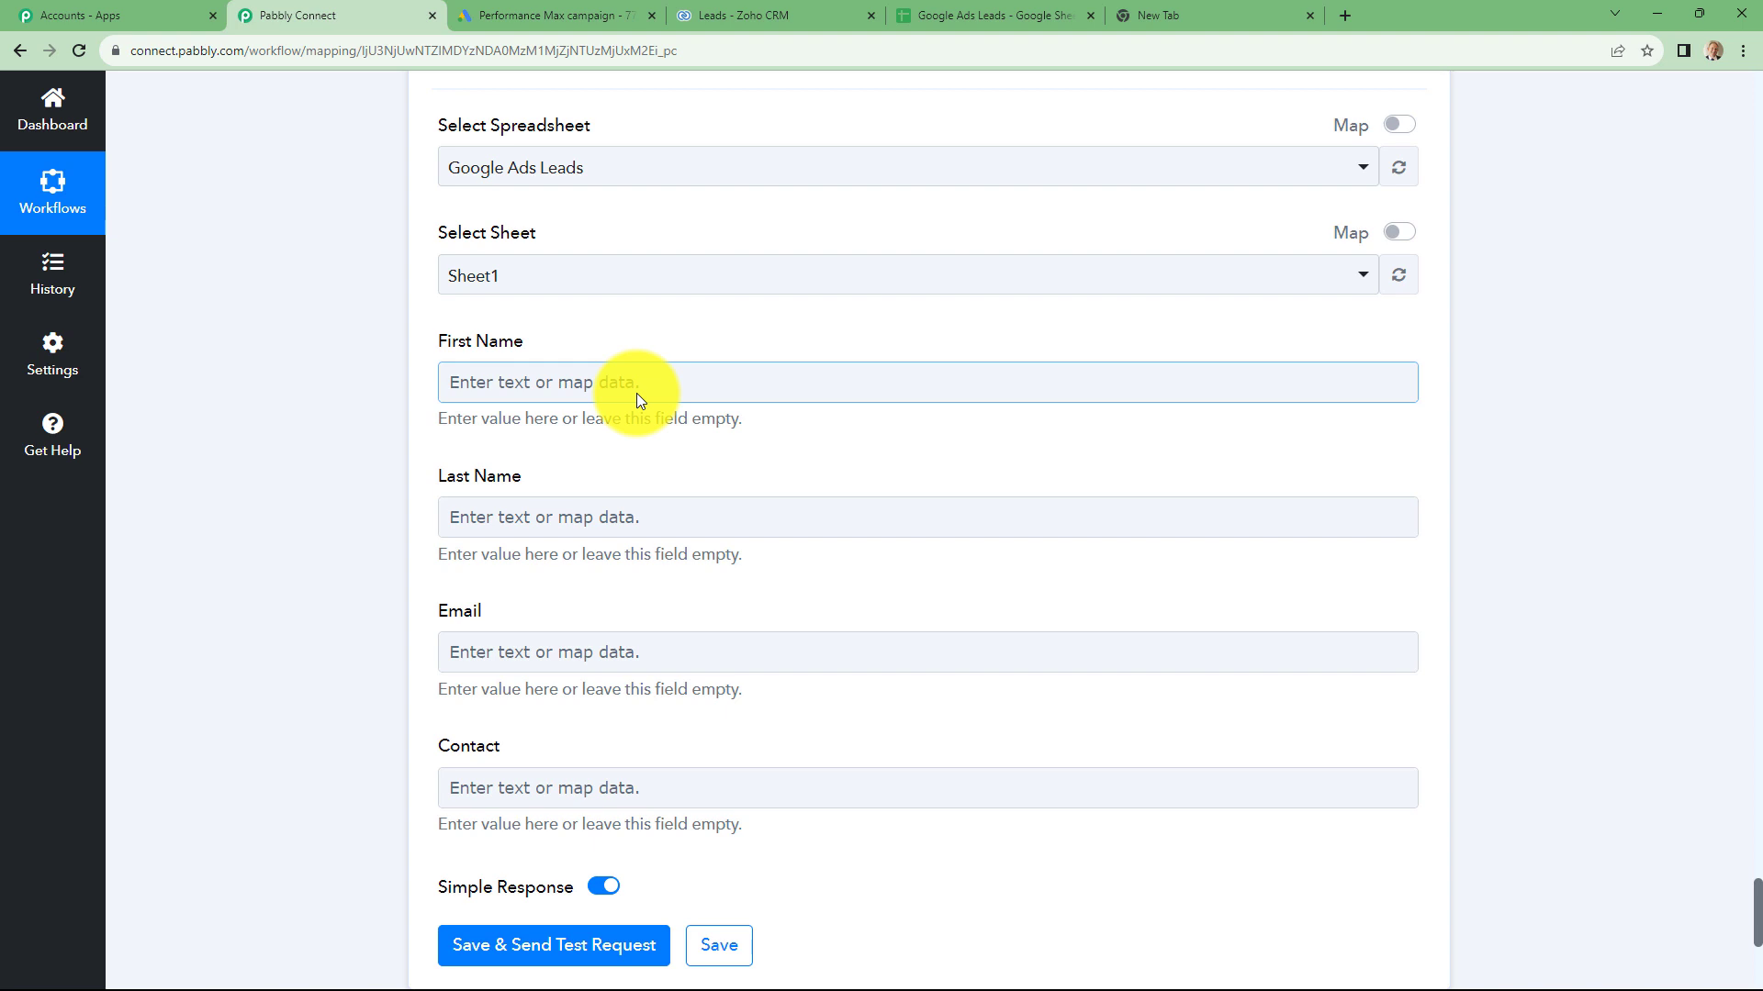
left_click(493, 397)
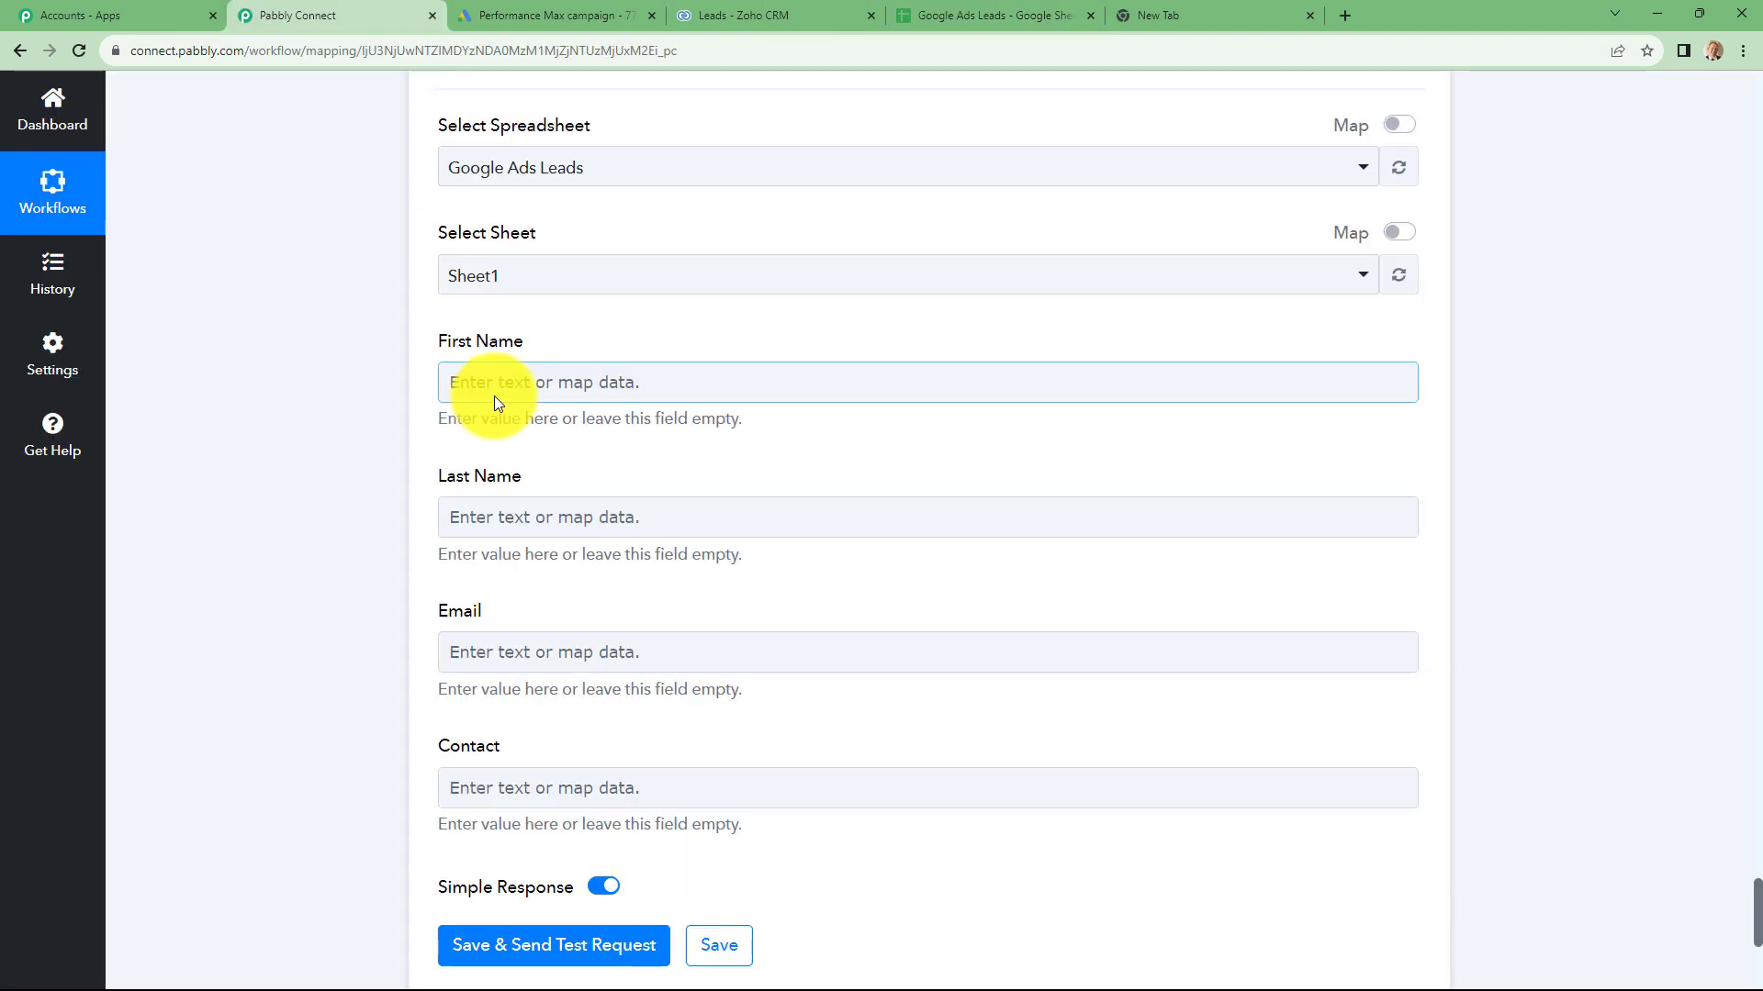
scroll(478, 349, "down", 1)
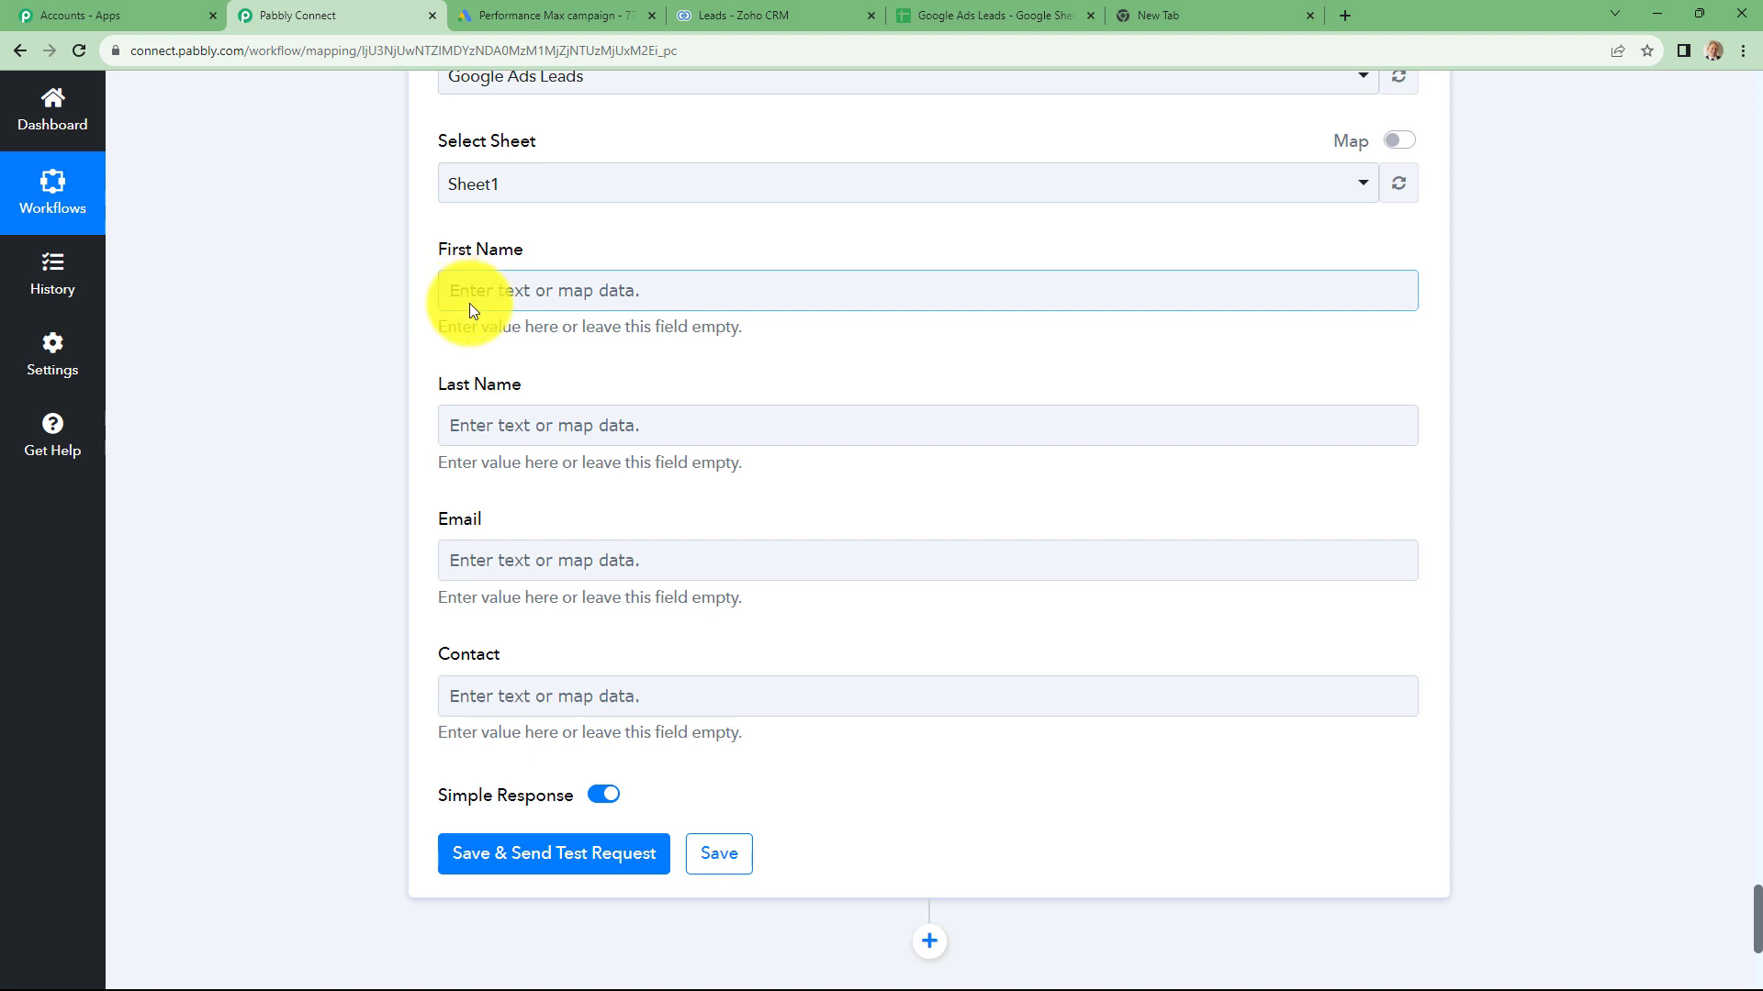
left_click(512, 290)
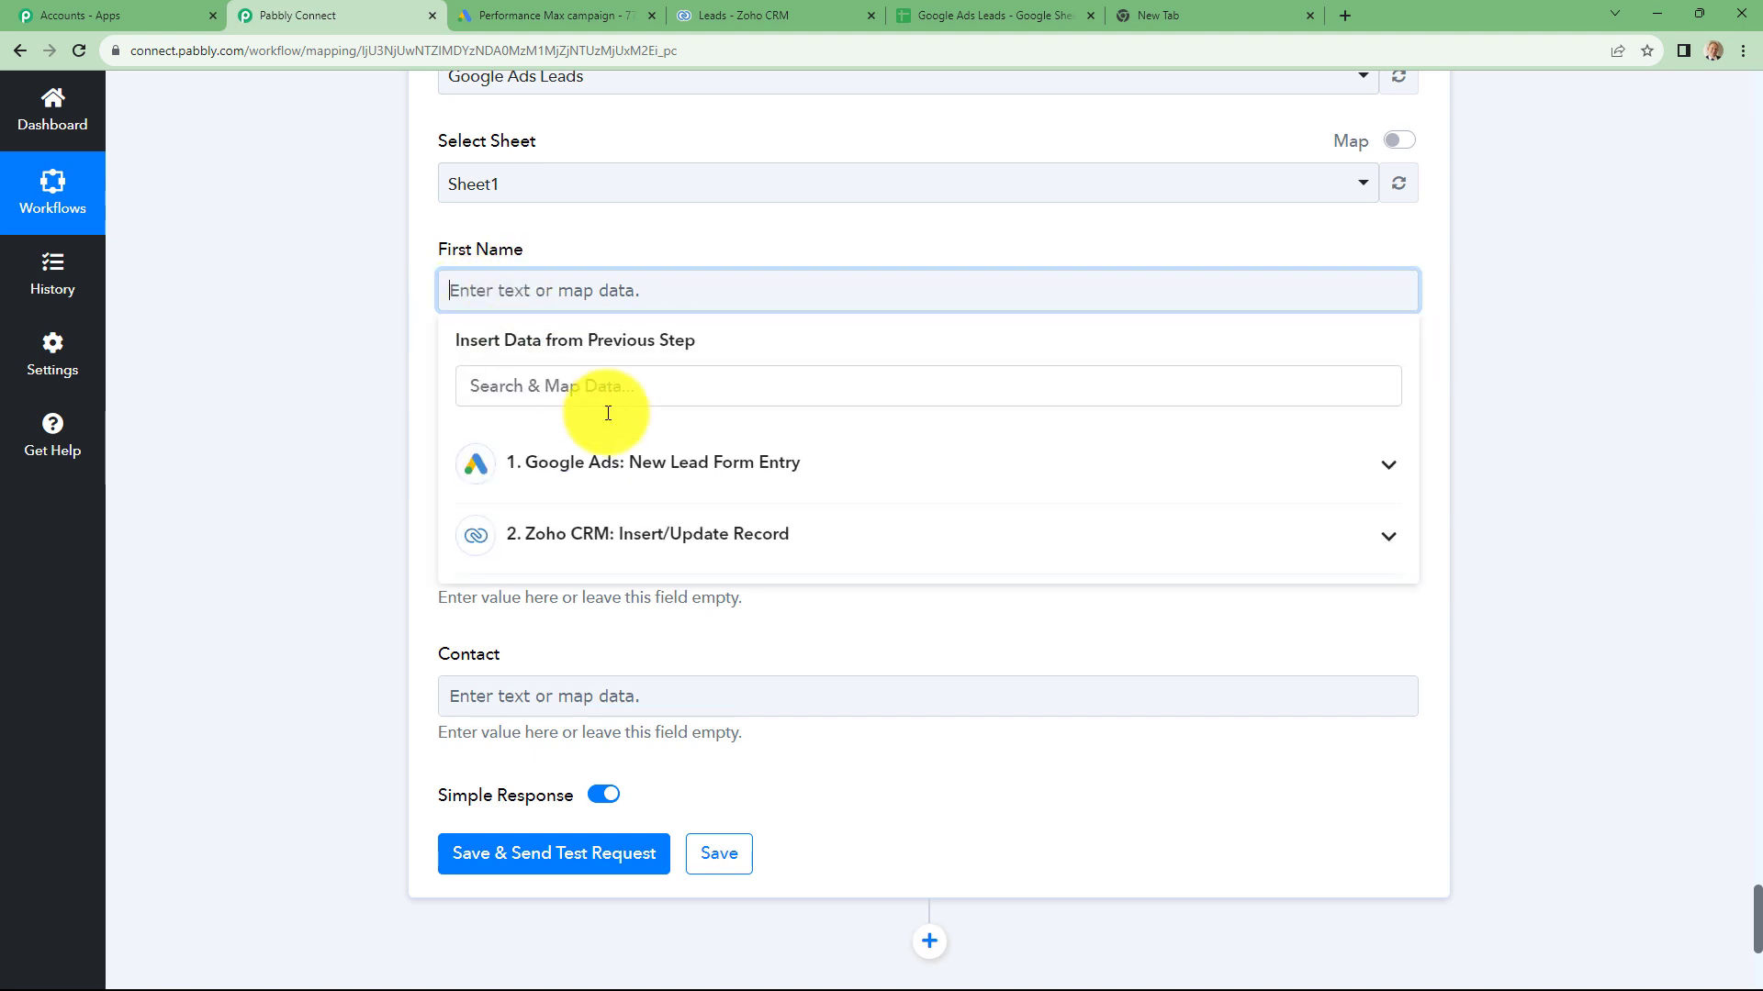
left_click(613, 477)
scroll(747, 838, "down", 3)
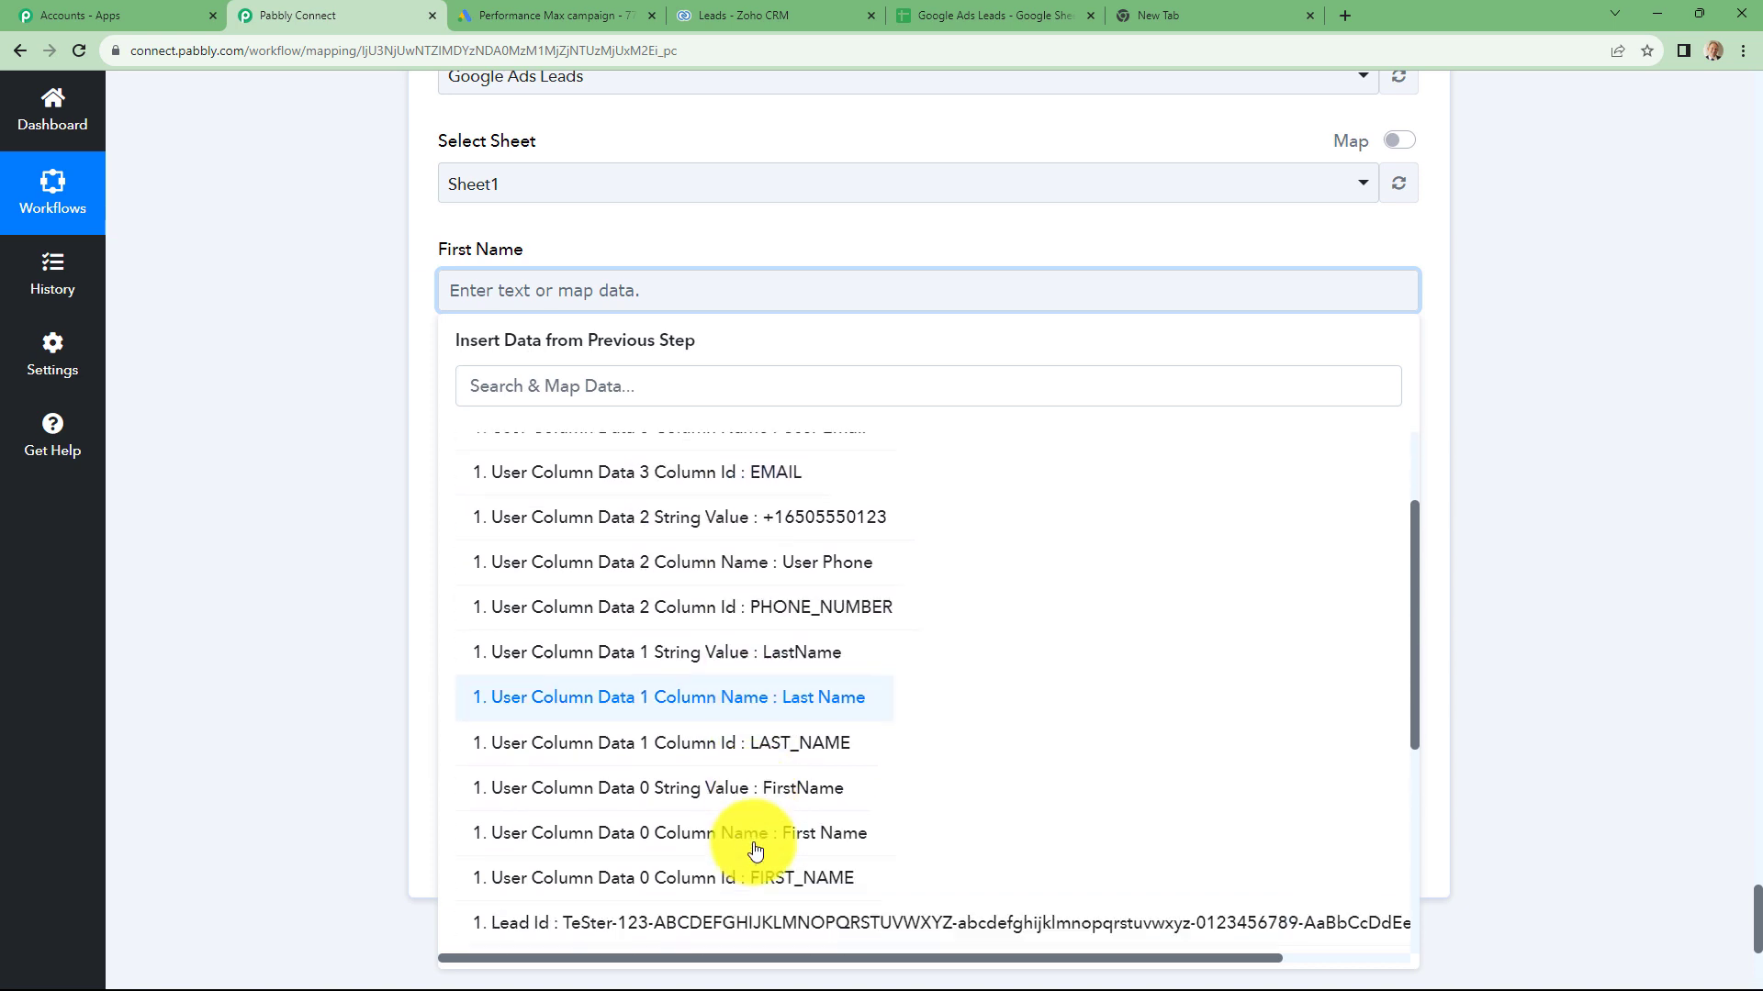
left_click(771, 647)
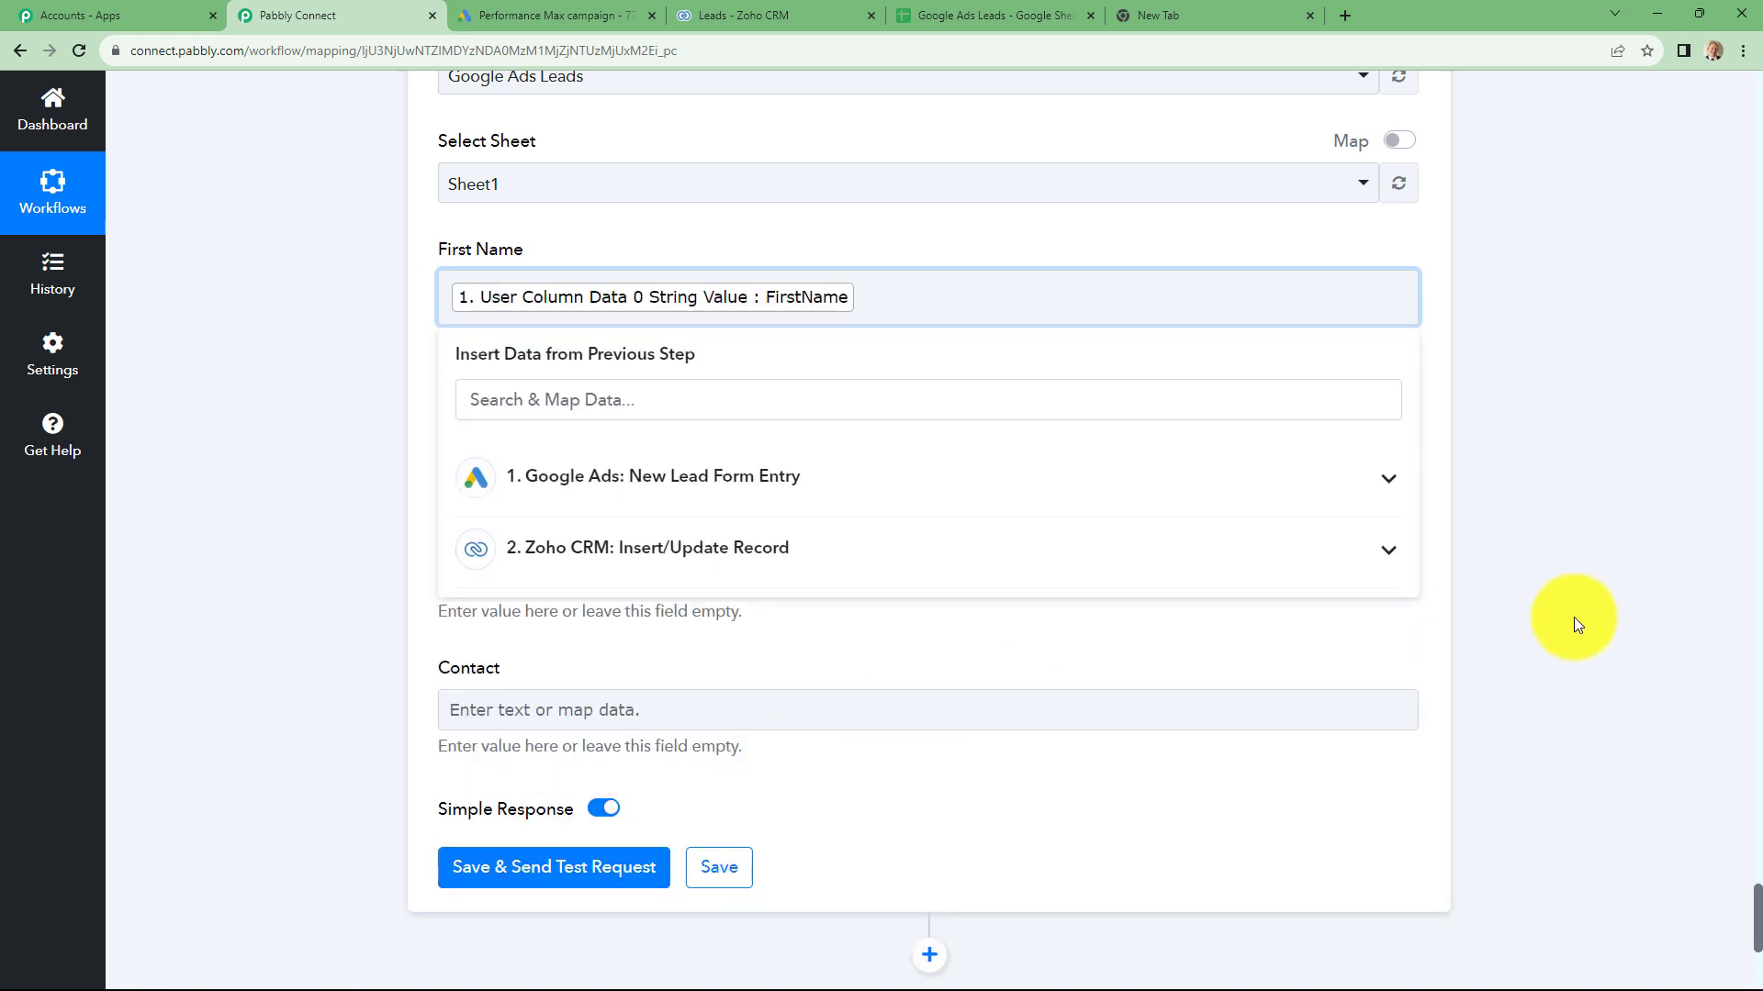
left_click(1574, 622)
Map the Last Name field to User Column Data 1 String Value from the Google Ads lead form entry
left_click(579, 442)
left_click(629, 617)
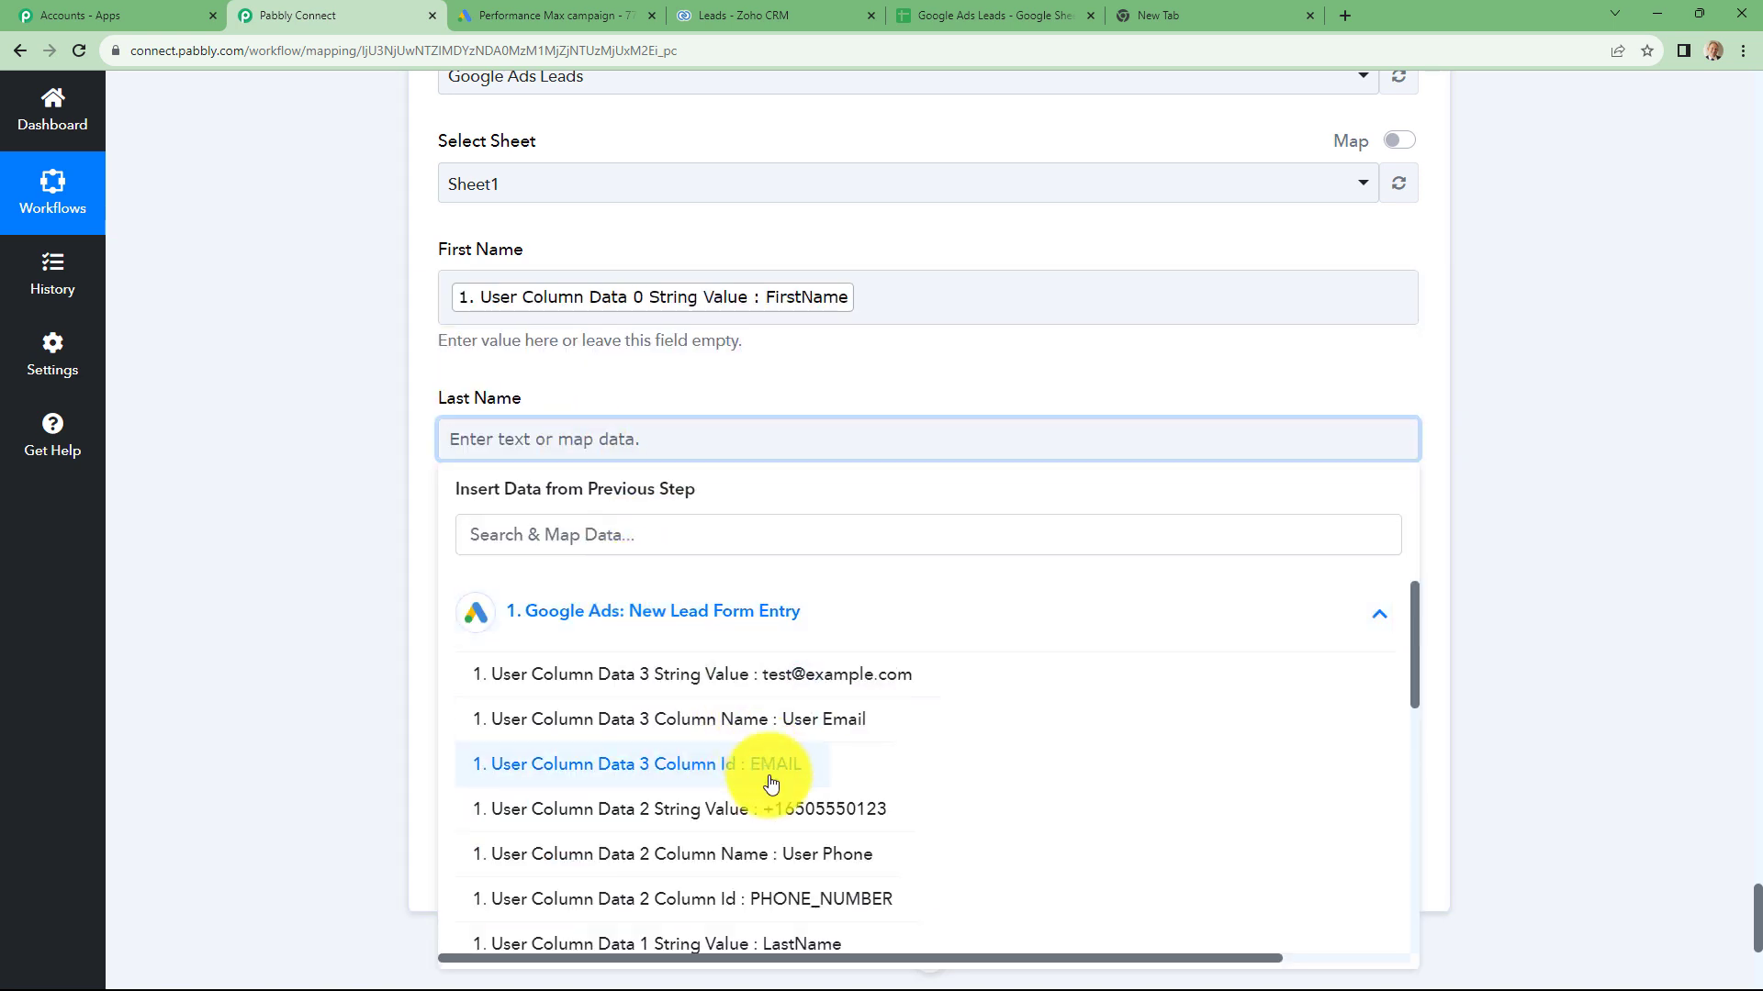
left_click(748, 941)
left_click(360, 642)
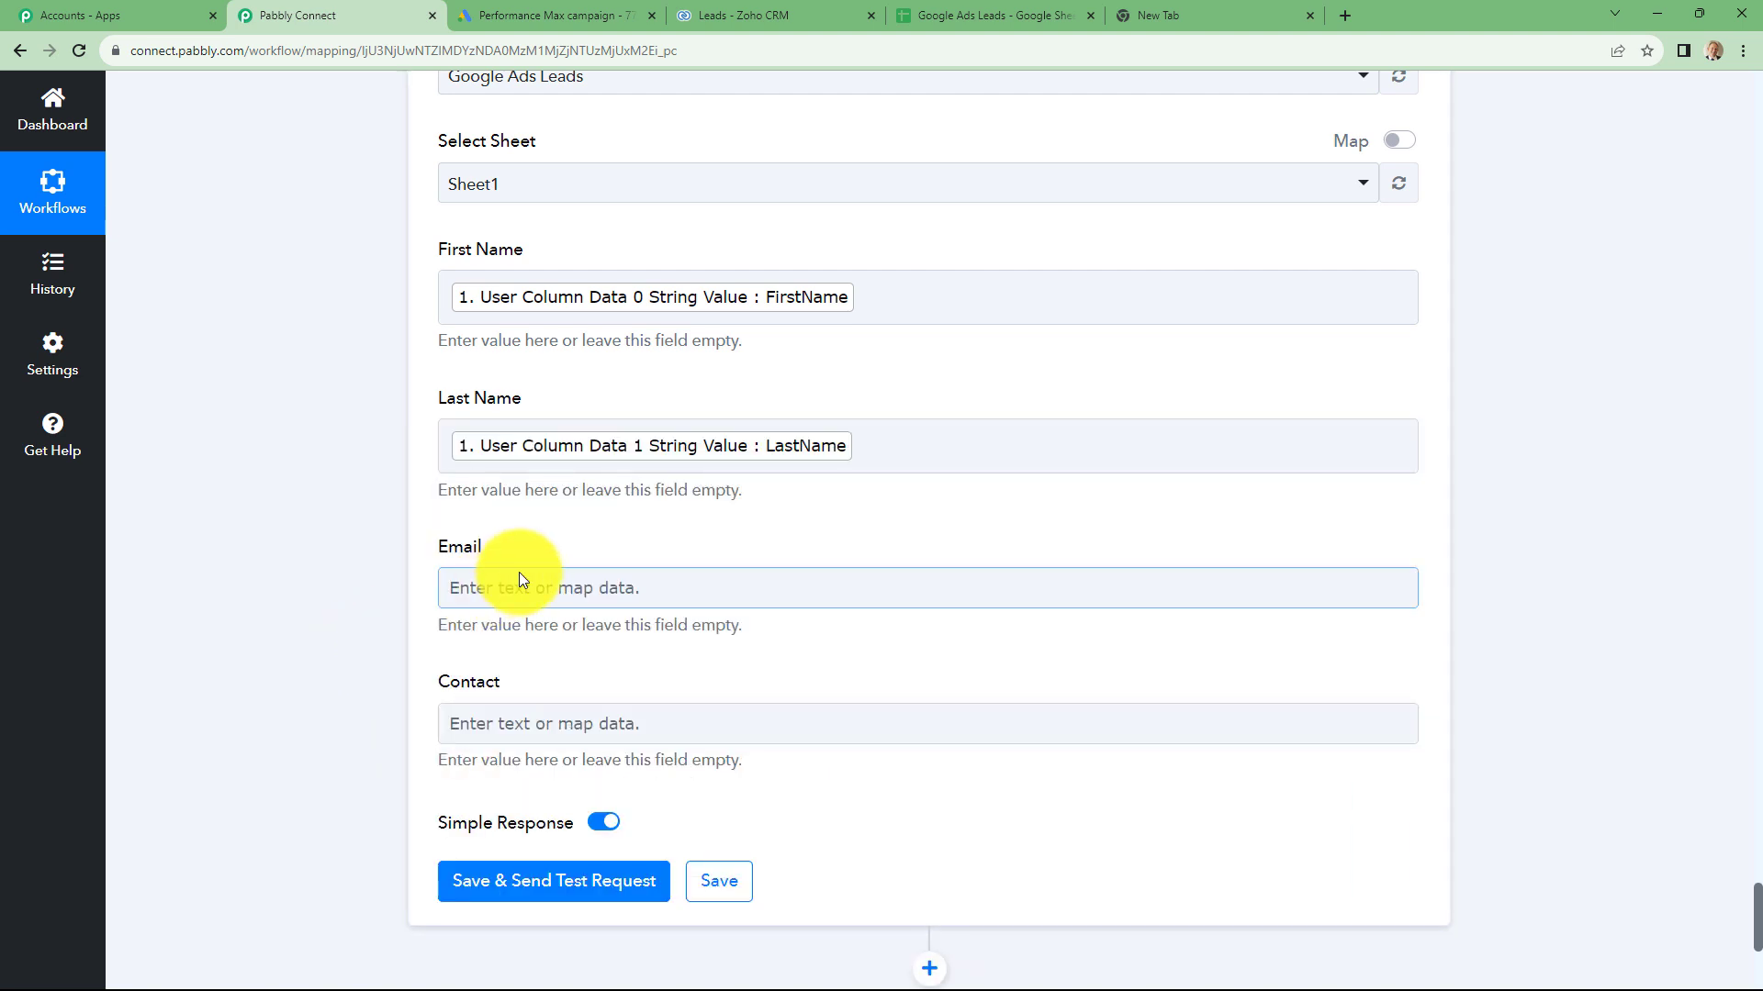
Map Email to User Column Data 3 String Value and Contact to User Column Data 2 String Value from the Google Ads step
left_click(520, 579)
left_click(728, 762)
left_click(739, 822)
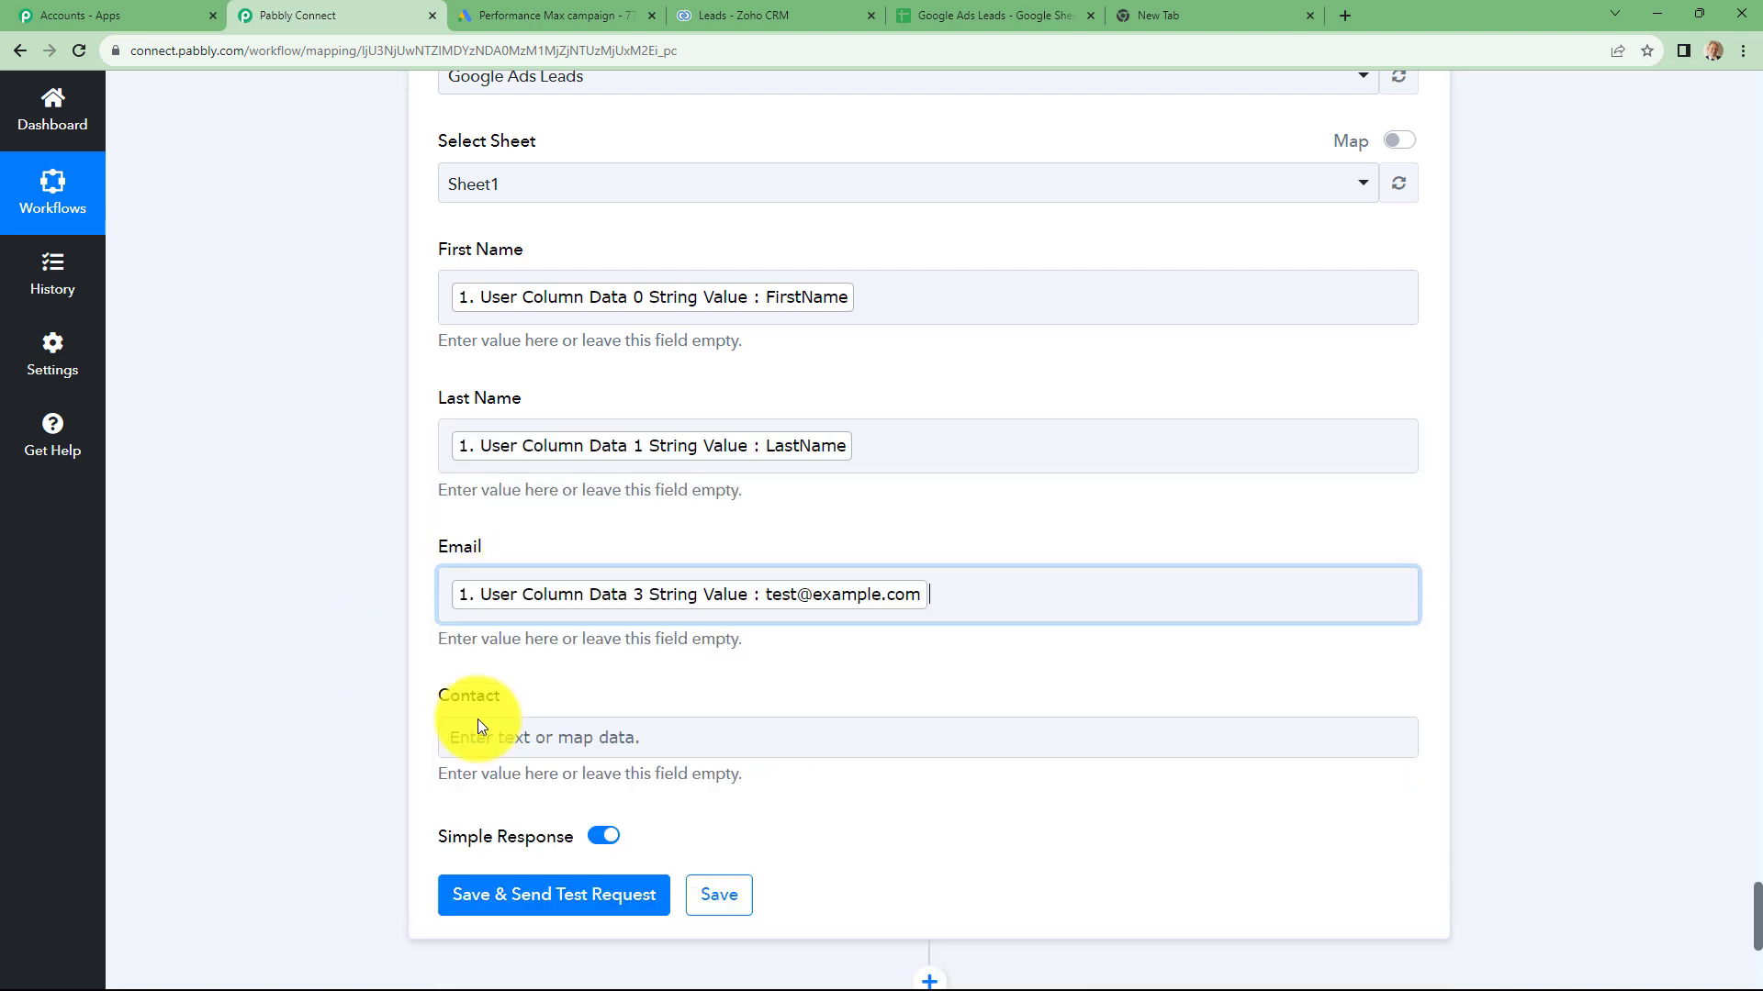
scroll(567, 640, "down", 3)
left_click(570, 460)
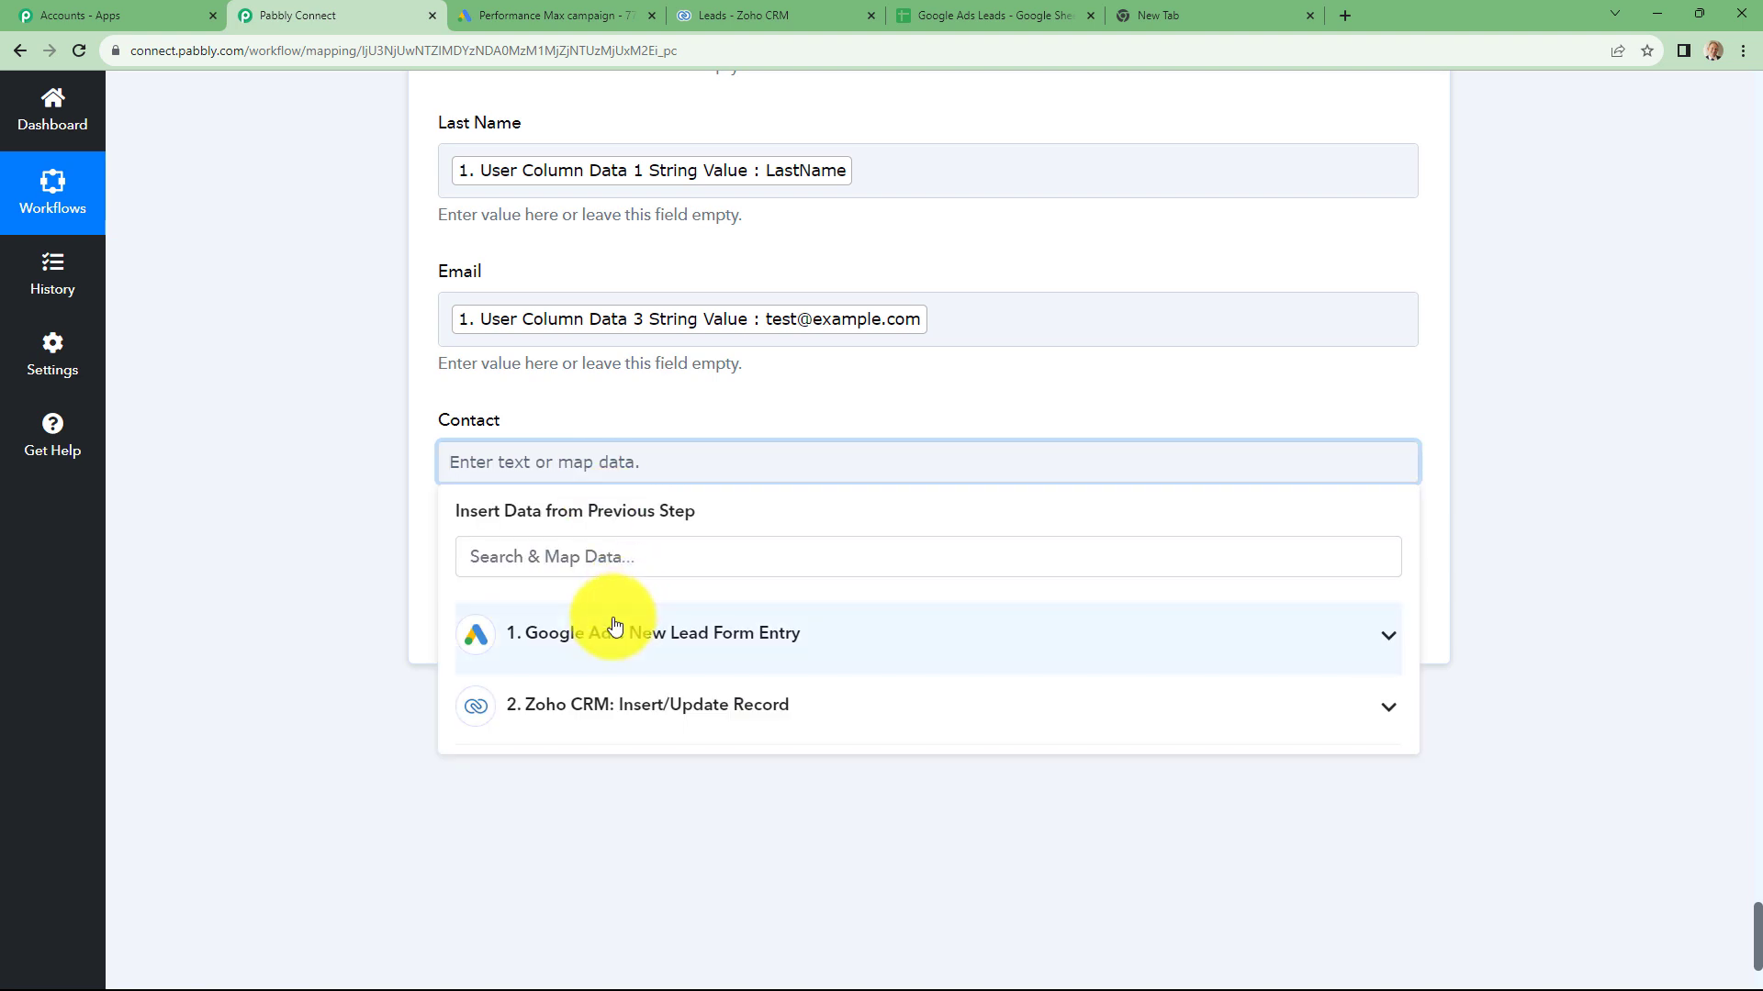
left_click(610, 629)
left_click(722, 831)
left_click(1603, 596)
Save the Google Sheets action with a test request, and check the new row in the Google Ads Leads spreadsheet
scroll(1132, 588, "up", 9)
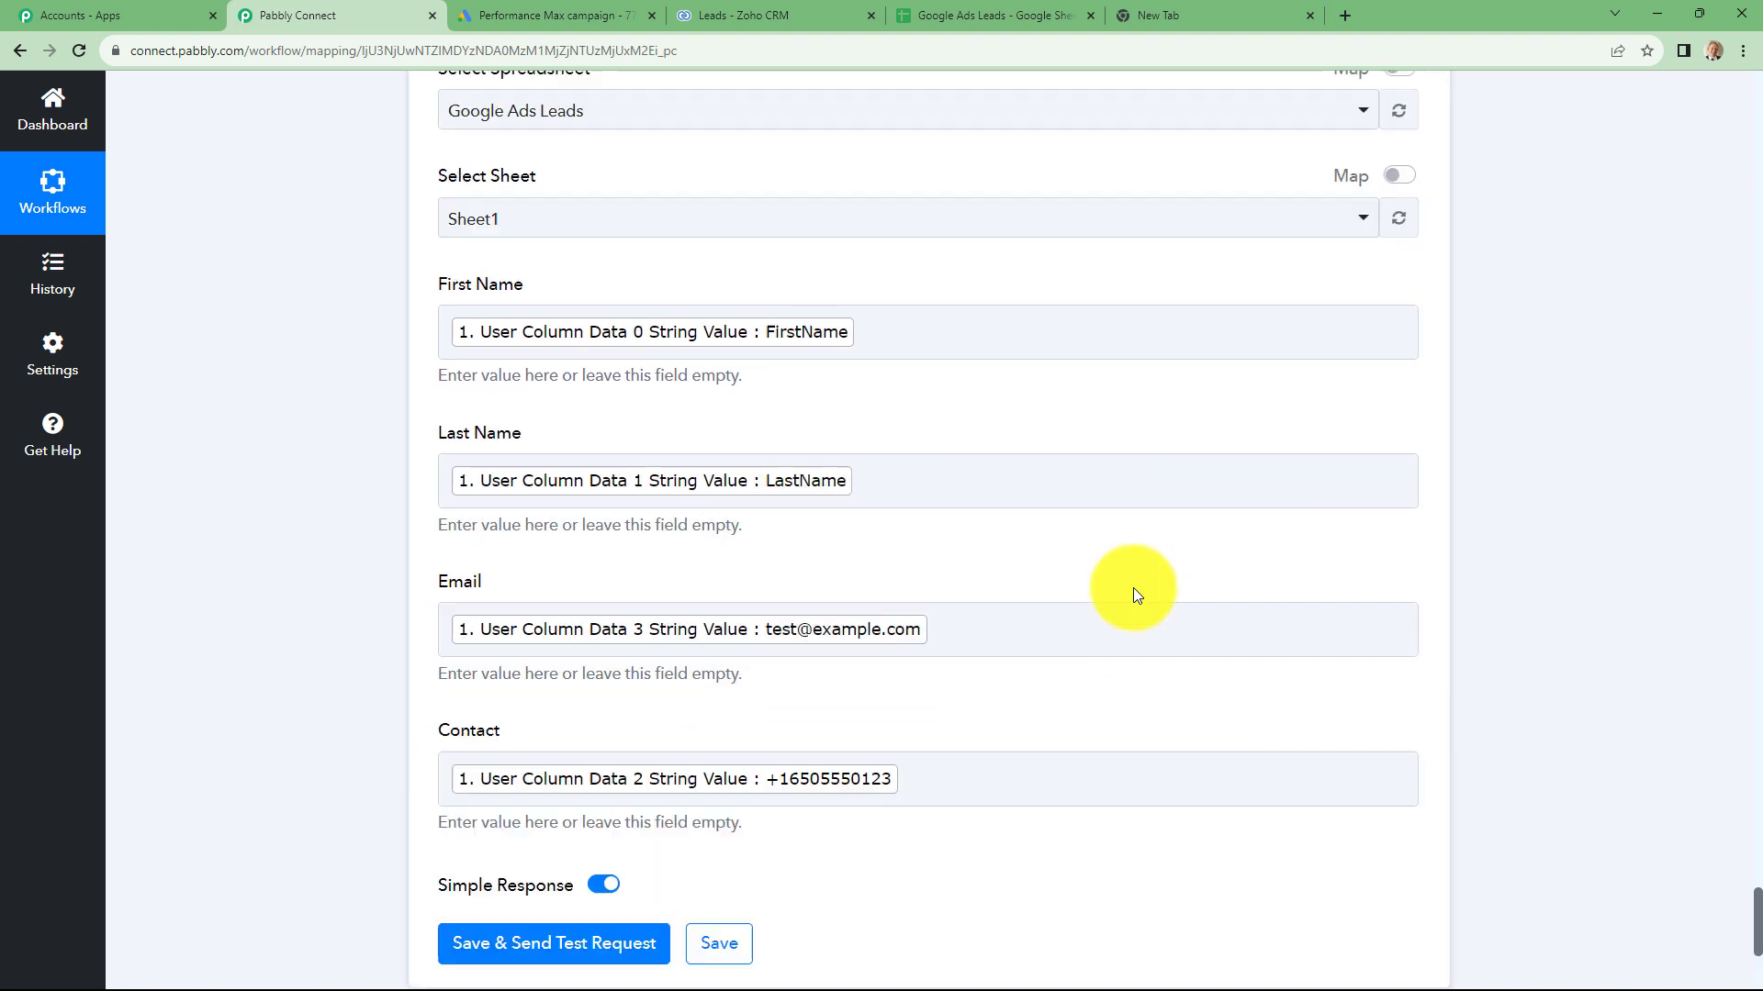
scroll(1133, 587, "down", 9)
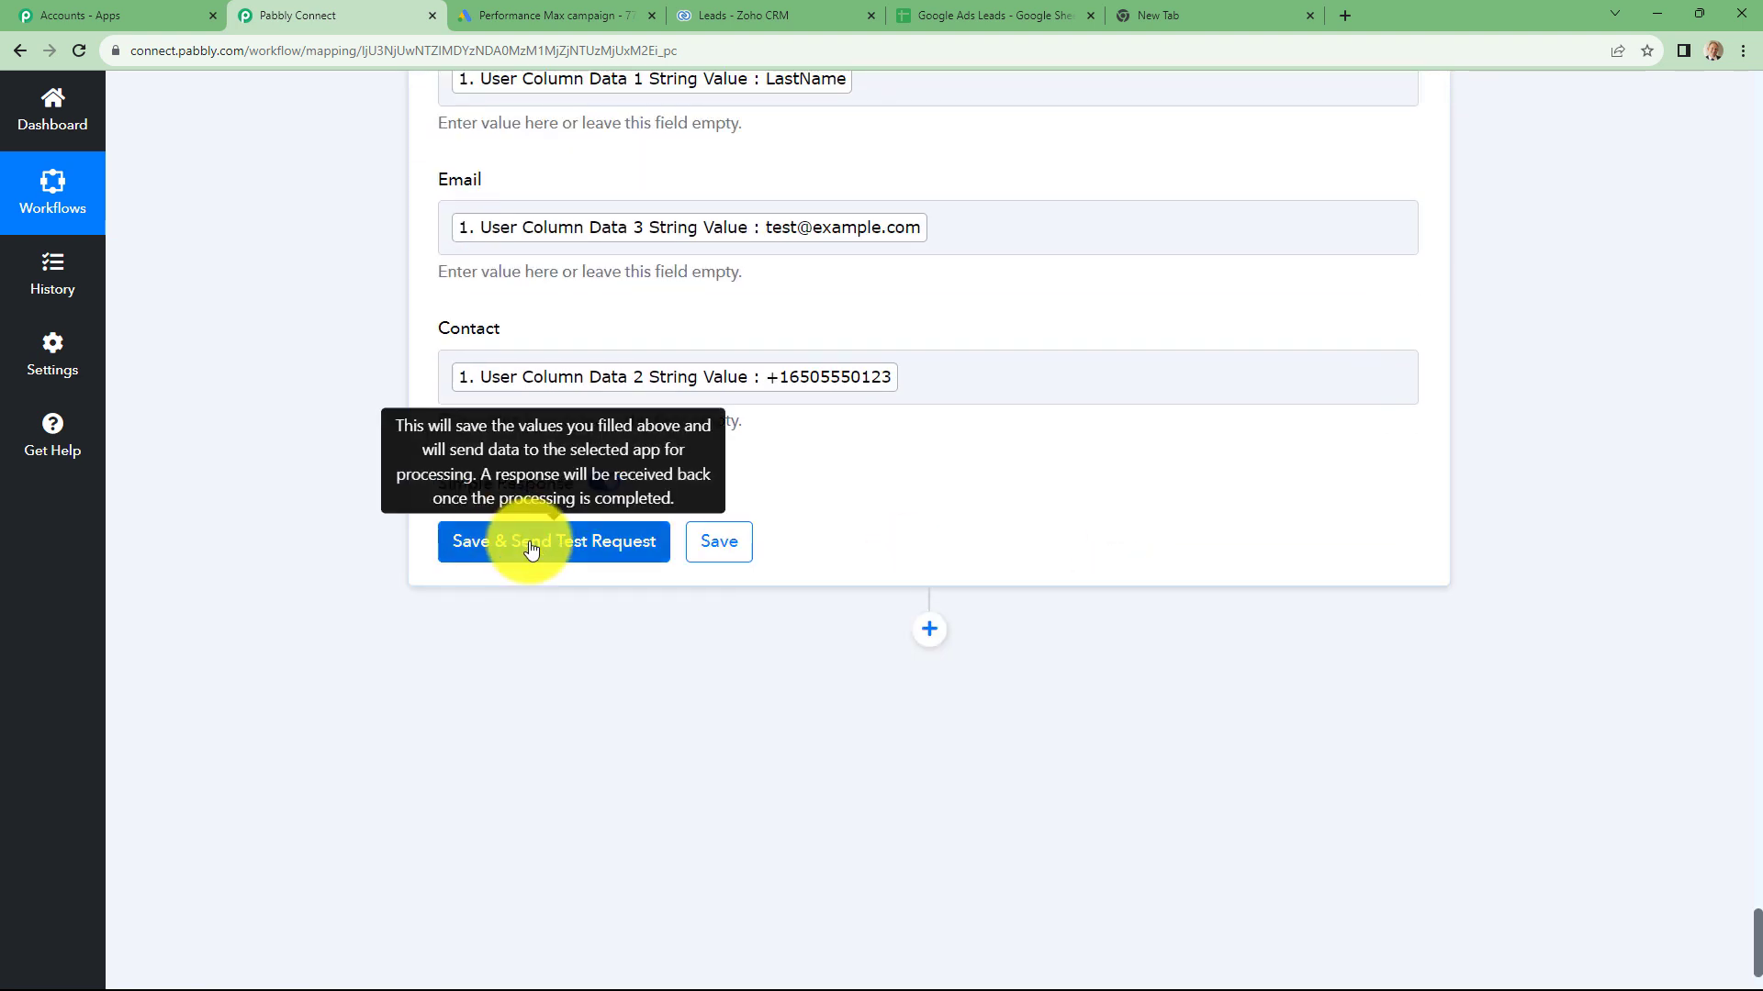
left_click(530, 543)
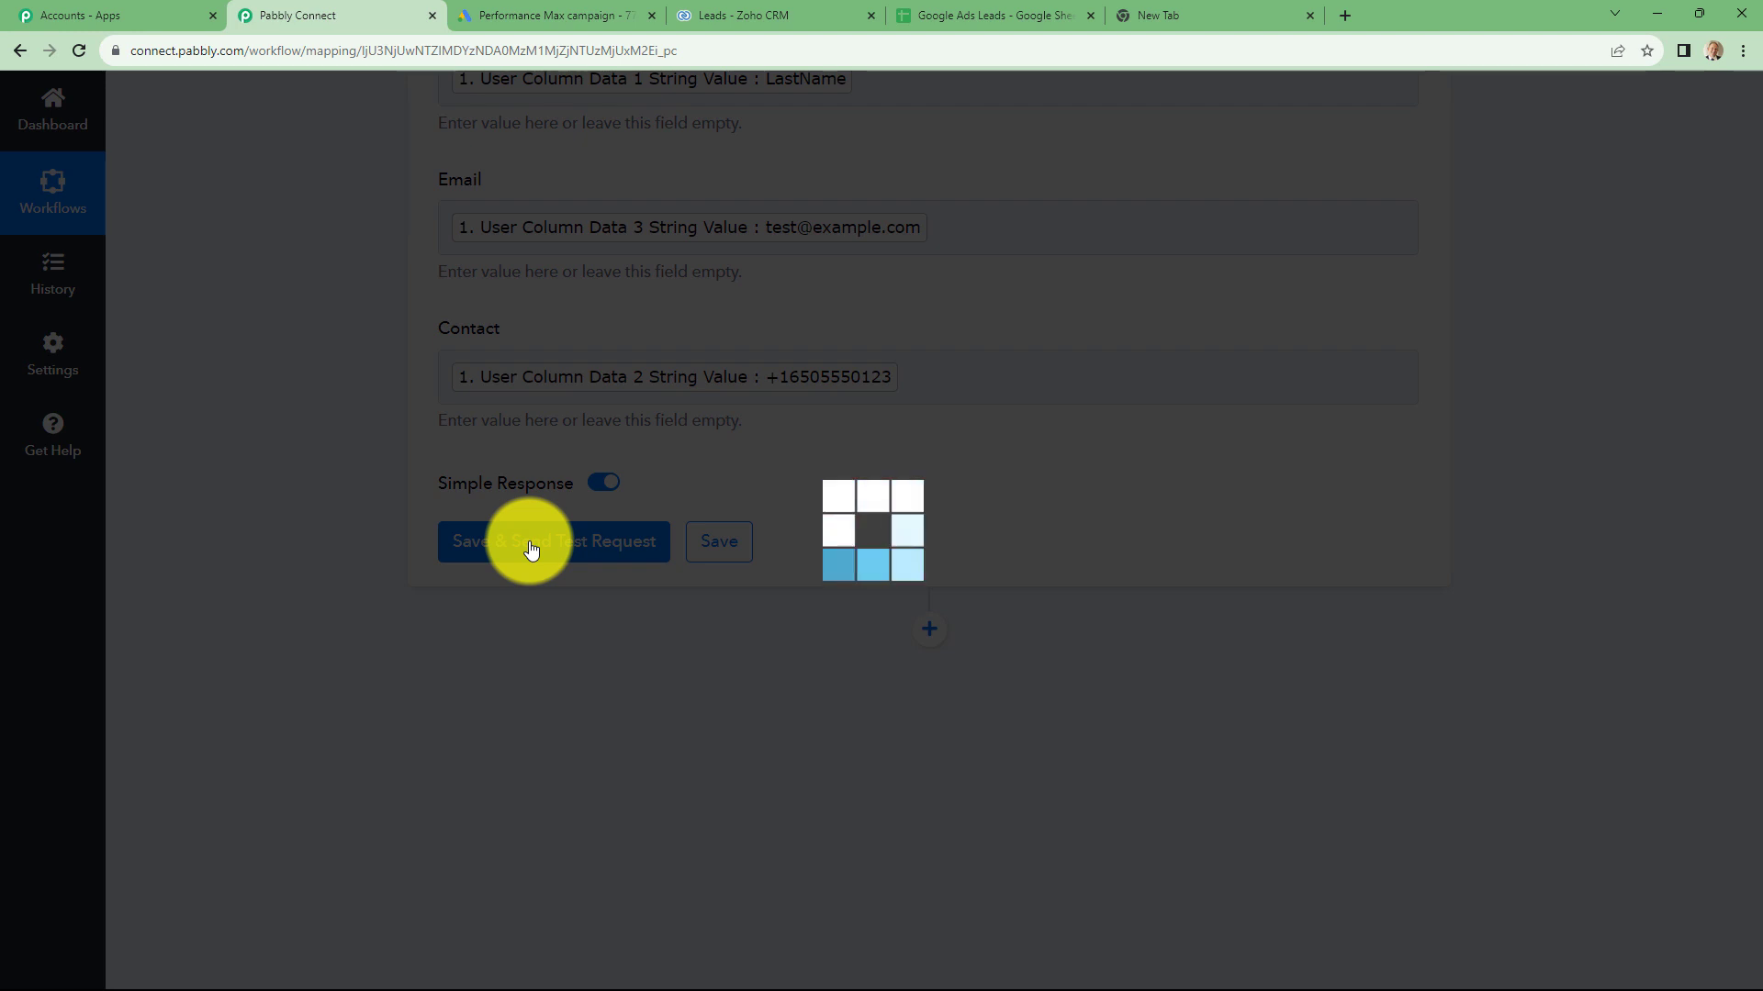
scroll(1627, 673, "down", 4)
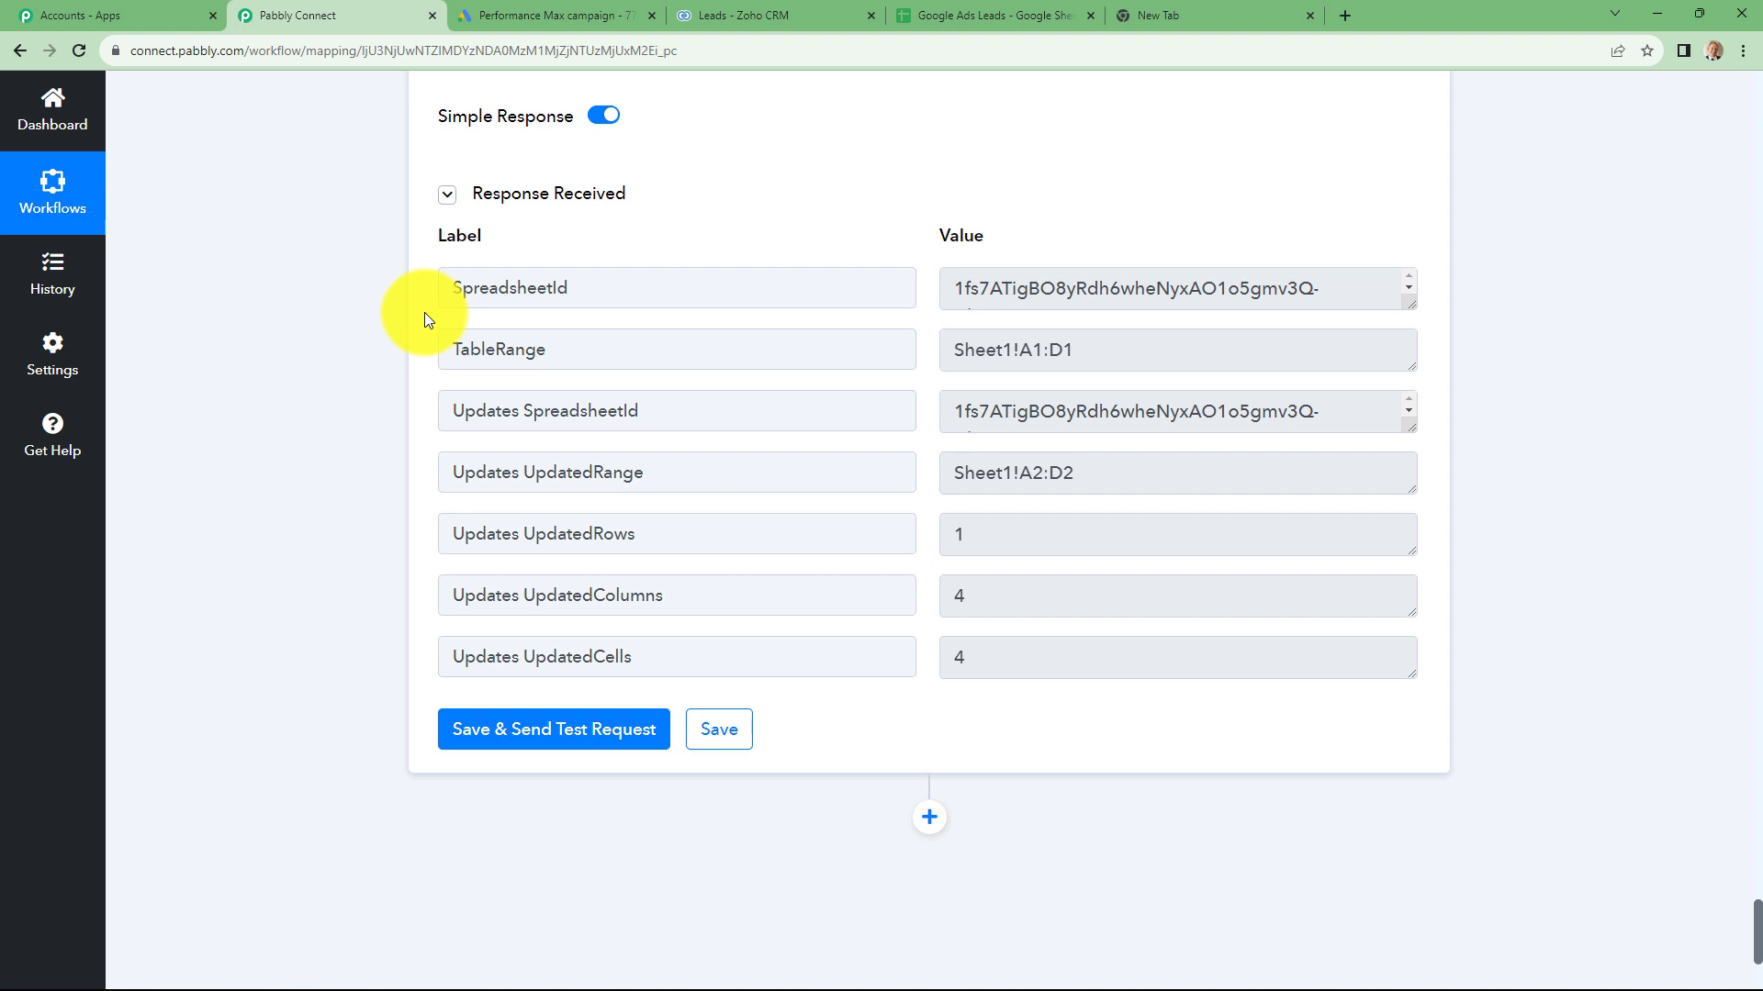
key("ctrl+5")
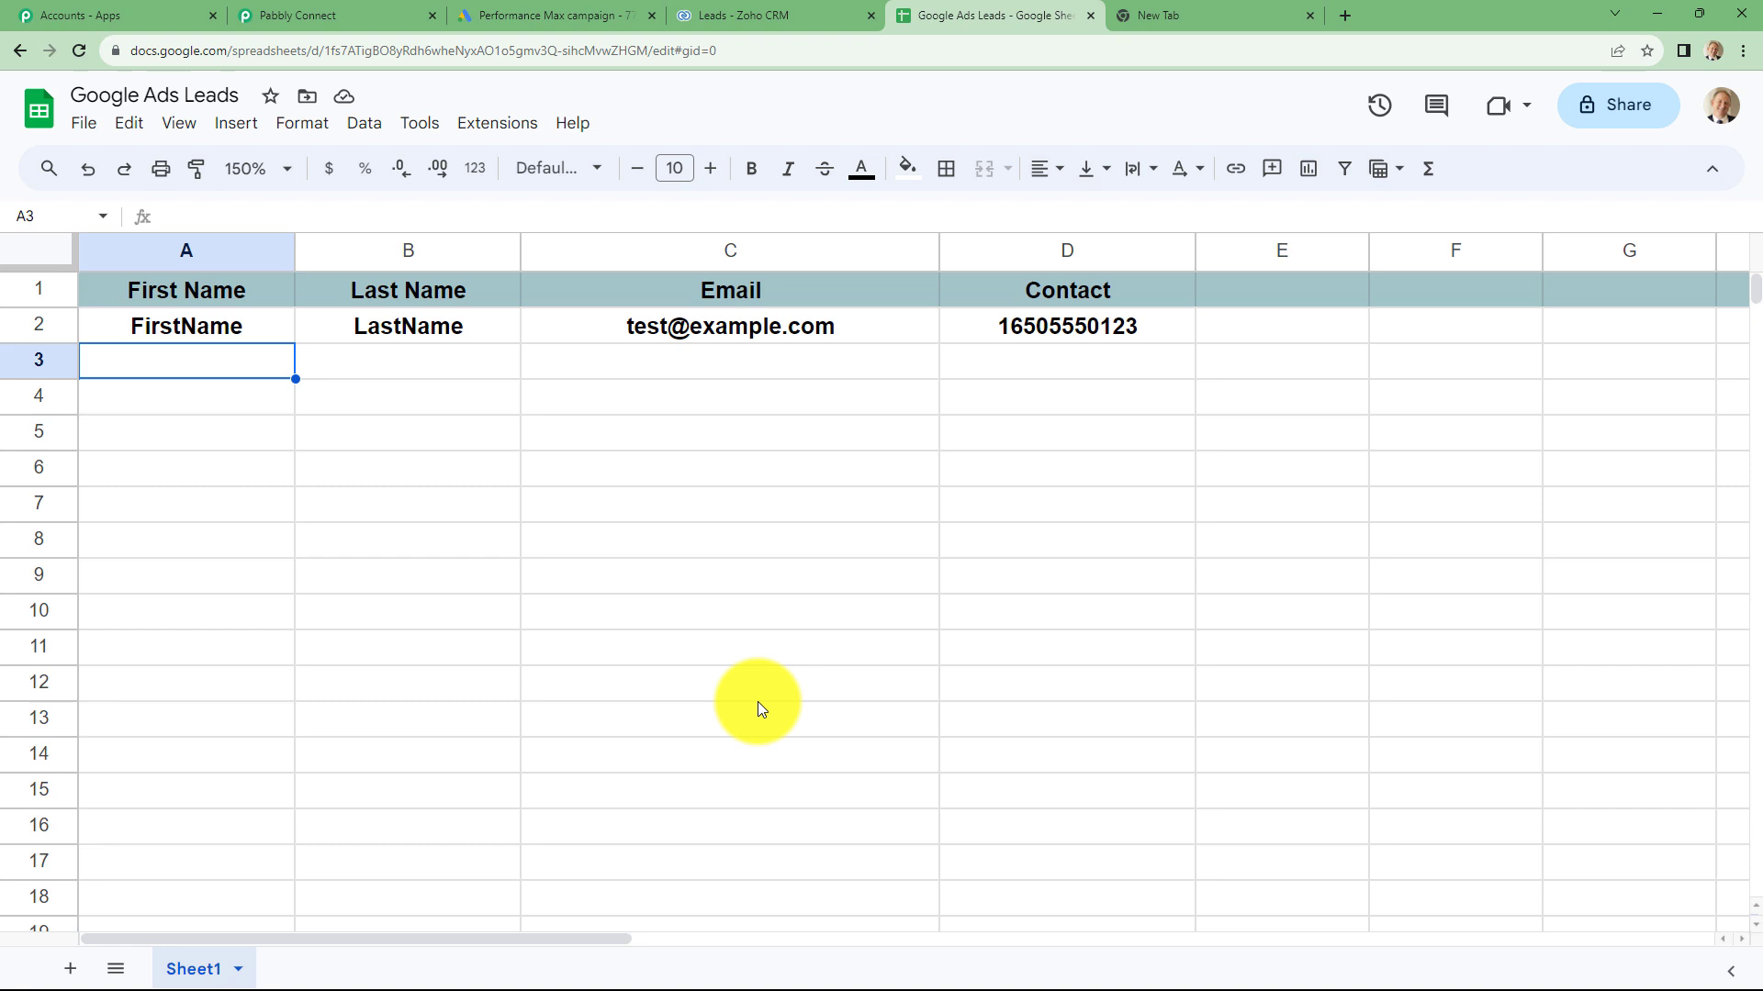
Return to Pabbly Connect and collapse the Google Sheets action to review the complete workflow
left_click(276, 14)
scroll(1393, 586, "up", 5)
scroll(1392, 585, "up", 10)
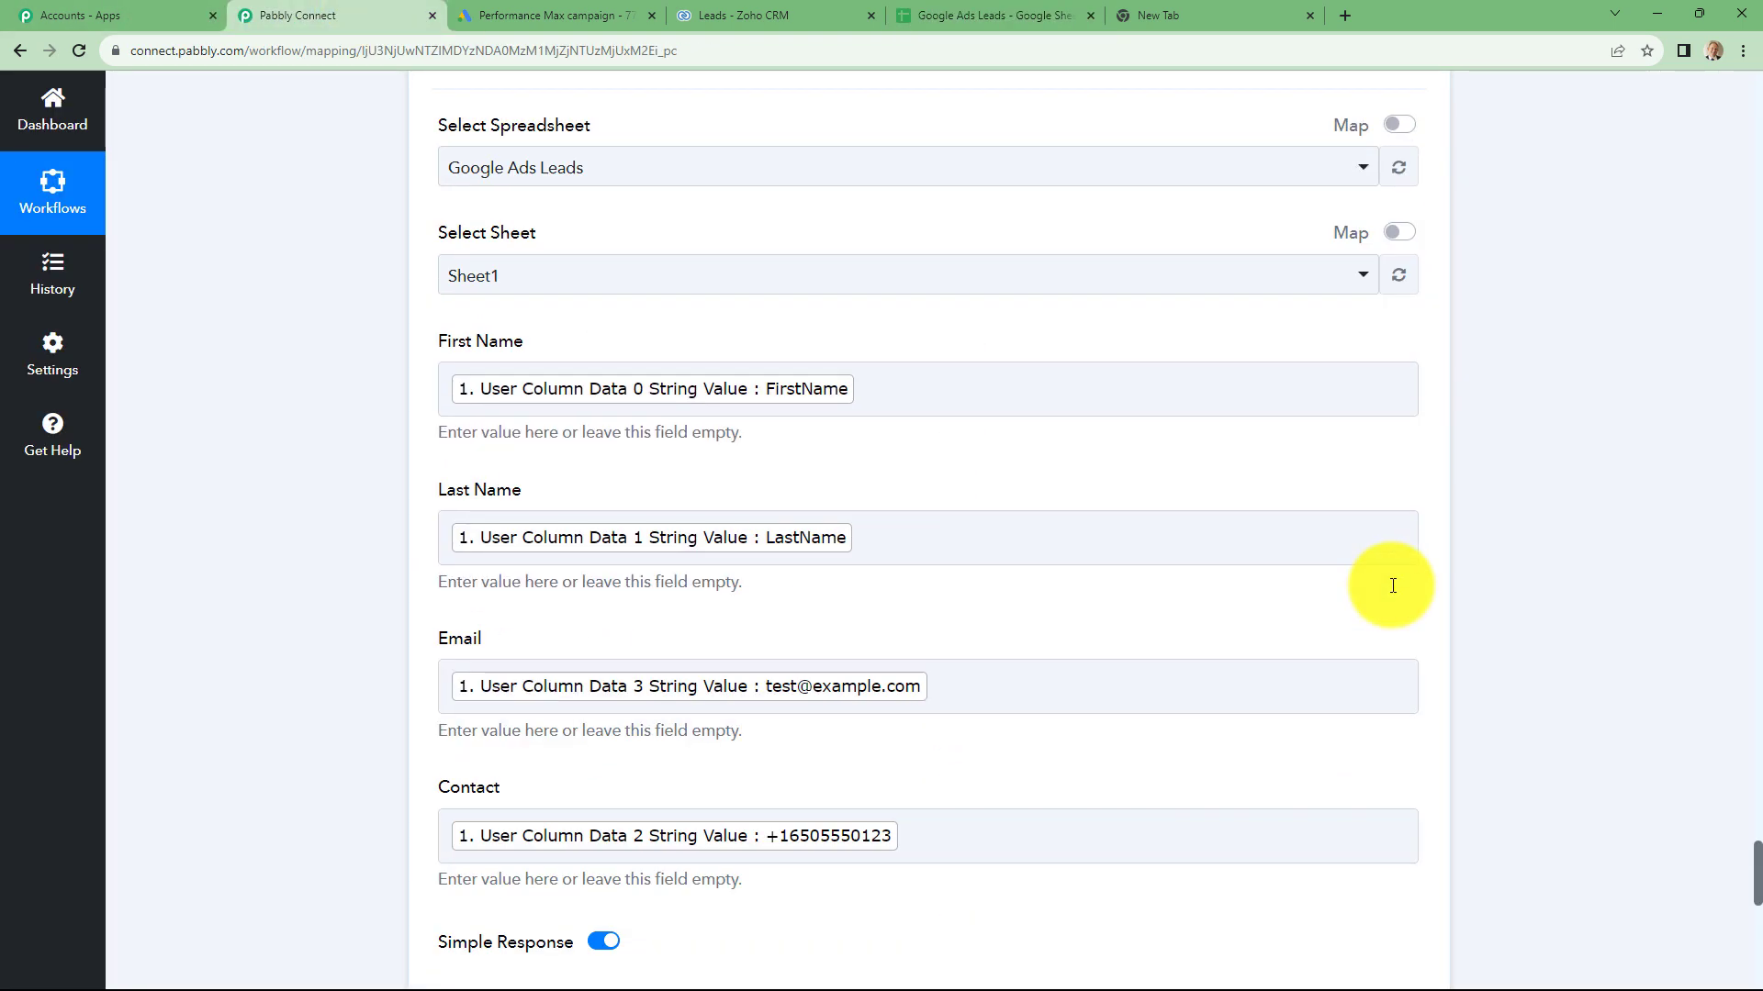
left_click(1413, 304)
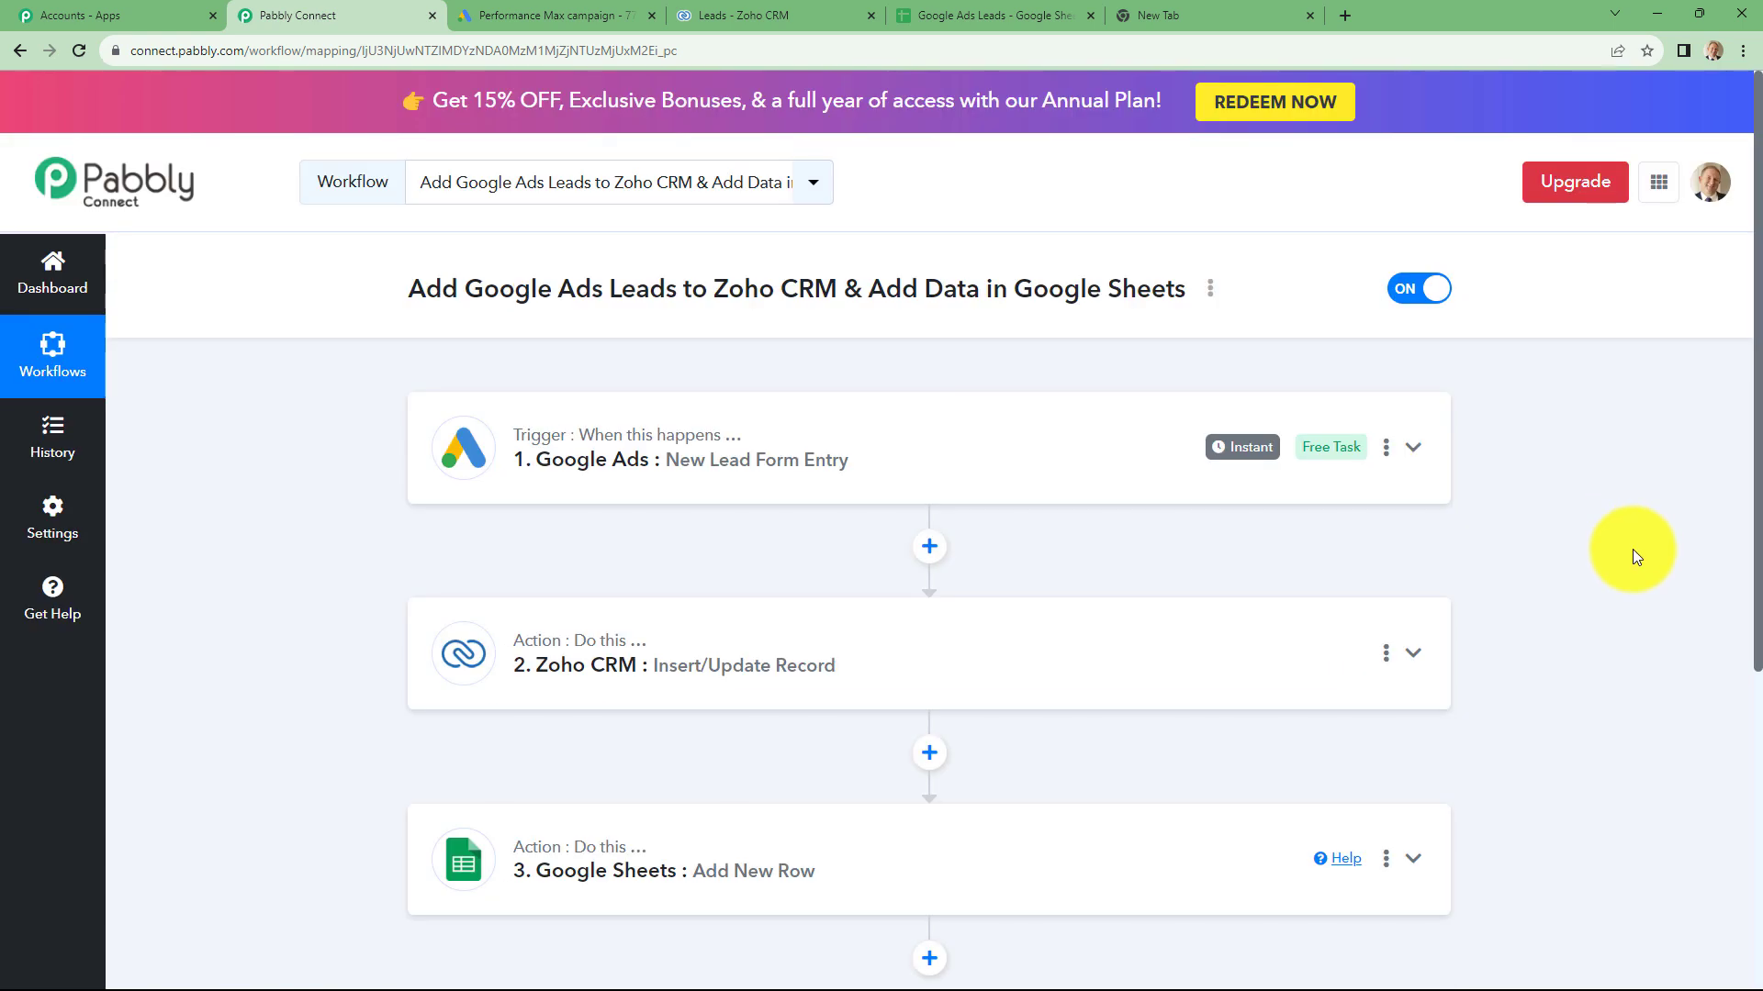